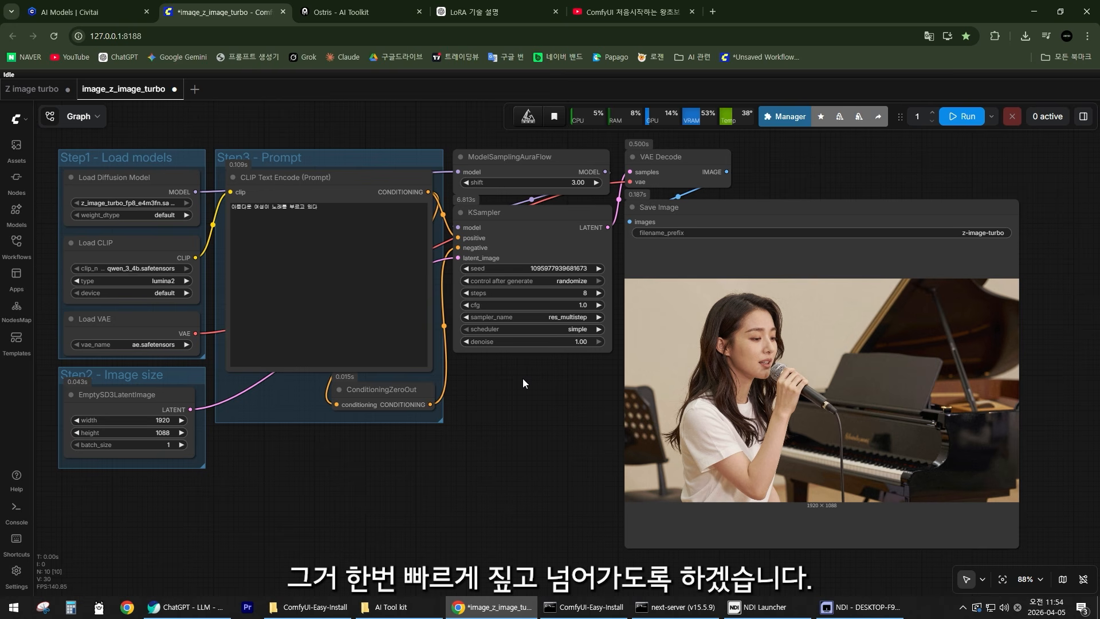
Move the Save Image node slightly lower beneath the VAE Decode node.
left_click_drag(540, 383, 533, 401)
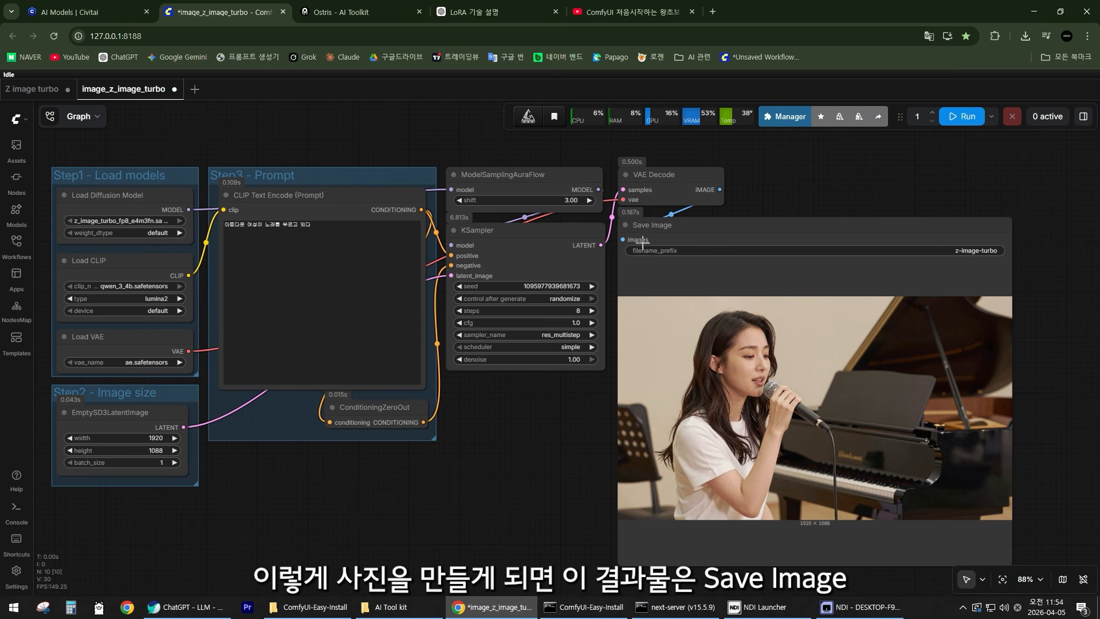
scroll(665, 222, "up", 4)
left_click_drag(662, 231, 673, 252)
scroll(673, 252, "down", 4)
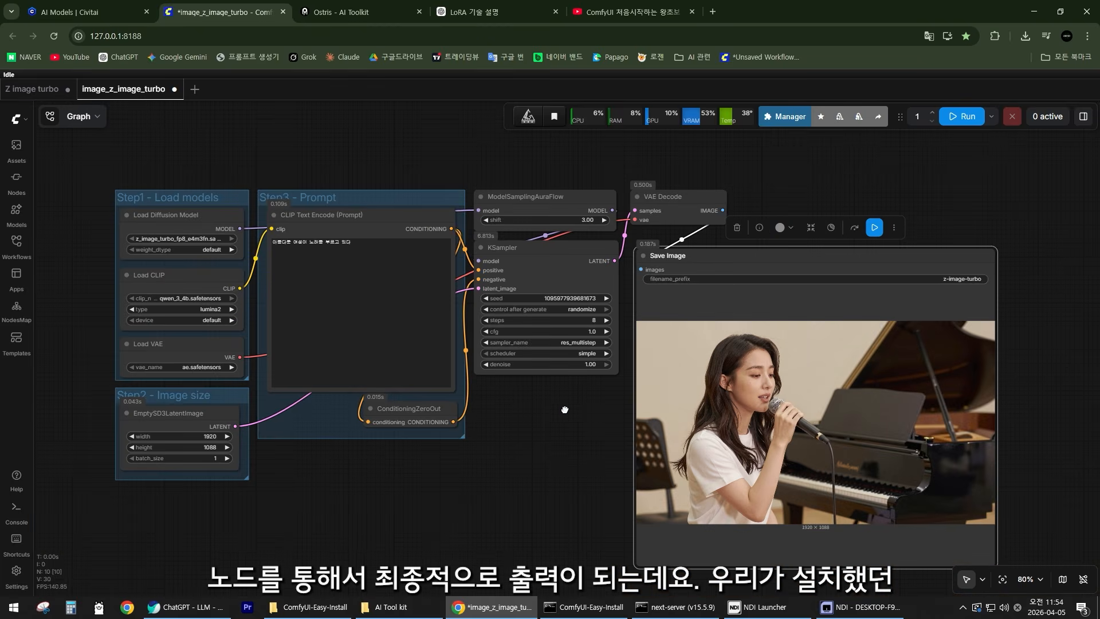
left_click_drag(547, 444, 490, 432)
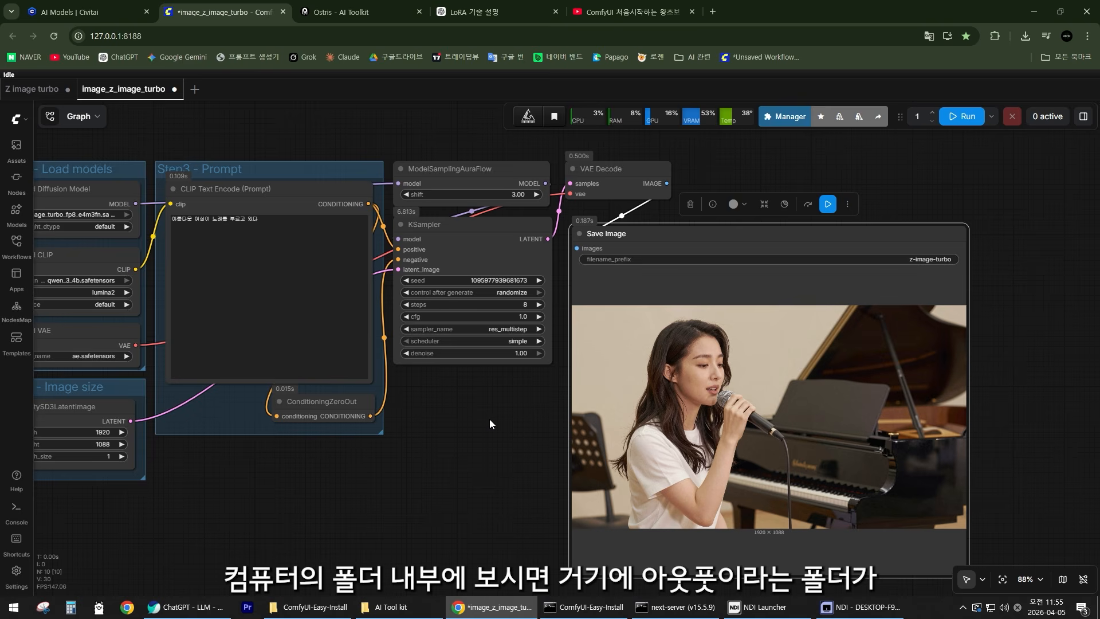
Switch to File Explorer and look over the generated images in the ComfyUI output folder.
left_click(307, 607)
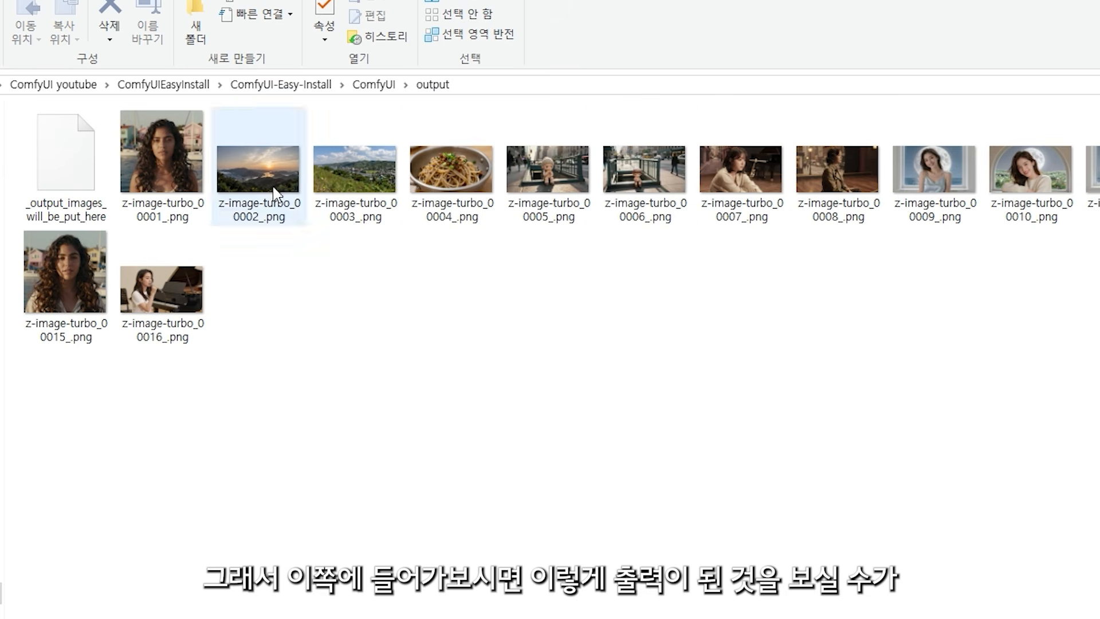
left_click(63, 189)
left_click(475, 255)
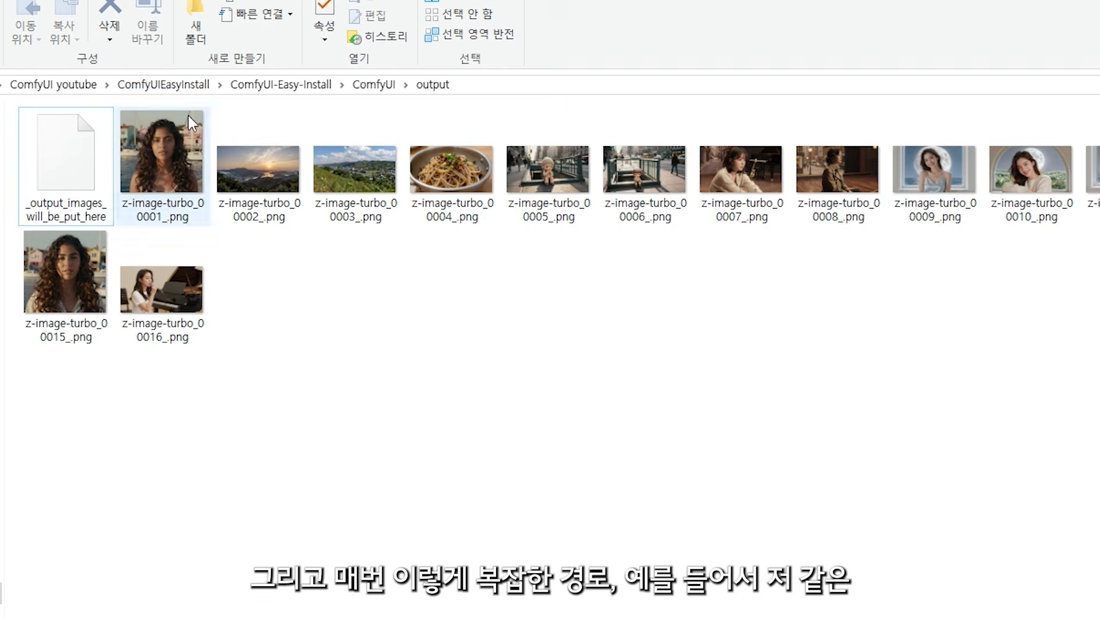
Go up from the output folder to the root of the C: drive.
key("alt+Up")
key("alt+Up")
key("alt+Up")
key("alt+Up")
key("alt+Up")
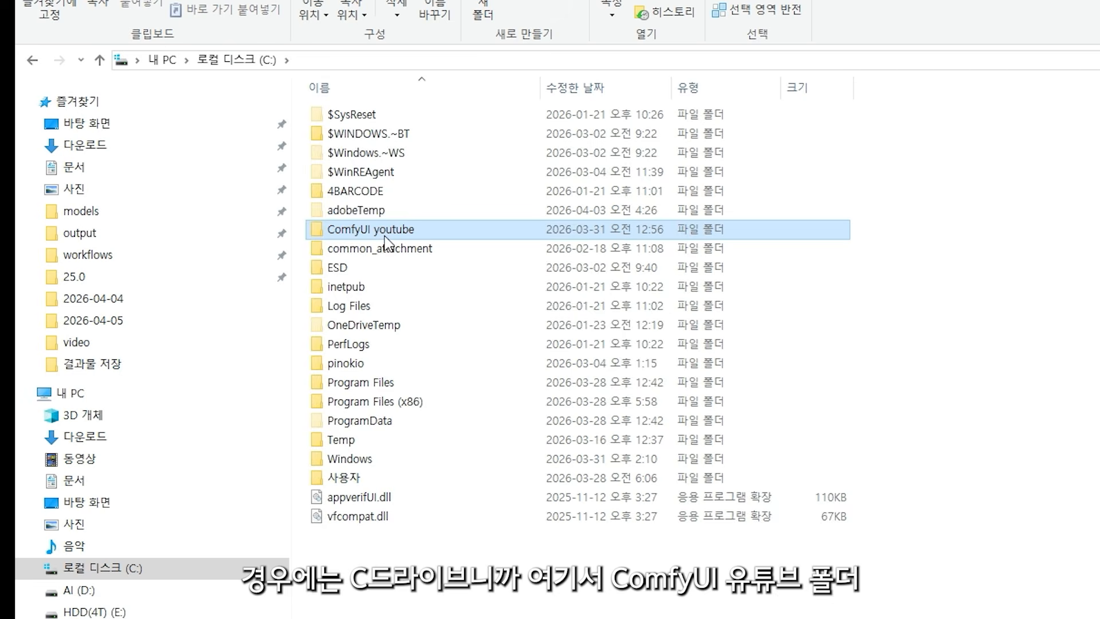
Navigate through ComfyUI youtube, ComfyUIEasyInstall, ComfyUI-Easy-Install and ComfyUI into the output folder.
double_click(366, 229)
double_click(405, 116)
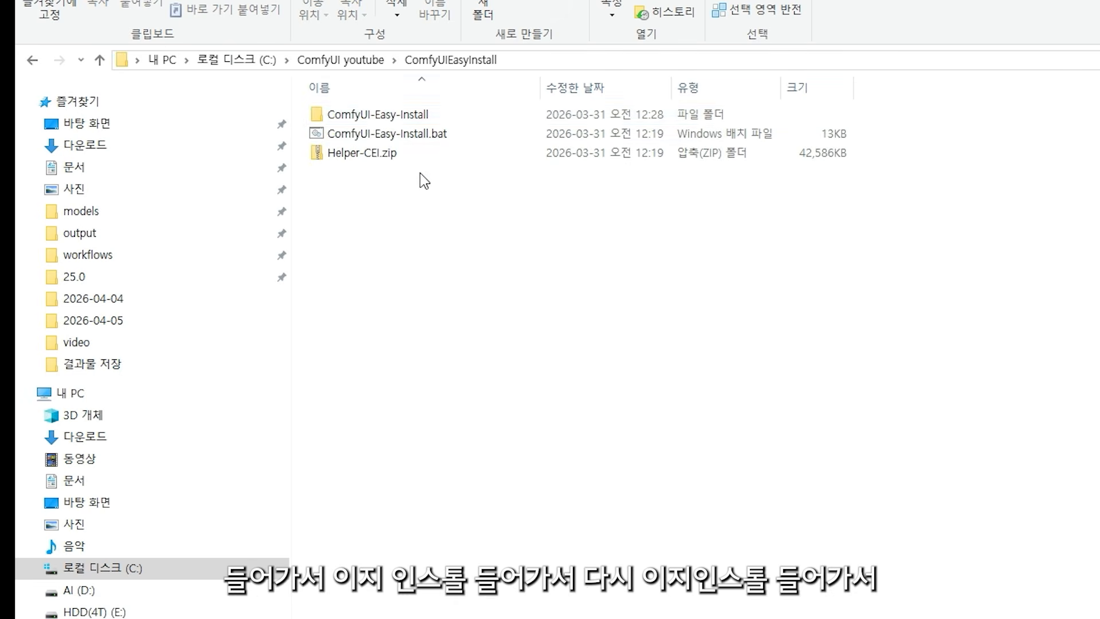
left_click(392, 116)
double_click(393, 116)
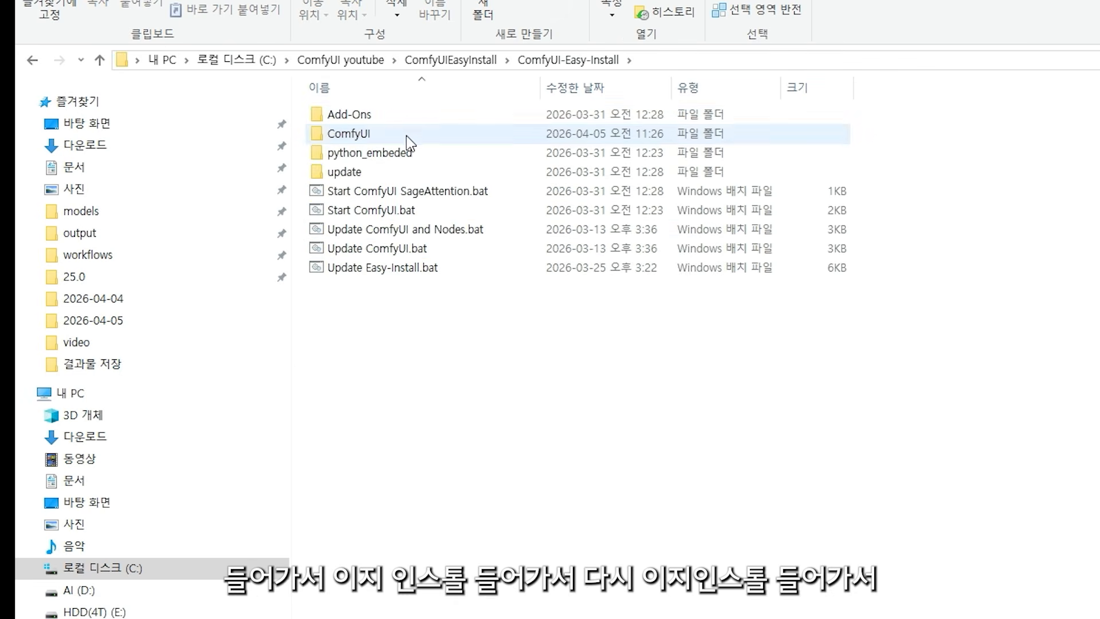
left_click(407, 135)
double_click(406, 135)
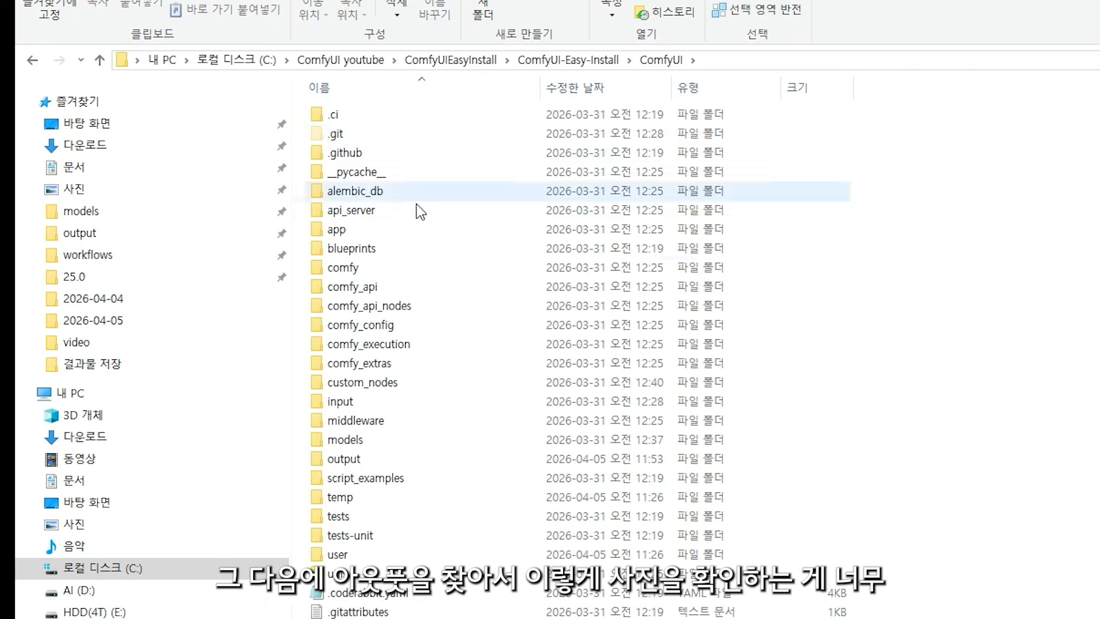
left_click(381, 456)
double_click(380, 457)
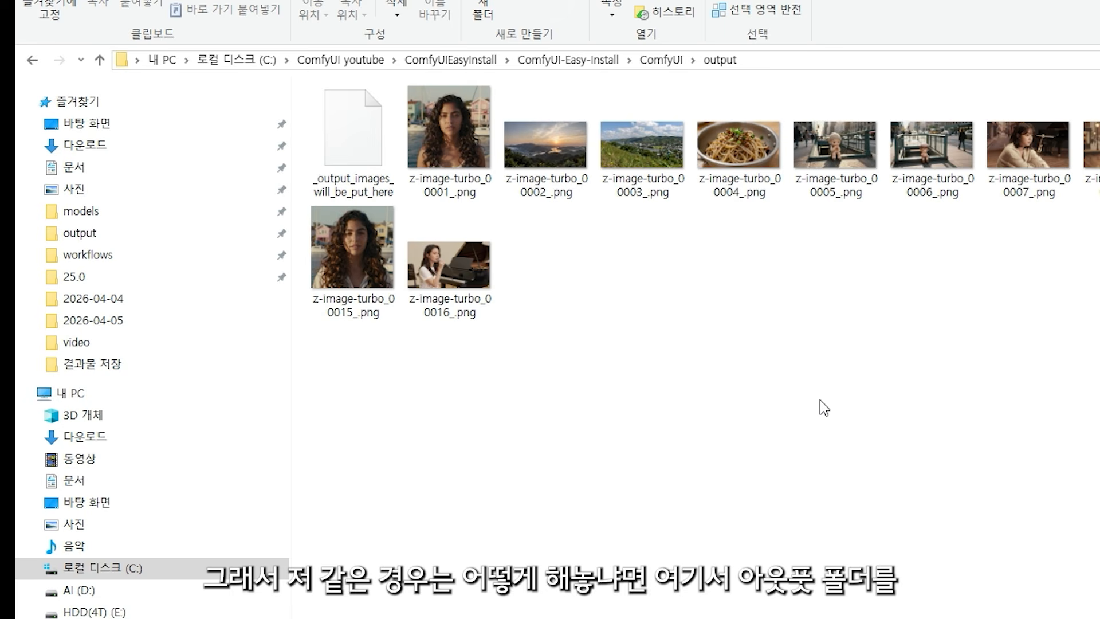
Return to the ComfyUI folder and pin its output folder to Quick Access (즐겨찾기).
key("alt+Left")
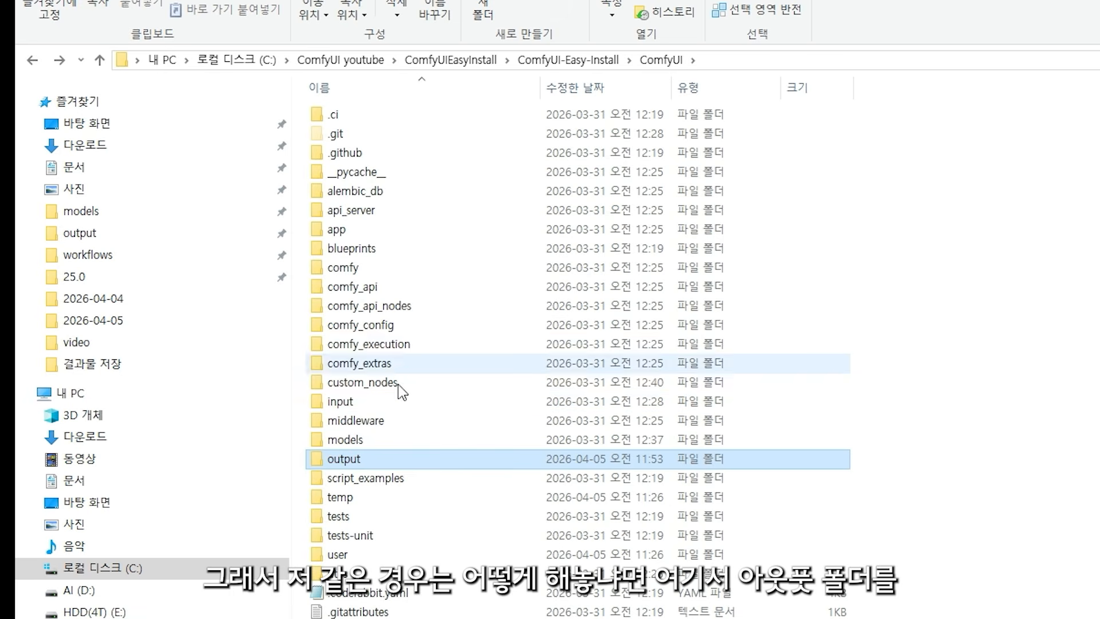
right_click(375, 459)
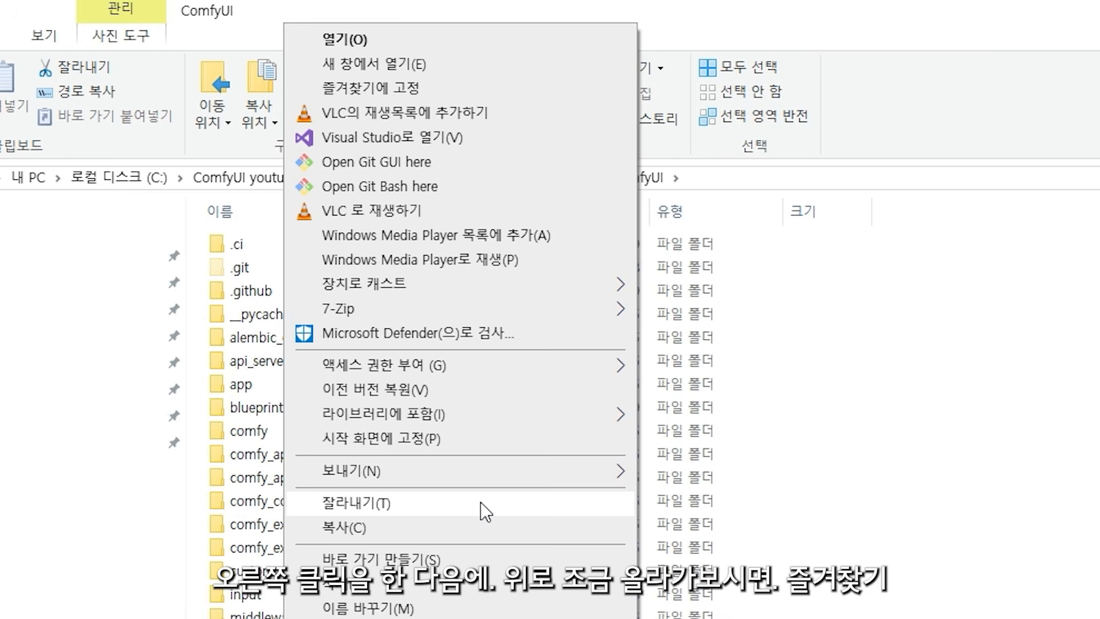
mouse_move(544, 214)
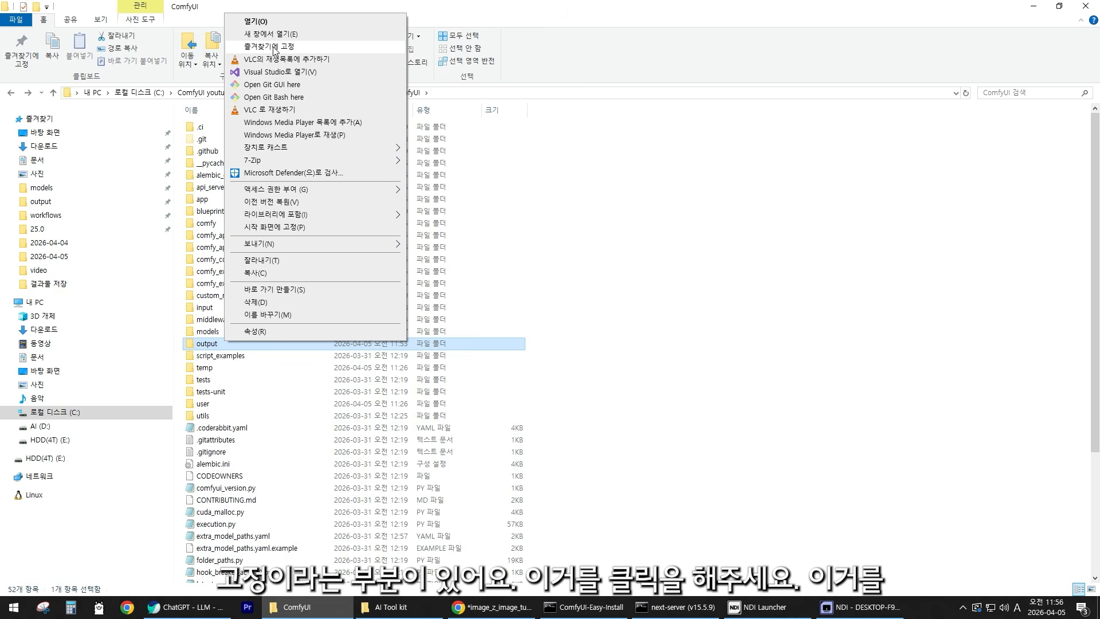
left_click(273, 47)
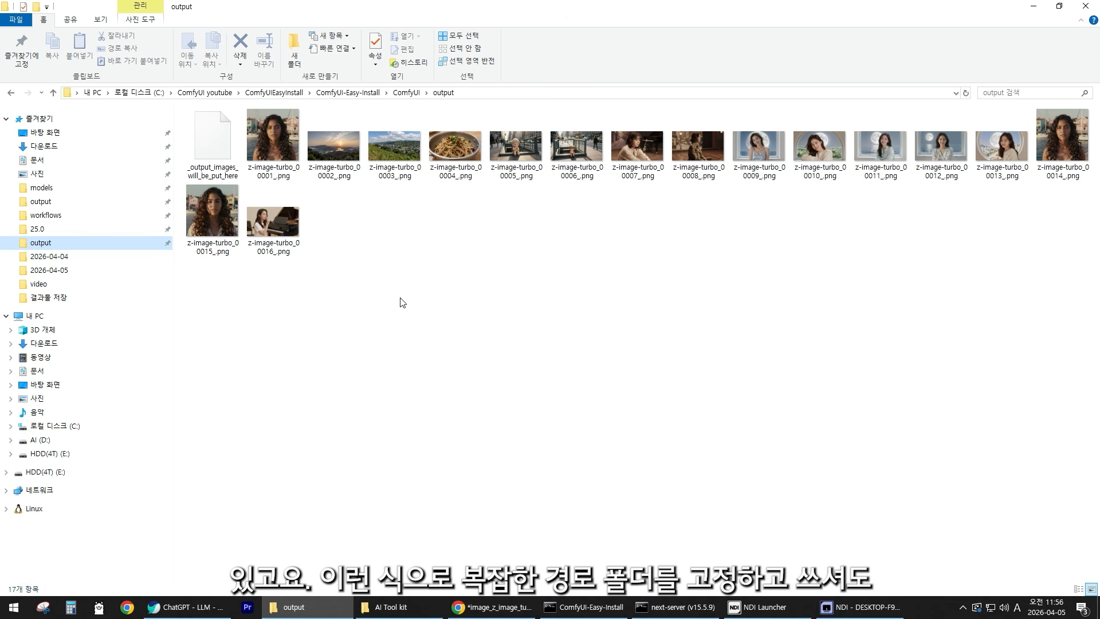
Return to the ComfyUI folder and create a desktop shortcut to the output folder.
key("alt+Left")
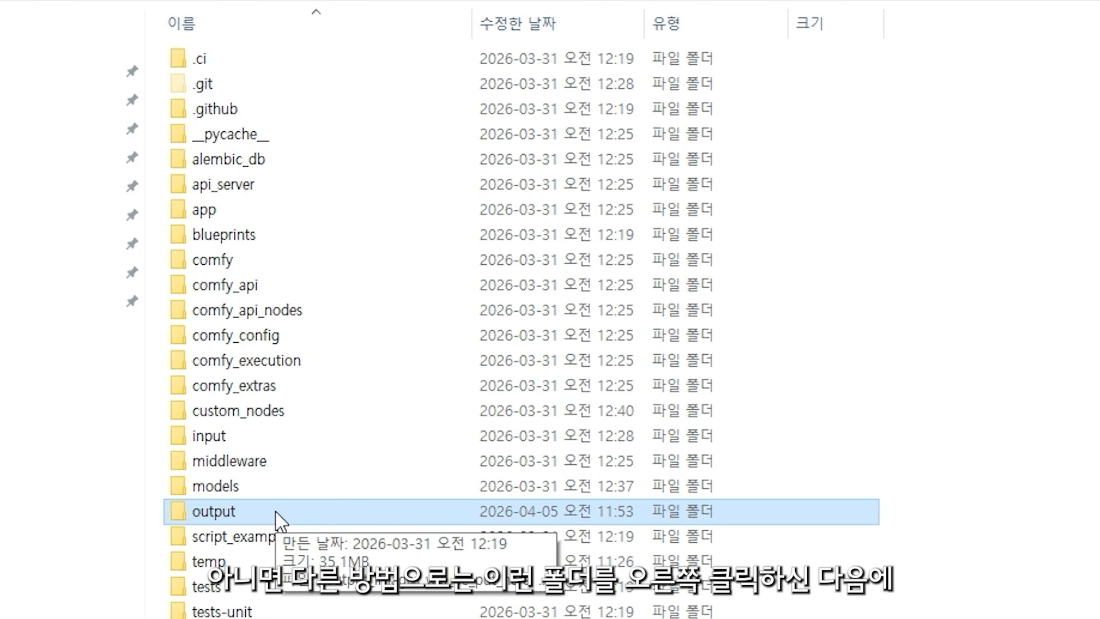
right_click(276, 511)
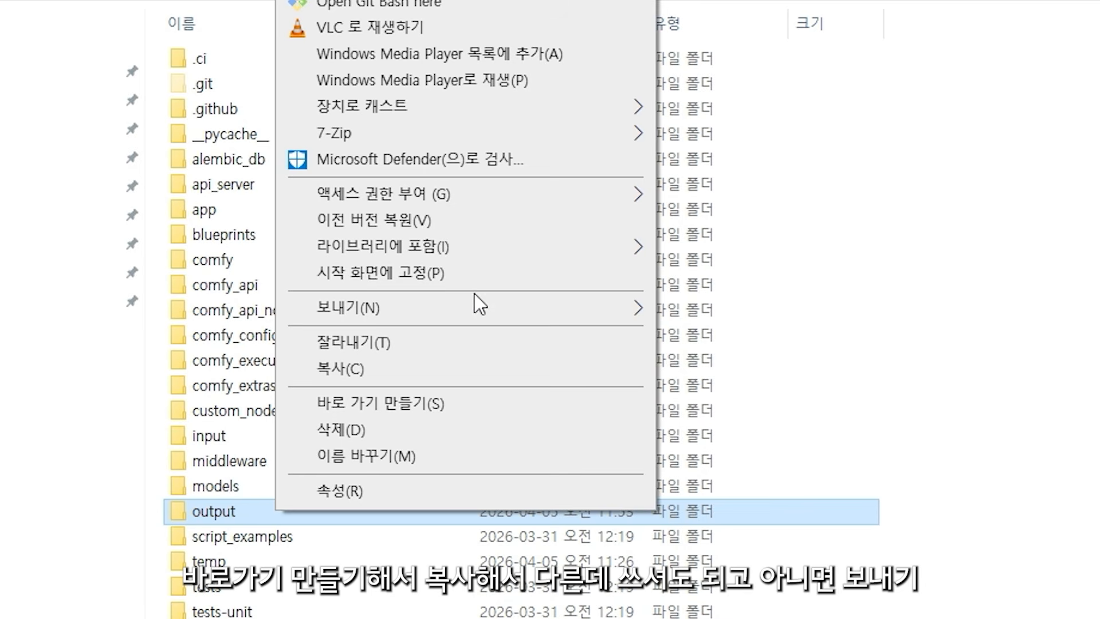
mouse_move(417, 308)
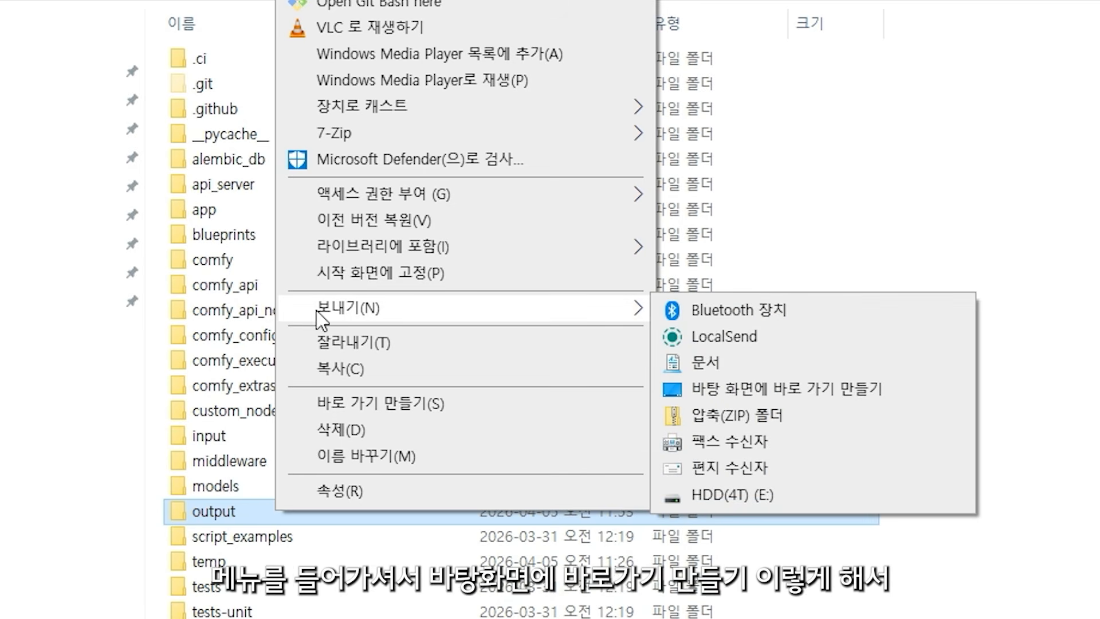
left_click(816, 392)
left_click(963, 396)
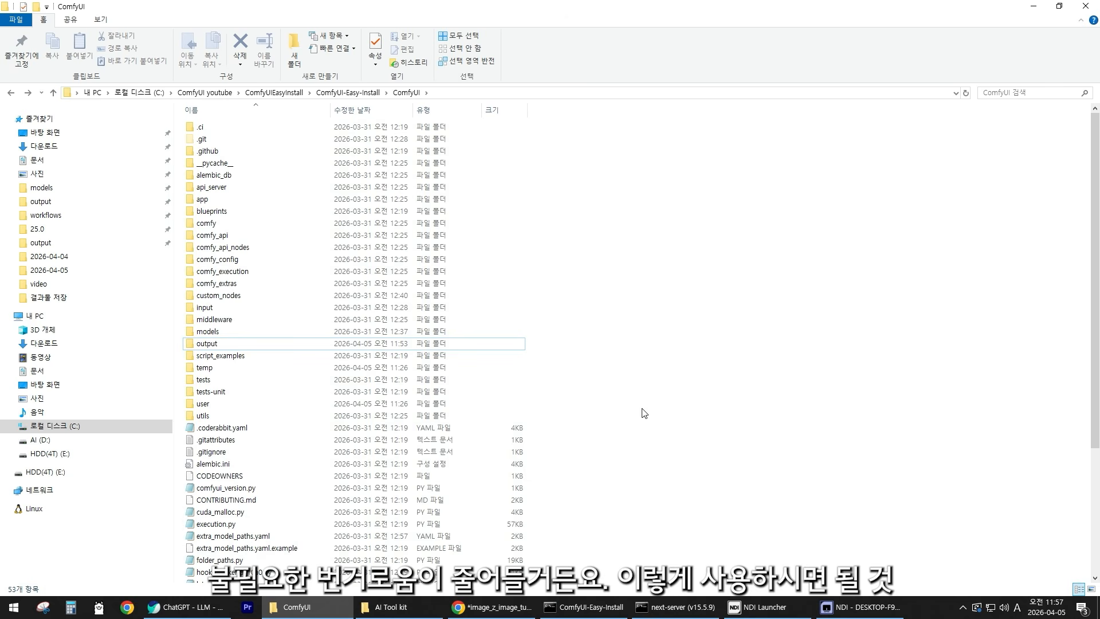
Switch back to ComfyUI in the browser and compare the generated image with the text in the CLIP Text Encode prompt.
left_click(493, 607)
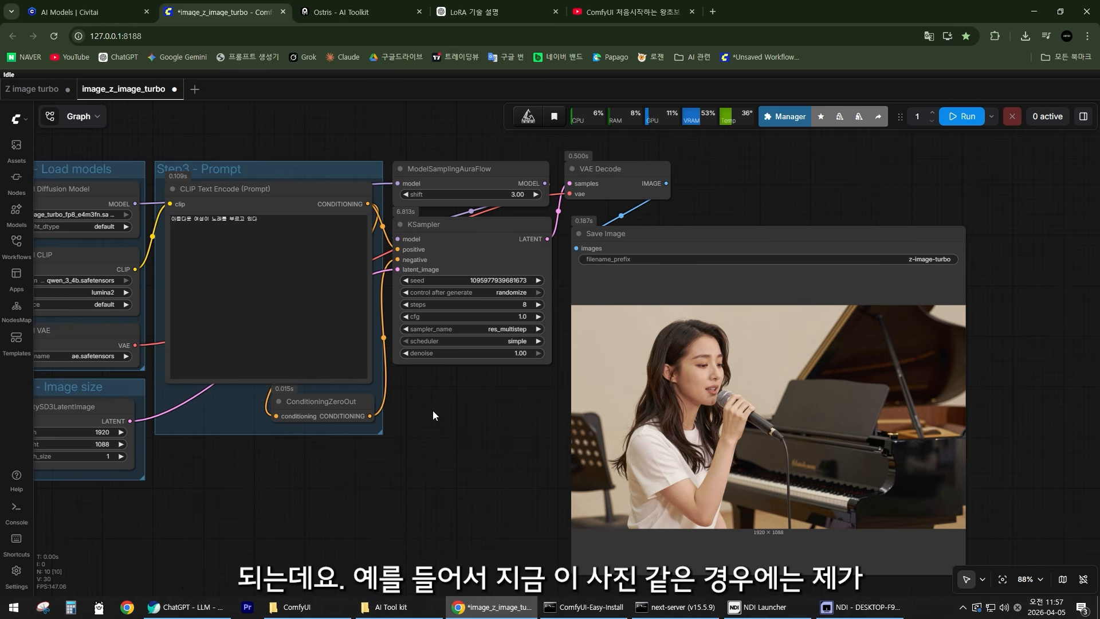
left_click_drag(411, 391, 166, 335)
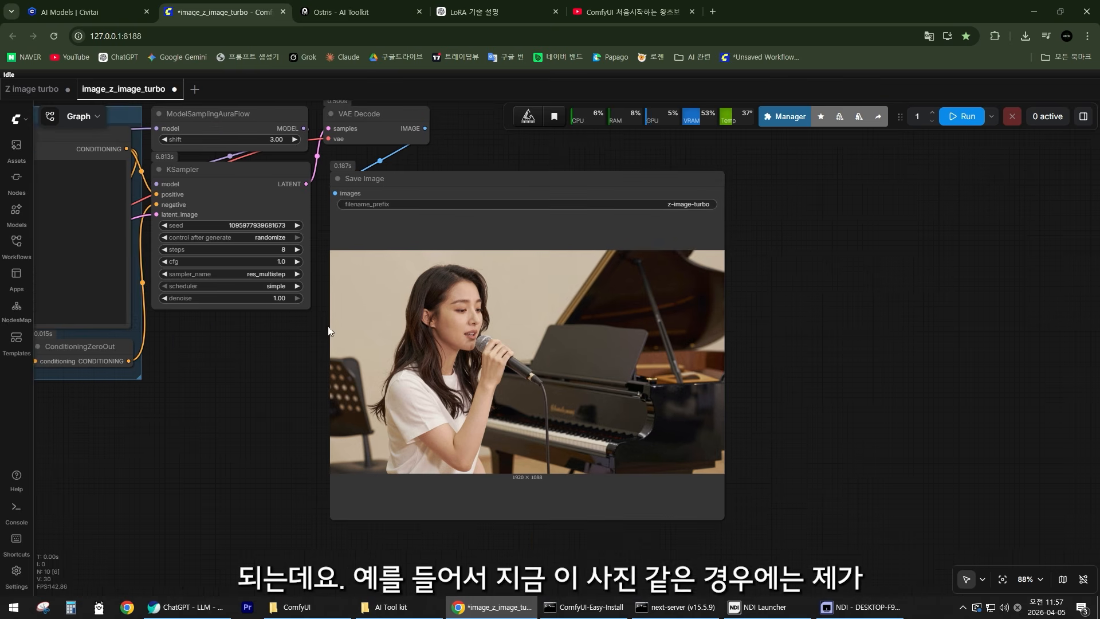
scroll(438, 366, "up", 8)
scroll(535, 330, "down", 3)
scroll(511, 397, "down", 3)
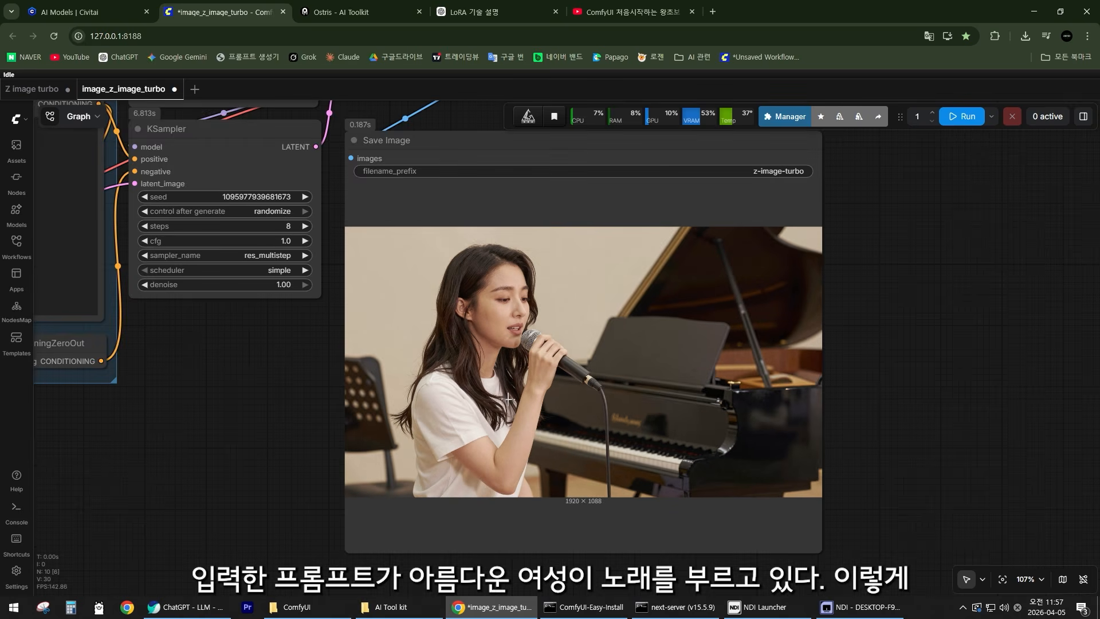
left_click_drag(283, 358, 778, 465)
scroll(395, 261, "up", 10)
mouse_move(311, 207)
left_mouse_down()
mouse_move(564, 208)
mouse_move(295, 201)
left_mouse_up()
left_click(510, 207)
left_click(484, 258)
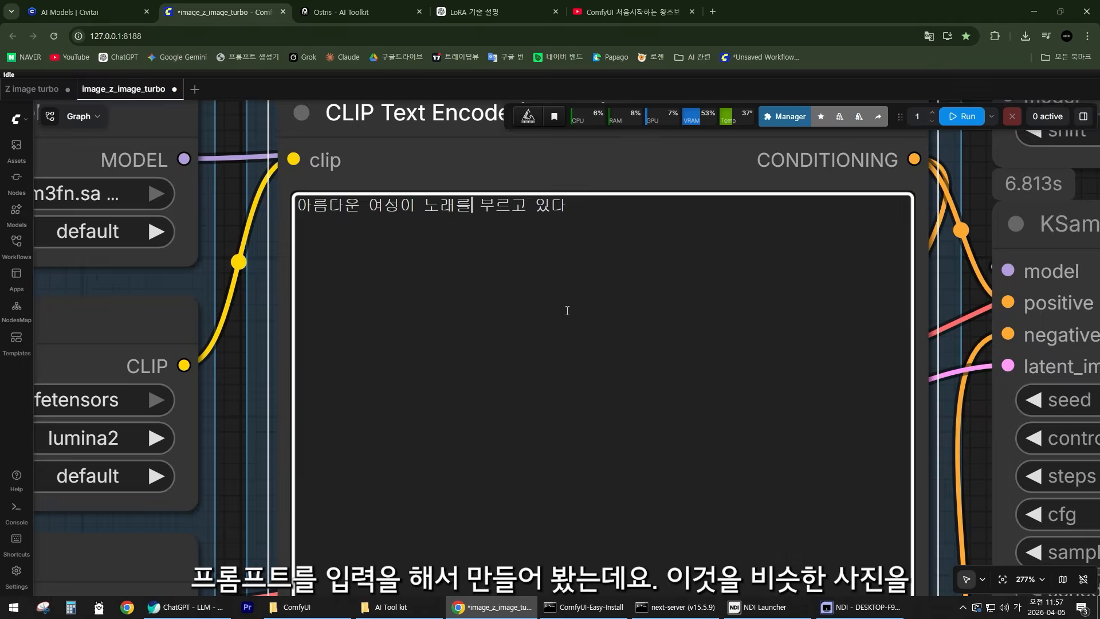
scroll(567, 312, "down", 11)
left_click_drag(754, 452, 451, 356)
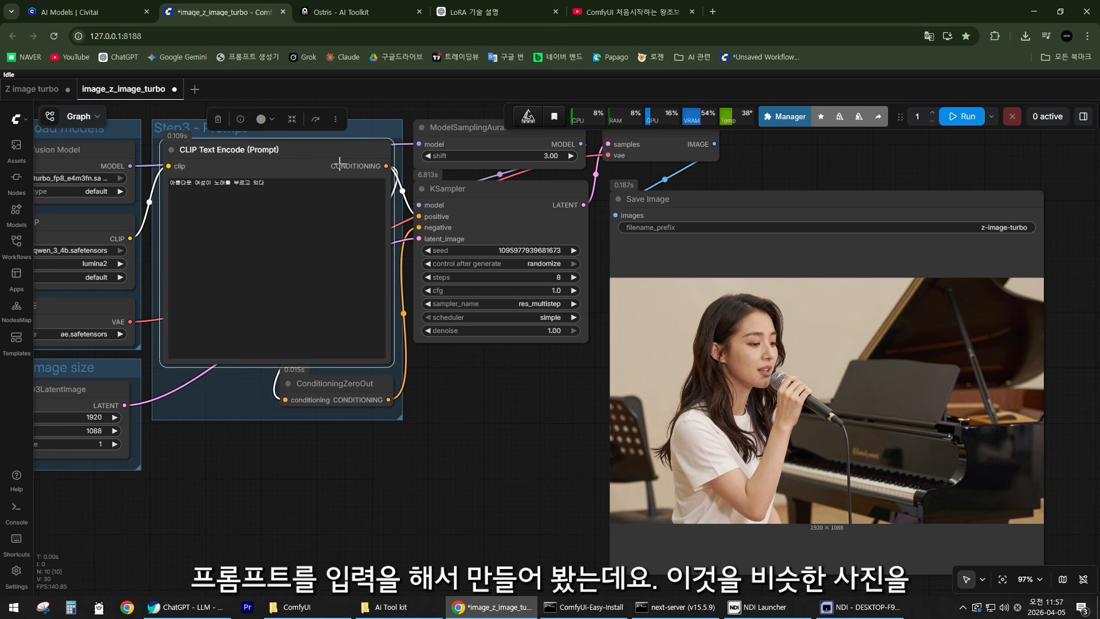
Set the run count to 8 and queue the image generation workflow.
left_click(513, 384)
left_click(932, 114)
left_click(932, 113)
left_click(932, 113)
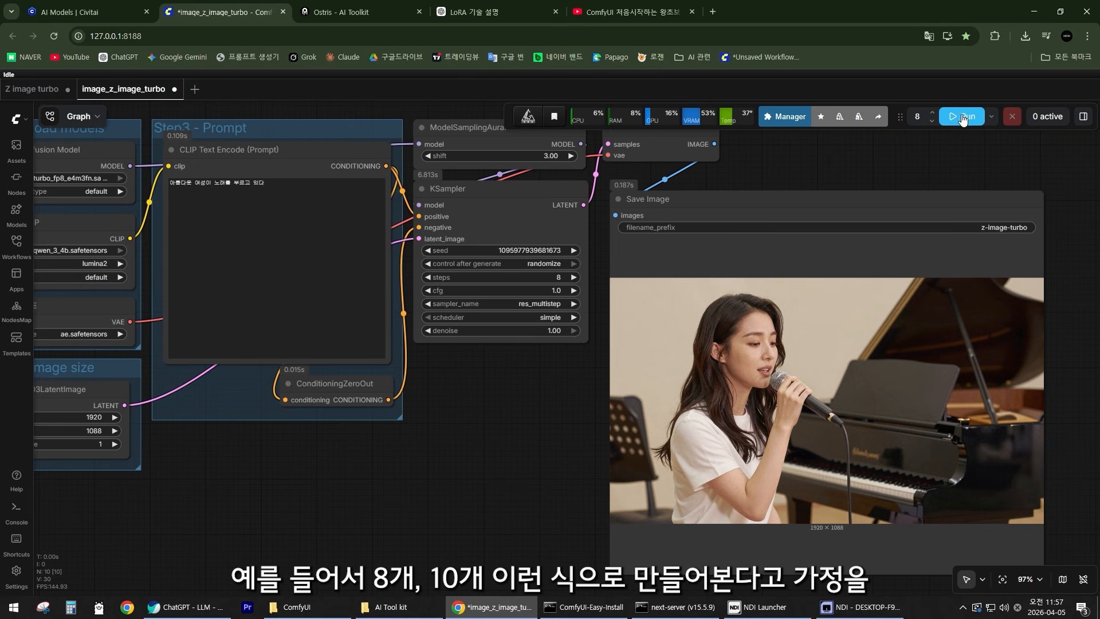
left_click(963, 116)
scroll(524, 415, "down", 1)
left_click_drag(493, 409, 348, 390)
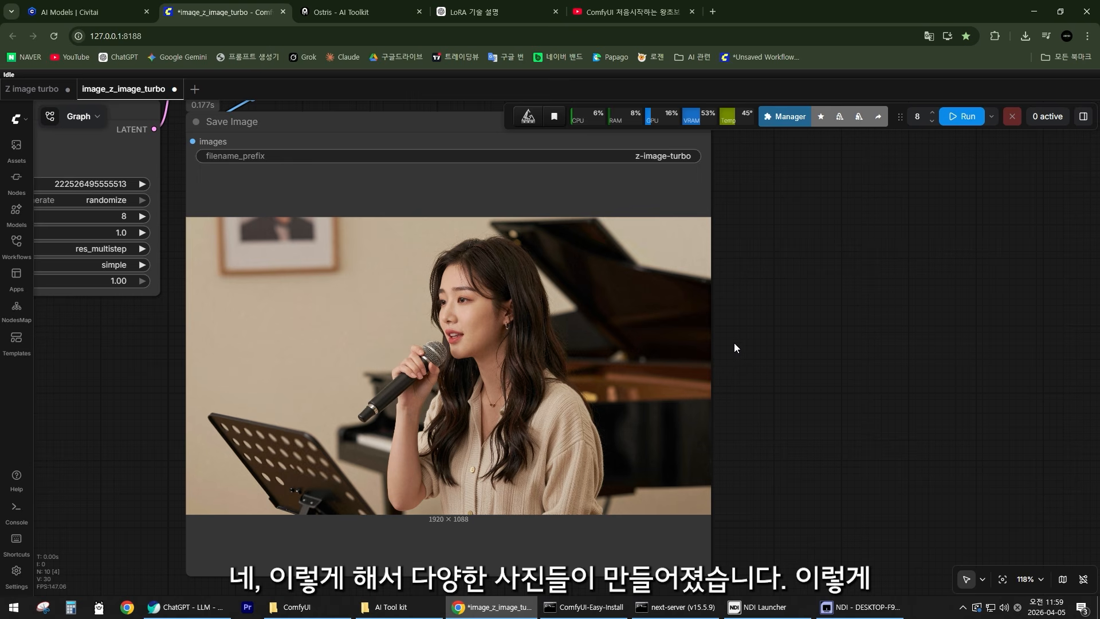
Examine the newly generated image together with the prompt and sampler nodes of the workflow.
scroll(734, 343, "down", 4)
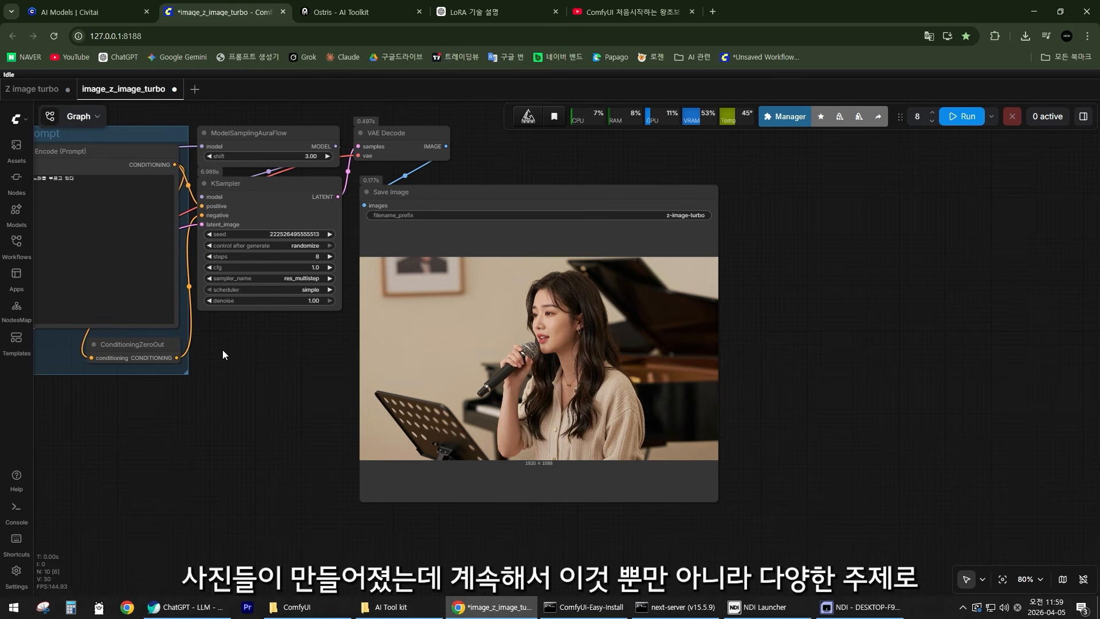
scroll(223, 351, "up", 3)
left_click_drag(257, 334, 632, 440)
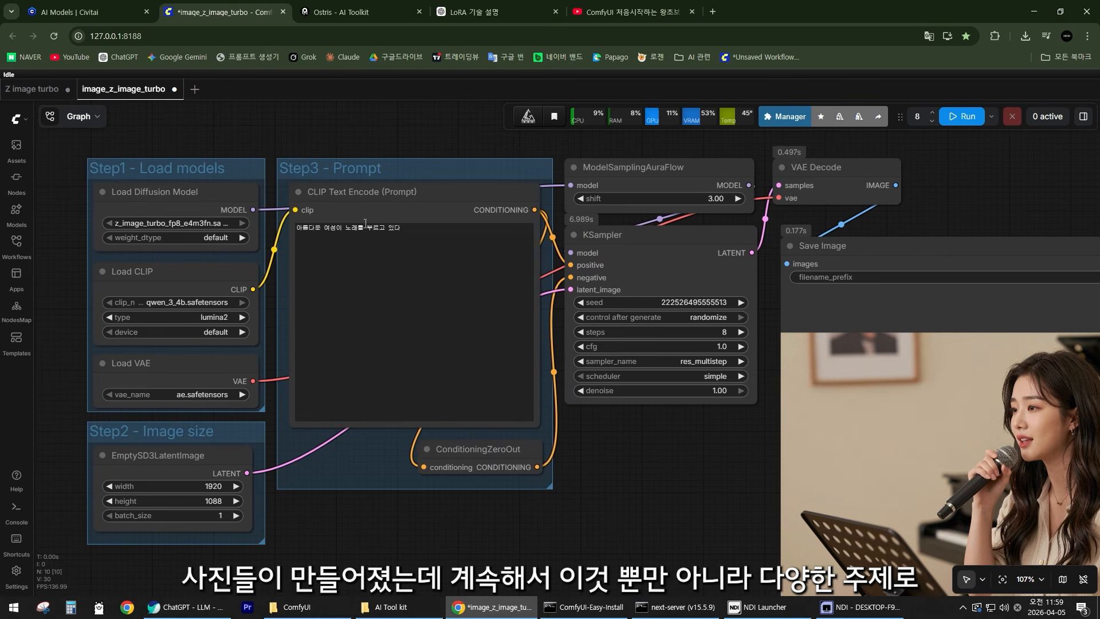
scroll(669, 438, "down", 2)
left_click_drag(716, 419, 550, 388)
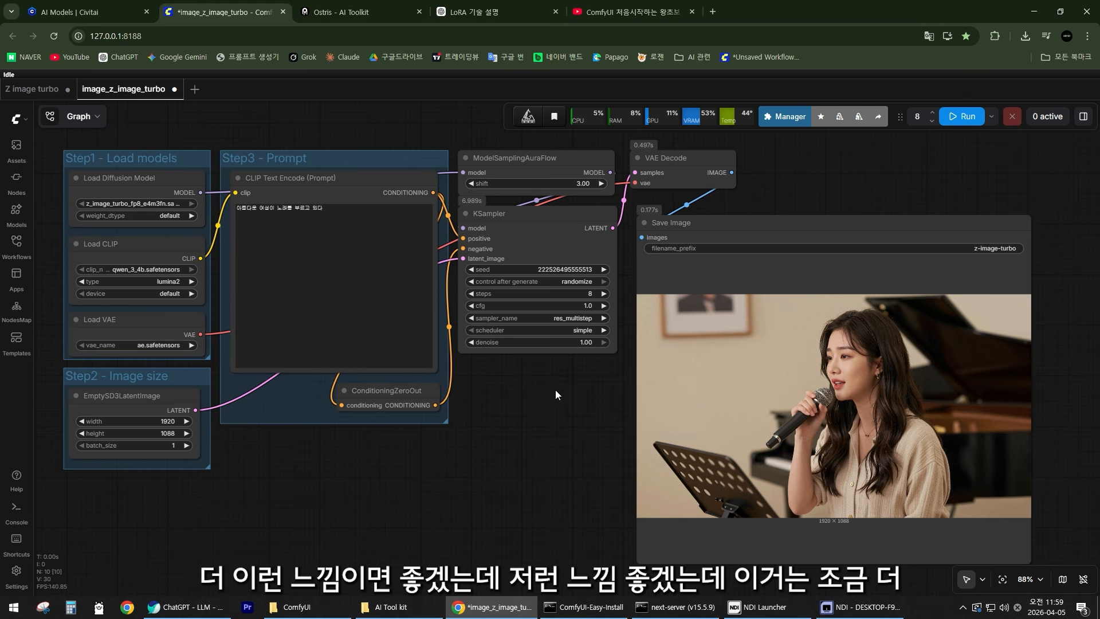
scroll(529, 381, "down", 2)
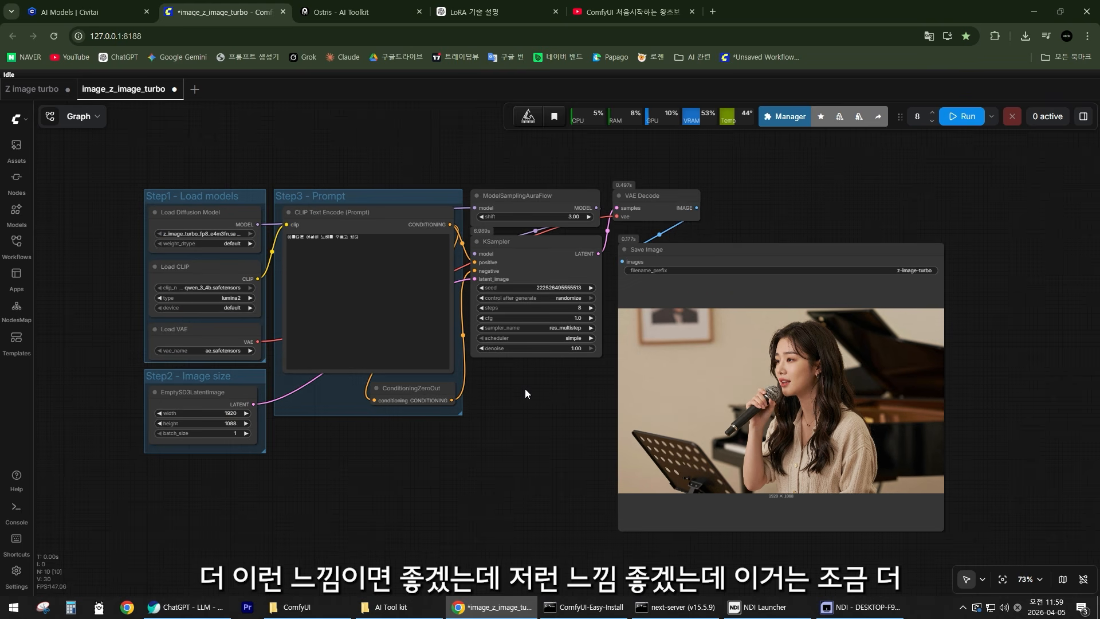
left_click_drag(545, 393, 387, 366)
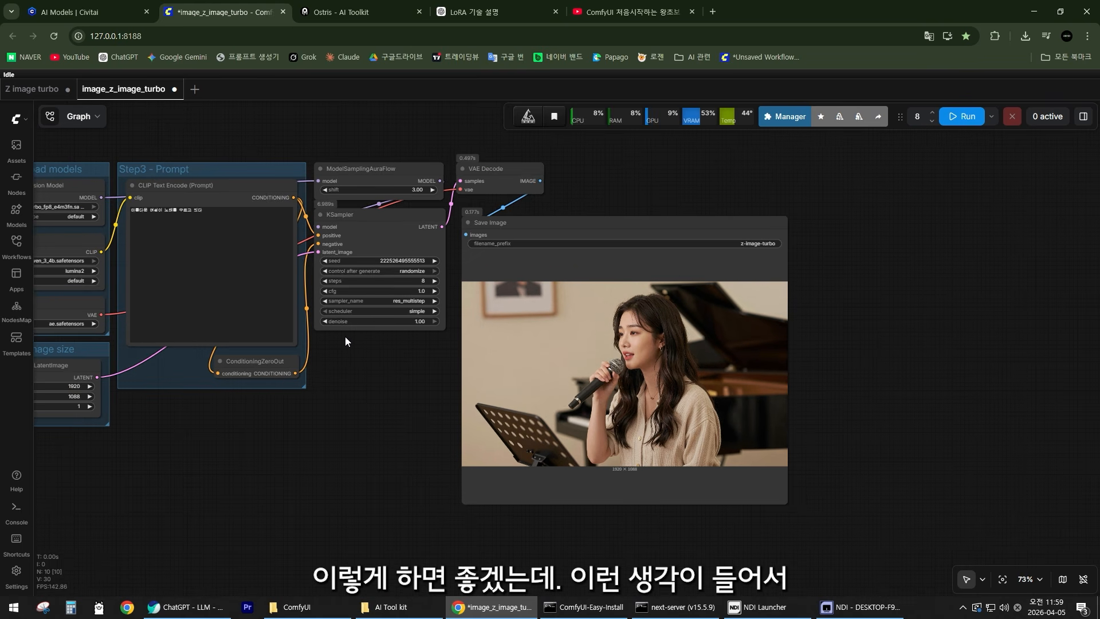
left_click_drag(345, 336, 385, 338)
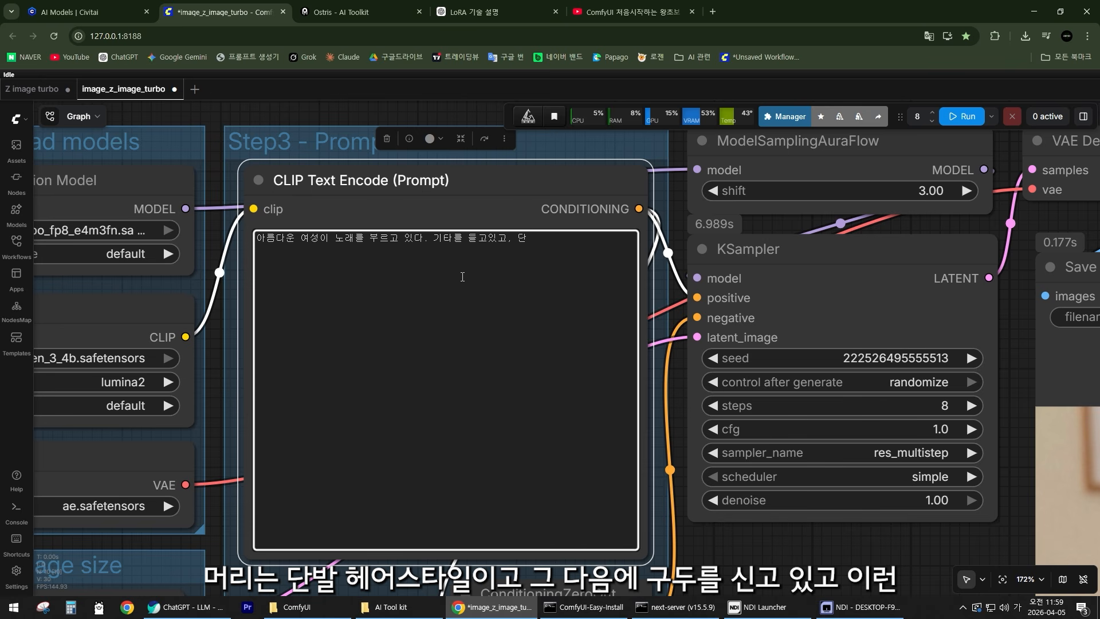
Complete the prompt's ending as "단발 헤어스타일, 구두를 신고있고" and queue the workflow for a batch of 8 images.
type("발 헤어스타일, 구두를 신고있고")
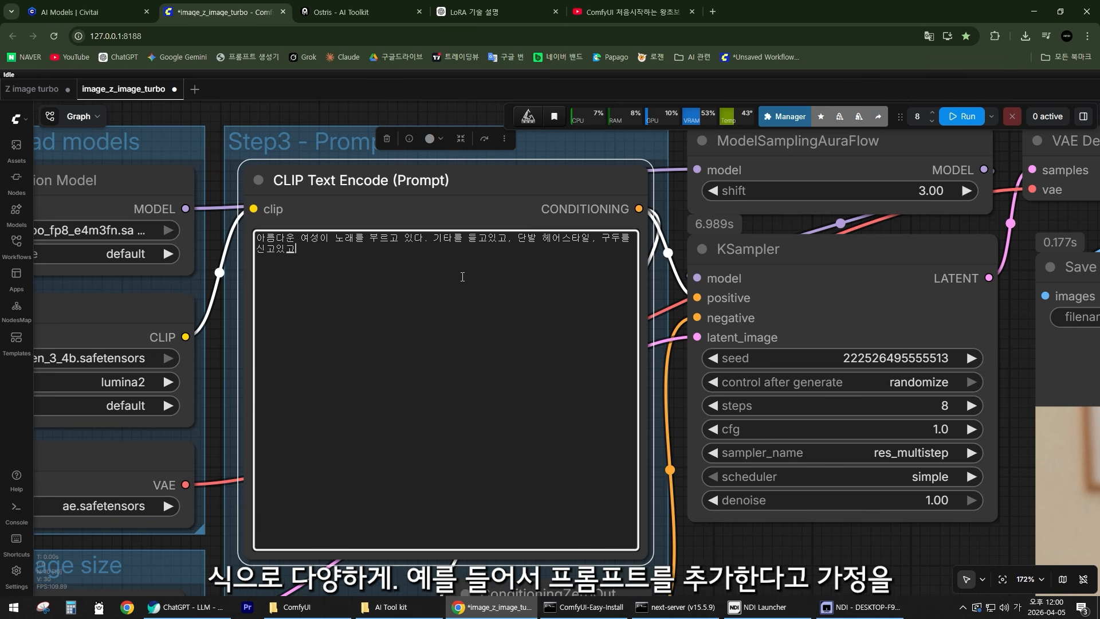
key("ctrl+Return")
scroll(482, 342, "down", 9)
left_click_drag(665, 494, 283, 377)
scroll(283, 376, "up", 2)
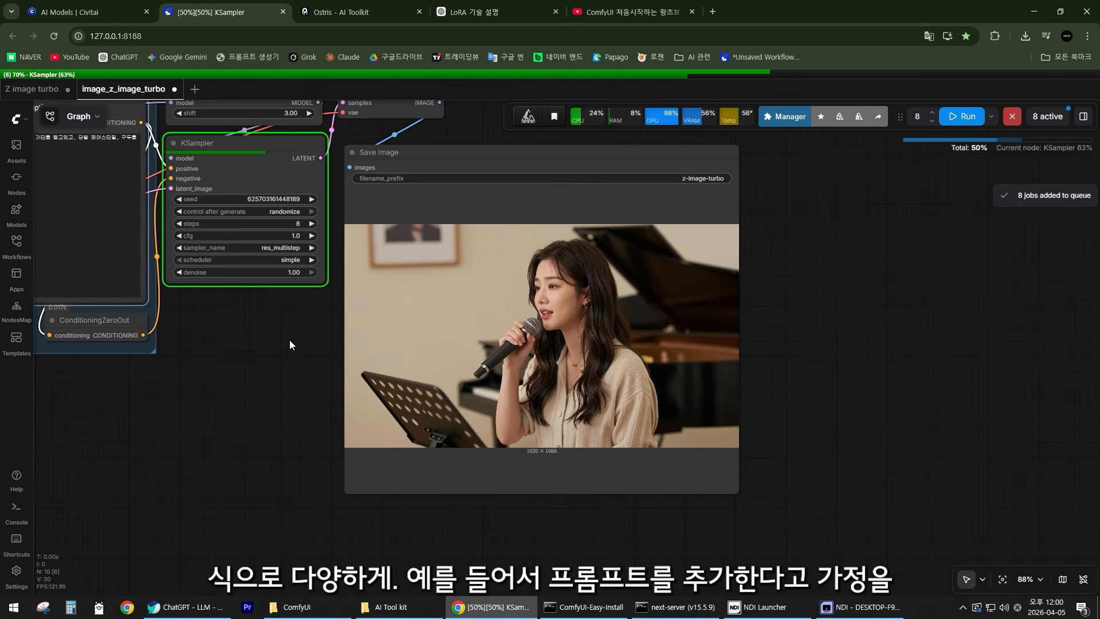
left_click_drag(300, 345, 353, 383)
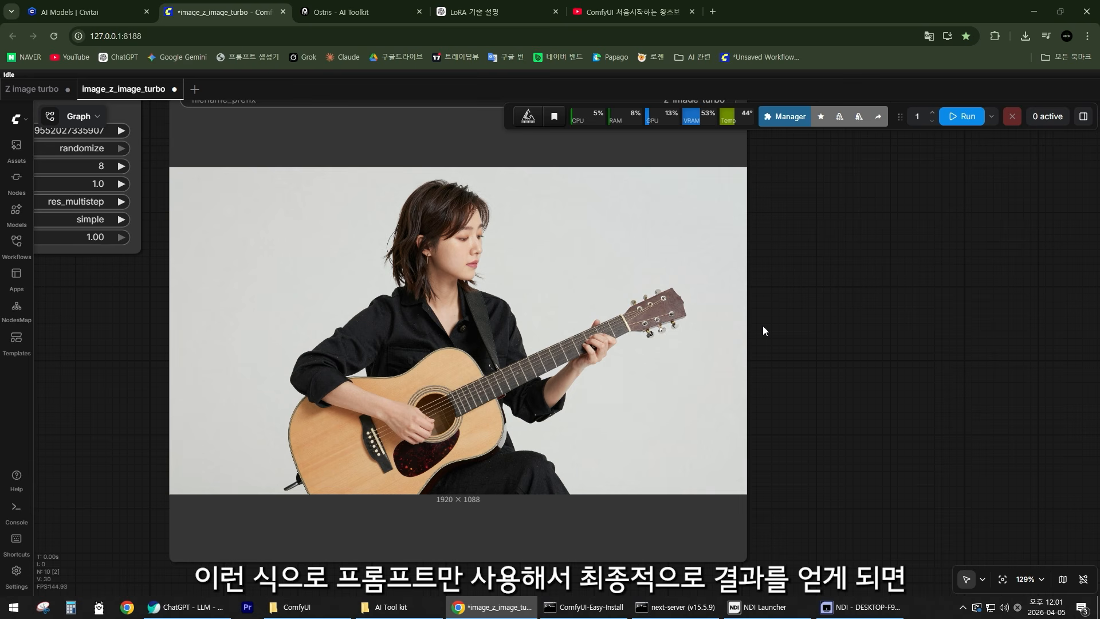
scroll(762, 327, "down", 5)
left_click_drag(291, 333, 589, 378)
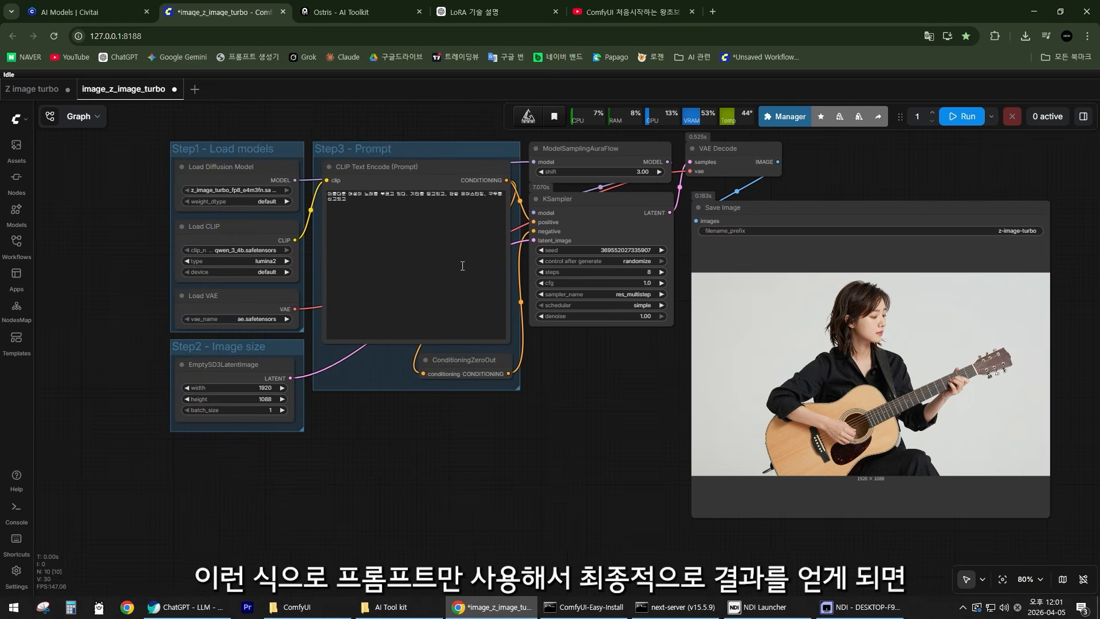
Examine the generated guitar image up close, especially the woman's face, and review the whole workflow that produced it.
scroll(389, 225, "up", 5)
scroll(545, 267, "down", 3)
left_click_drag(699, 370, 275, 301)
scroll(882, 349, "up", 4)
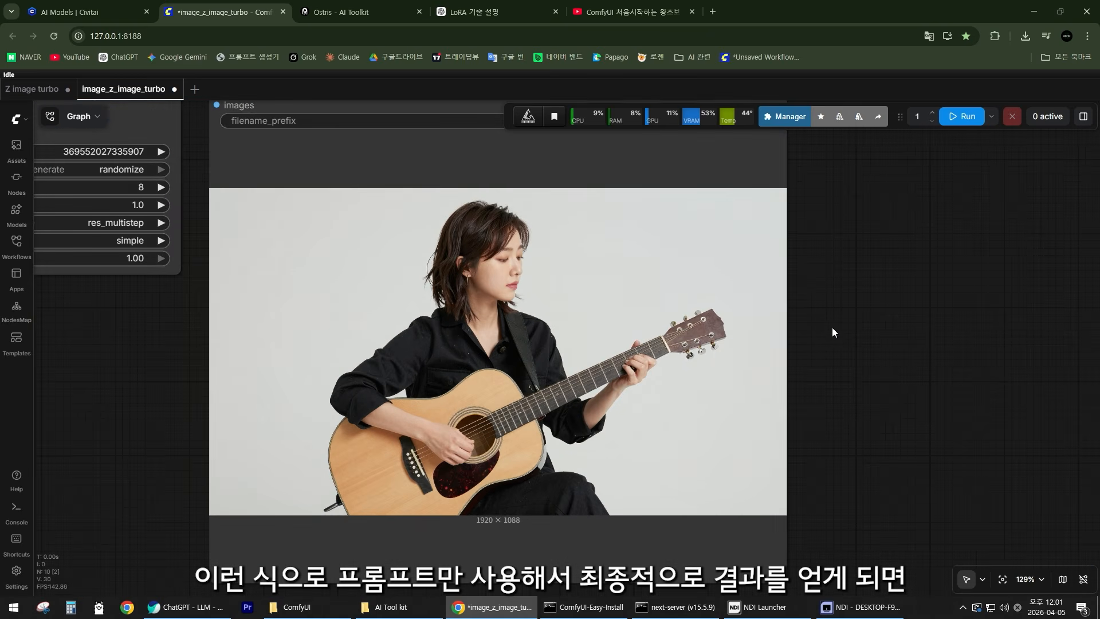
mouse_move(814, 345)
left_mouse_down()
mouse_move(790, 336)
mouse_move(814, 336)
left_mouse_up()
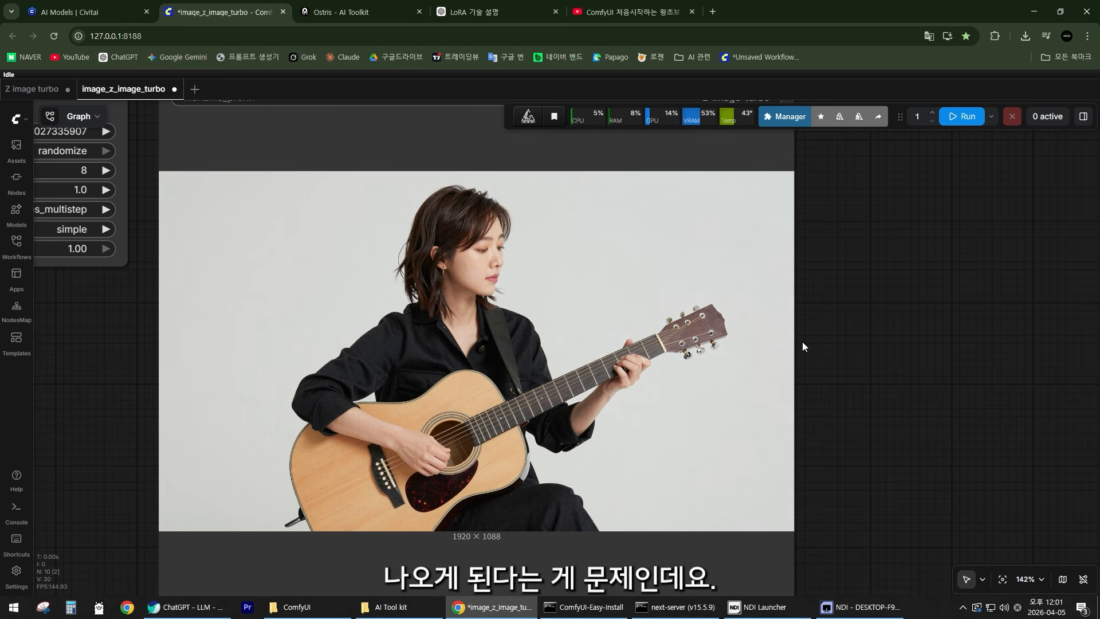
left_click_drag(802, 342, 830, 350)
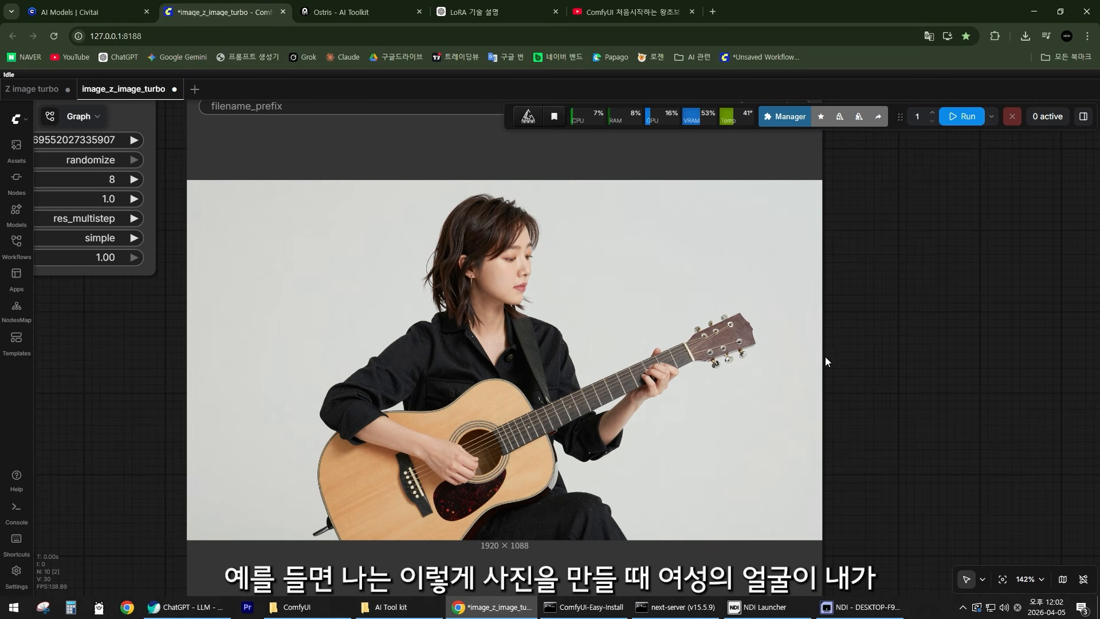
scroll(517, 350, "down", 3)
scroll(517, 351, "up", 4)
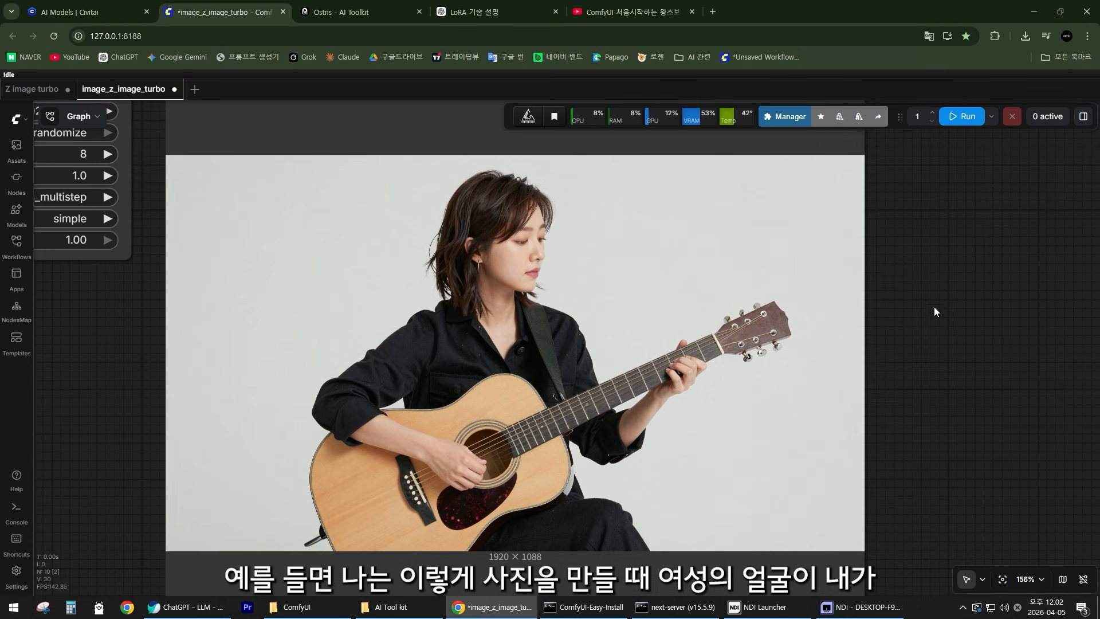
scroll(585, 246, "up", 7)
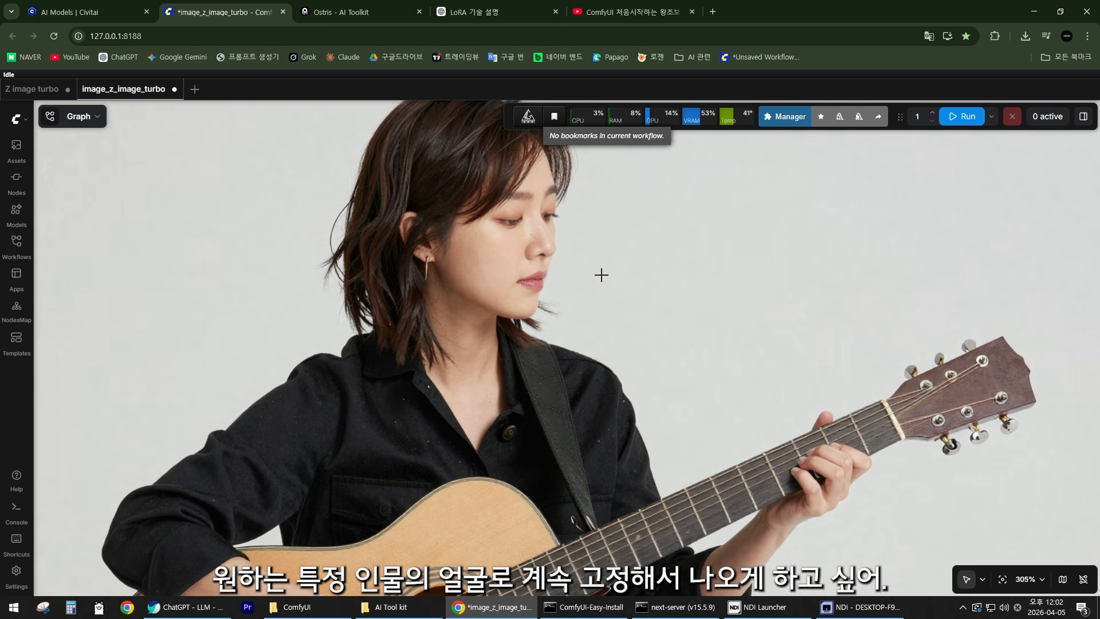
scroll(857, 338, "down", 7)
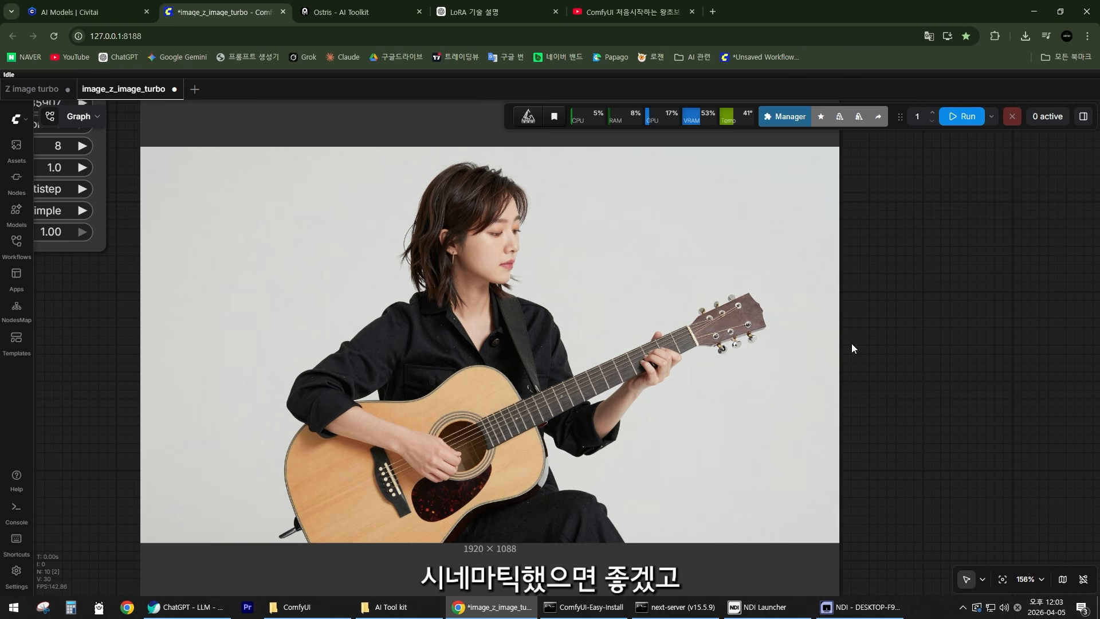
scroll(874, 335, "down", 2)
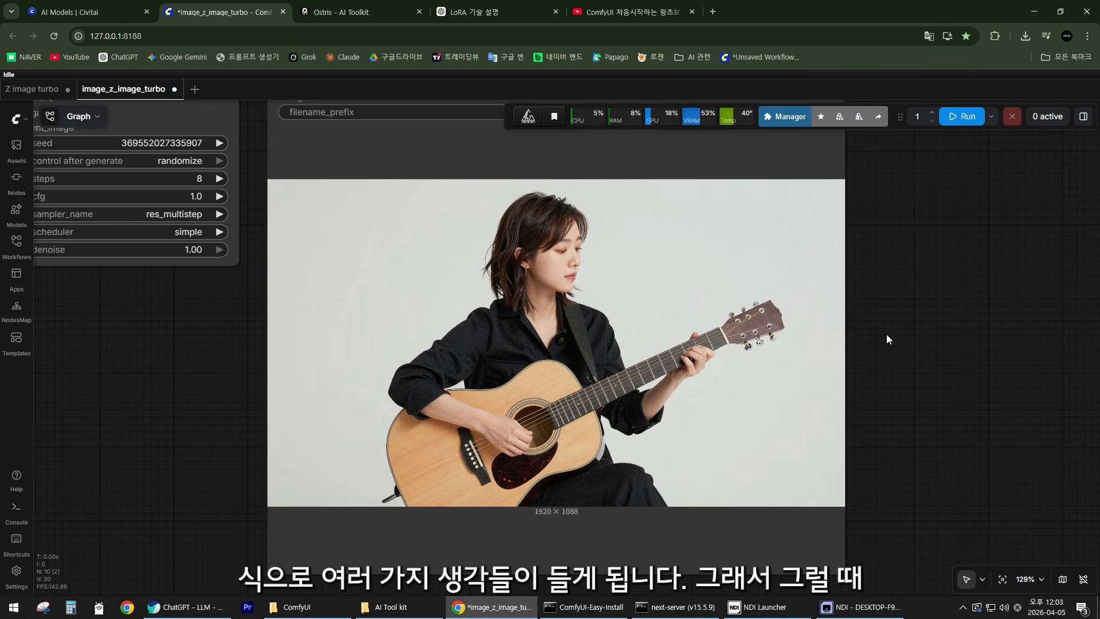
scroll(886, 334, "down", 10)
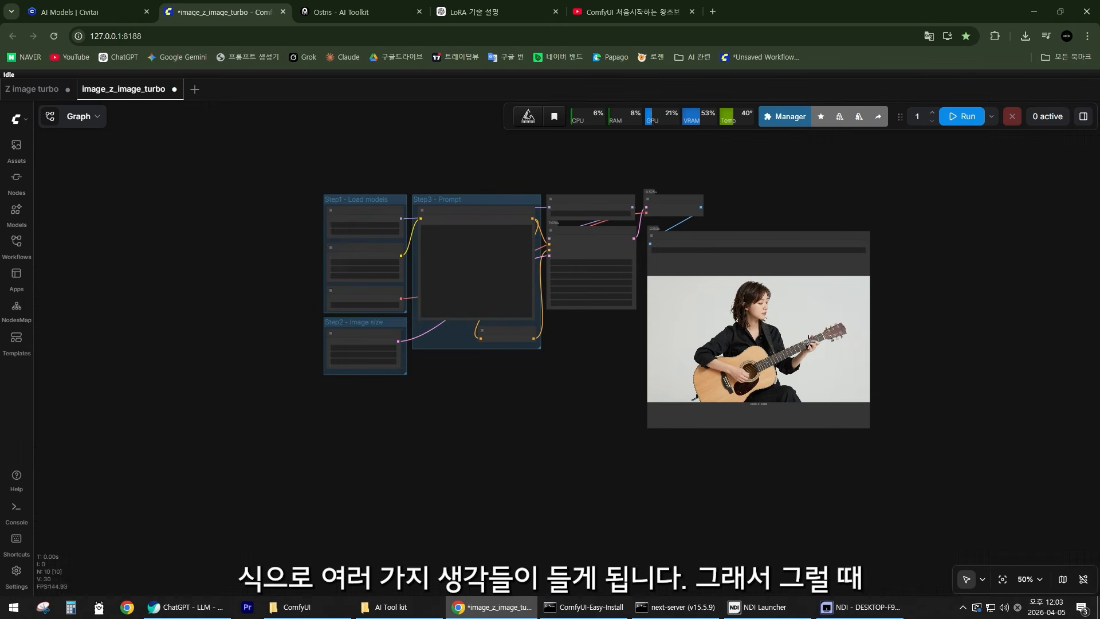
left_click_drag(592, 314, 569, 368)
scroll(566, 431, "up", 3)
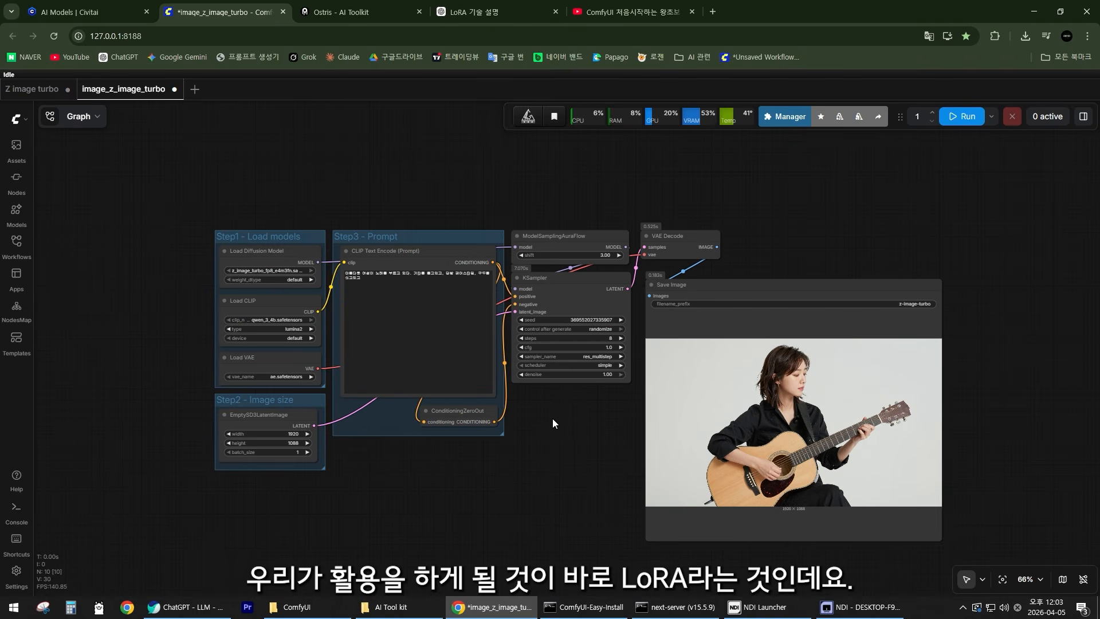
scroll(553, 417, "up", 3)
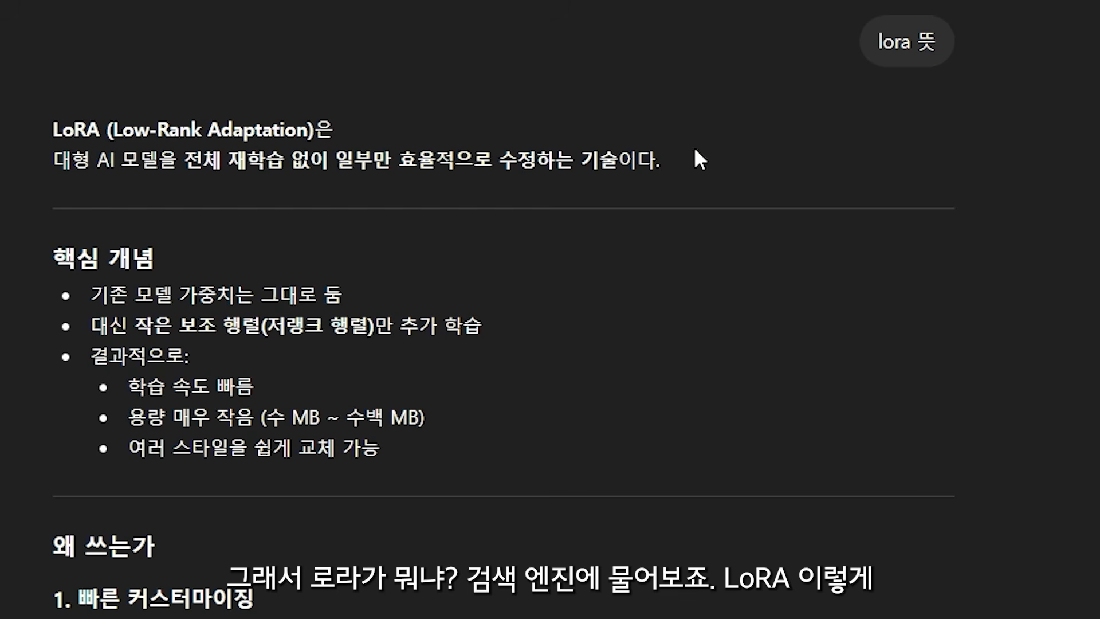
Switch to the ChatGPT conversation about LoRA and highlight the question "lora 뜻".
mouse_move(887, 42)
left_click_drag(883, 41, 948, 30)
left_click(889, 43)
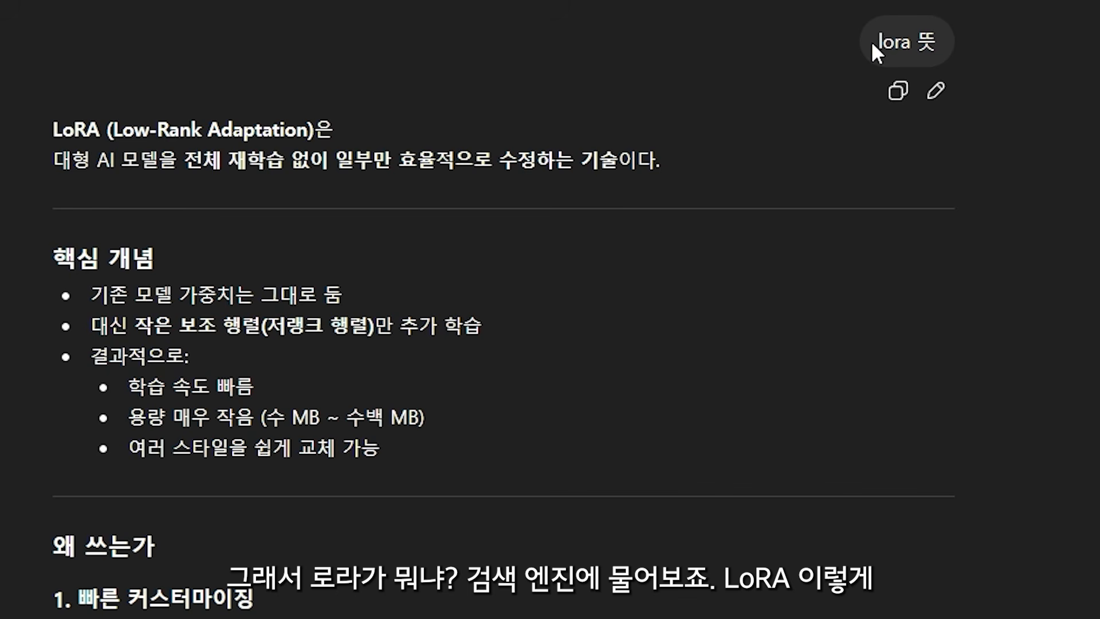
left_click_drag(872, 43, 975, 35)
left_click(81, 204)
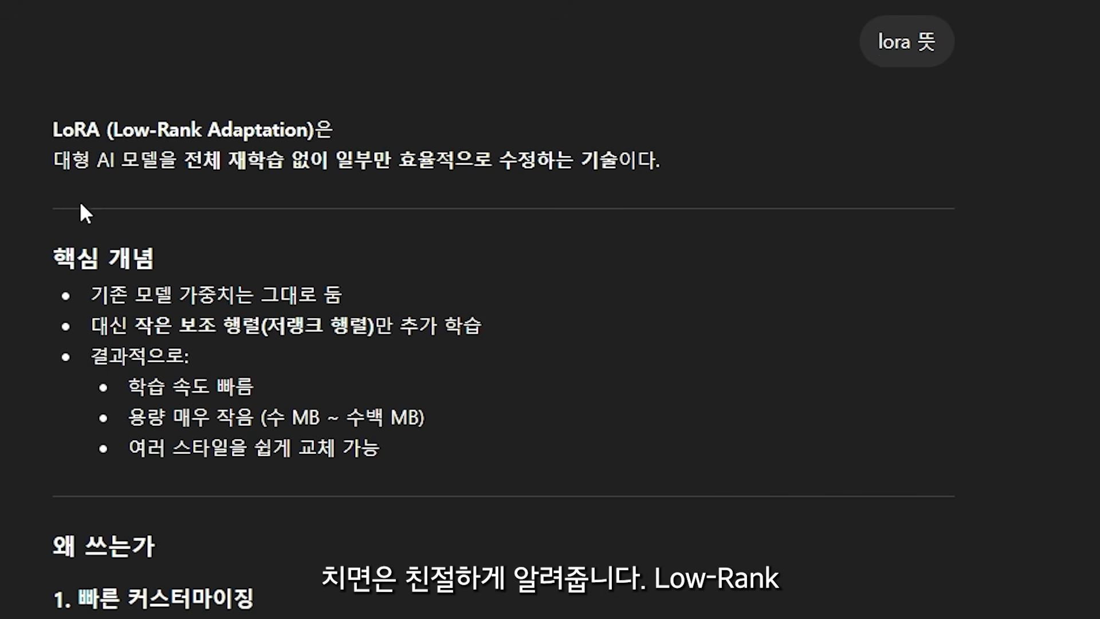
Highlight and read the definition of LoRA (Low-Rank Adaptation) at the start of ChatGPT's answer.
left_click_drag(55, 129, 183, 189)
left_click(178, 166)
left_click_drag(66, 124, 372, 133)
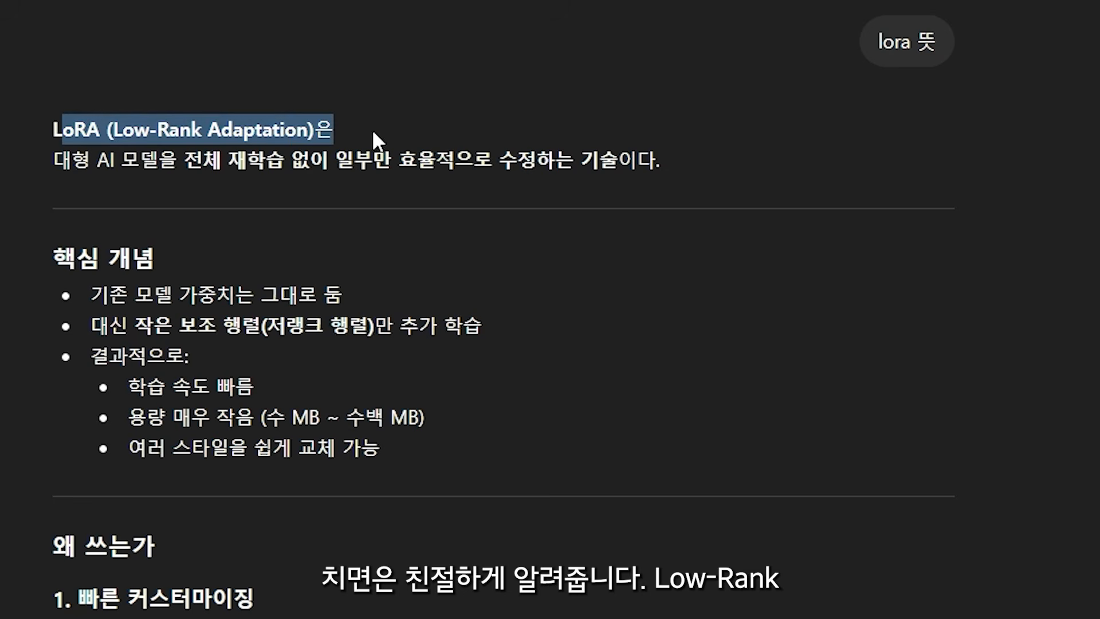
left_click(258, 137)
left_click_drag(26, 134, 772, 181)
left_click(535, 171)
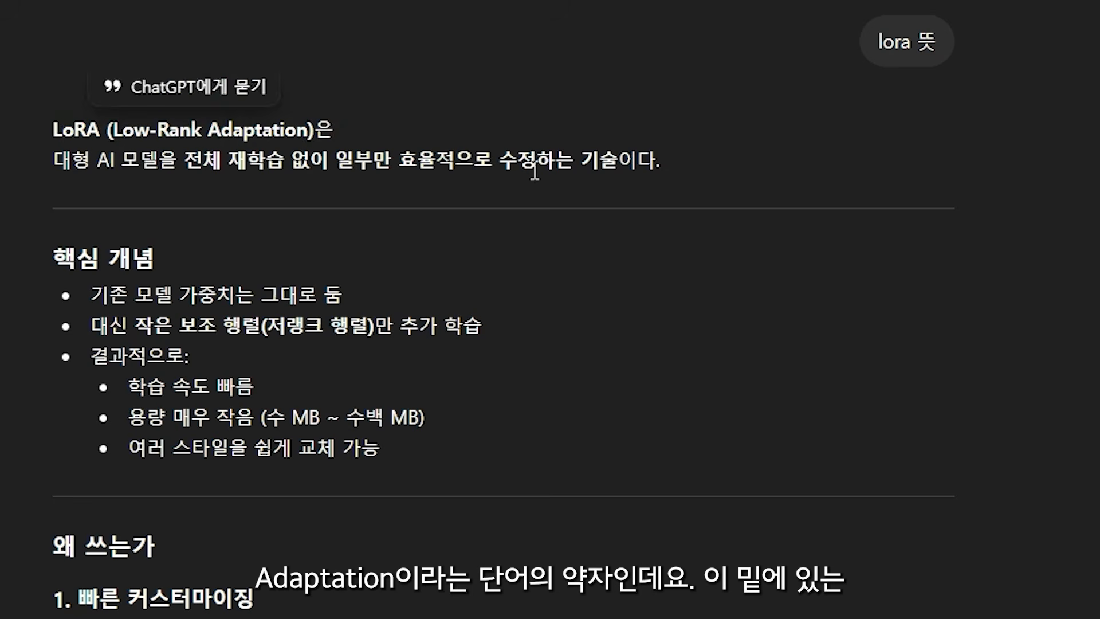
left_click_drag(40, 135, 670, 166)
left_click(279, 192)
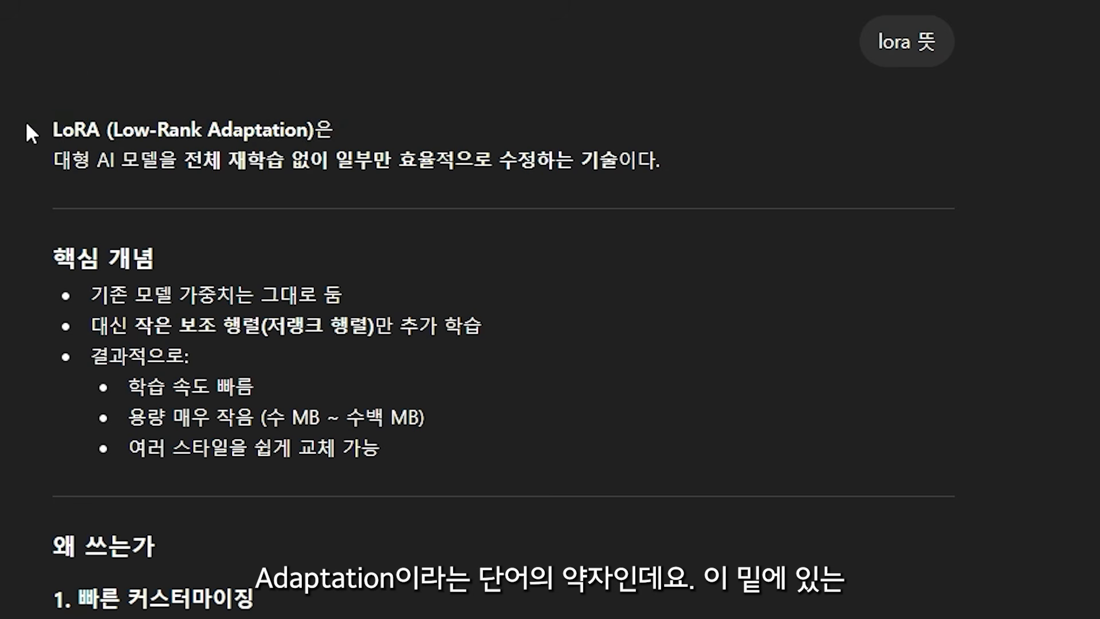
Read through the rest of the LoRA answer, covering its core concepts, reasons for use and image generation examples.
left_click_drag(27, 124, 255, 599)
left_click(9, 139)
scroll(22, 142, "down", 3)
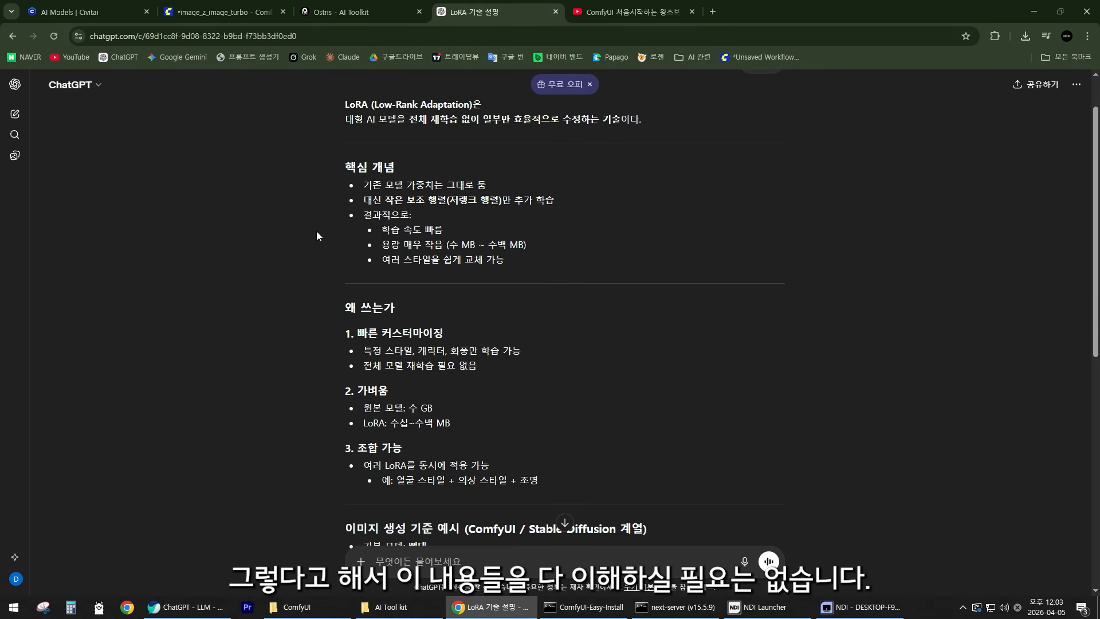
scroll(317, 226, "down", 4)
scroll(370, 304, "up", 3)
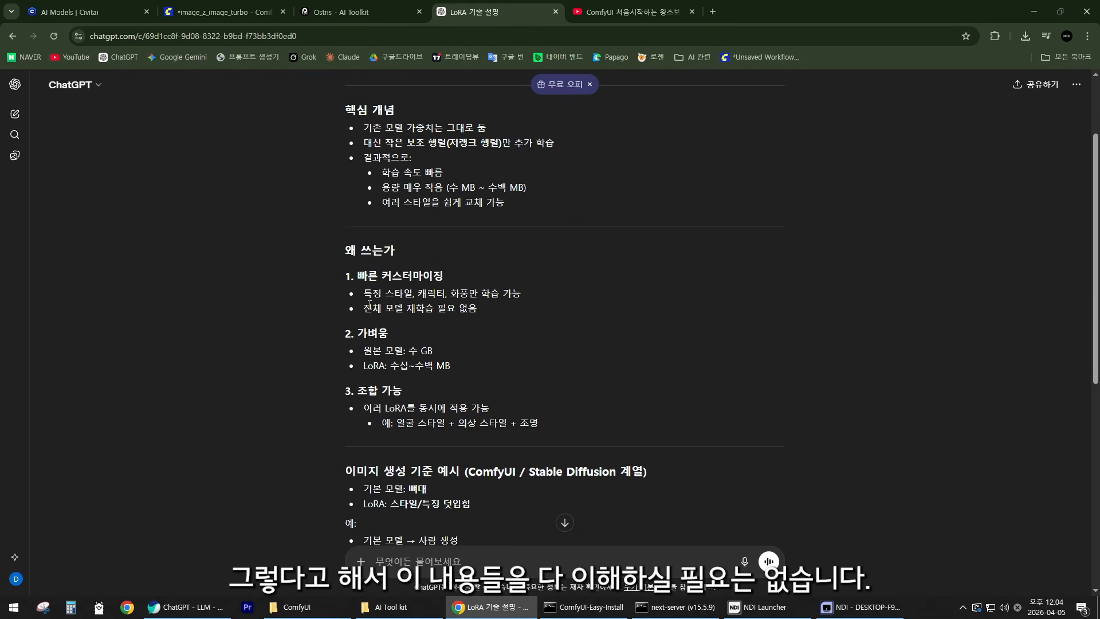
Return to the image_z_image_turbo workflow in ComfyUI and view all its nodes together with the saved image.
left_click(239, 7)
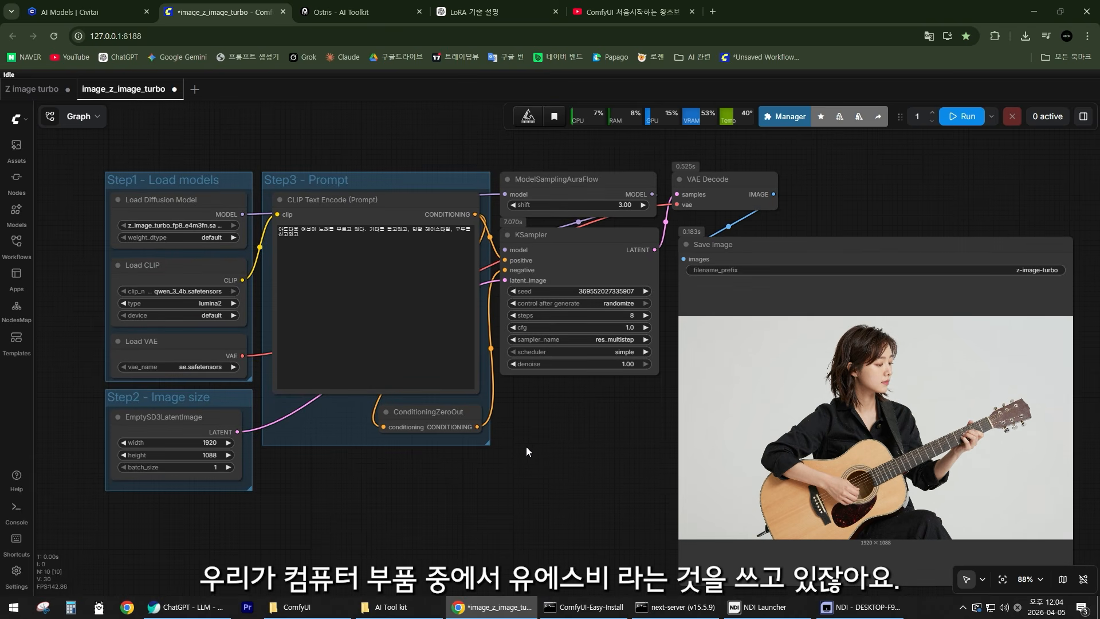
scroll(526, 449, "down", 3)
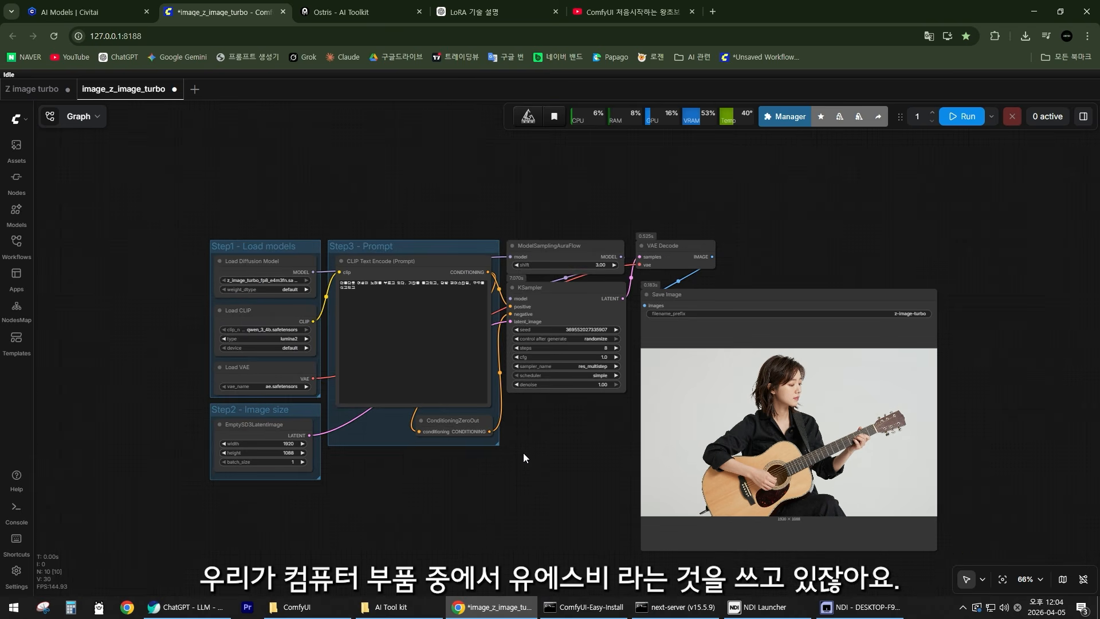
scroll(524, 454, "up", 2)
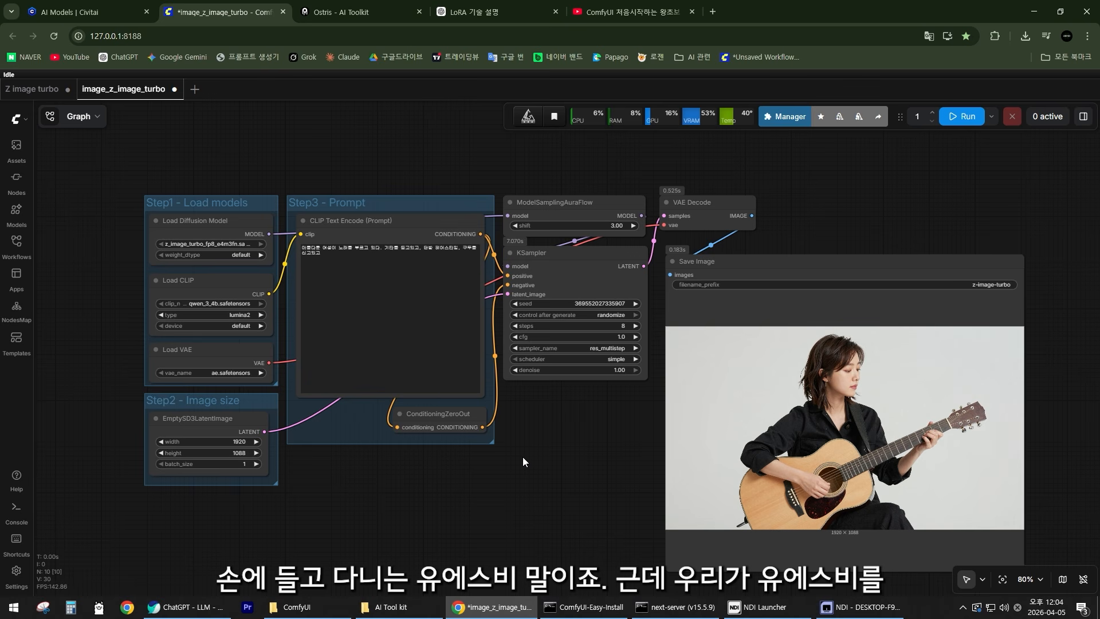
scroll(522, 462, "down", 2)
left_click_drag(511, 469, 503, 416)
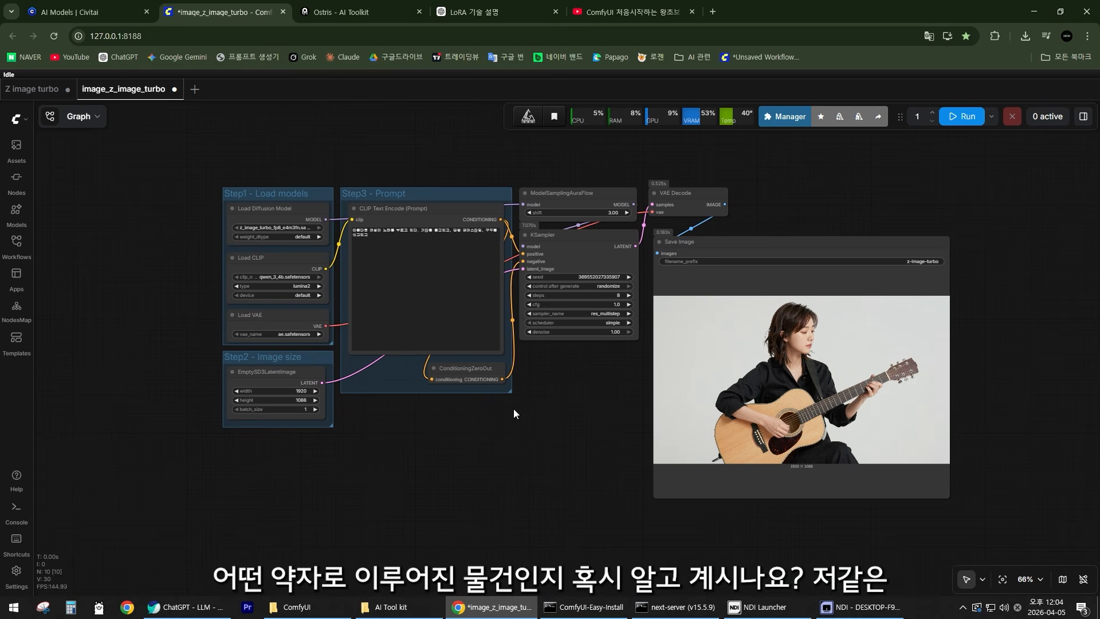
scroll(514, 411, "up", 1)
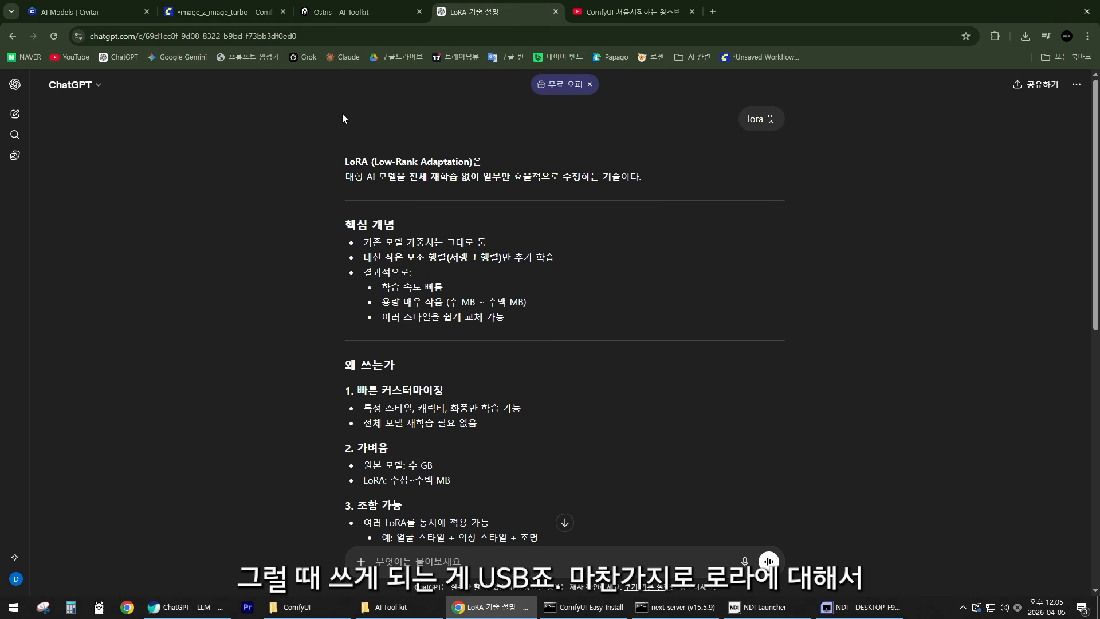
Highlight the LoRA explanation in ChatGPT from the question through the 가벼움 section, and return to the ComfyUI workflow.
left_click_drag(342, 113, 757, 488)
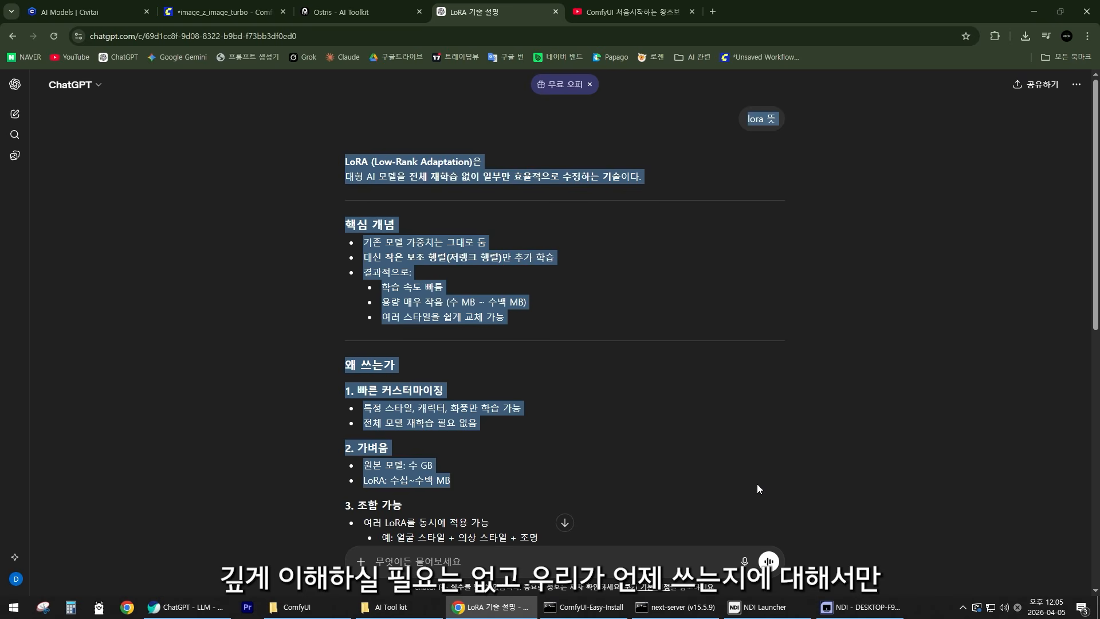
left_click(696, 431)
left_click(224, 11)
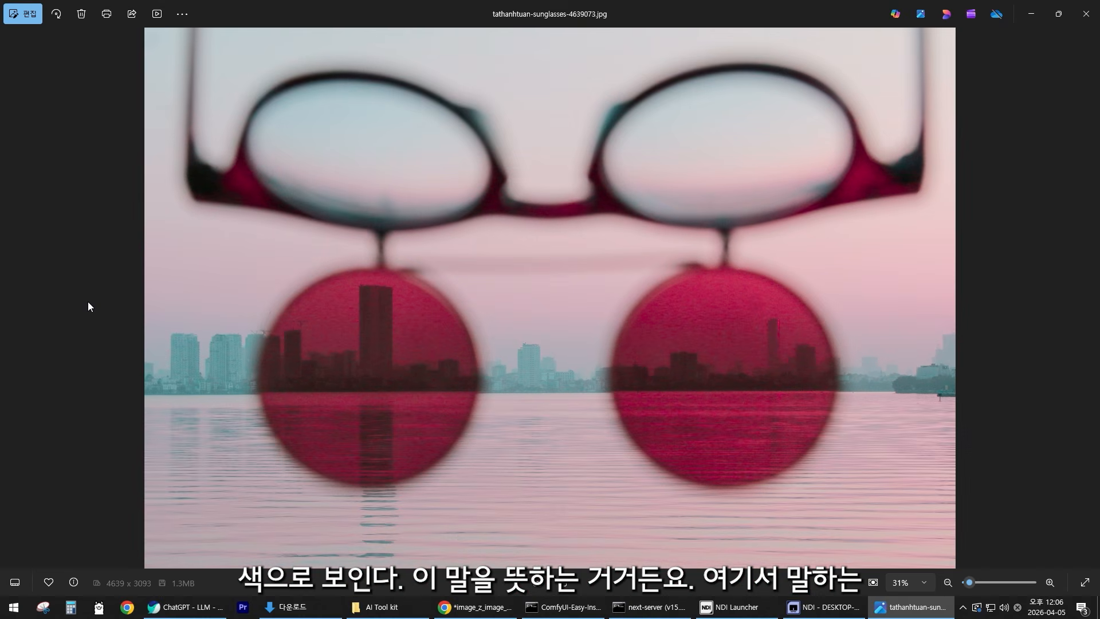
Show the next tinted-glasses photo in the image viewer and compare the idea with the generated guitar image in ComfyUI.
key("Right")
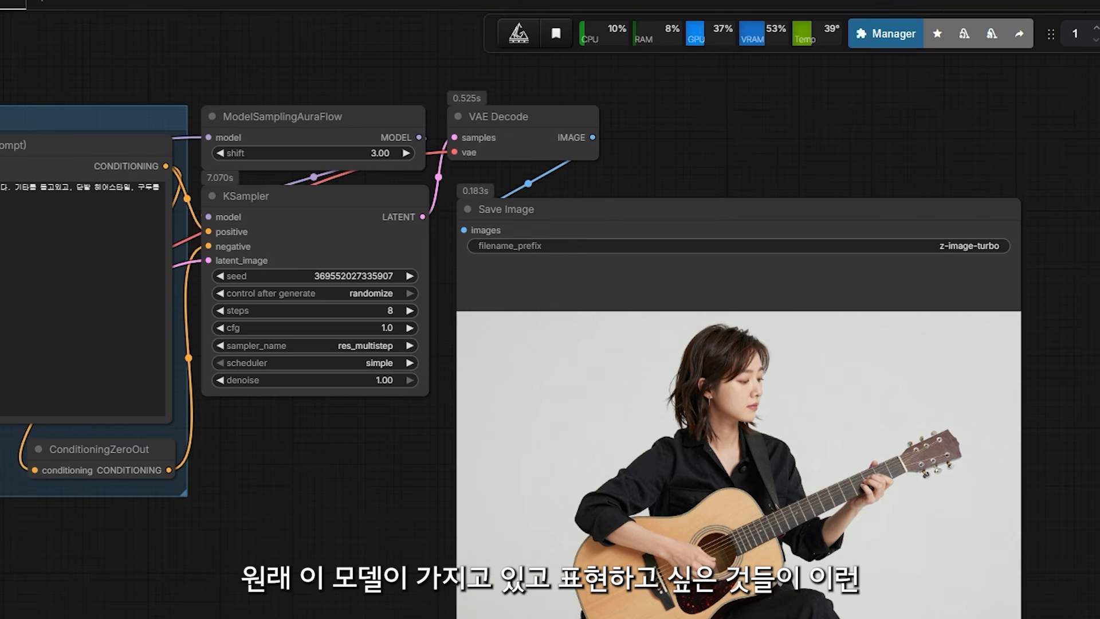
scroll(631, 367, "up", 4)
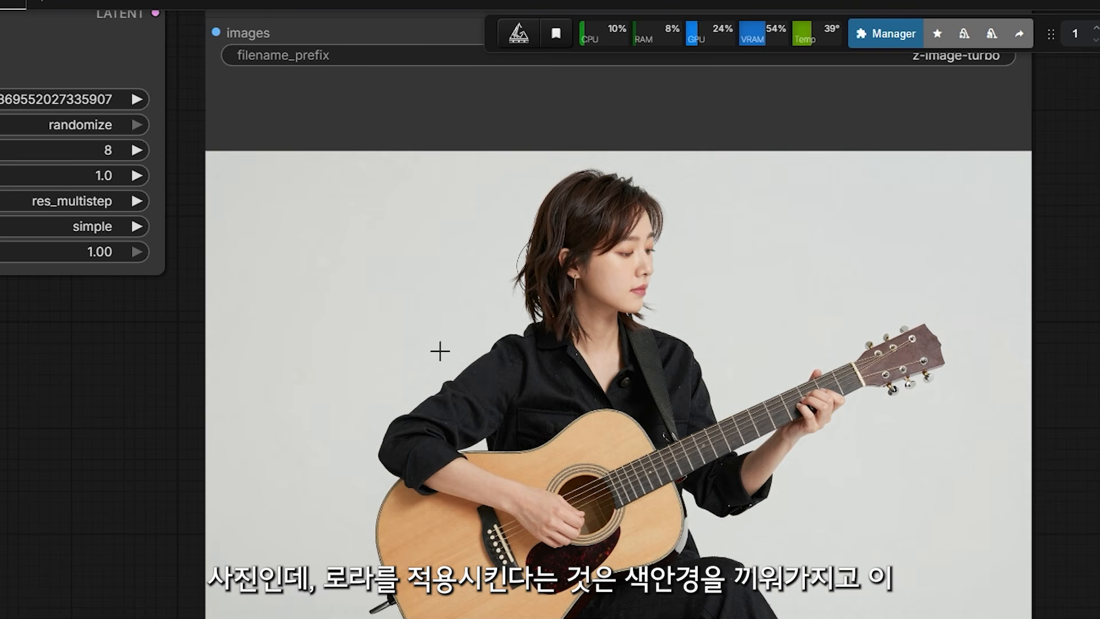
scroll(685, 302, "down", 5)
scroll(568, 311, "up", 2)
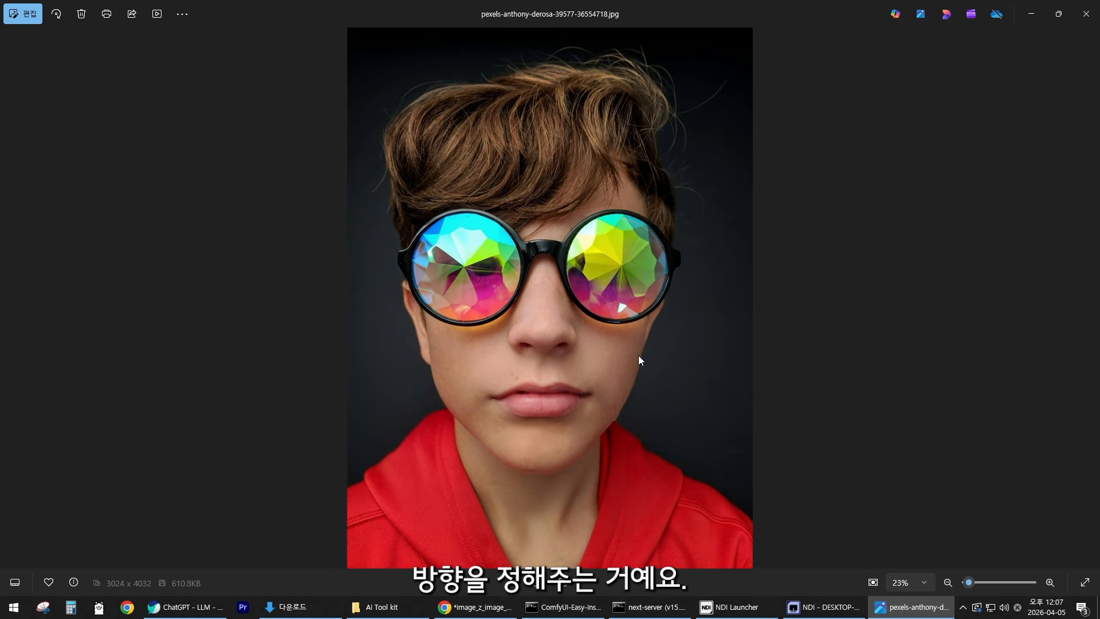
Return to ComfyUI and move the Load Diffusion Model node out of the Step1 - Load models group into empty space above it.
key("alt+Tab")
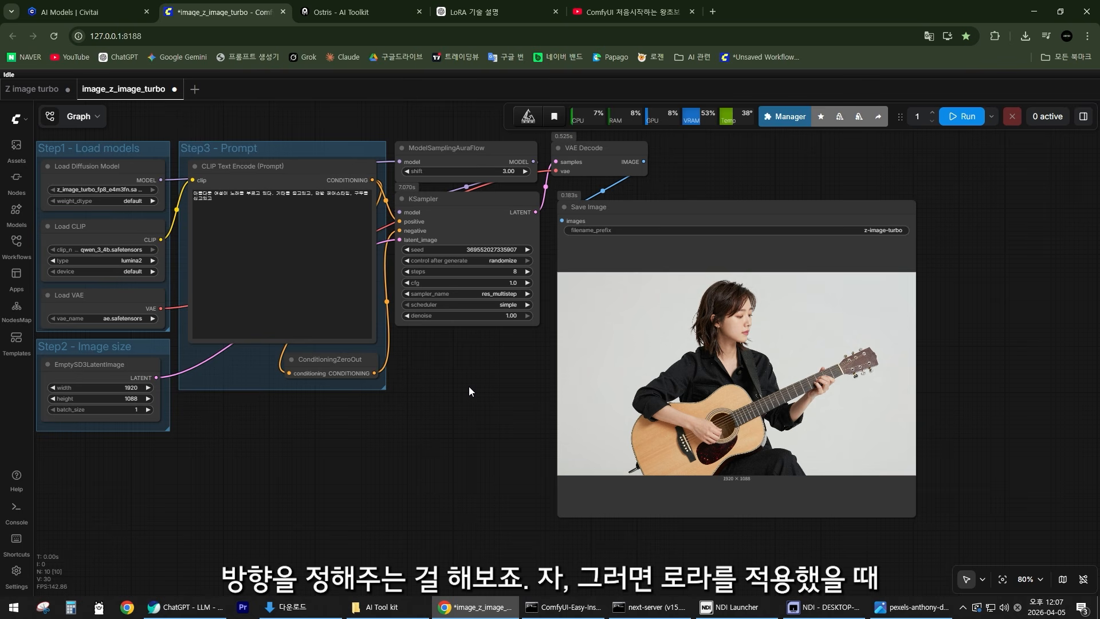
scroll(478, 365, "down", 1)
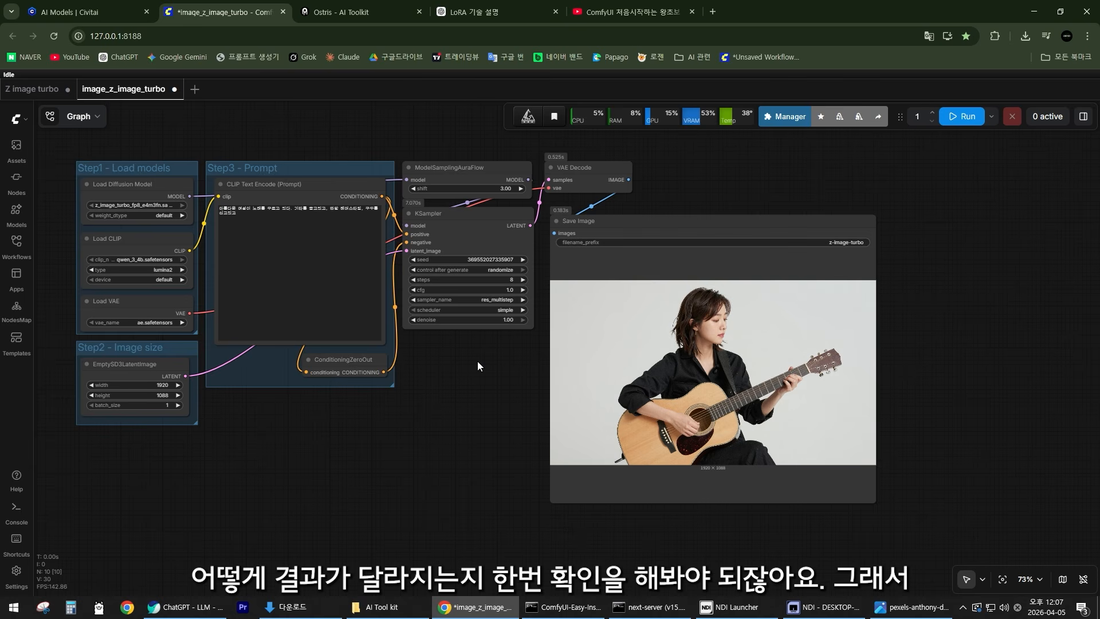
left_click_drag(309, 403, 448, 456)
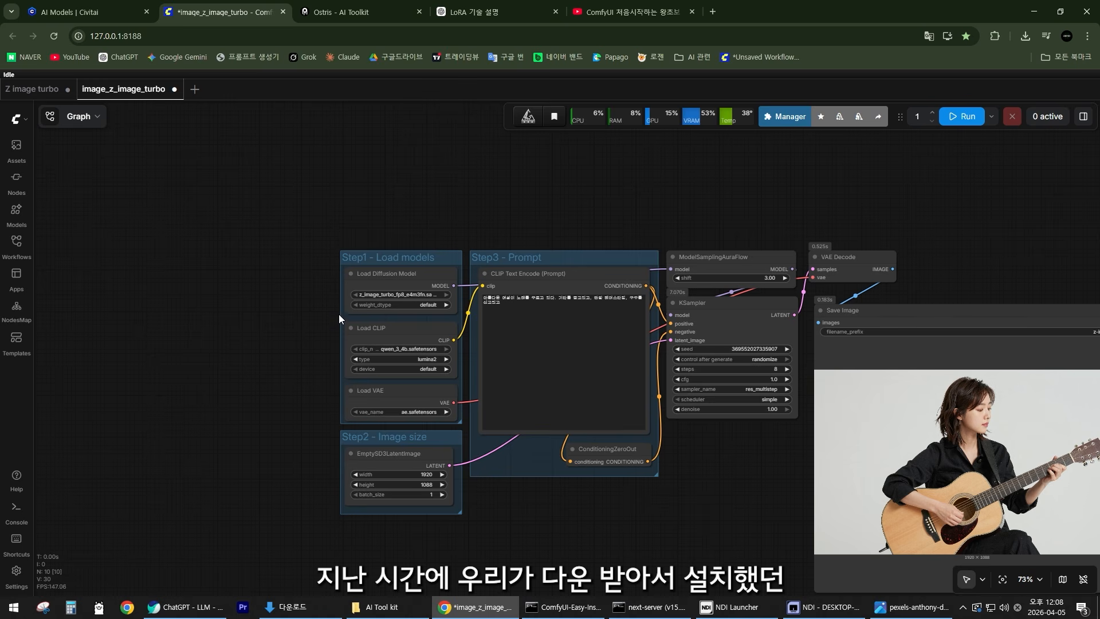
scroll(335, 318, "up", 10)
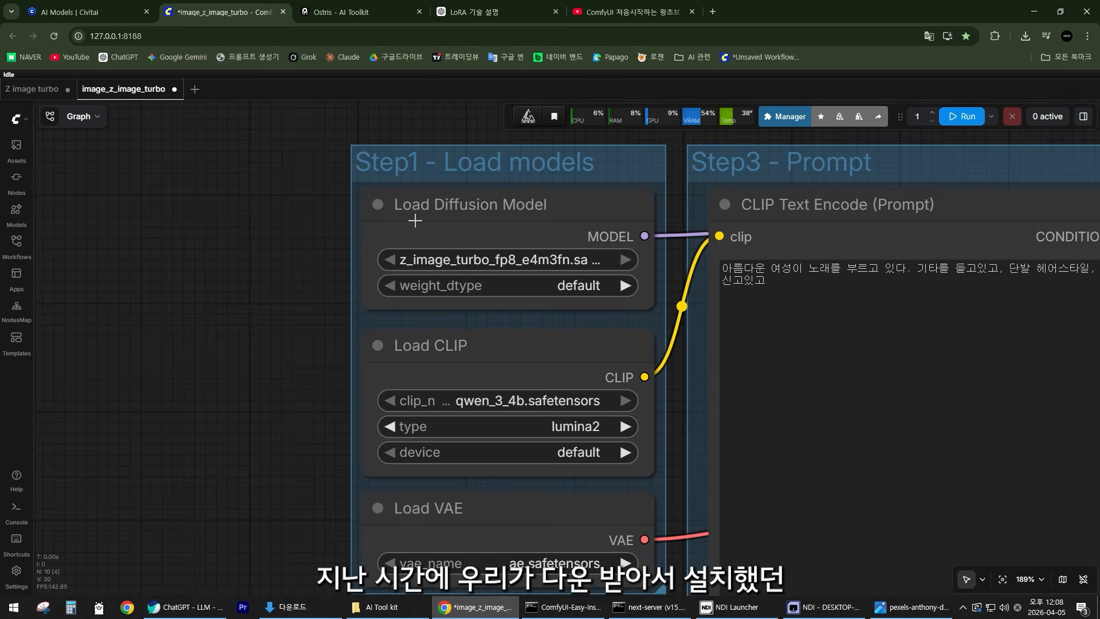
left_click(503, 204)
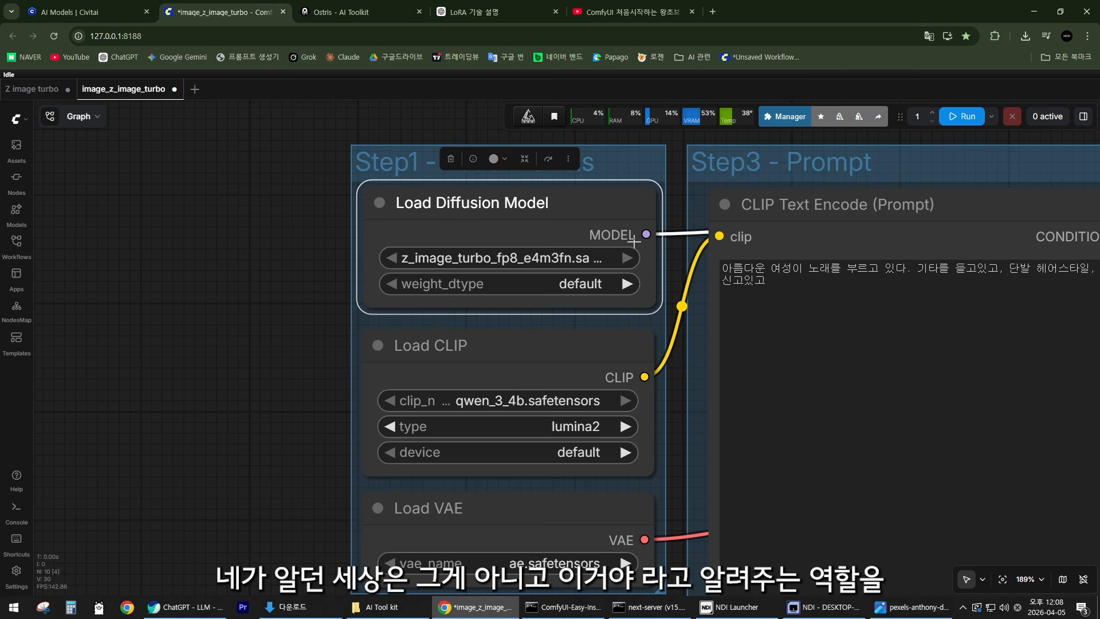
scroll(590, 258, "down", 4)
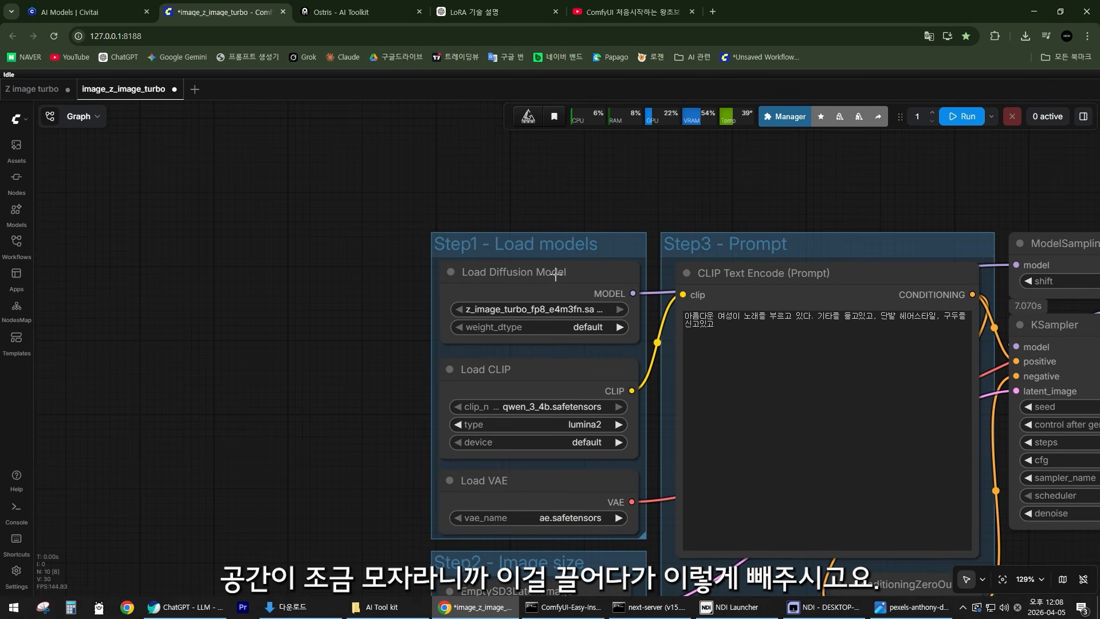
left_click_drag(560, 270, 281, 206)
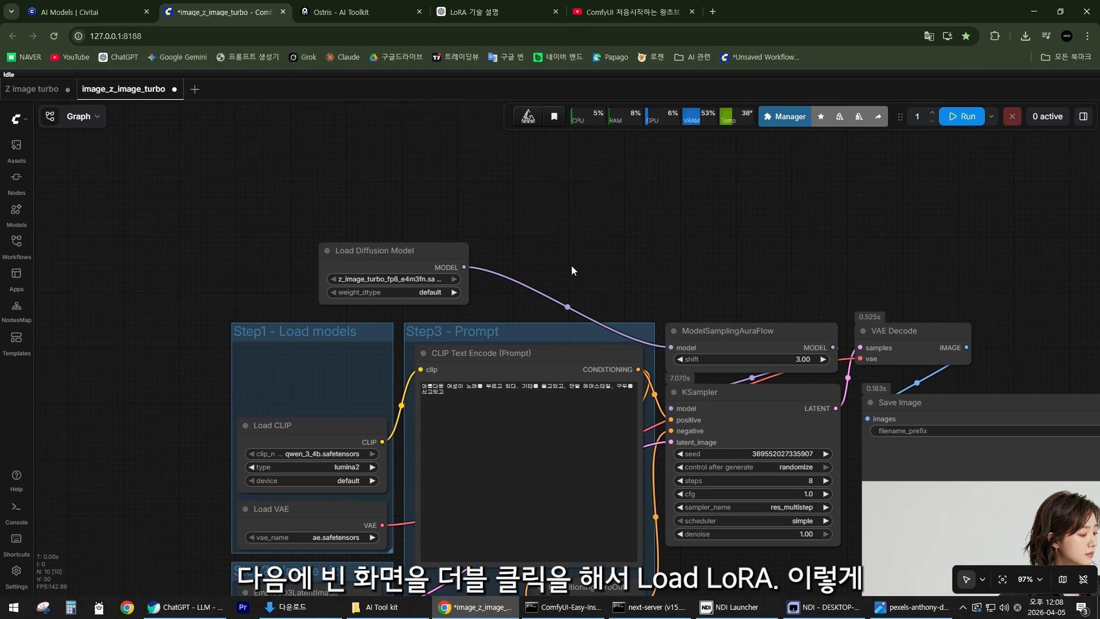
Add a Load LoRA node in the empty space beside the Load Diffusion Model node.
double_click(601, 243)
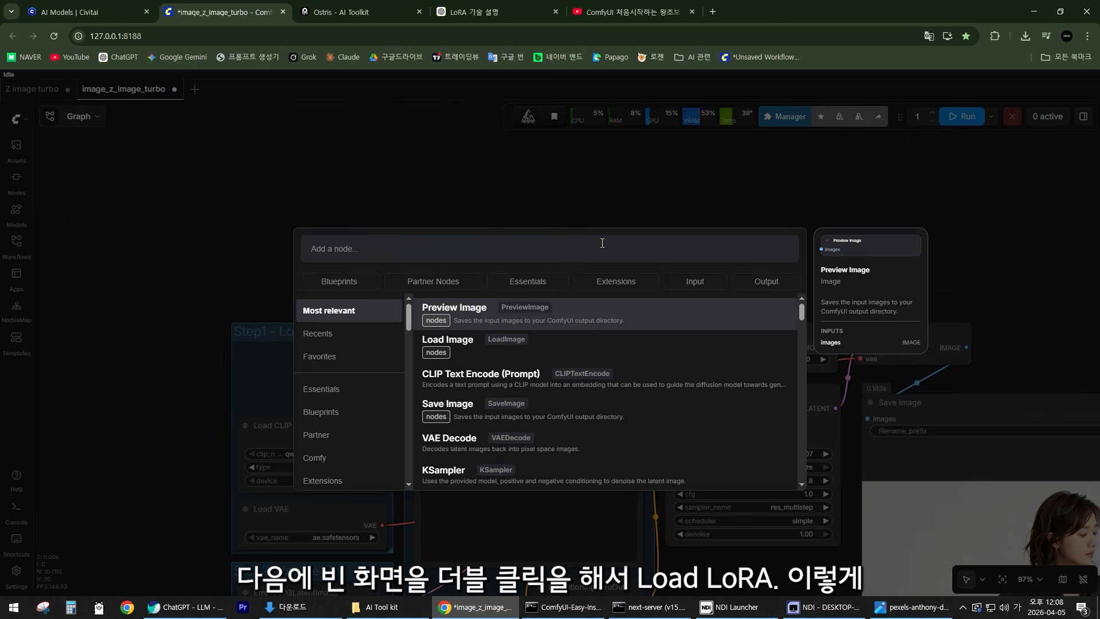
type("load lora")
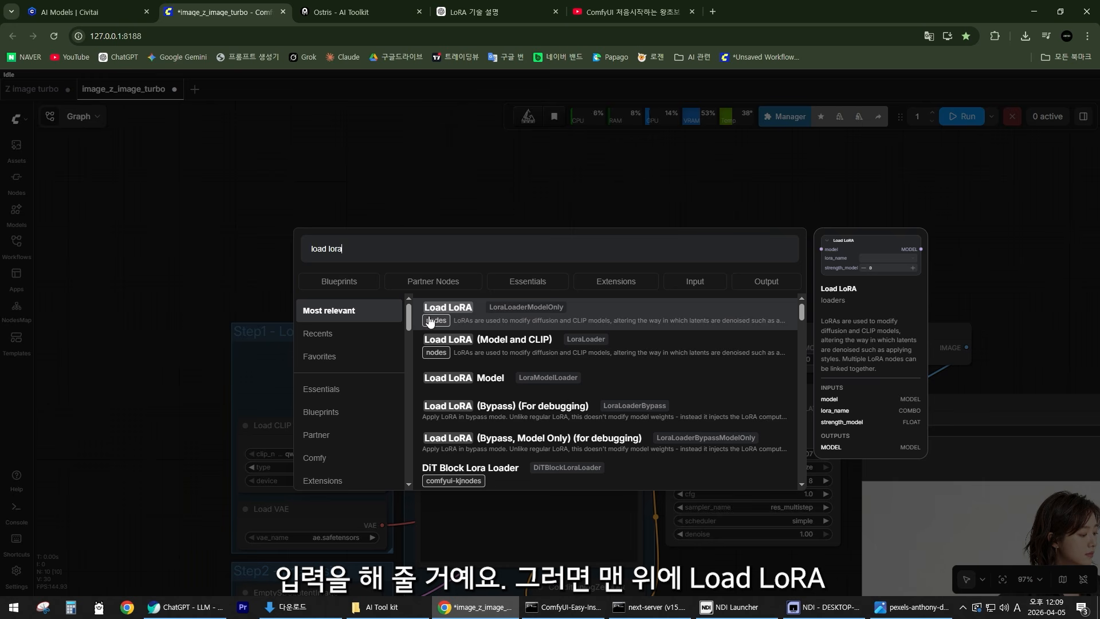
left_click(598, 315)
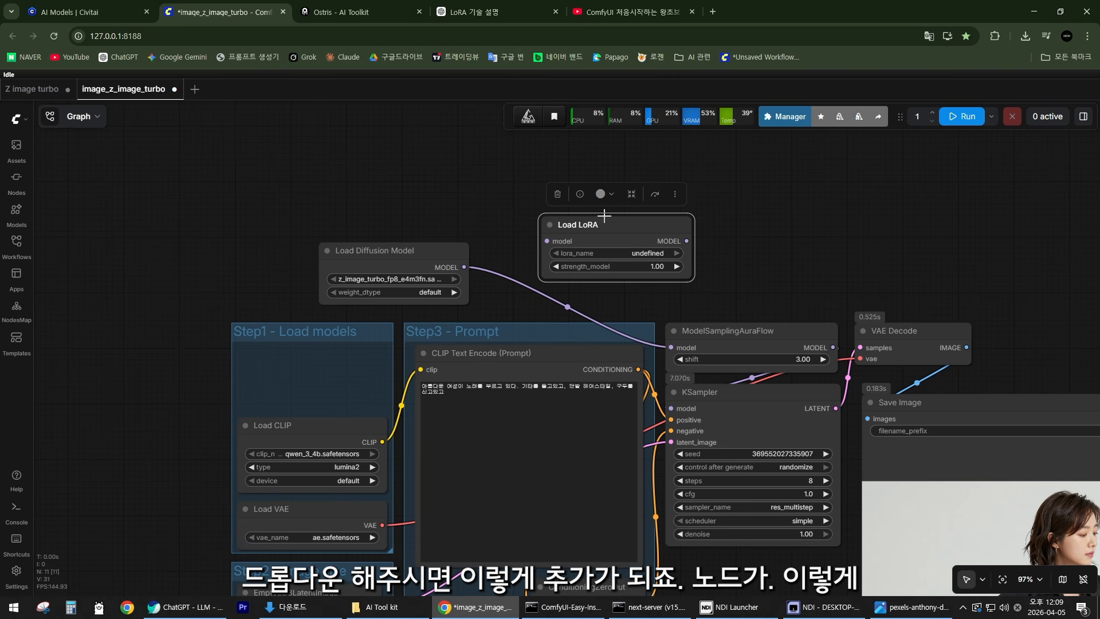
left_click_drag(628, 231, 625, 235)
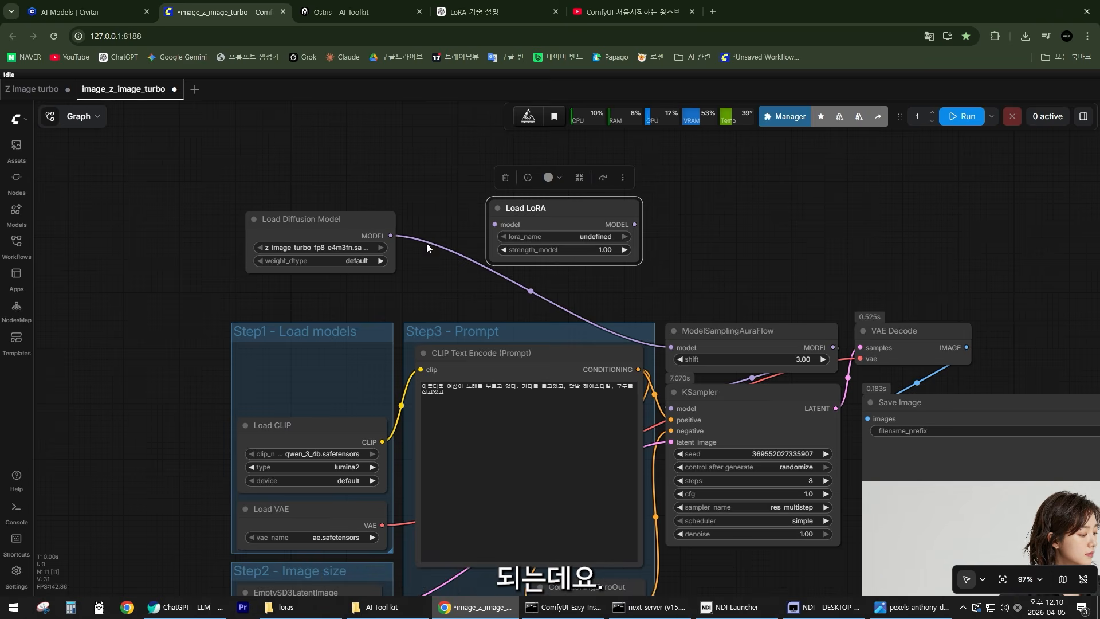
Route the Load Diffusion Model output through the Load LoRA node into the model input of ModelSamplingAuraFlow.
left_click_drag(381, 236, 495, 224)
left_click_drag(496, 224, 497, 224)
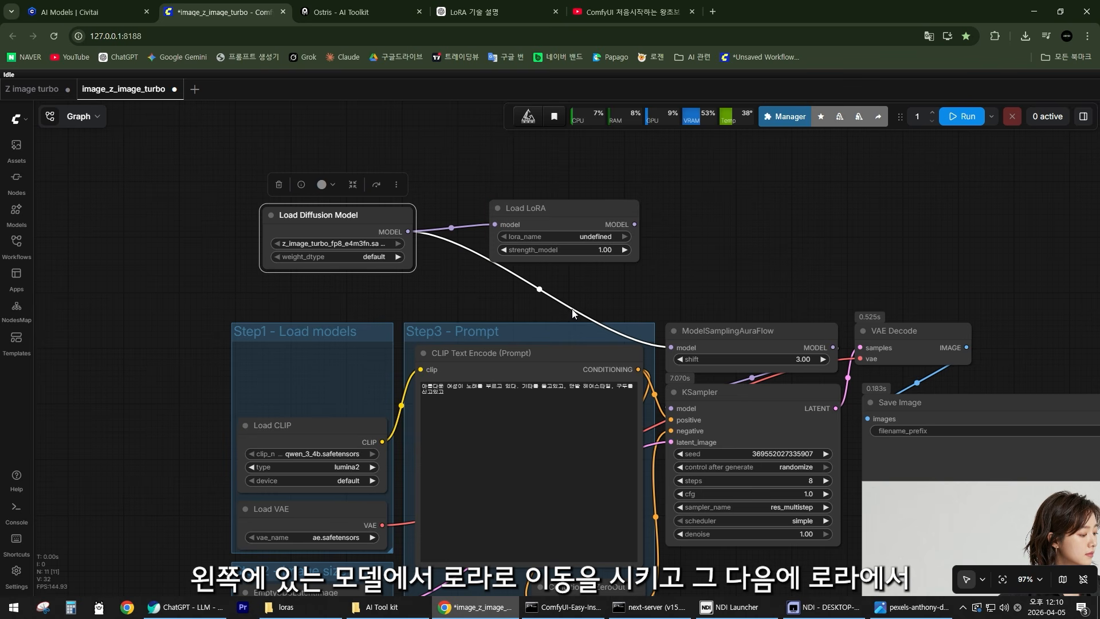
left_click_drag(621, 219, 670, 347)
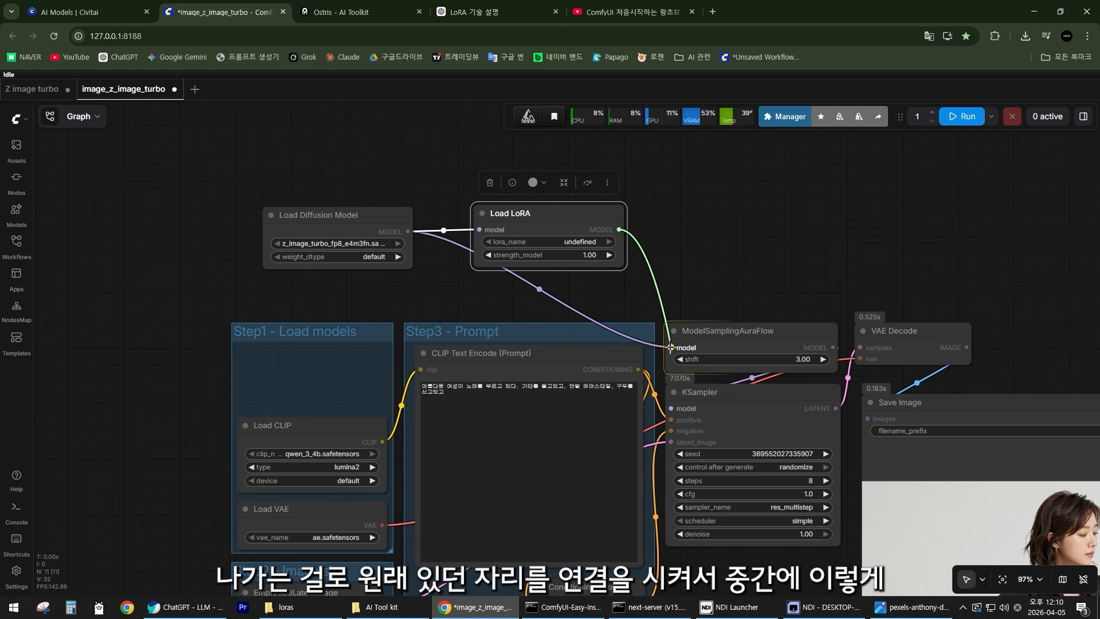
left_click_drag(556, 227, 545, 253)
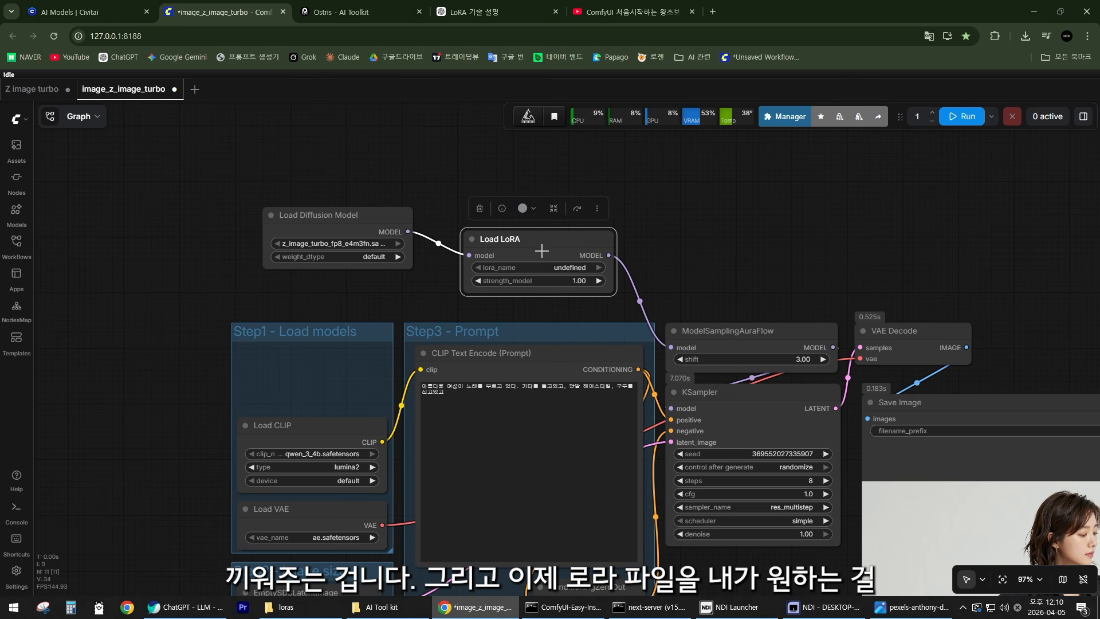
left_click(642, 233)
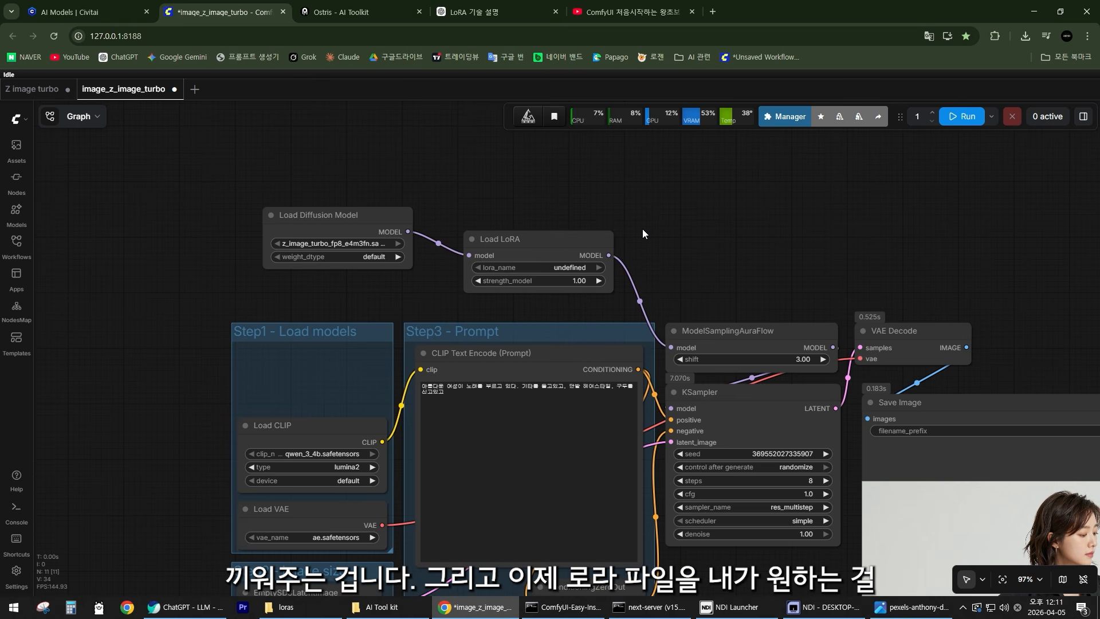
Load [Z-Image_turbo] my_first_lora_v1.safetensors in the Load LoRA node and widen the node to show the full file name.
left_click(550, 273)
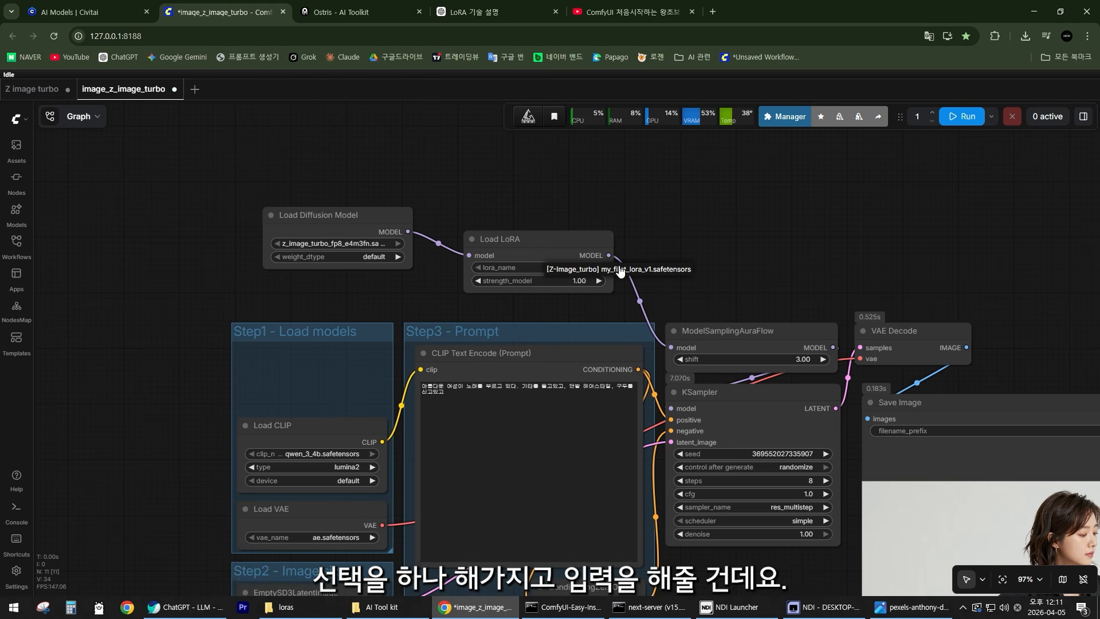
left_click(621, 271)
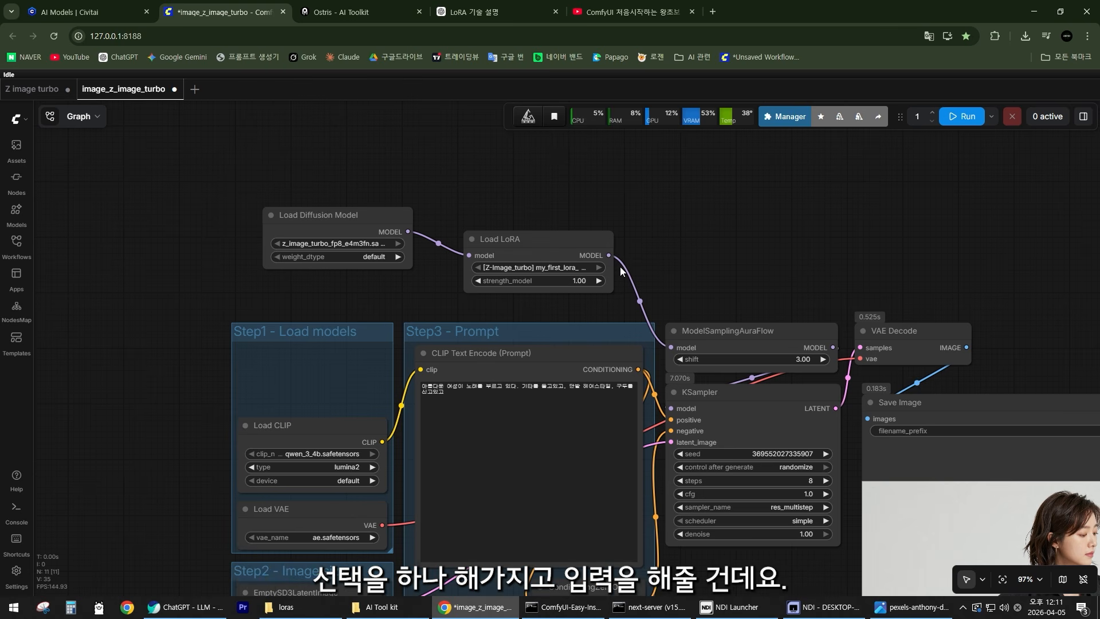
left_click_drag(551, 240, 558, 231)
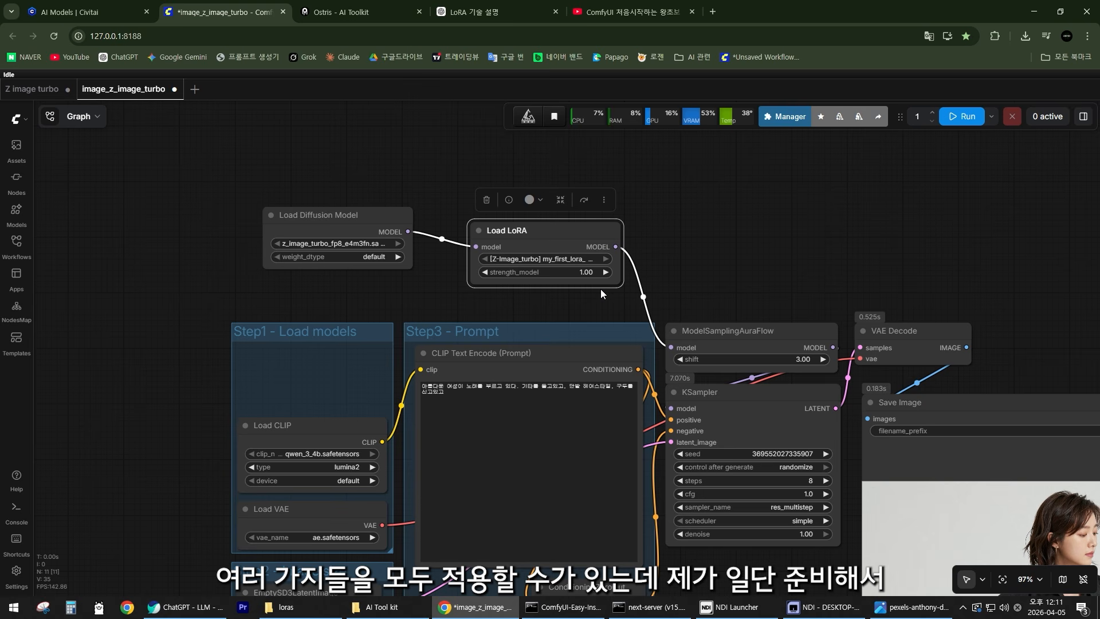
left_click_drag(620, 283, 660, 281)
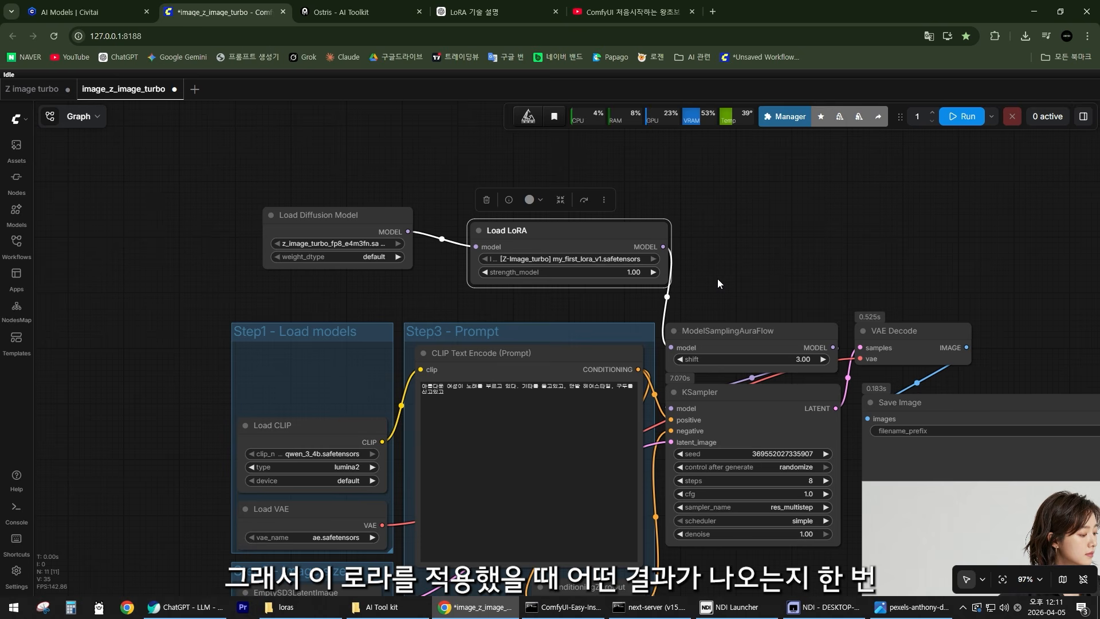
Generate images from the unchanged guitar prompt with the LoRA applied and inspect the woman's face in the saved image.
scroll(719, 281, "down", 2)
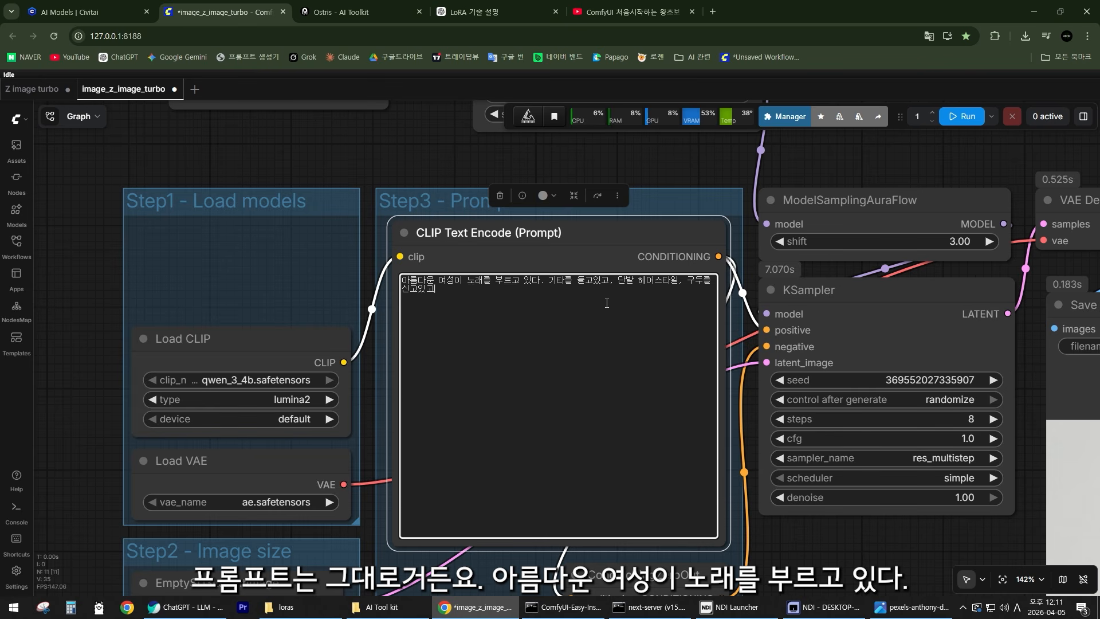
scroll(570, 322, "down", 3)
scroll(571, 322, "down", 3)
left_click_drag(721, 451, 521, 404)
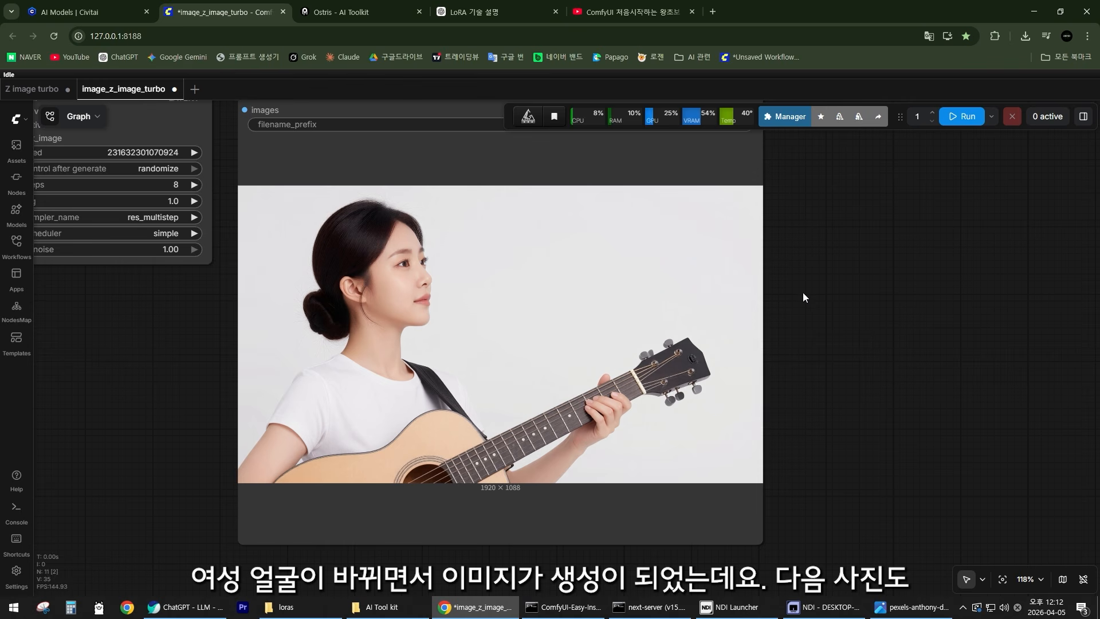
left_click_drag(792, 236, 879, 280)
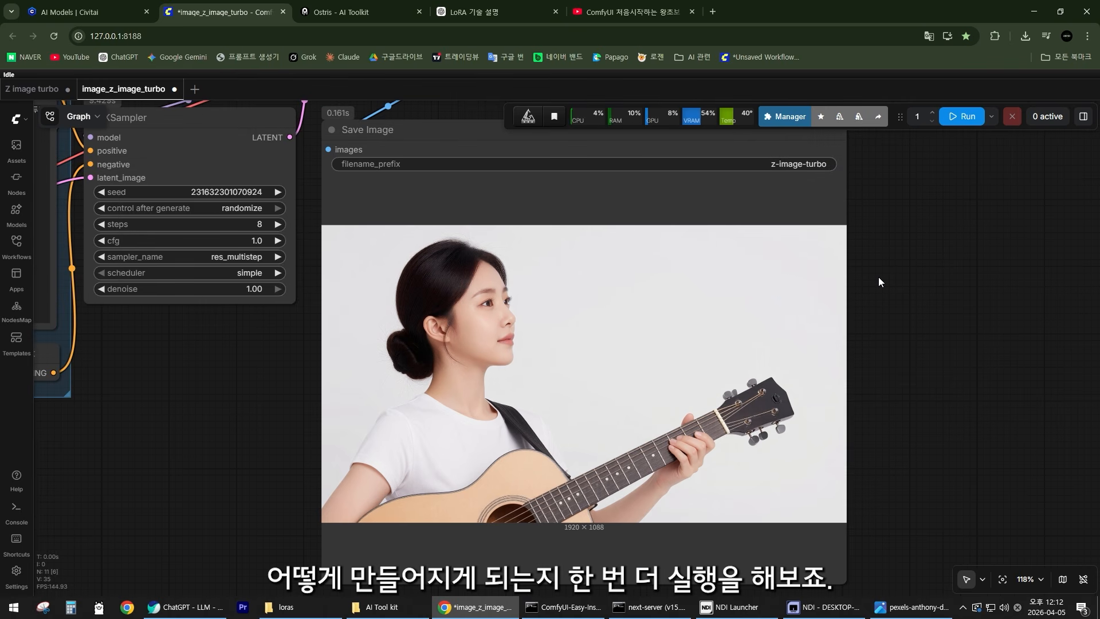
left_click(952, 117)
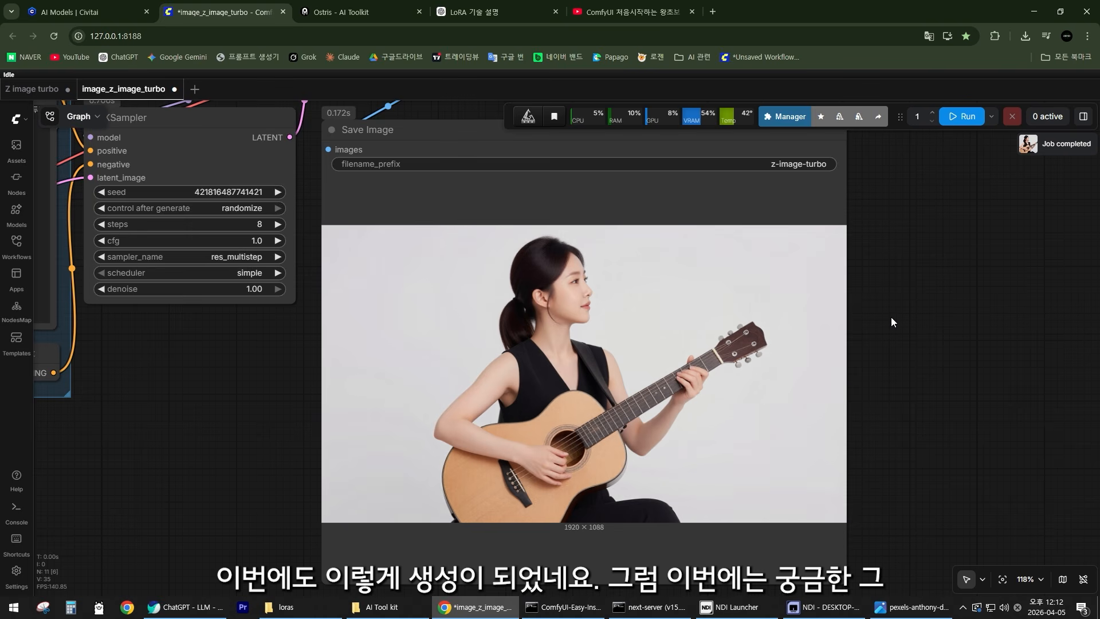
scroll(613, 342, "up", 6)
scroll(568, 310, "down", 8)
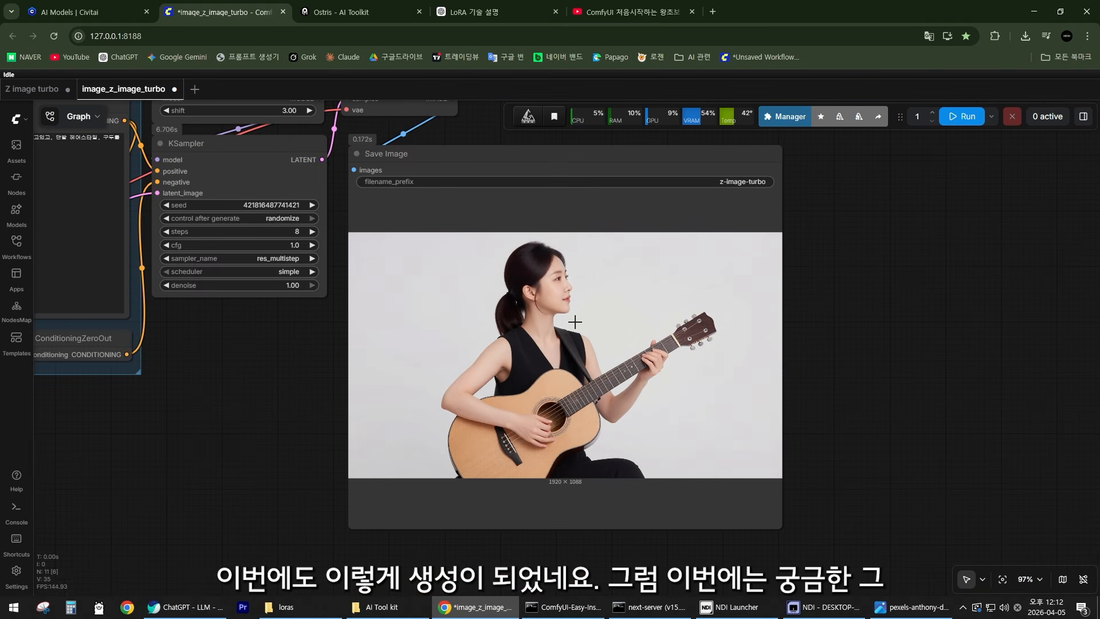
Replace the CLIP Text Encode prompt with "아름다운 여성이 산책을 하고 있다" and generate two images from it.
left_click_drag(295, 346, 540, 369)
left_click_drag(454, 356, 697, 418)
scroll(484, 238, "up", 2)
left_click(476, 258)
key("ctrl+a")
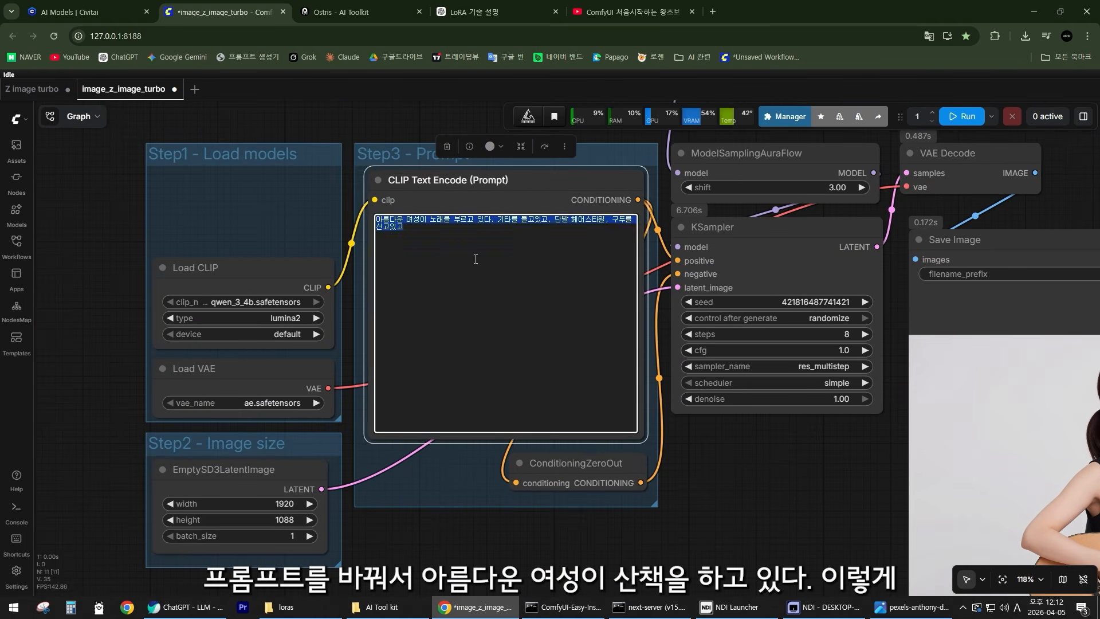
type("아름ㄷㅏ운 여성이 산책을 하고 있")
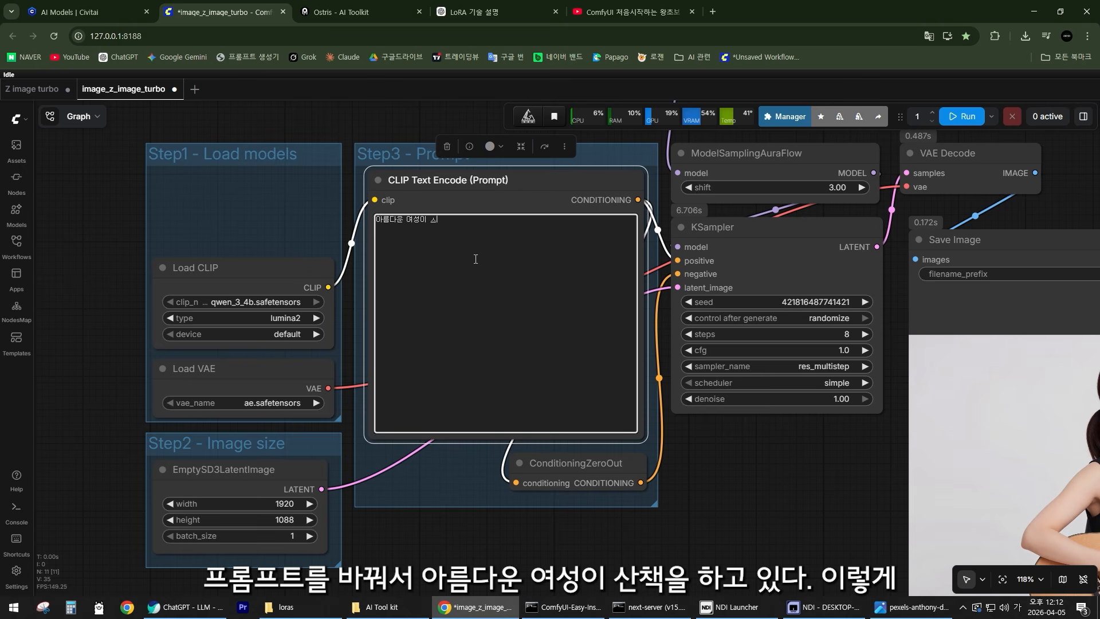
type("다")
key("ctrl+Return")
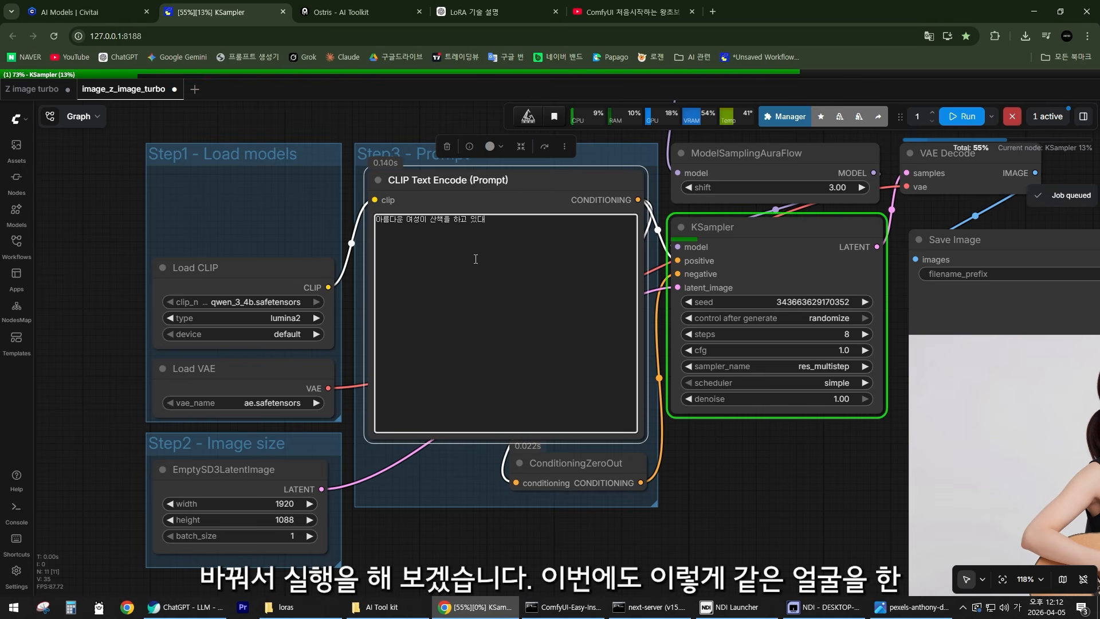
left_click(773, 473)
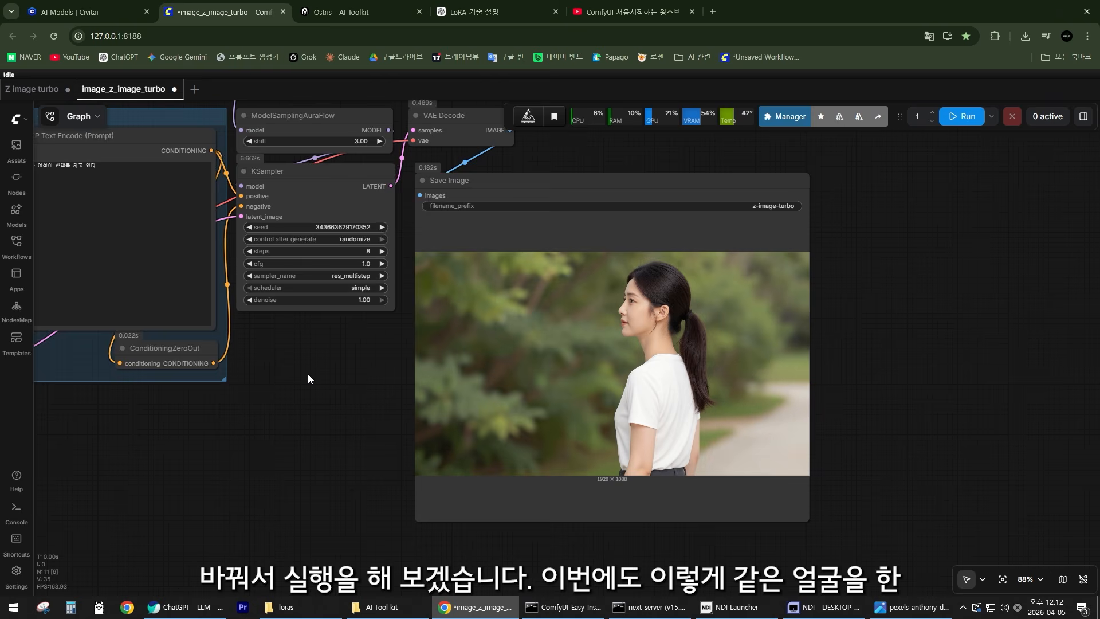
scroll(567, 377, "up", 5)
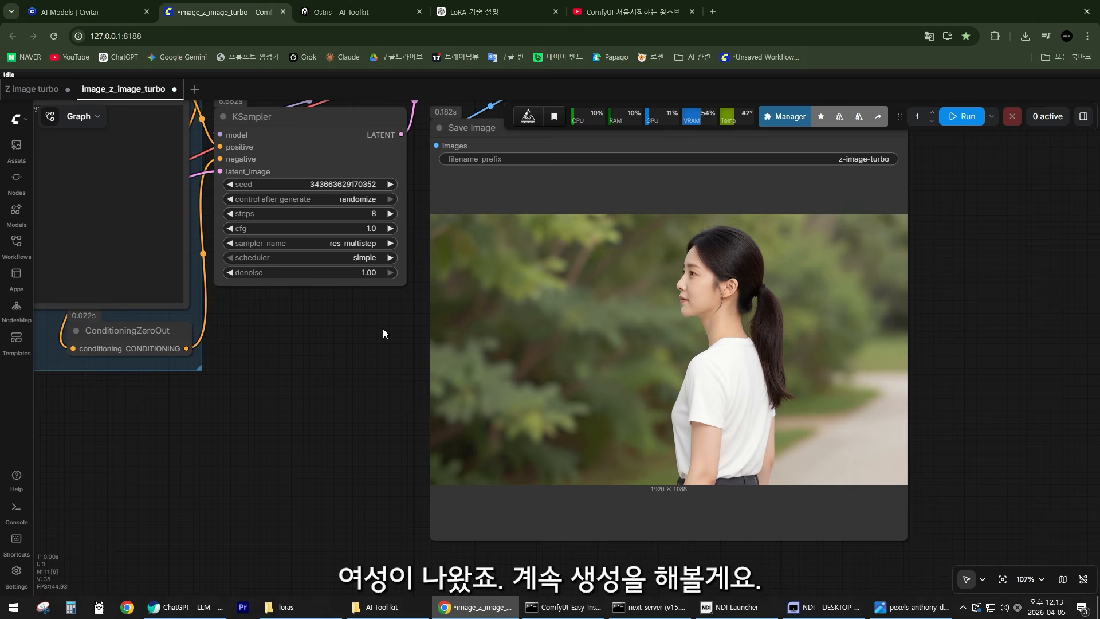
key("ctrl+Return")
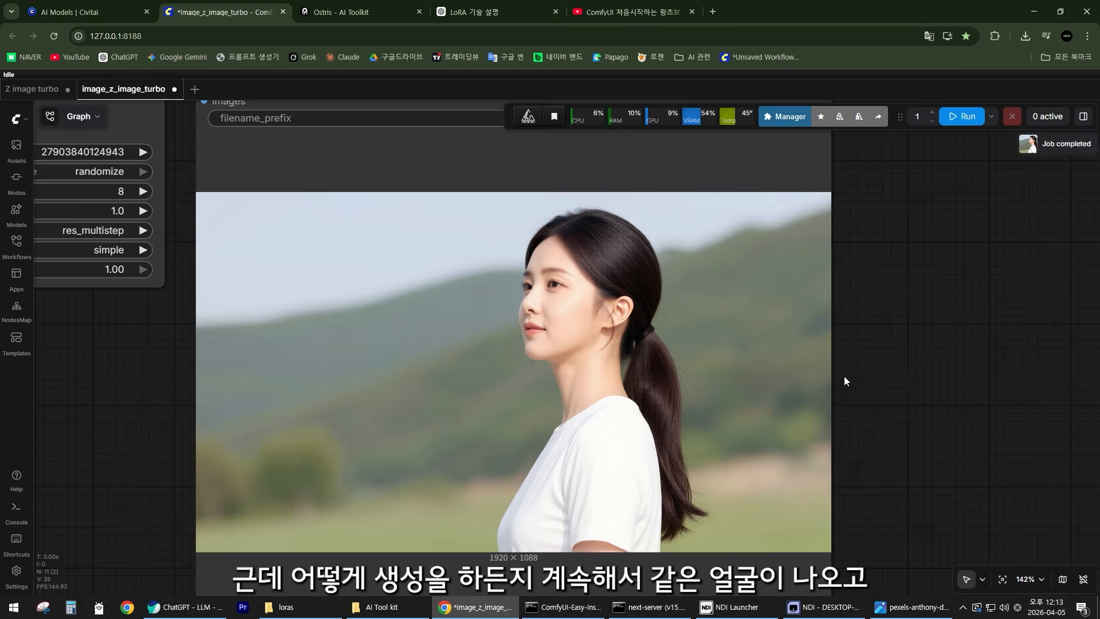
Change the prompt to "아름다운 여성이 카메라를 바라보며 미소짓고 있는다" and generate images from it.
scroll(837, 375, "down", 3)
scroll(758, 359, "down", 4)
left_click_drag(378, 354, 671, 410)
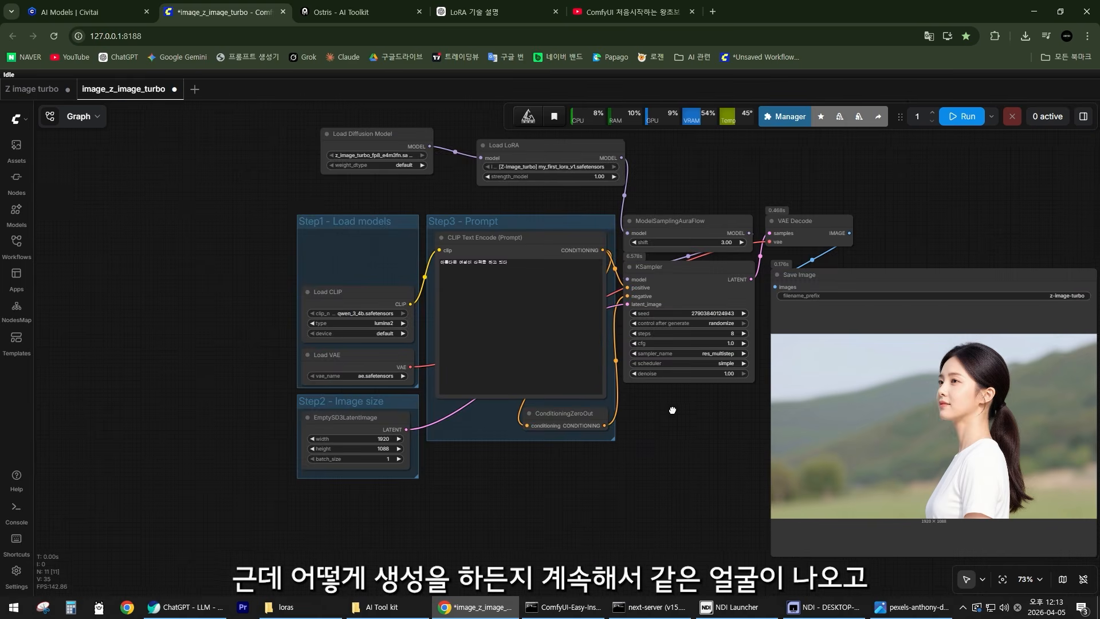
scroll(499, 288, "up", 5)
scroll(620, 374, "down", 3)
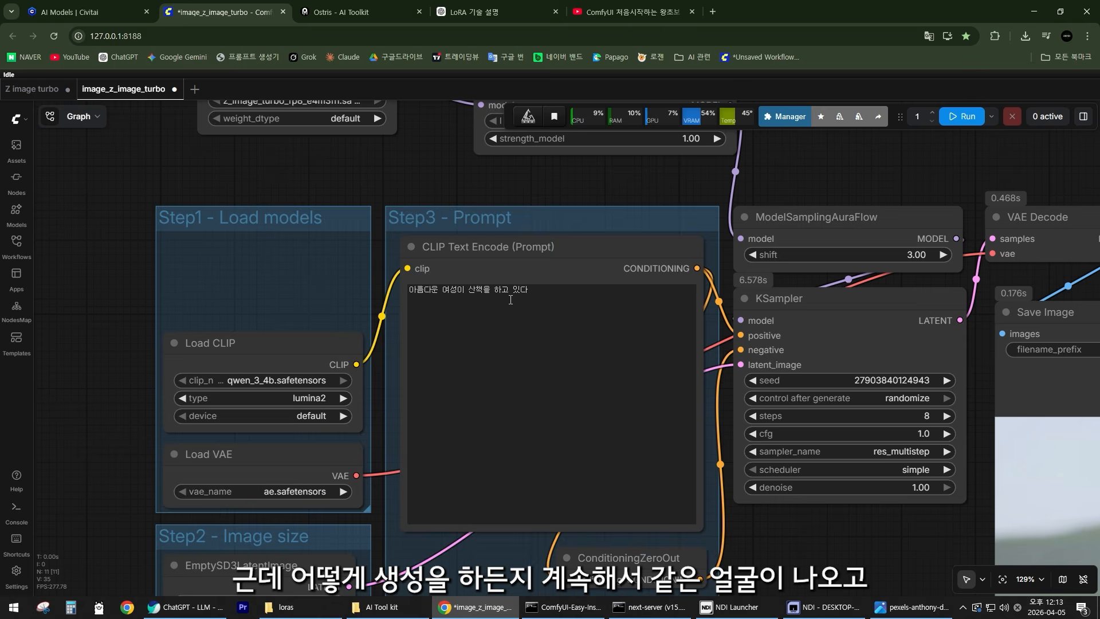
left_click(585, 294)
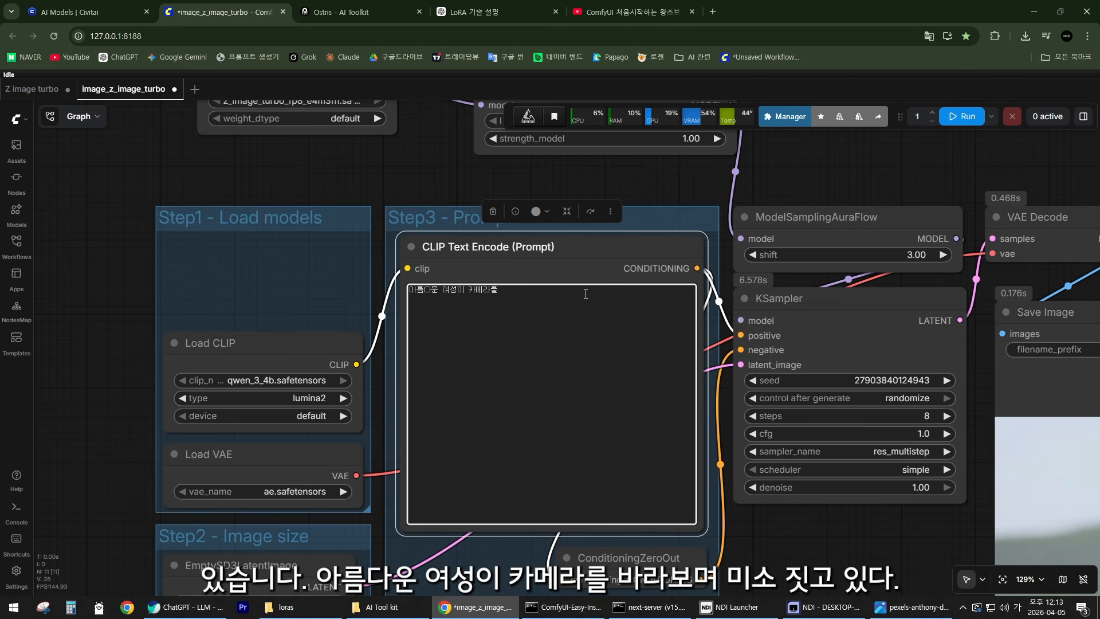
type("바라보며 미소짓고 이")
type("있는대")
key("ctrl+Return")
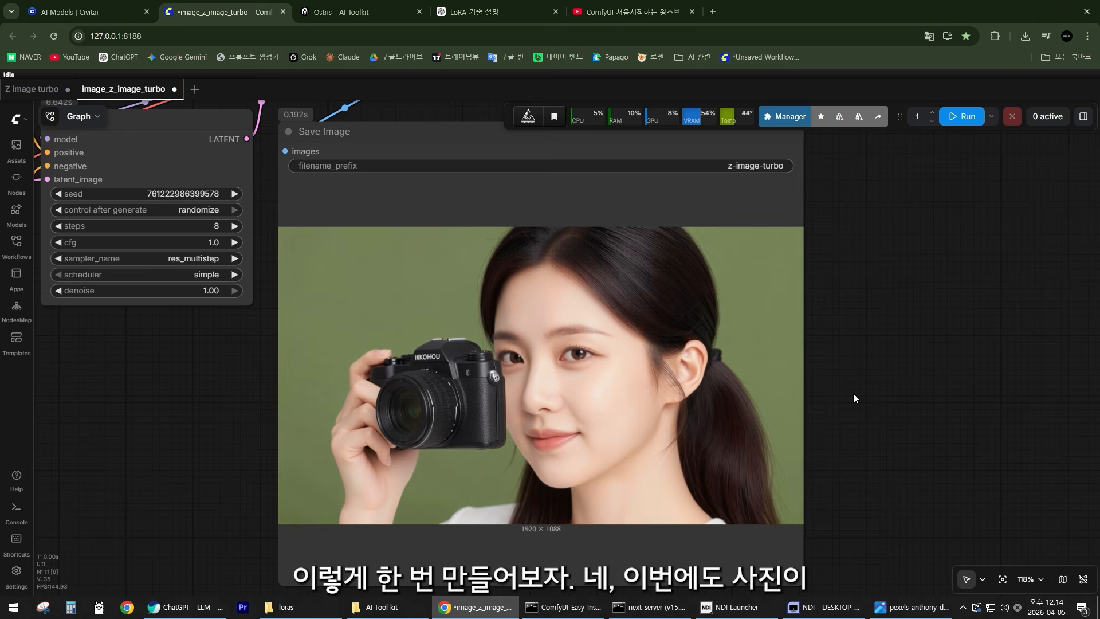
scroll(618, 460, "up", 2)
scroll(595, 466, "down", 2)
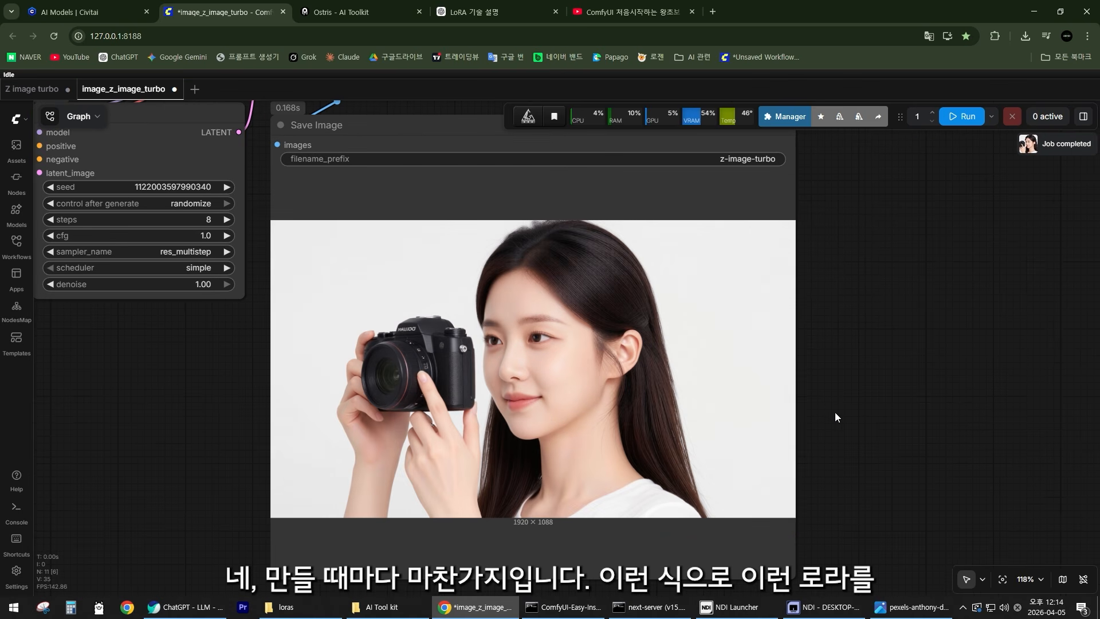
Examine the chain from Load Diffusion Model through Load LoRA together with the generated camera portrait.
scroll(705, 378, "down", 5)
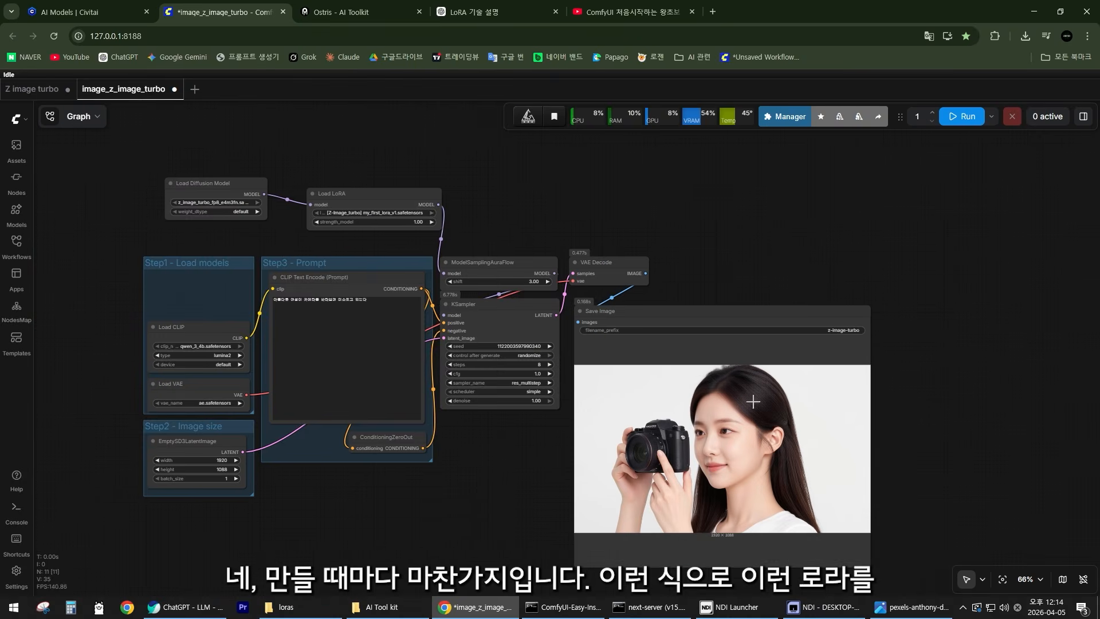
scroll(337, 195, "up", 5)
left_click_drag(496, 245, 478, 246)
scroll(662, 256, "down", 5)
left_click_drag(769, 237, 506, 154)
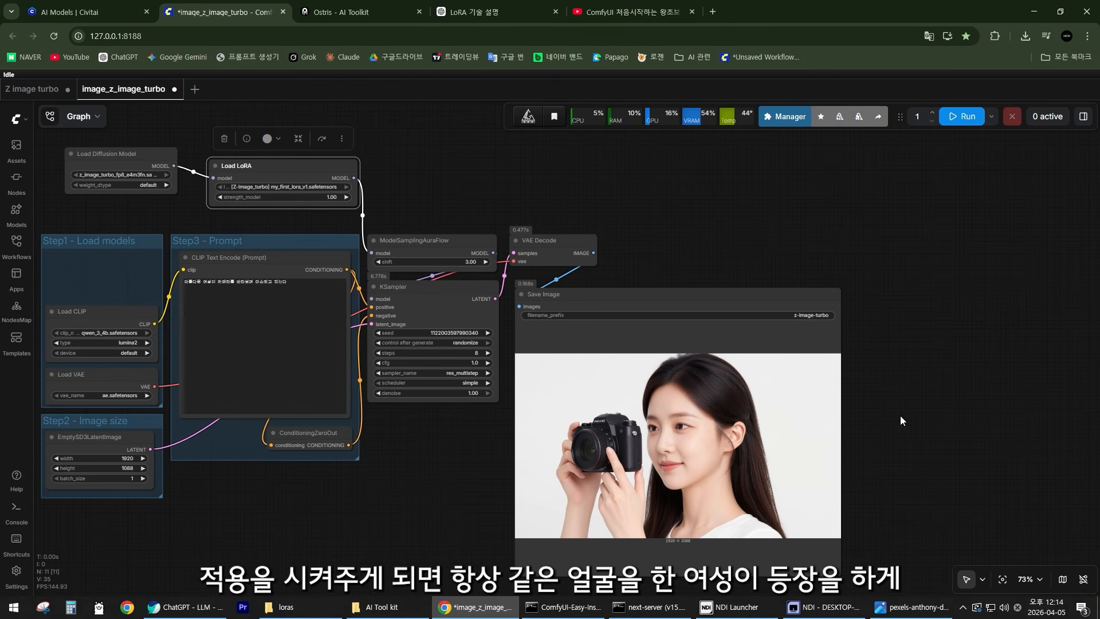
scroll(913, 432, "up", 2)
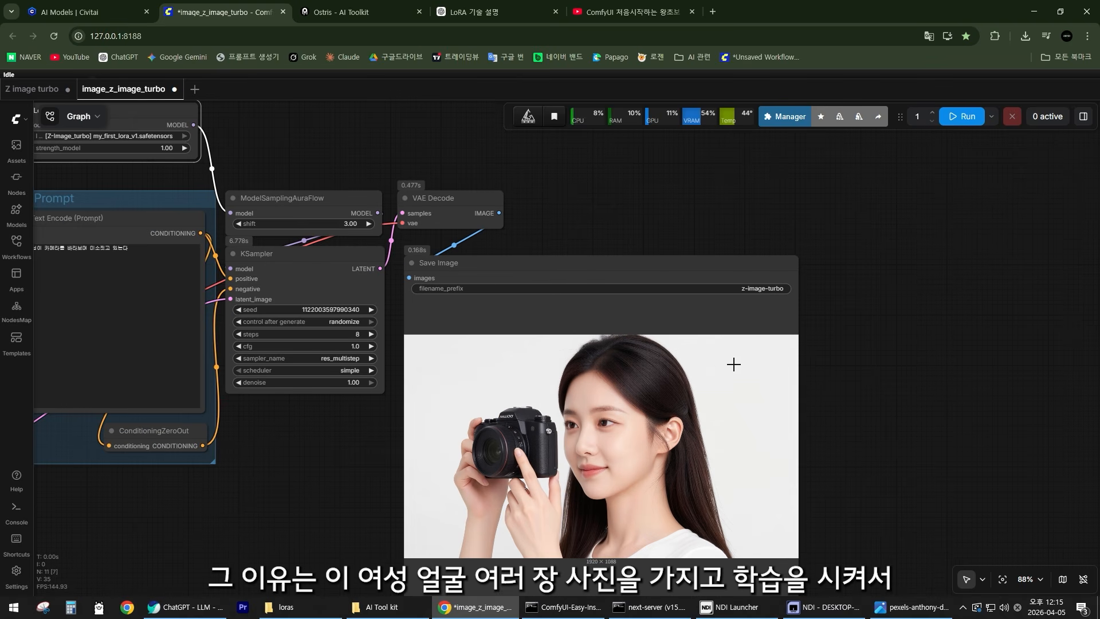
scroll(732, 363, "down", 5)
scroll(465, 216, "up", 5)
scroll(465, 217, "up", 6)
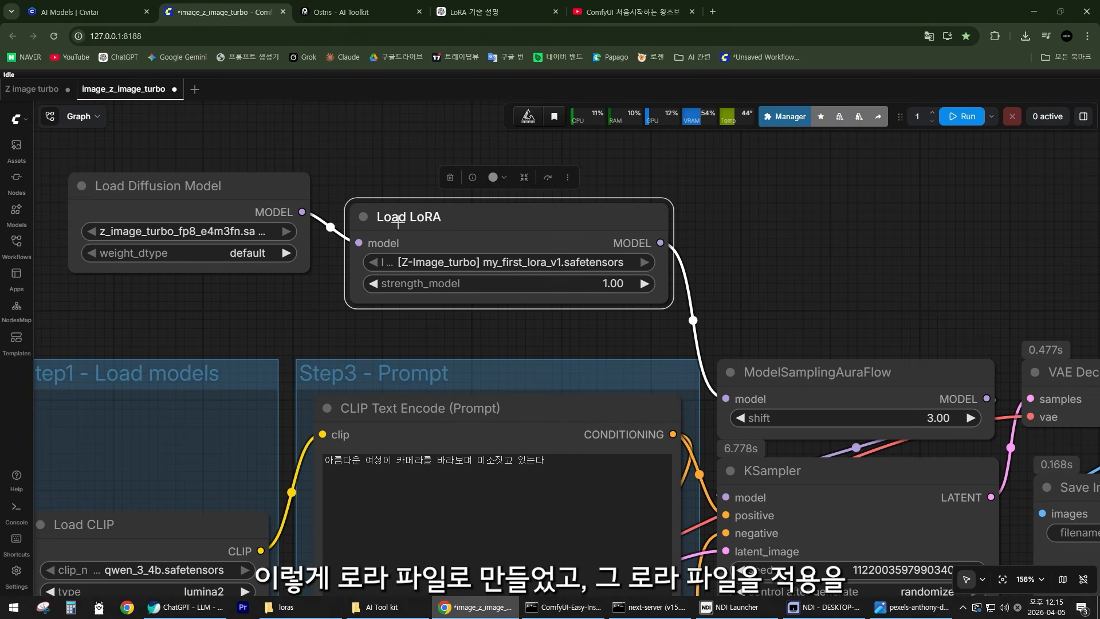
scroll(605, 239, "down", 5)
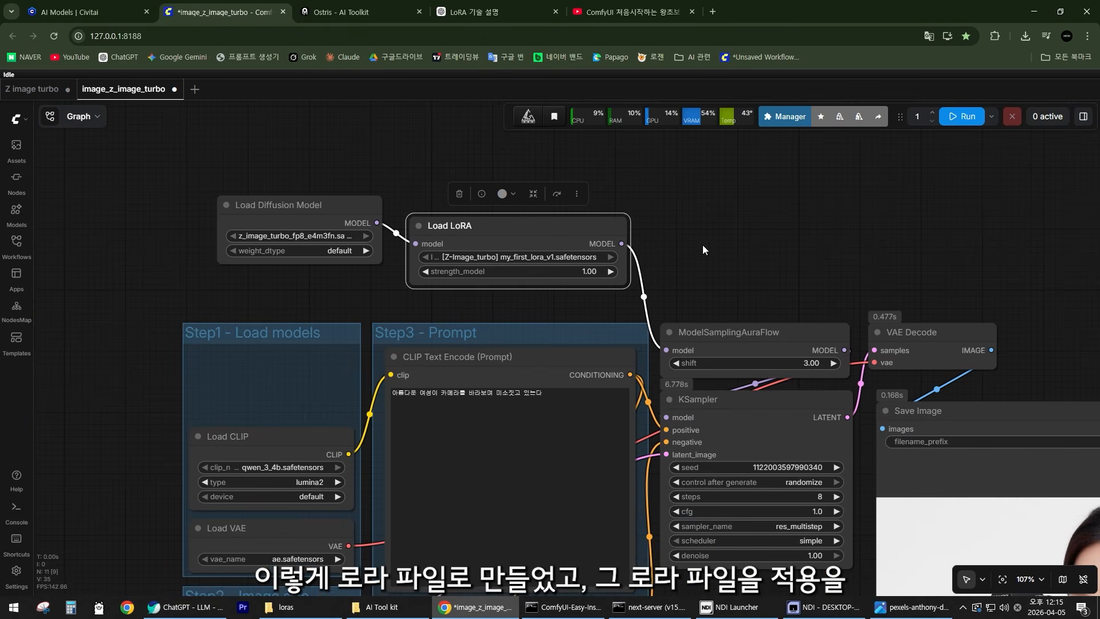
scroll(545, 231, "up", 3)
left_click(253, 206)
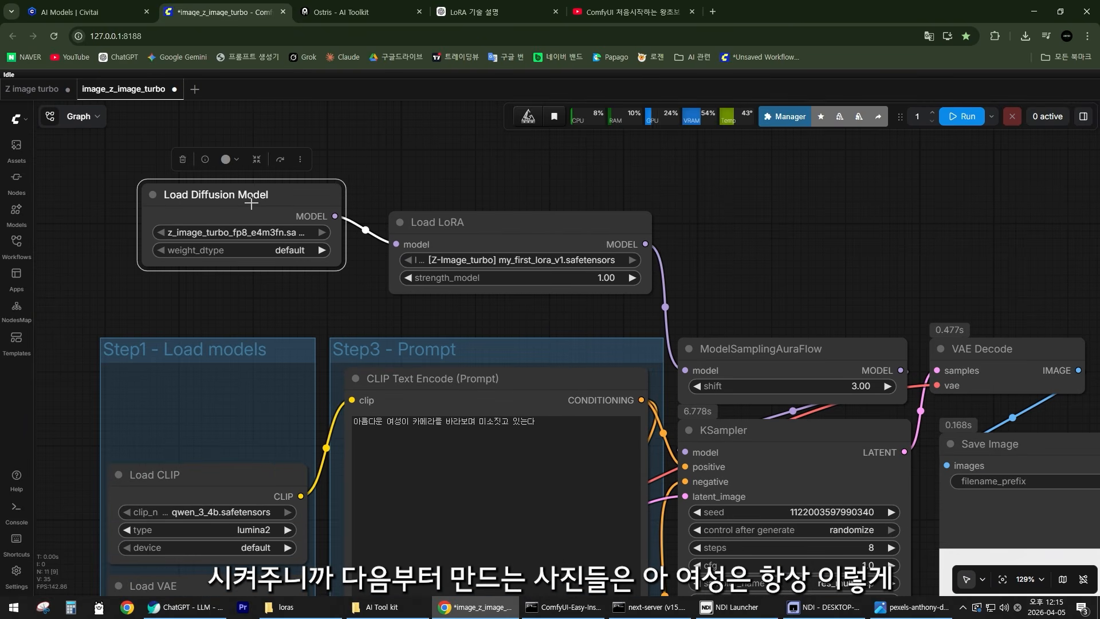
scroll(253, 208, "down", 4)
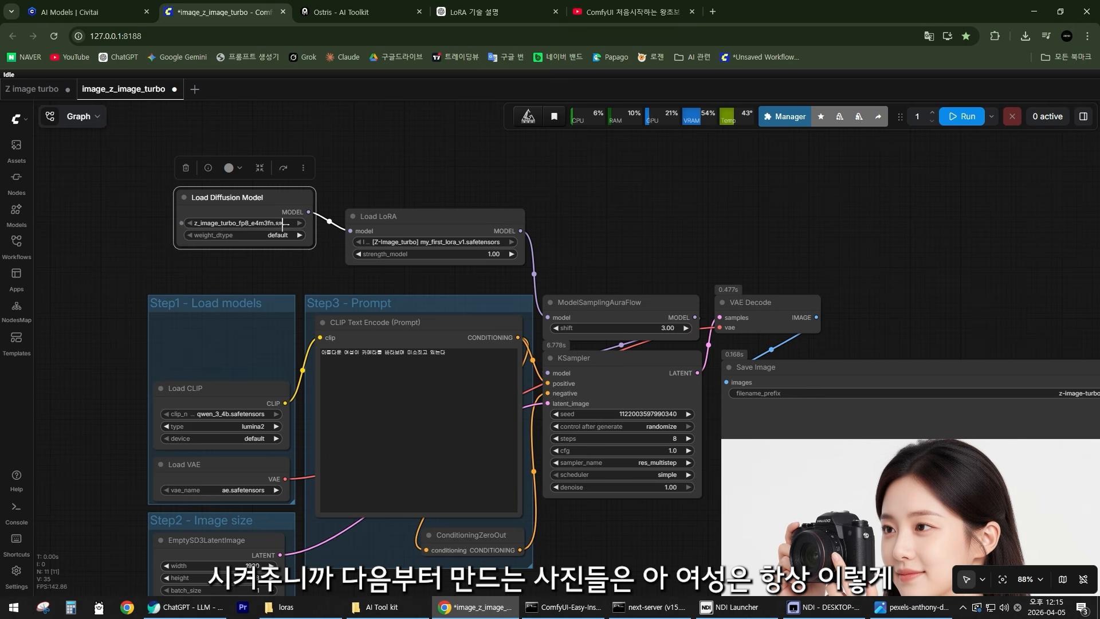
scroll(322, 268, "up", 2)
scroll(265, 252, "down", 5)
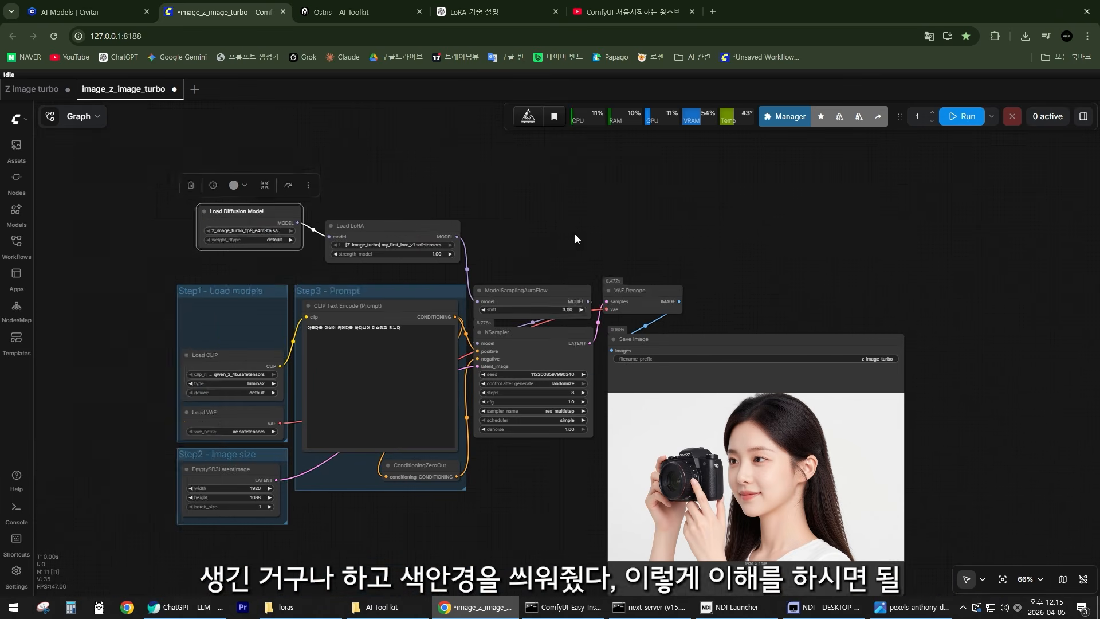
left_click_drag(526, 248, 550, 251)
scroll(343, 169, "up", 4)
mouse_move(359, 220)
left_mouse_down()
mouse_move(391, 217)
mouse_move(359, 230)
left_mouse_up()
left_click(525, 274)
scroll(568, 274, "down", 3)
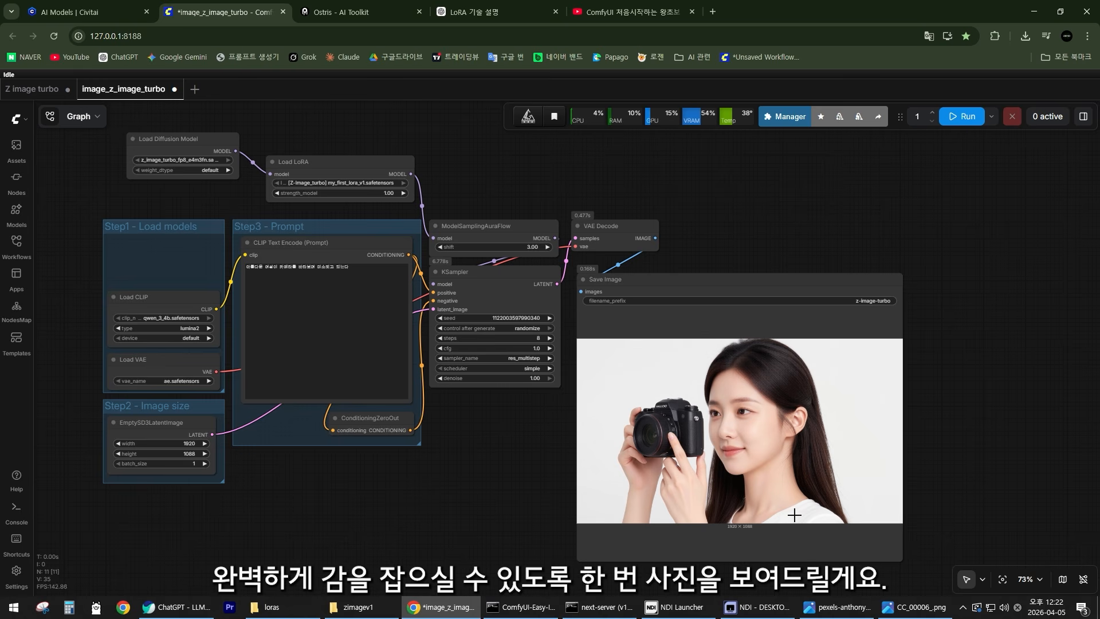
Switch to the photo viewer showing CC_00006_.png and look through the training portraits up to Z_IMG_FINAL_00112_.png.
left_click(916, 606)
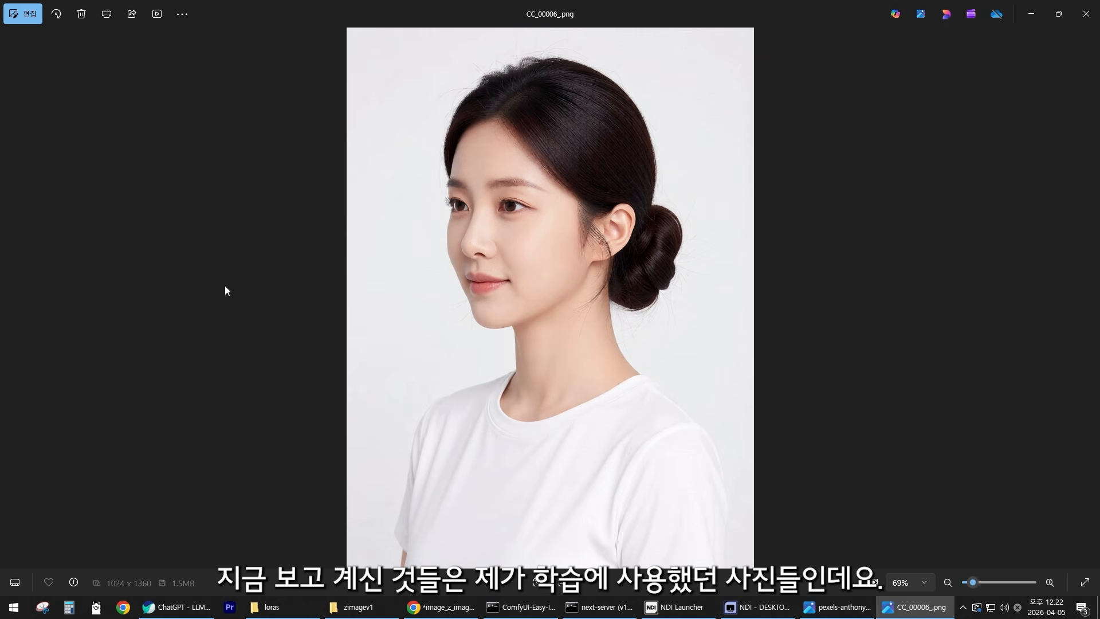
key("Right")
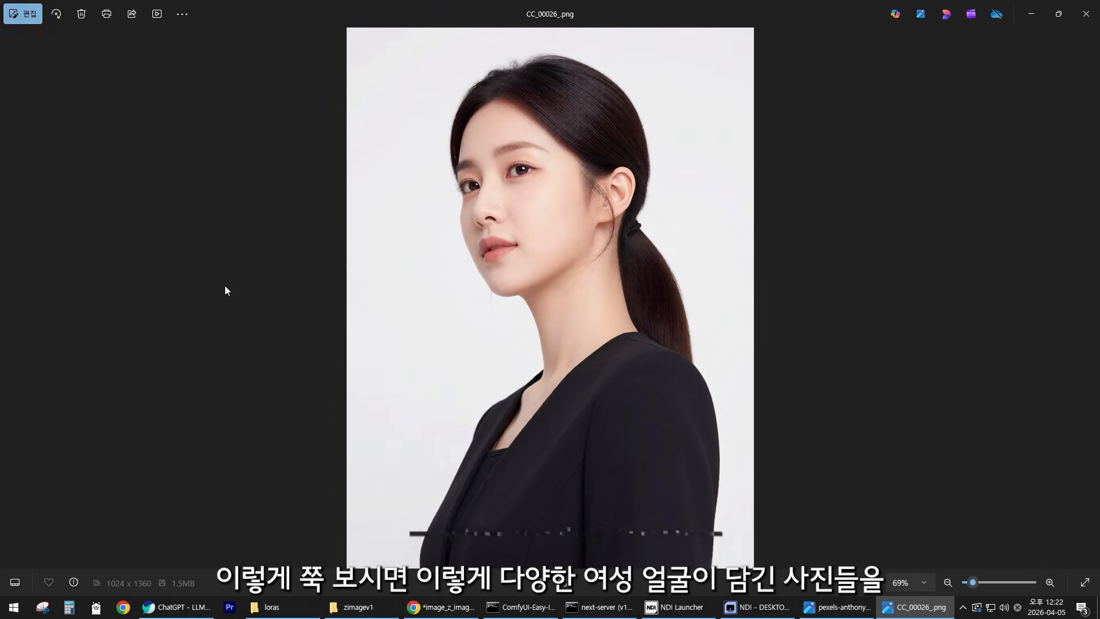
key("Right")
key("Right")
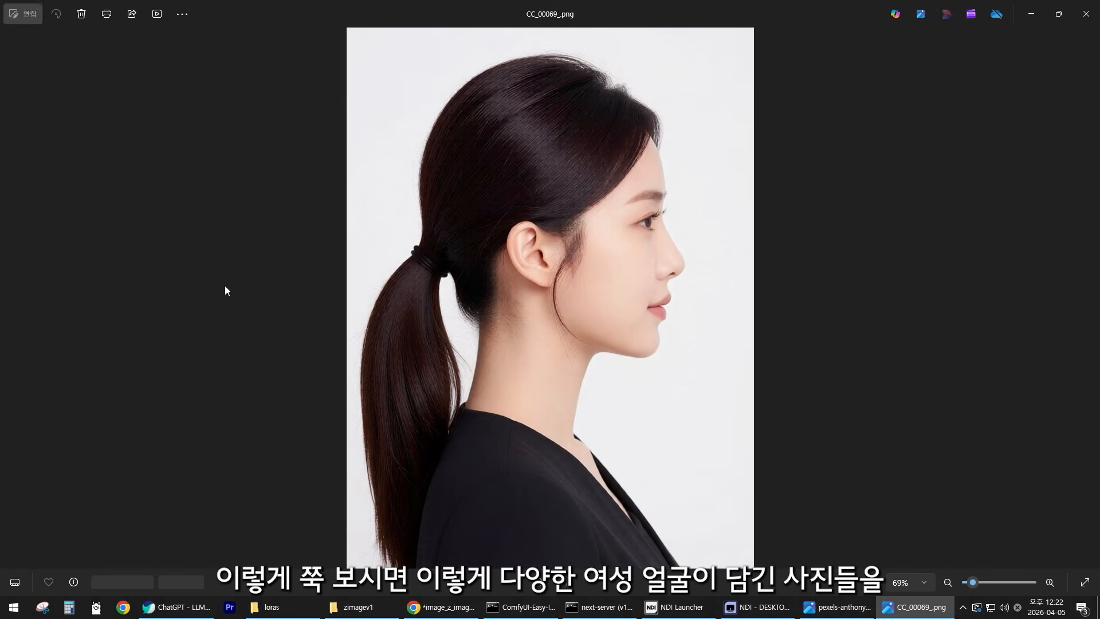
key("Right")
key("Right")
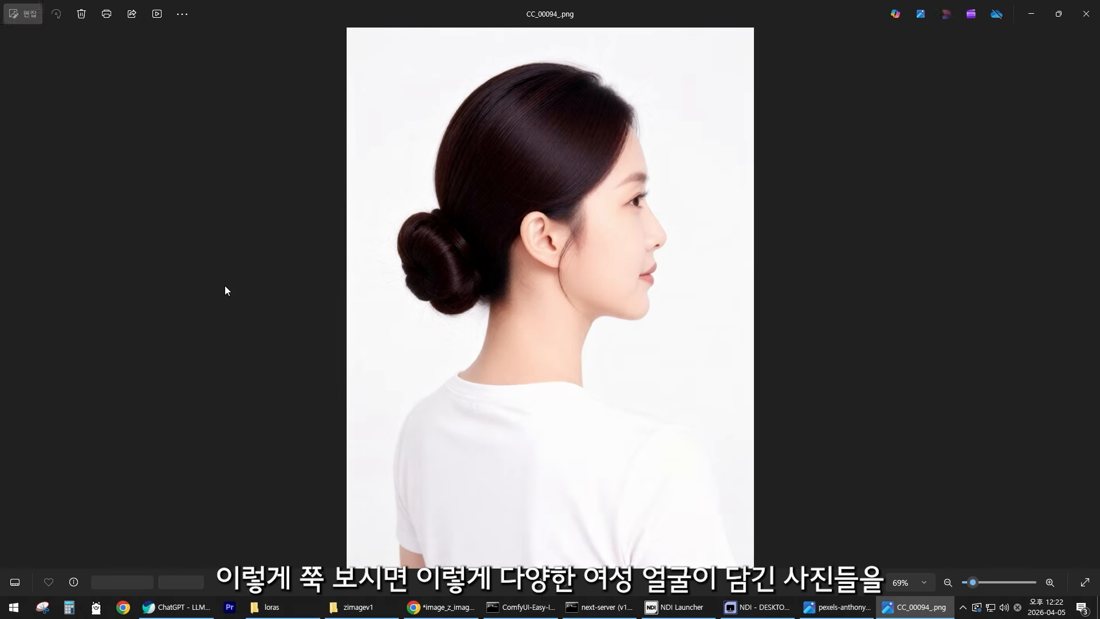
key("Right")
key("Right")
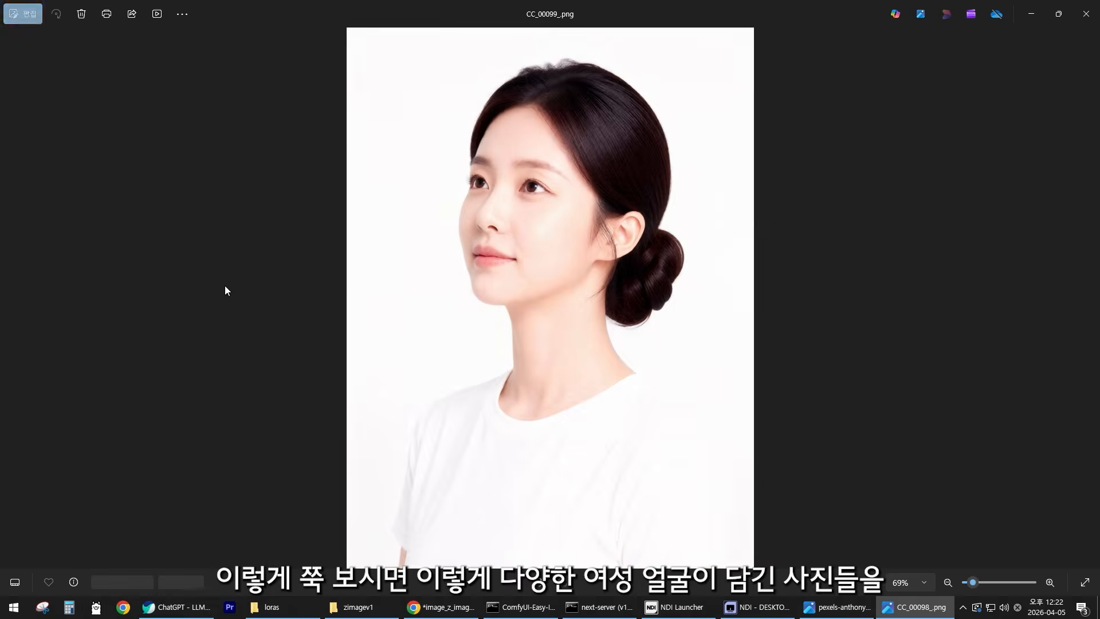
key("Right")
key("Right")
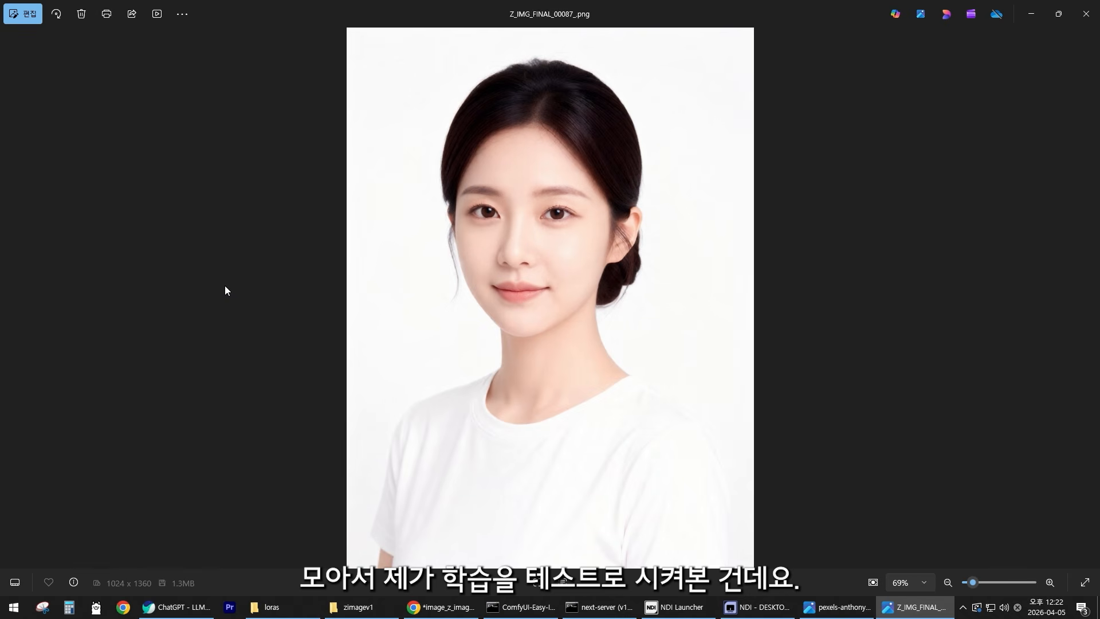
key("Right")
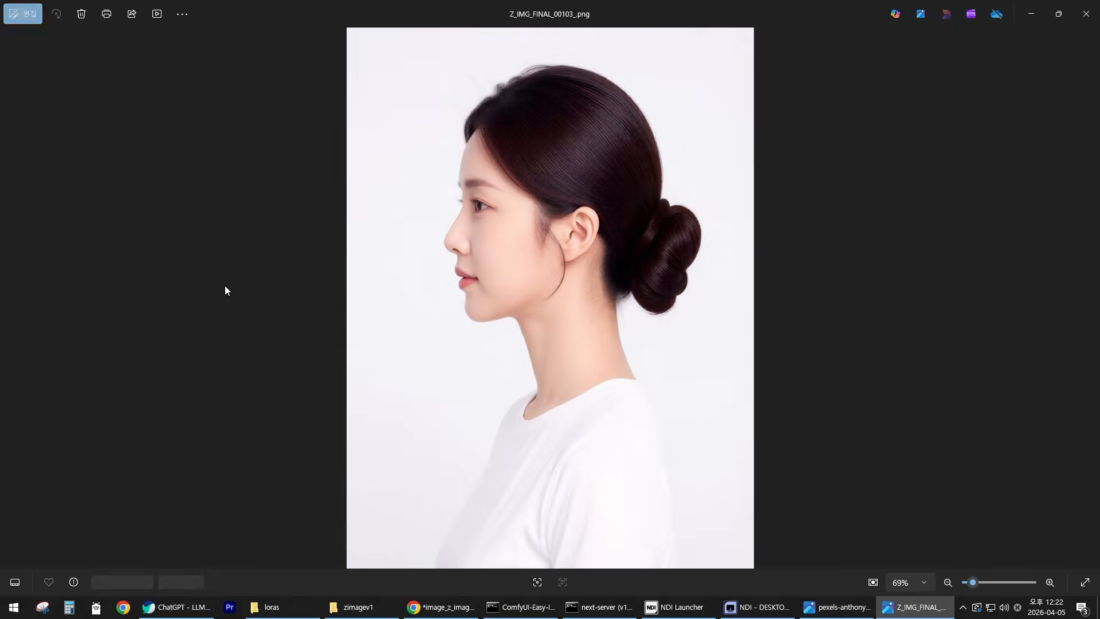
key("Right")
key("Right")
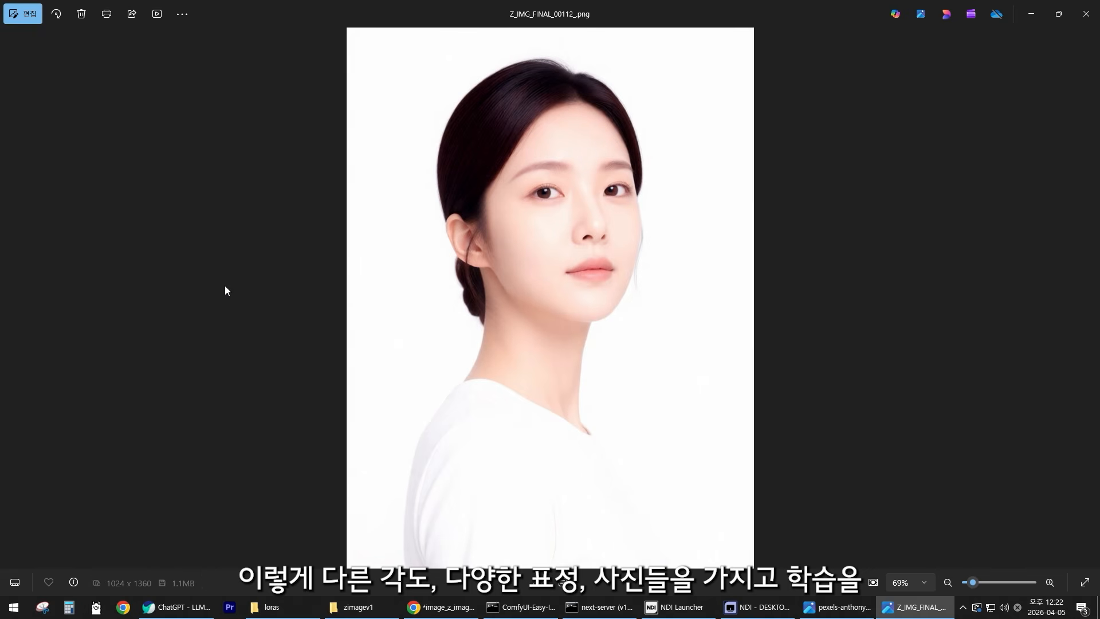
Browse back through the training portraits to review the woman's different angles and expressions.
key("Left")
key("Left")
key("Left")
key("Left")
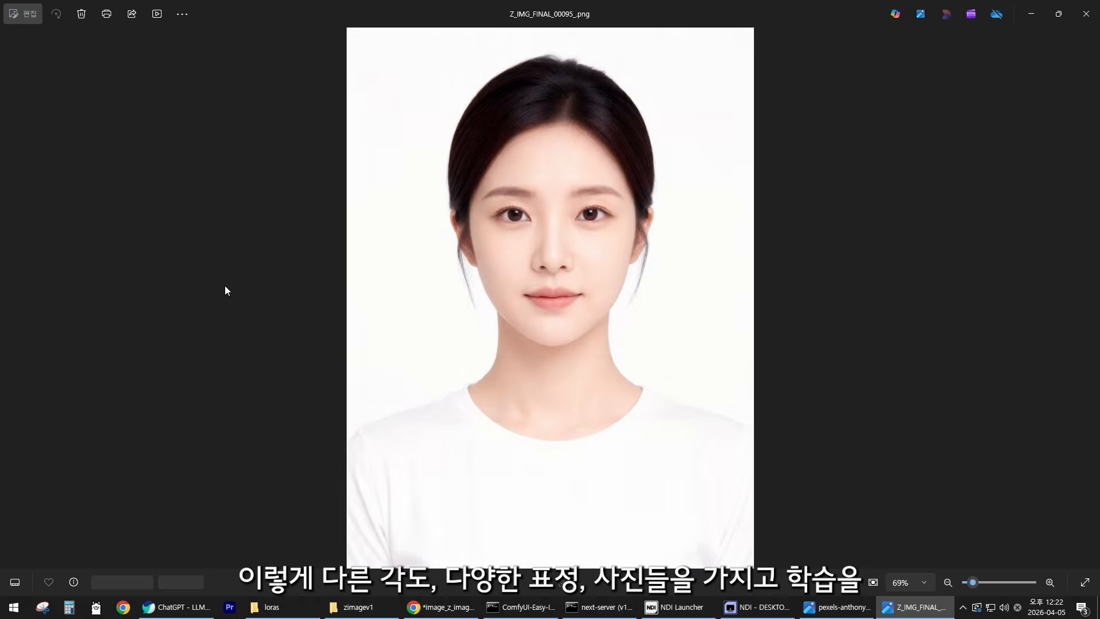
key("Left")
key("Left")
key("Left")
key("Left")
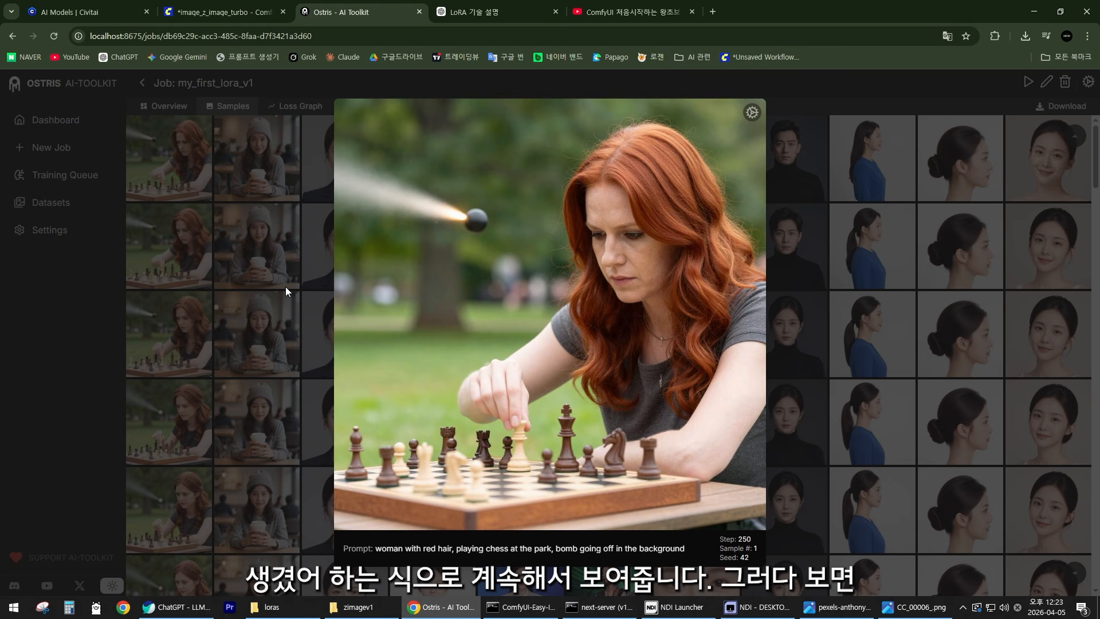
Highlight the prompt "woman with red hair, playing chess at the park, bomb going off in the background" under the step 250 sample.
key("Down")
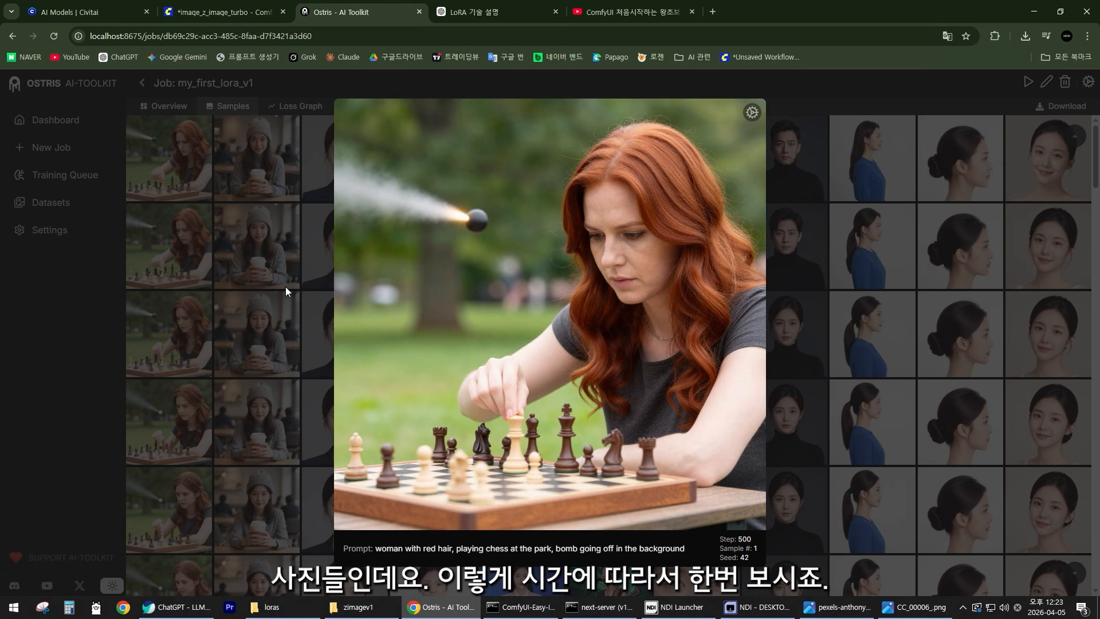
triple_click(574, 558)
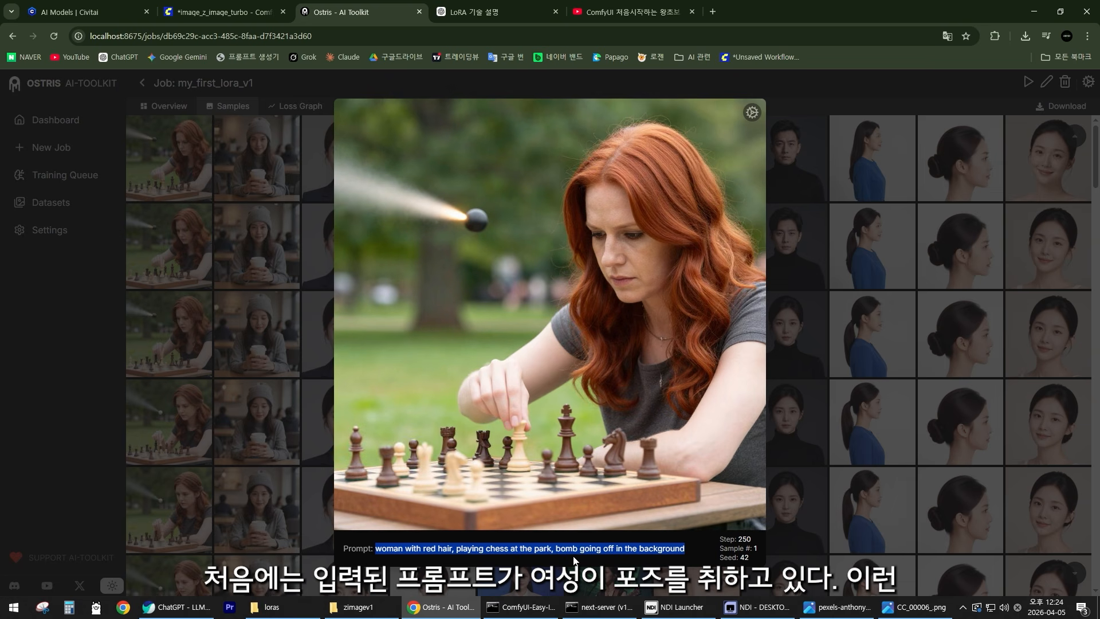
left_click(395, 557)
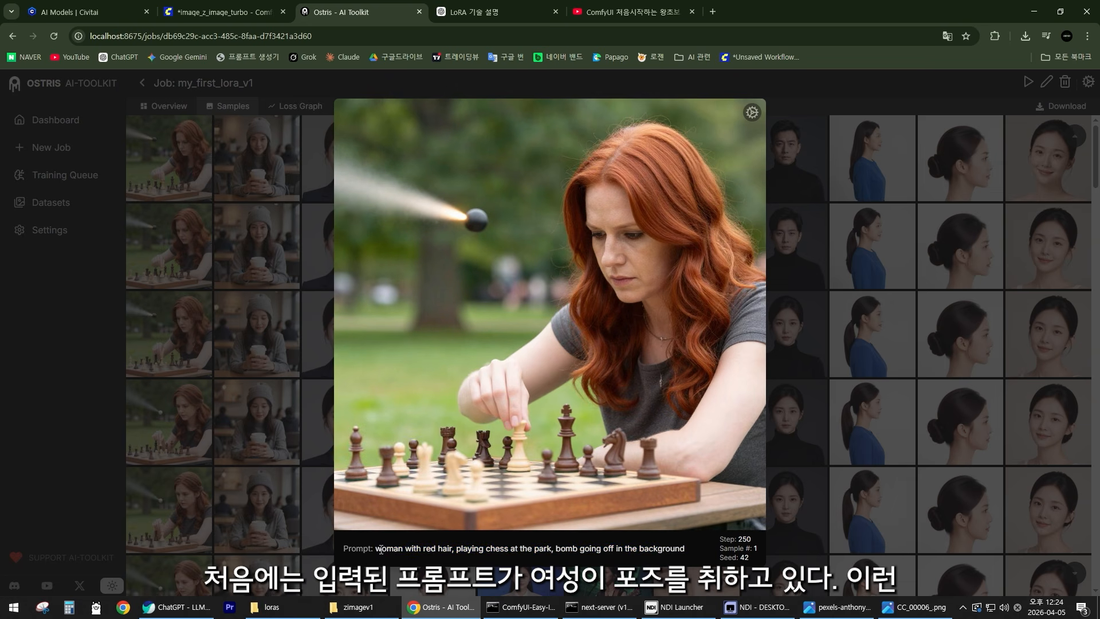
mouse_move(377, 549)
left_mouse_down()
mouse_move(688, 551)
mouse_move(378, 548)
left_mouse_up()
left_click(689, 554)
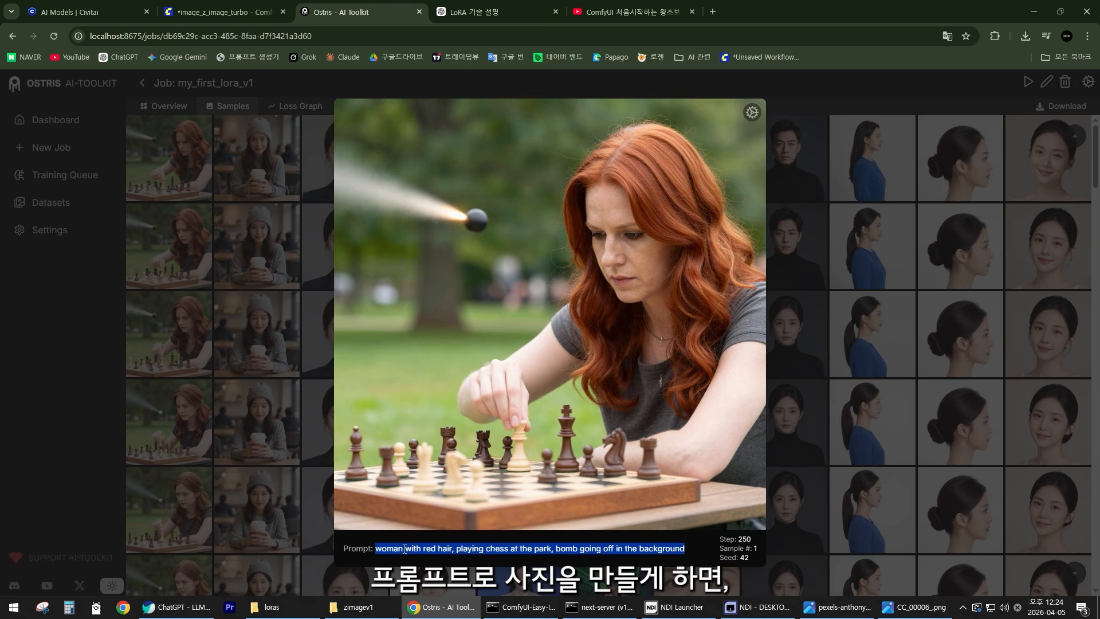
left_click(405, 548)
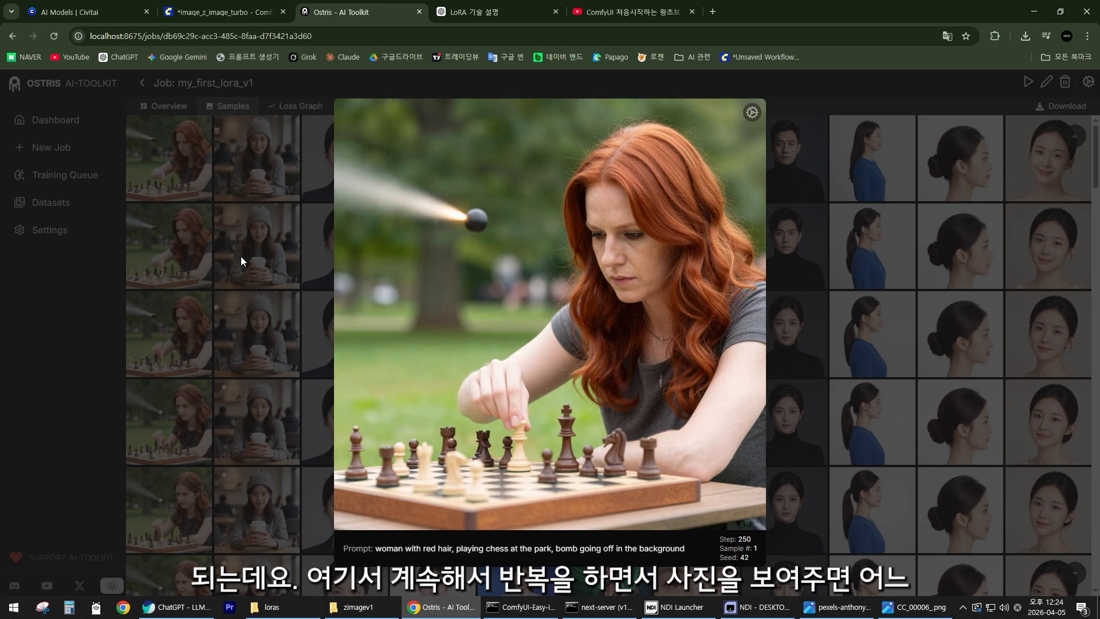
Go through the chess samples of my_first_lora_v1 from step 250 to step 10,000, comparing the woman's face.
key("Down")
key("Down")
key("Down")
key("Down")
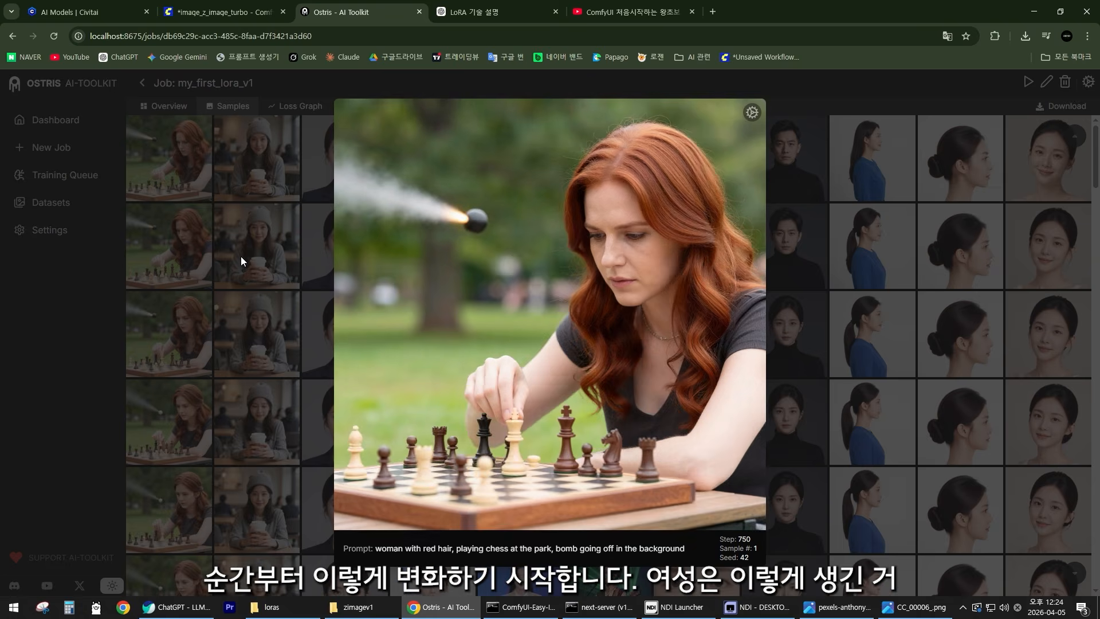
key("Down")
key("Down")
key("Down")
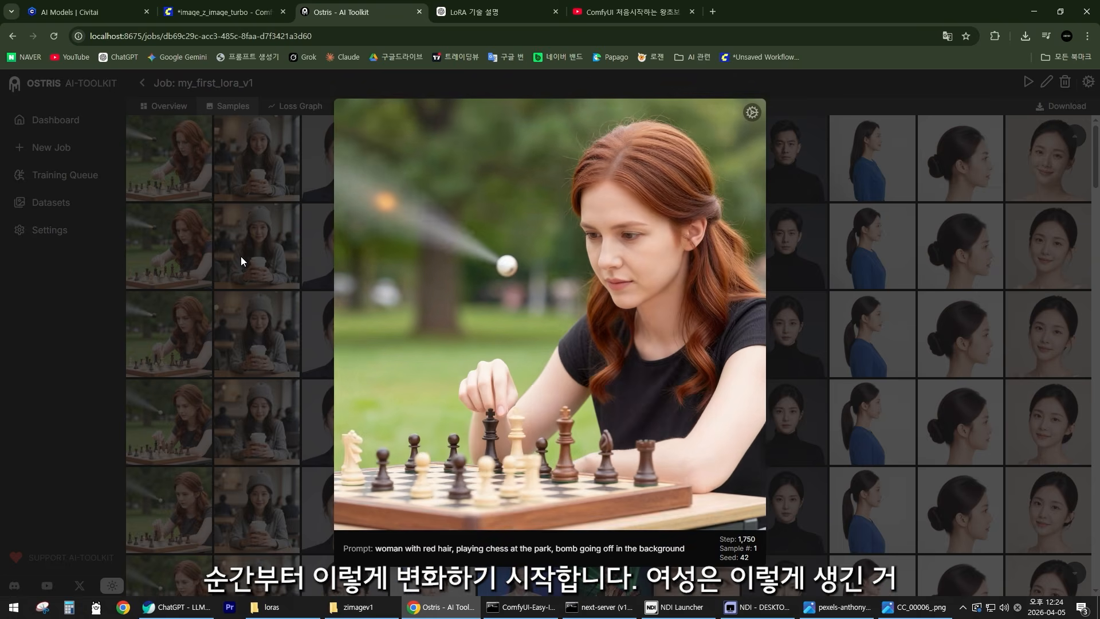
key("Down")
key("Down")
key("Down")
key("Down")
key("Down")
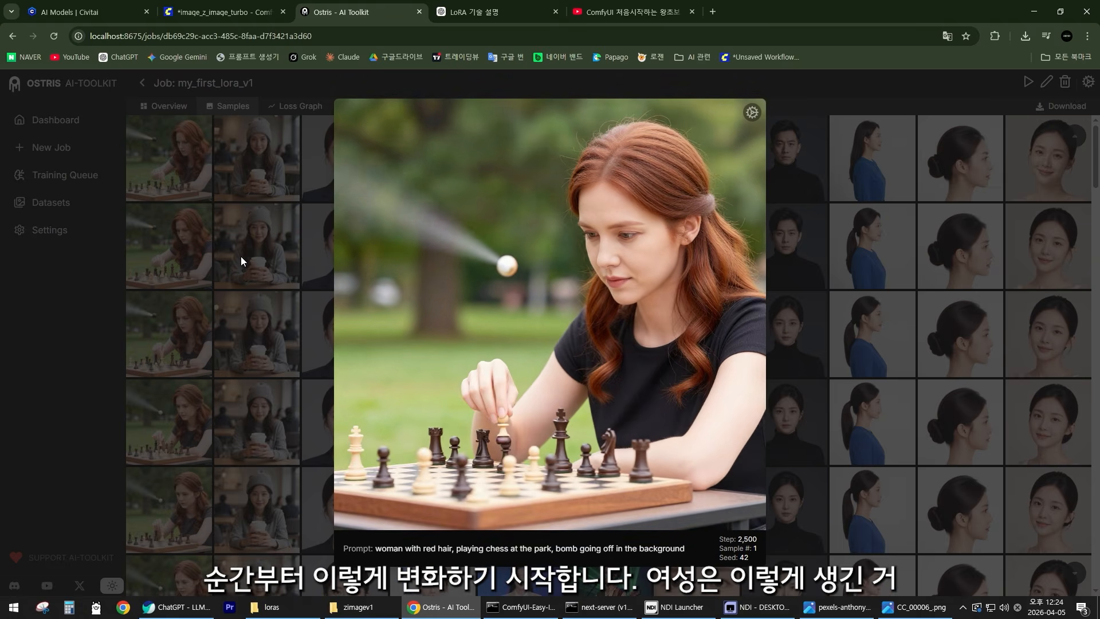
key("Down")
key("Down")
key("Down")
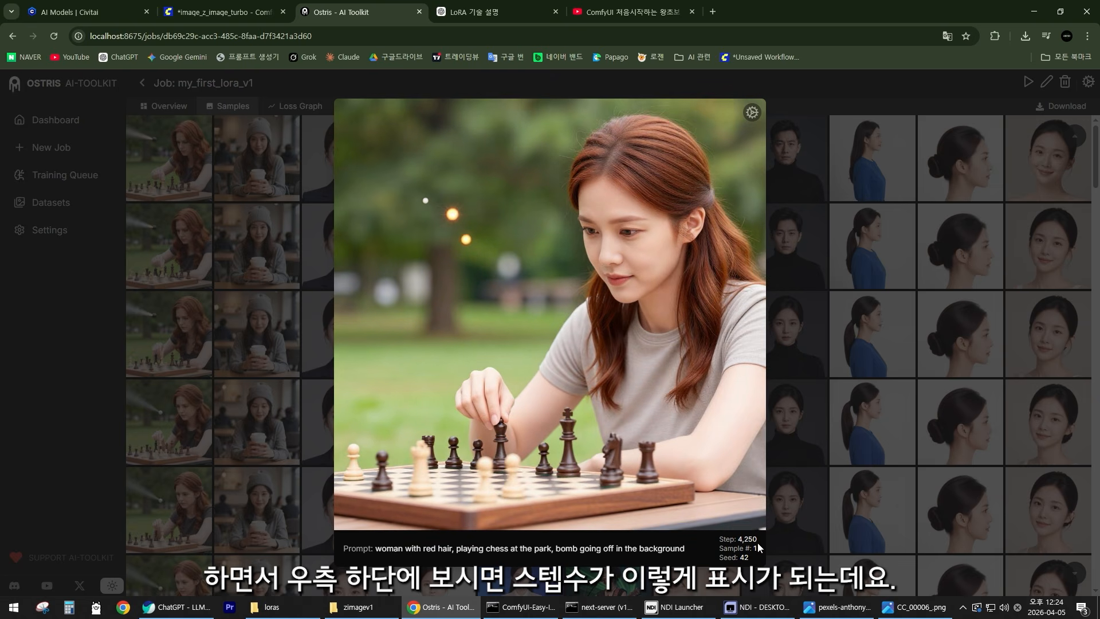
key("Down")
key("Down")
key("Down")
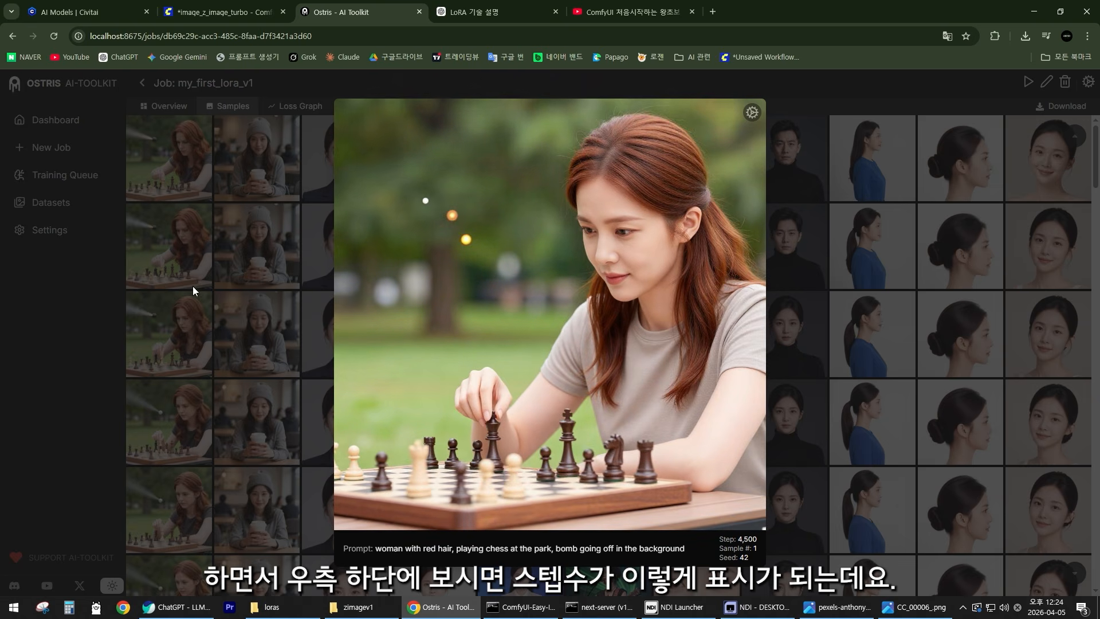
key("Down")
key("Down")
key("Down")
key("Down")
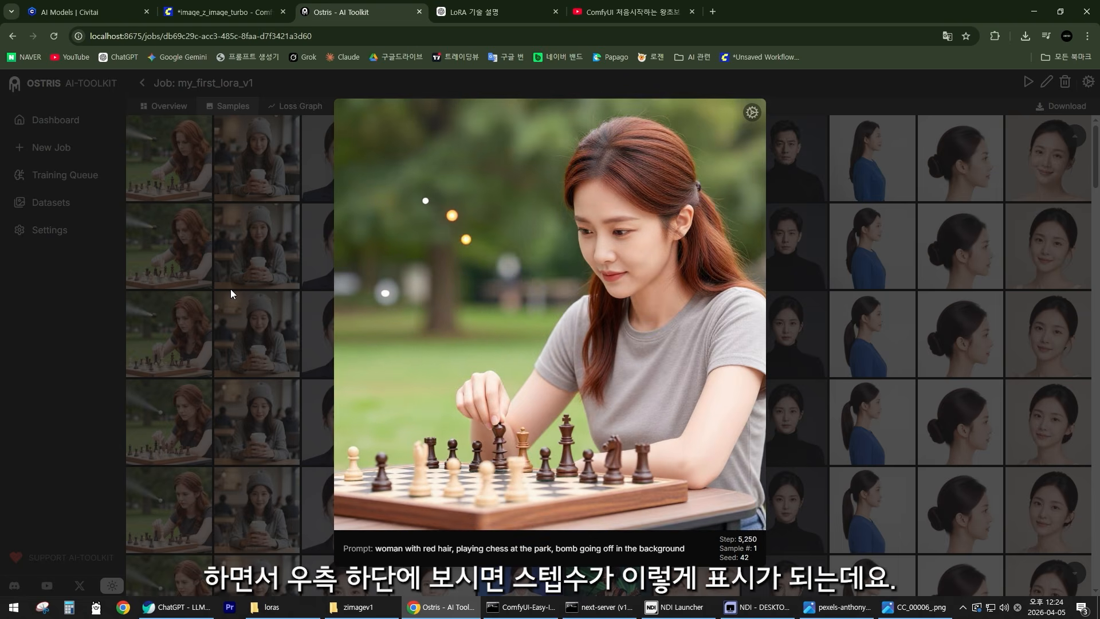
key("Down")
key("Down")
key("Down")
key("Down")
key("Down")
key("Down")
key("Down")
key("Down")
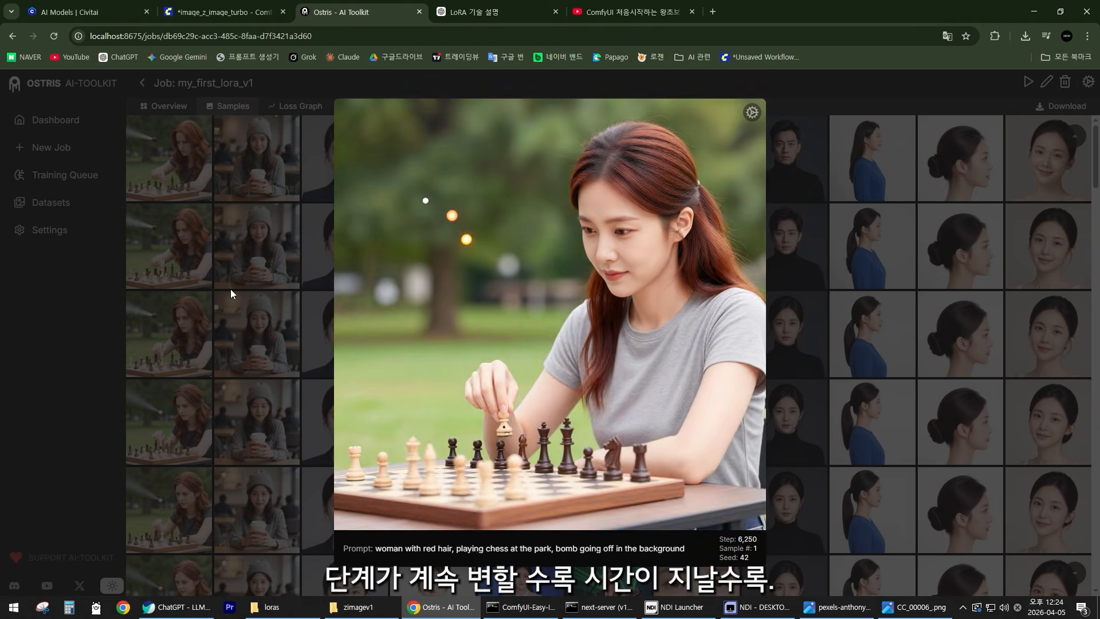
key("Down")
key("Down")
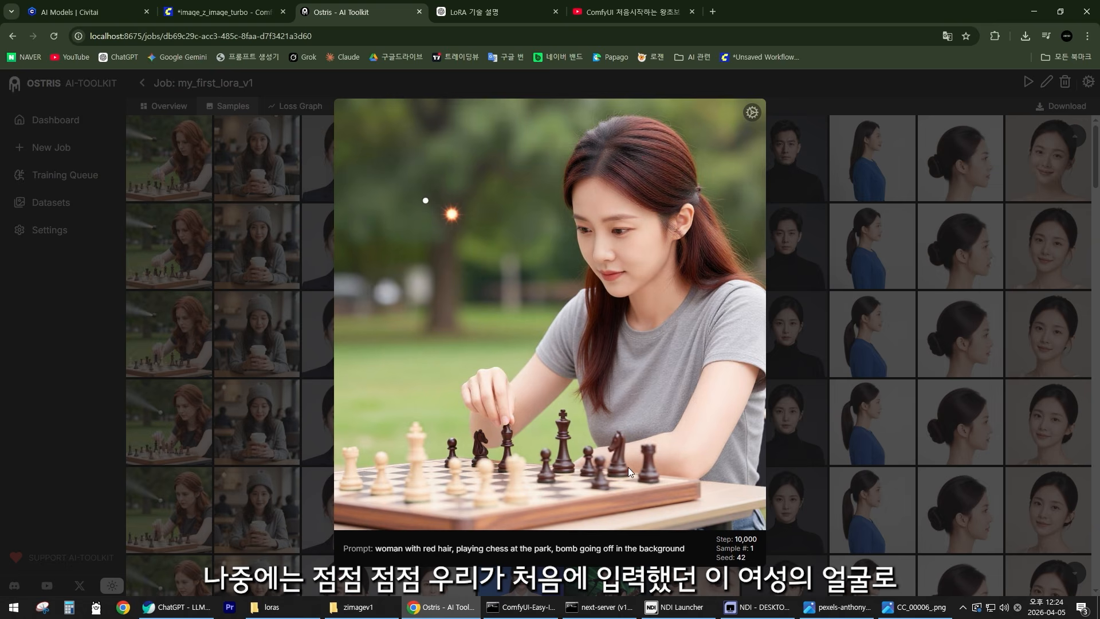
Switch back to the training portraits, look through them up to Z_IMG_FINAL_00087_.png, and close the photo viewer.
left_click(915, 607)
key("Right")
key("Right")
key("Right")
key("Right")
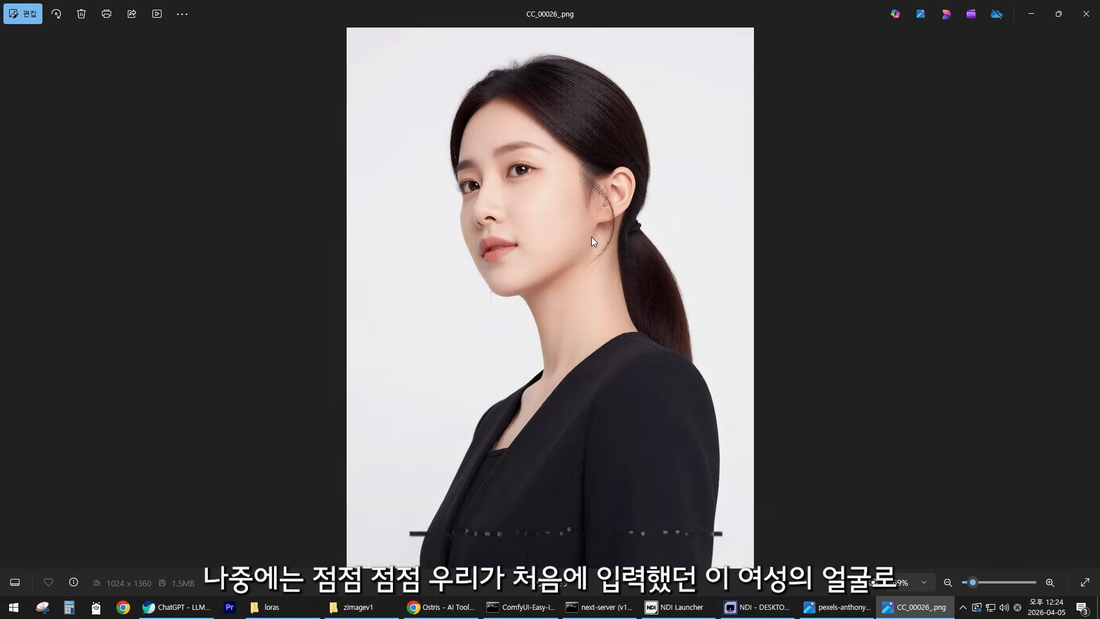
key("Right")
key("Right")
key("Right")
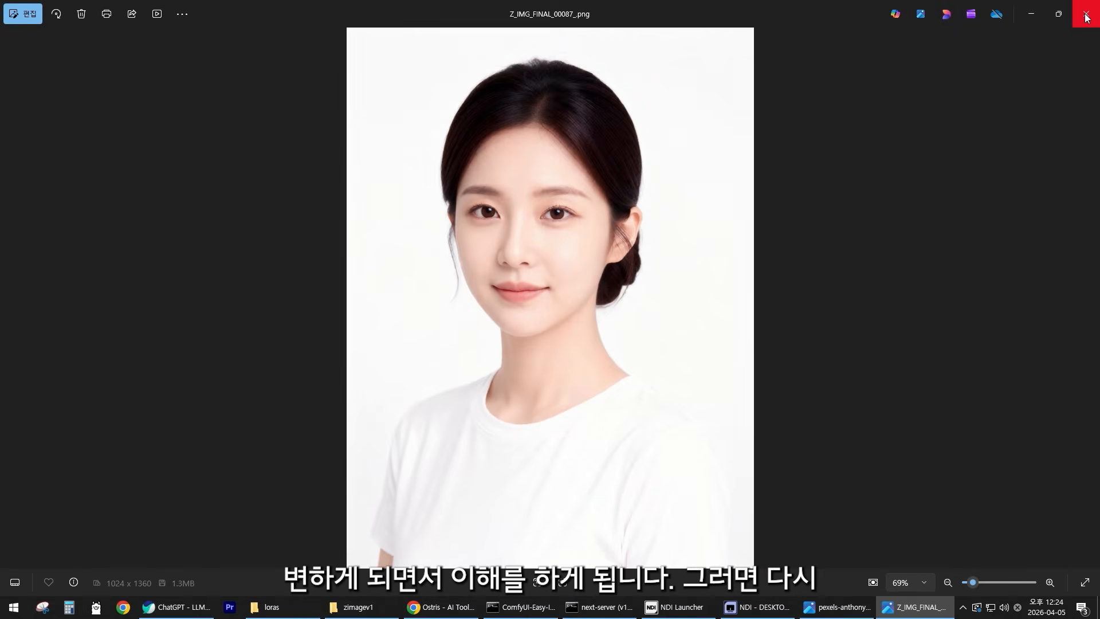
left_click(1085, 16)
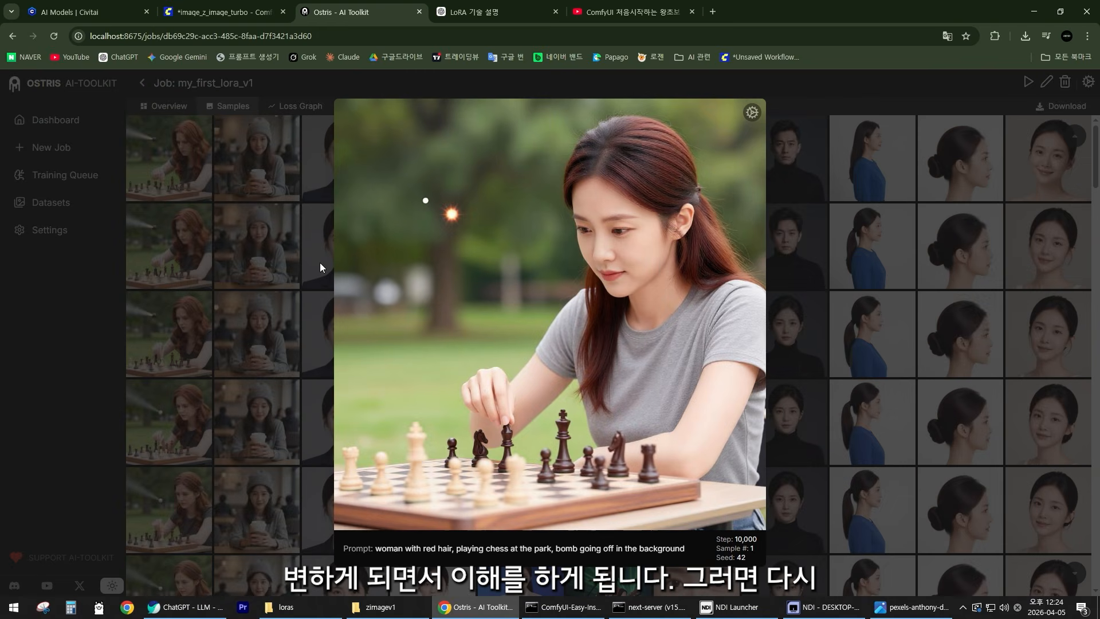
Go back through the chess samples from step 10,000 to step 250.
key("Up")
key("Up")
key("Up")
key("Up")
key("Up")
key("Up")
key("Up")
key("Up")
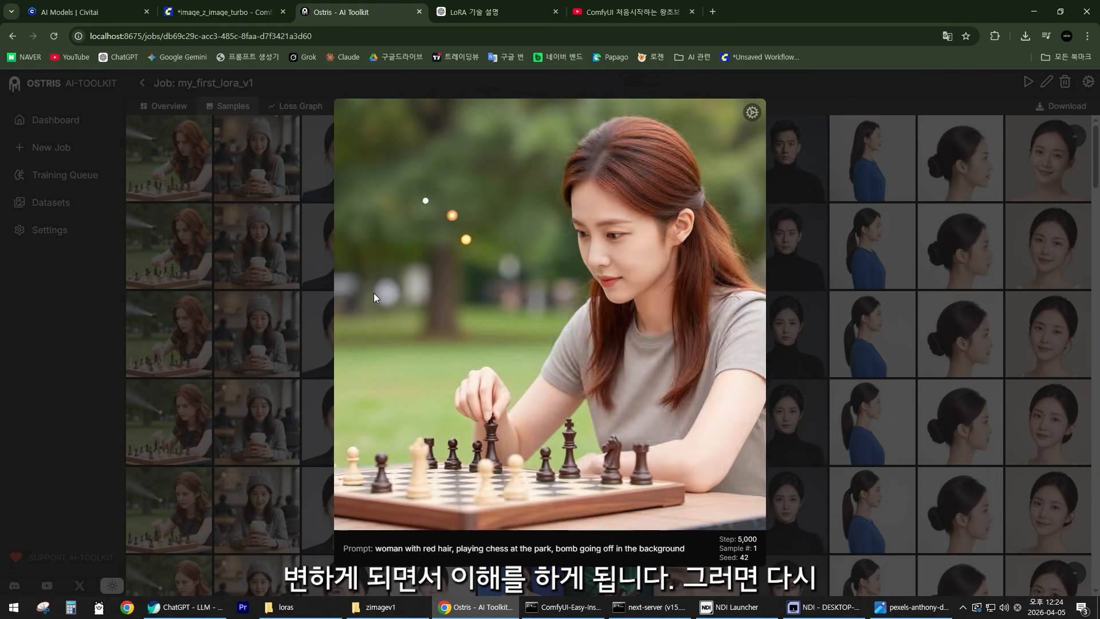
key("Up")
key("Up")
key("Up")
key("Up")
key("Up")
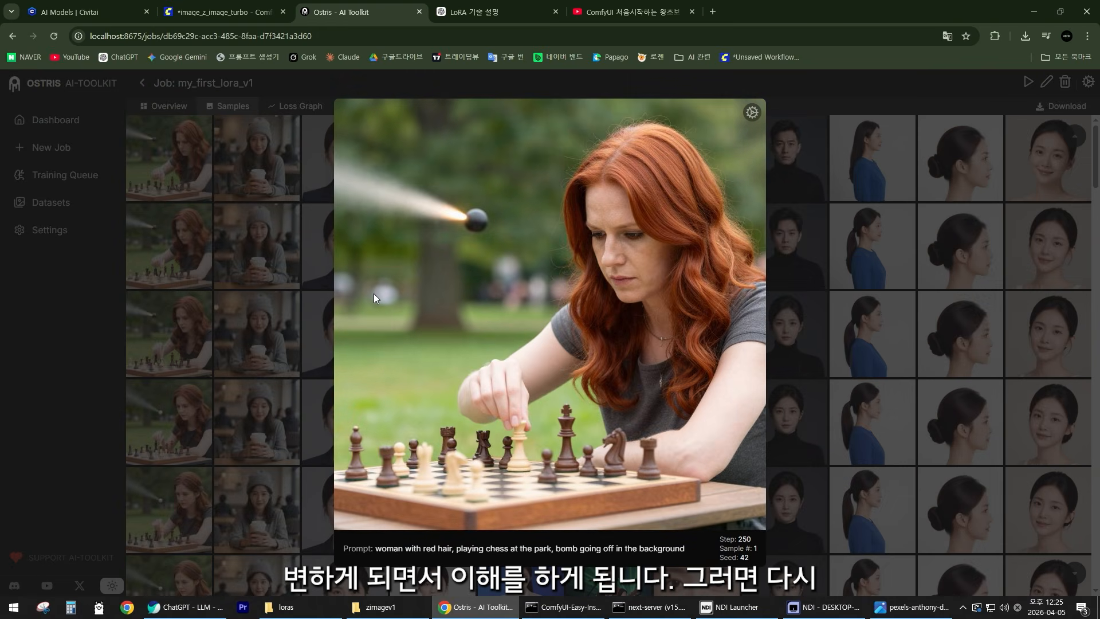
Switch to the coffee cup and beanie sample and advance it from step 250 to step 9,750, comparing the woman's face.
key("Right")
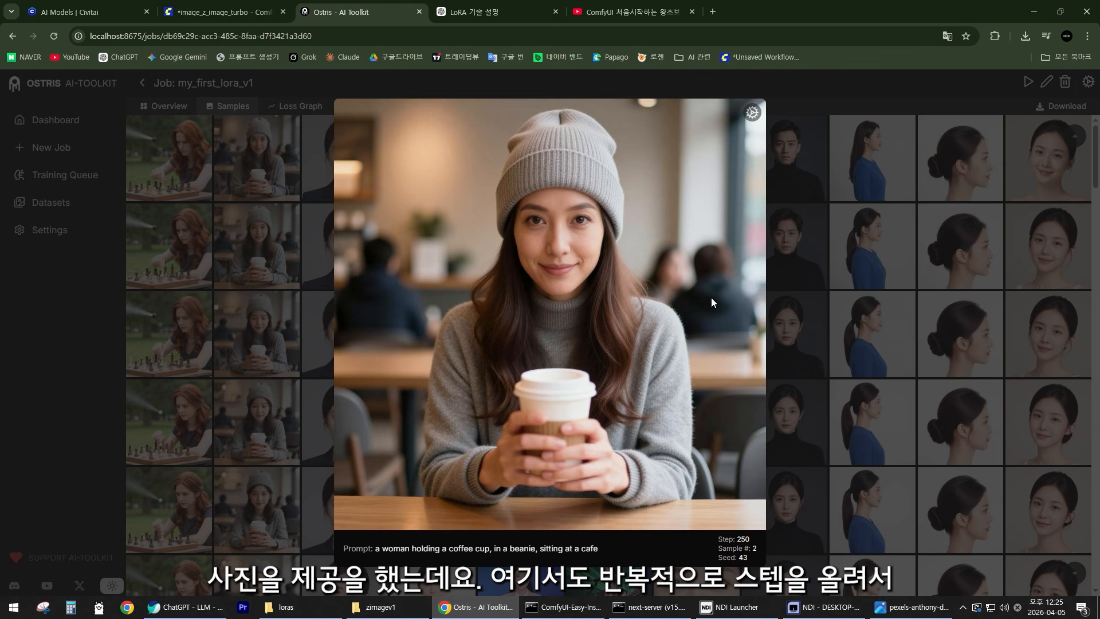
key("Down")
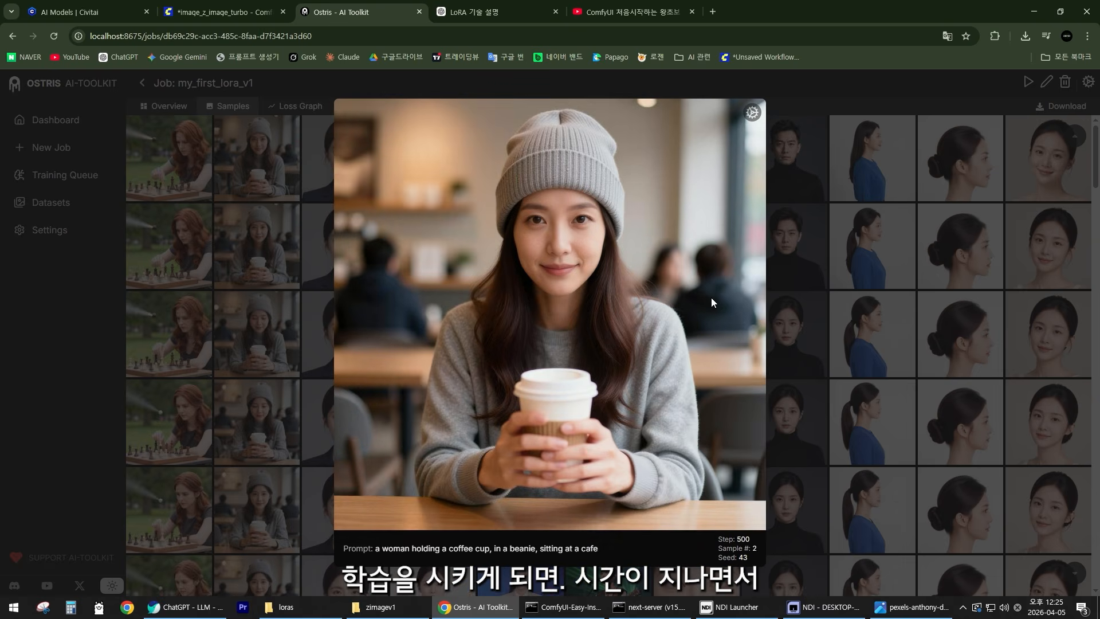
key("Down")
key("Down")
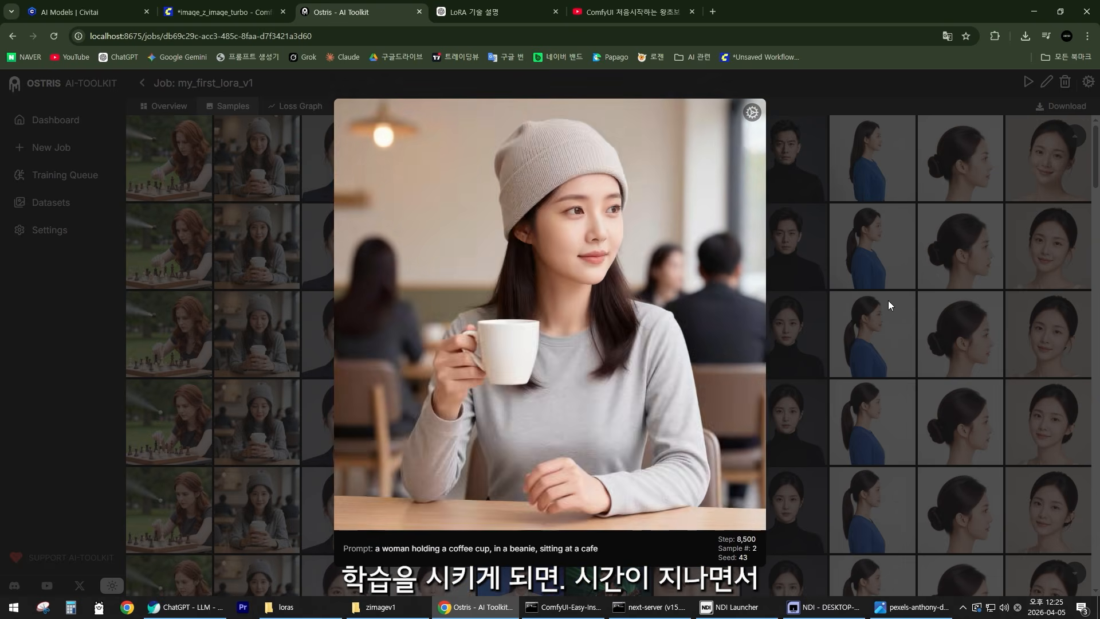
key("Down")
key("Down")
key("Down")
key("Down")
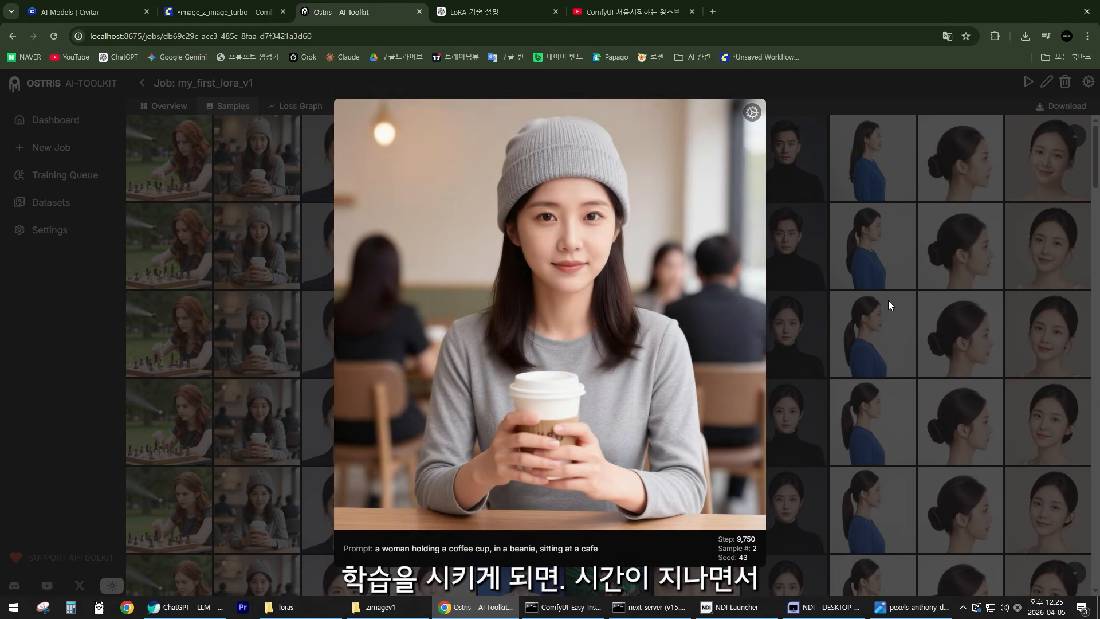
Go back through the coffee cup samples toward earlier training steps to compare the face changes again.
key("Up")
key("Up")
key("Up")
key("Up")
key("Up")
key("Up")
key("Up")
key("Up")
key("Up")
key("Up")
key("Up")
key("Up")
key("Up")
key("Up")
key("Up")
key("Up")
key("Up")
key("Up")
key("Up")
key("Up")
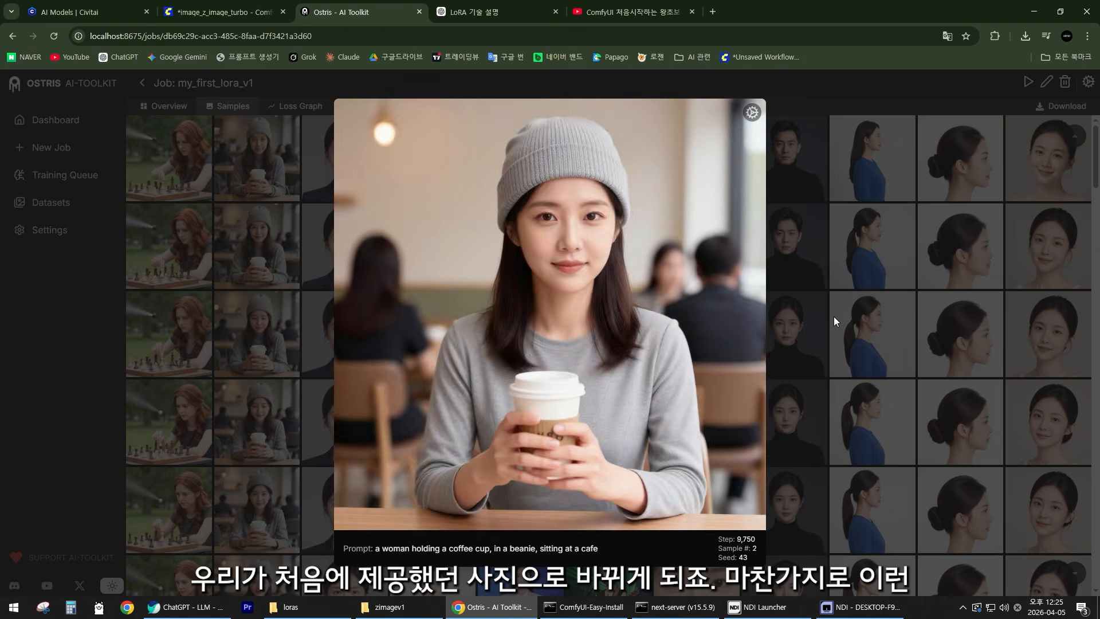
Switch to the female news anchor portrait sample and advance it from step 250 to step 10,000, comparing the face.
key("Right")
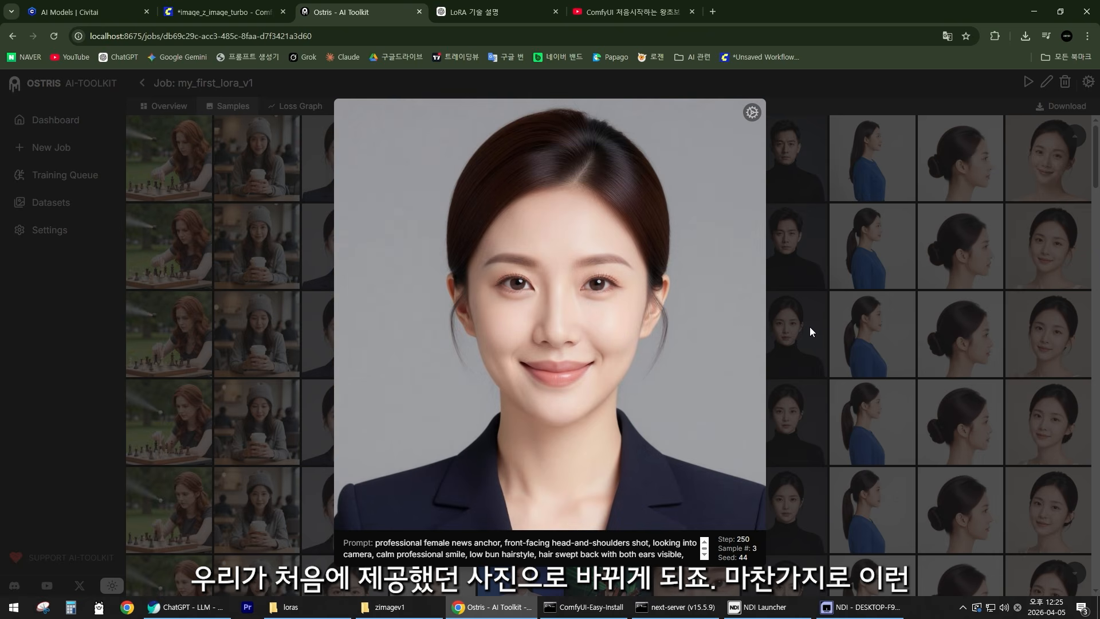
key("Down")
key("Down")
key("Down")
key("Down")
key("Down")
key("Down")
key("Down")
key("Down")
key("Down")
key("Down")
key("Down")
key("Down")
key("Down")
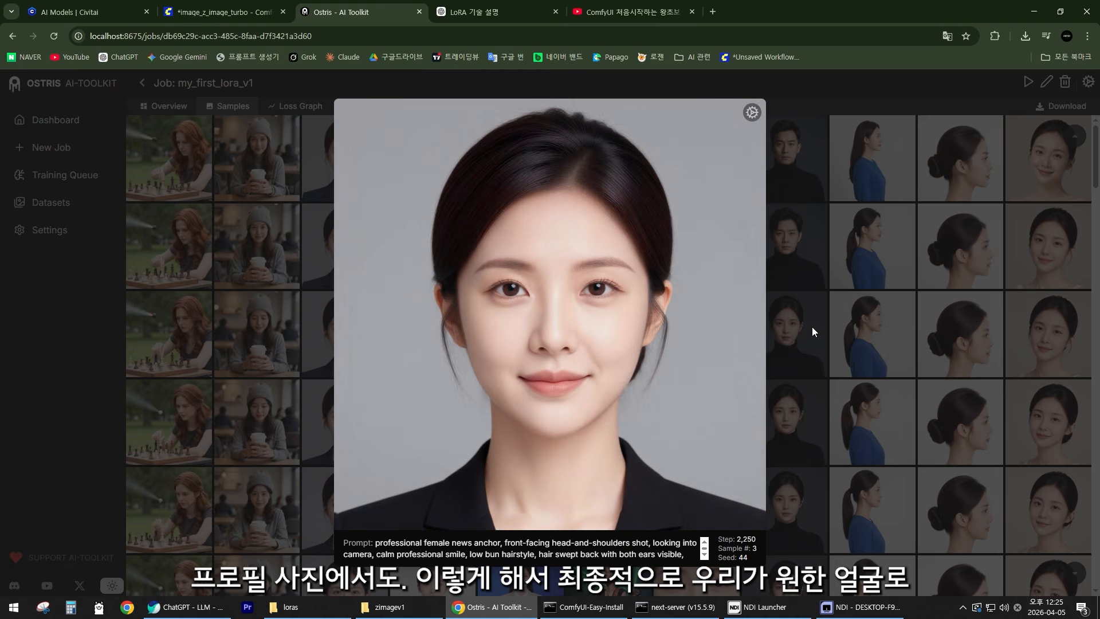
key("Down")
key("Down")
key("Down")
key("Down")
key("Down")
key("Down")
key("Down")
key("Down")
key("Down")
key("Down")
key("Down")
key("Down")
key("Down")
key("Down")
key("Down")
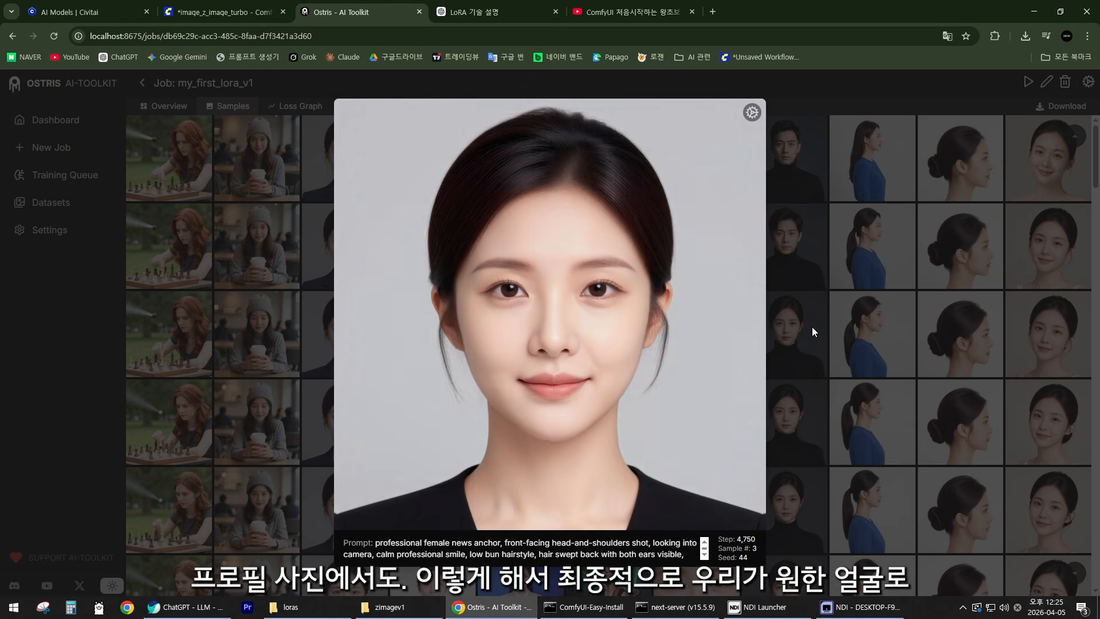
key("Down")
key("Down")
key("Down")
key("Down")
key("Down")
key("Down")
key("Down")
key("Down")
key("Down")
key("Down")
key("Down")
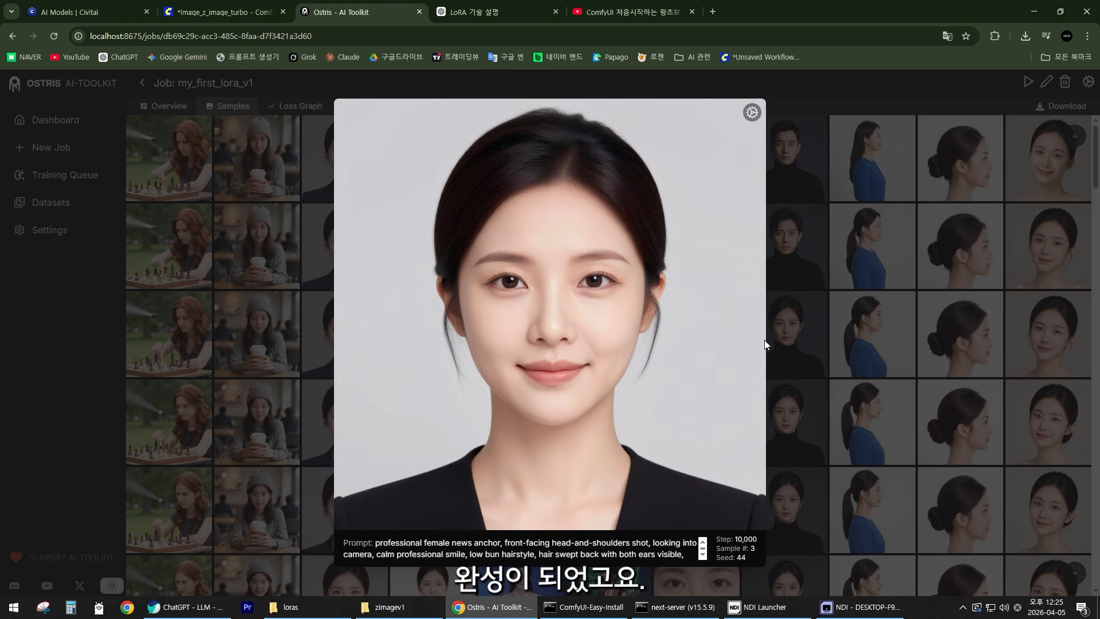
Switch to the simple white t-shirt sample and advance it from step 250 to step 10,000, comparing the face.
key("Down")
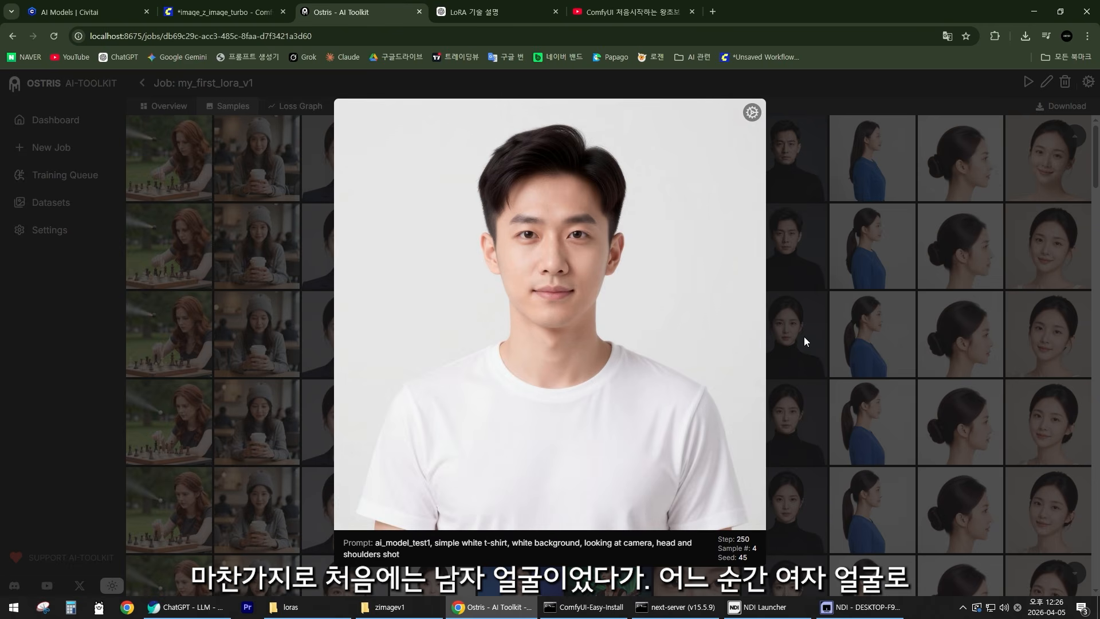
key("Down")
key("Down")
key("Down")
key("Down")
key("Down")
key("Down")
key("Down")
key("Down")
key("Down")
key("Down")
key("Down")
key("Down")
key("Down")
key("Down")
key("Down")
key("Down")
key("Down")
key("Down")
key("Down")
key("Down")
key("Down")
key("Down")
key("Down")
key("Down")
key("Down")
key("Down")
key("Down")
key("Down")
key("Down")
key("Down")
key("Down")
key("Down")
key("Down")
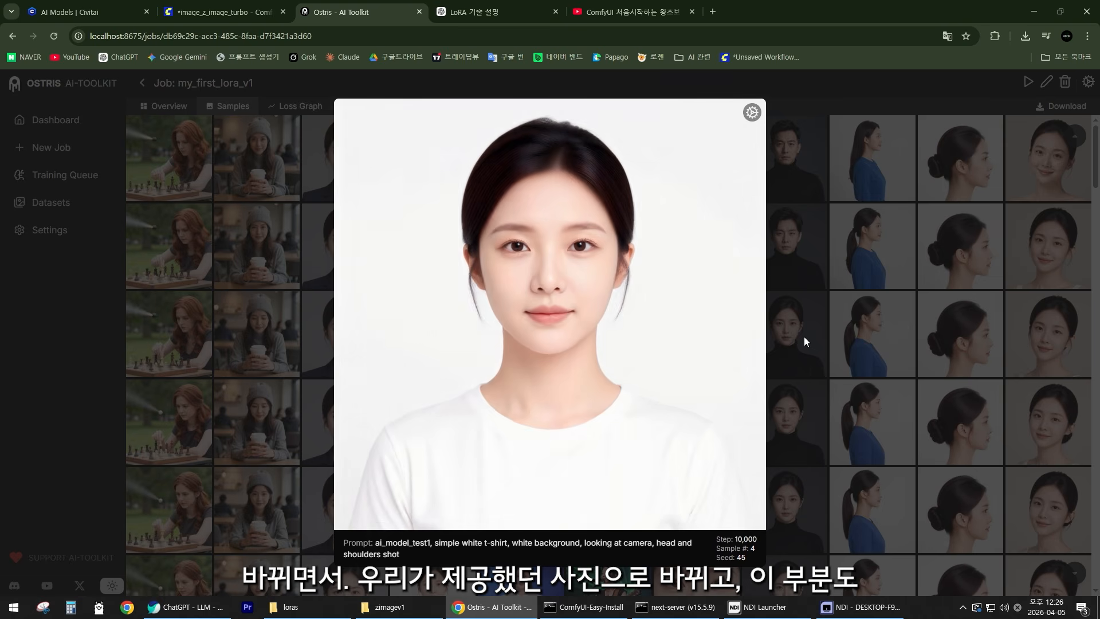
key("Down")
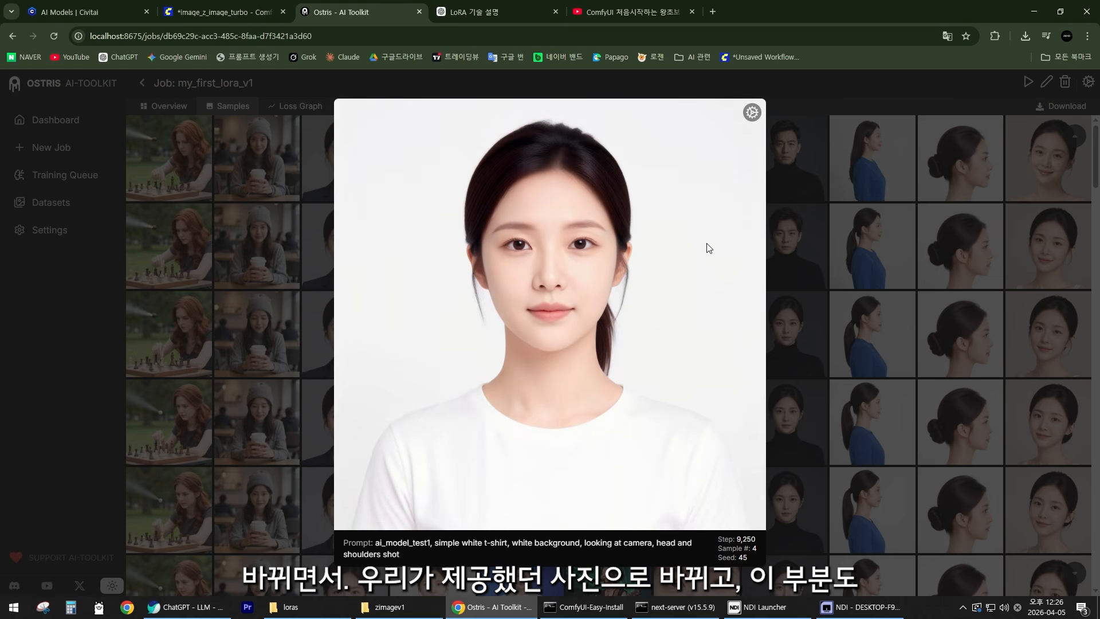
Go back through the white t-shirt samples to step 250.
key("Up")
key("Up")
key("Up")
key("Up")
key("Up")
key("Up")
key("Up")
key("Up")
key("Up")
key("Up")
key("Up")
key("Up")
key("Up")
key("Up")
key("Up")
key("Up")
key("Up")
key("Up")
key("Up")
key("Up")
key("Up")
key("Up")
key("Up")
key("Up")
key("Up")
key("Up")
key("Up")
key("Up")
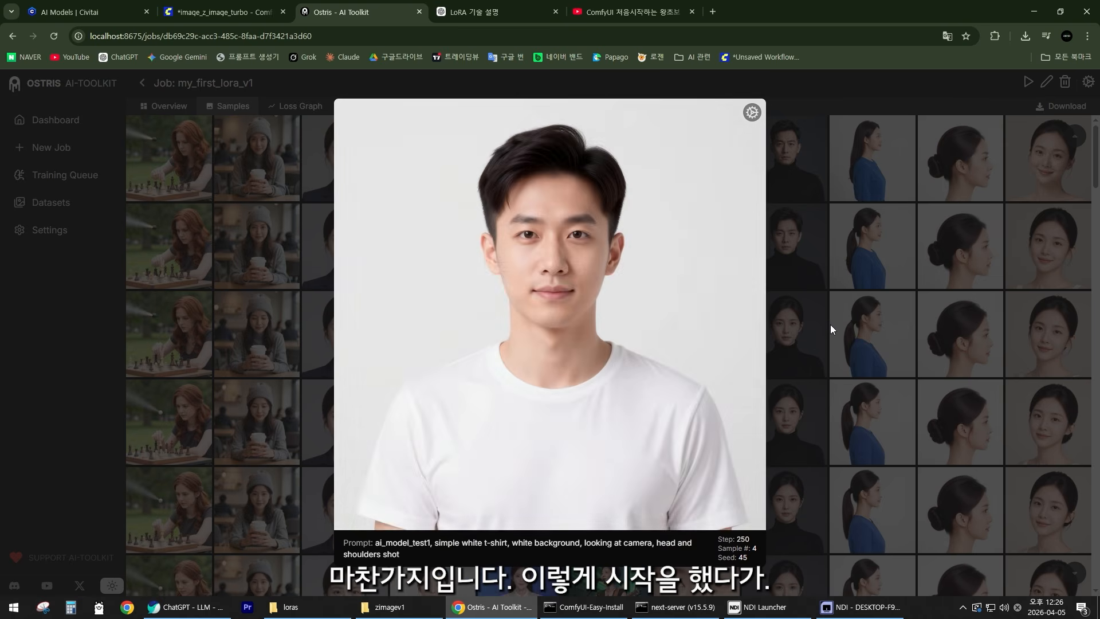
Switch to the beige blazer news desk sample and advance it to step 5,000, comparing the face.
key("Right")
key("Down")
key("Down")
key("Down")
key("Down")
key("Down")
key("Down")
key("Down")
key("Down")
key("Down")
key("Down")
key("Down")
key("Down")
key("Down")
key("Down")
key("Down")
key("Down")
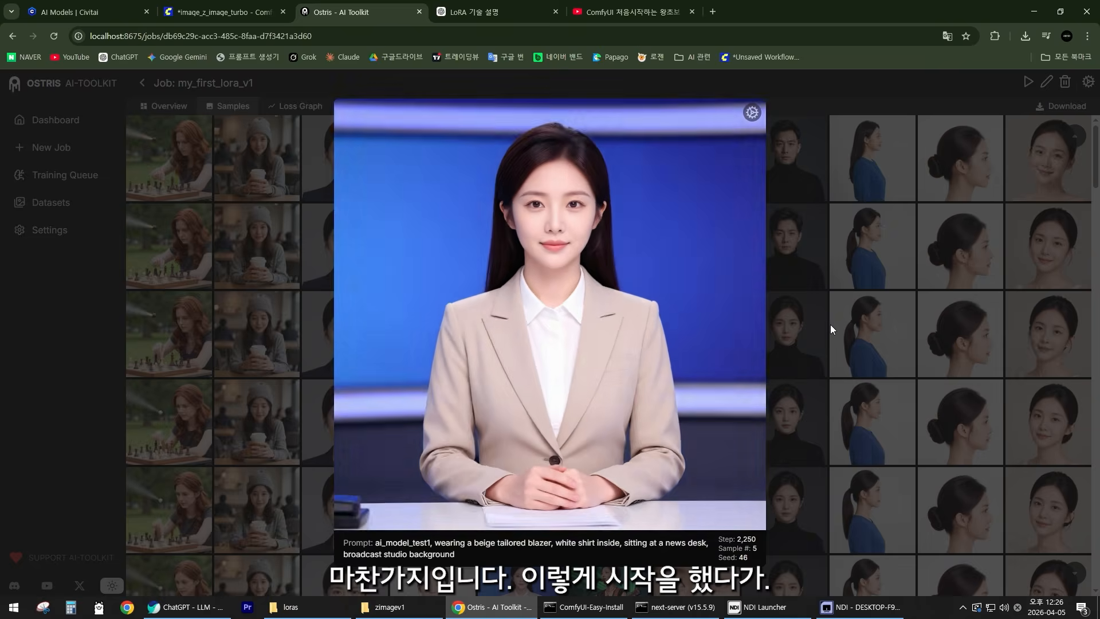
key("Down")
key("Down")
key("Down")
key("Down")
key("Down")
key("Down")
key("Down")
key("Down")
key("Down")
key("Down")
key("Down")
key("Down")
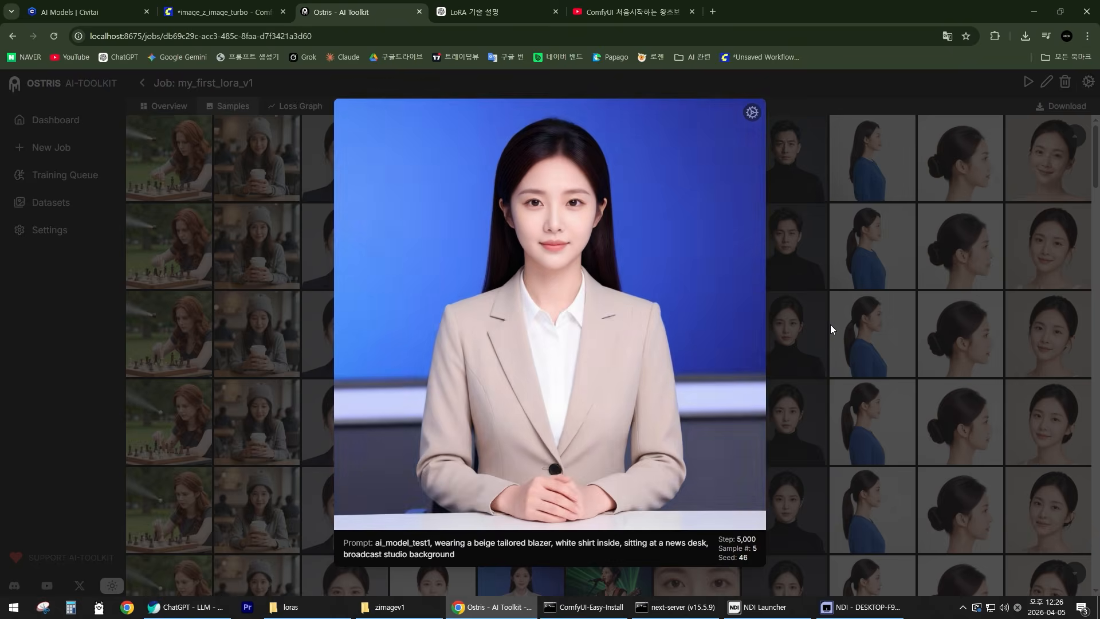
Go back through the news desk samples to step 2,750.
key("Up")
key("Up")
key("Up")
key("Up")
key("Up")
key("Up")
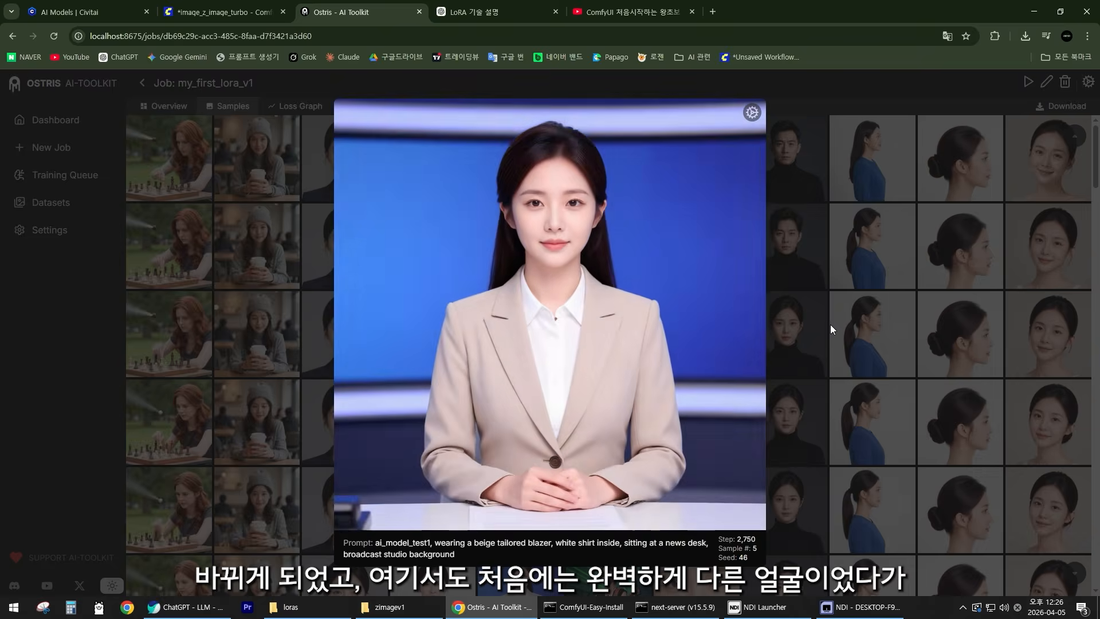
Switch to the punk rocker guitar sample and go back to step 250 to examine the singer's initial face.
key("Right")
key("Up")
key("Up")
key("Up")
key("Up")
key("Up")
key("Up")
key("Up")
key("Up")
key("Up")
key("Up")
key("Up")
key("Up")
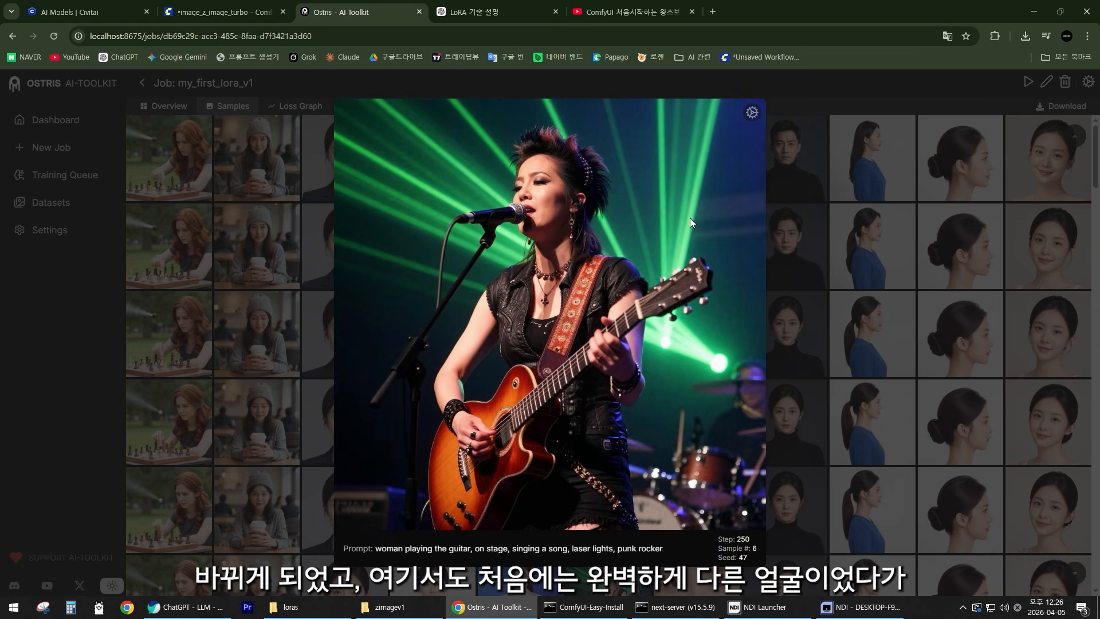
Advance the punk rocker guitar sample from step 250 to step 10,000, comparing how the singer's face changes.
key("Down")
key("Down")
key("Down")
key("Down")
key("Down")
key("Down")
key("Down")
key("Down")
key("Down")
key("Down")
key("Down")
key("Down")
key("Down")
key("Down")
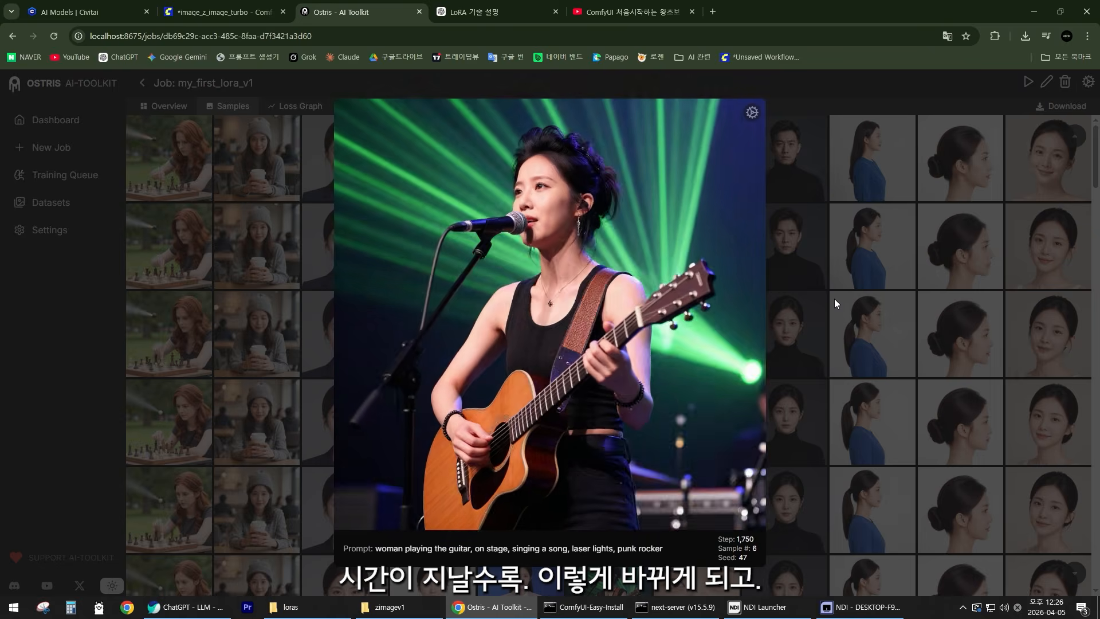
key("Down")
key("Down")
key("Down")
key("Down")
key("Down")
key("Down")
key("Down")
key("Down")
key("Down")
key("Down")
key("Down")
key("Down")
key("Down")
key("Down")
key("Down")
key("Down")
key("Down")
key("Down")
key("Down")
key("Down")
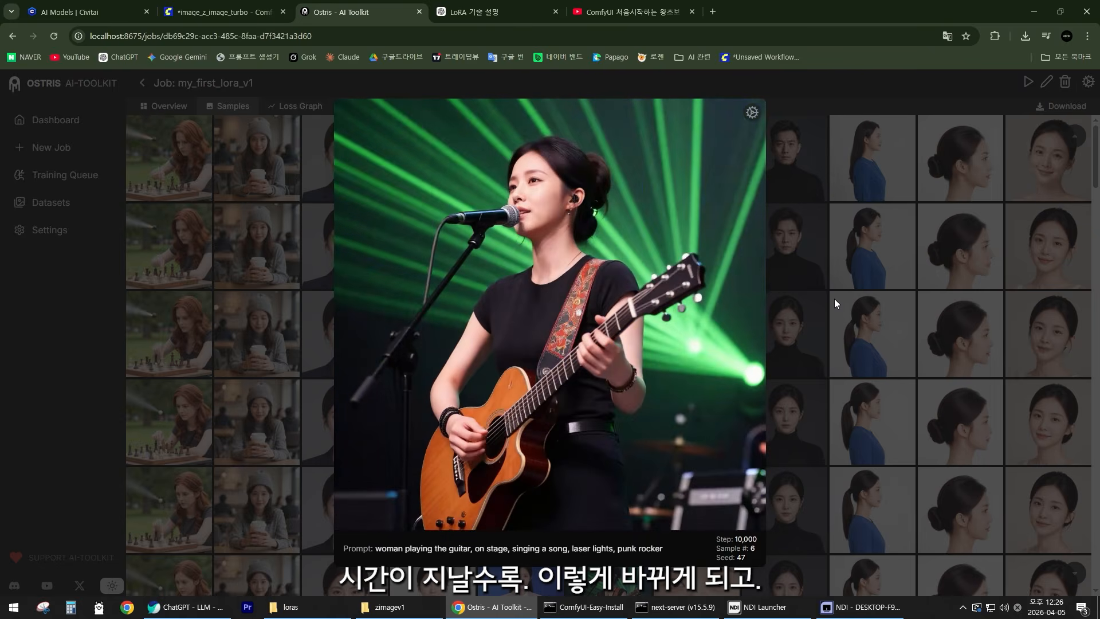
Switch to the blue blouse side profile sample and advance it from step 250 to step 10,000, comparing the face.
key("Right")
key("Right")
key("Right")
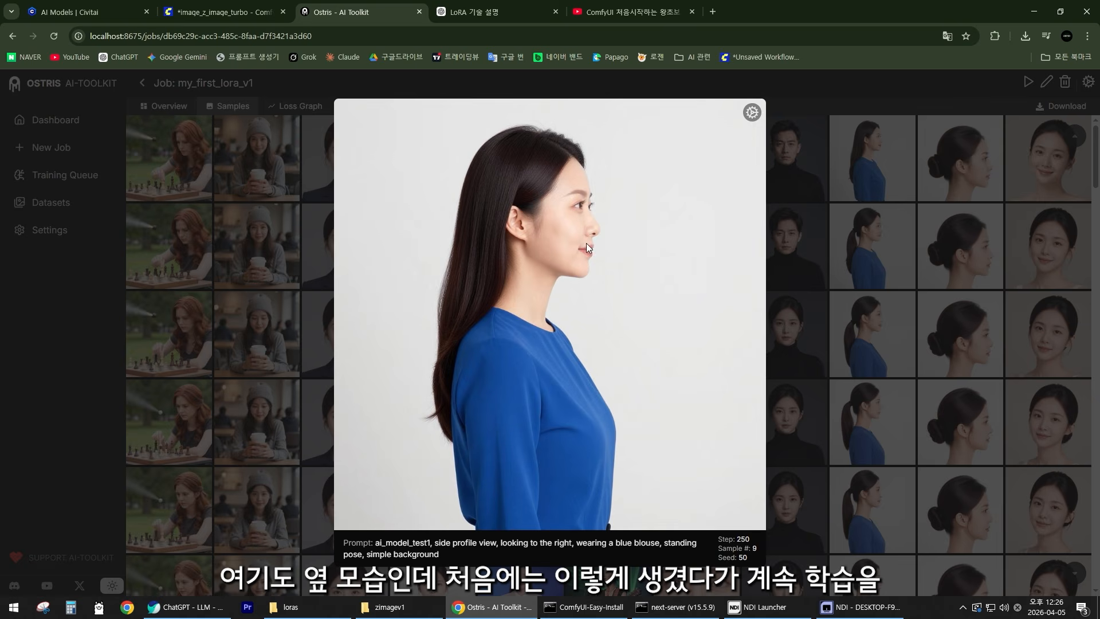
key("Down")
key("Down")
key("Down")
key("Down")
key("Down")
key("Down")
key("Down")
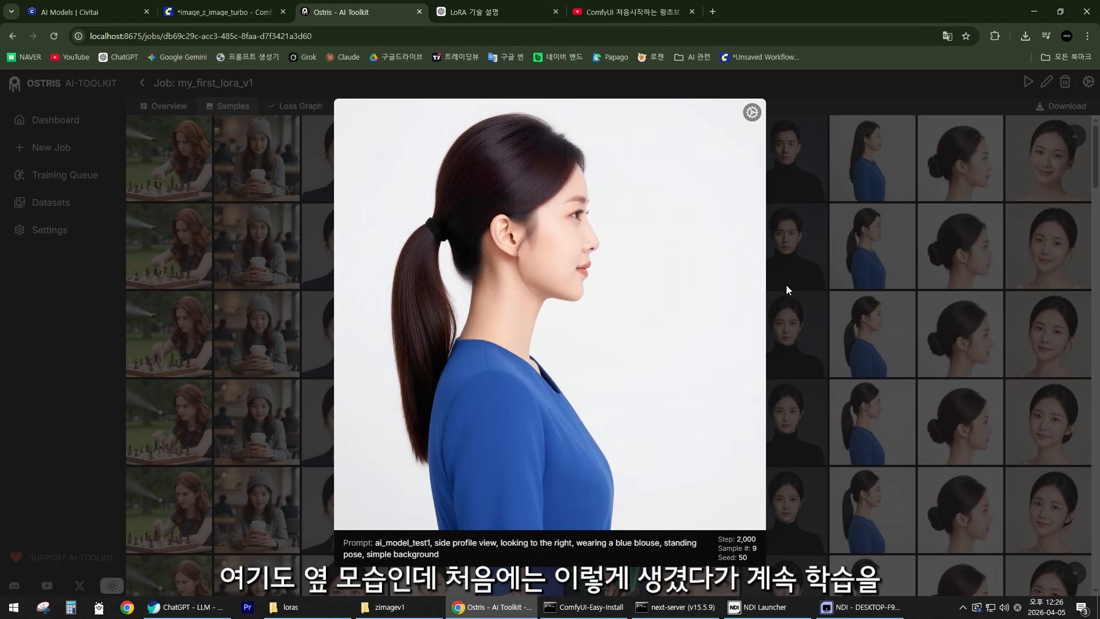
key("Down")
key("Down")
key("Down")
key("Down")
key("Down")
key("Down")
key("Down")
key("Down")
key("Down")
key("Down")
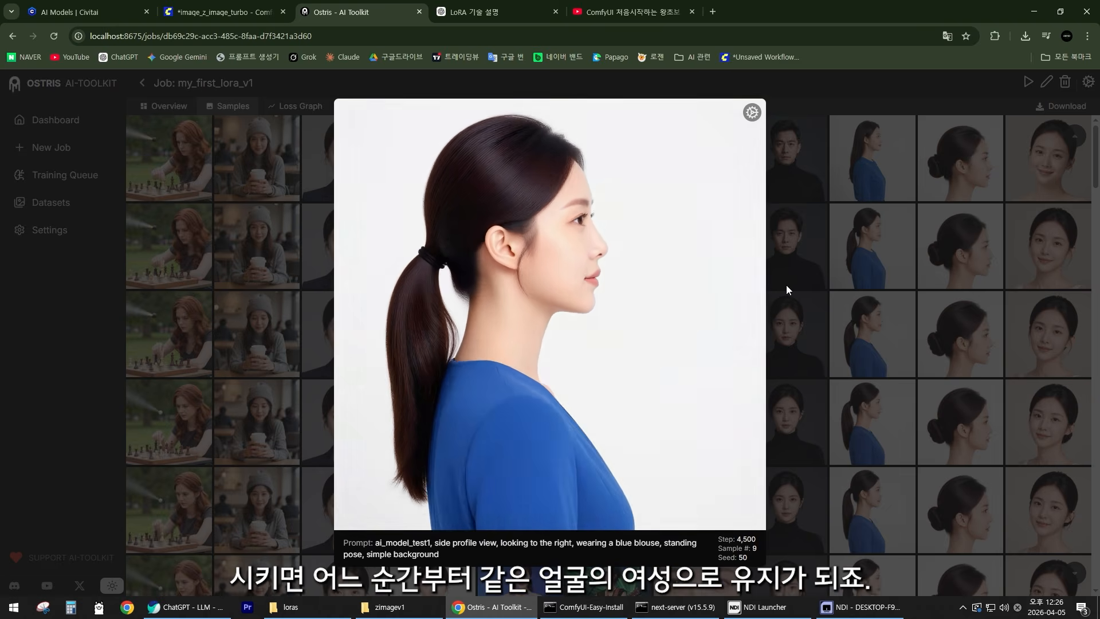
key("Down")
key("Down")
key("Down")
key("Down")
key("Down")
key("Down")
key("Down")
key("Down")
key("Down")
key("Down")
key("Down")
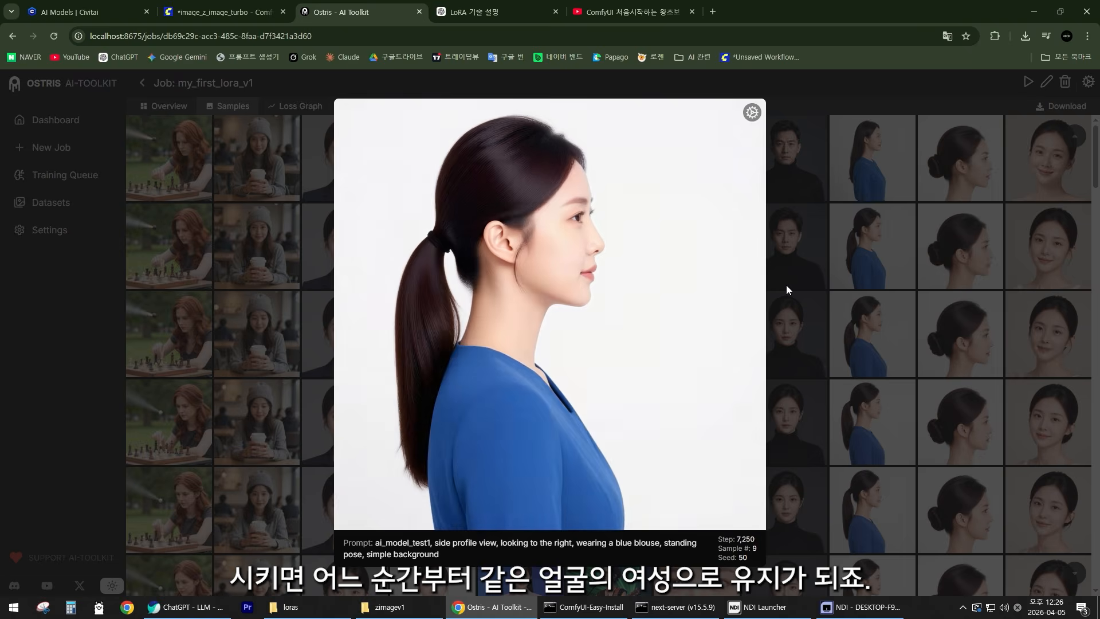
key("Down")
key("Down")
key("Down")
key("Down")
key("Down")
key("Down")
key("Down")
key("Down")
key("Down")
key("Down")
key("Down")
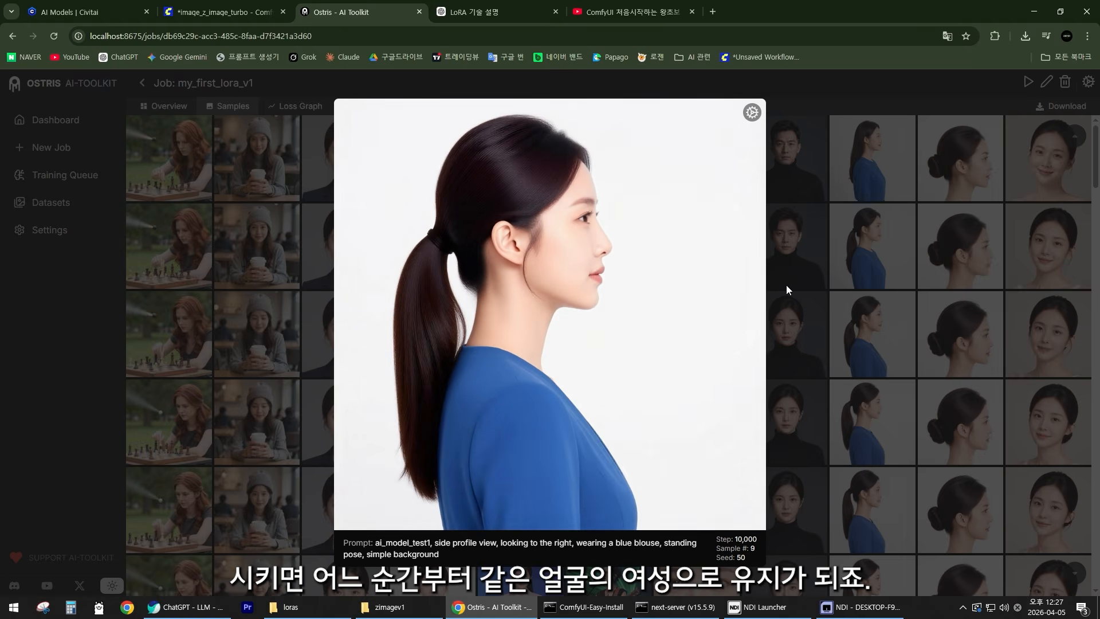
Switch to the low bun side profile sample and advance it to step 10,000.
key("Right")
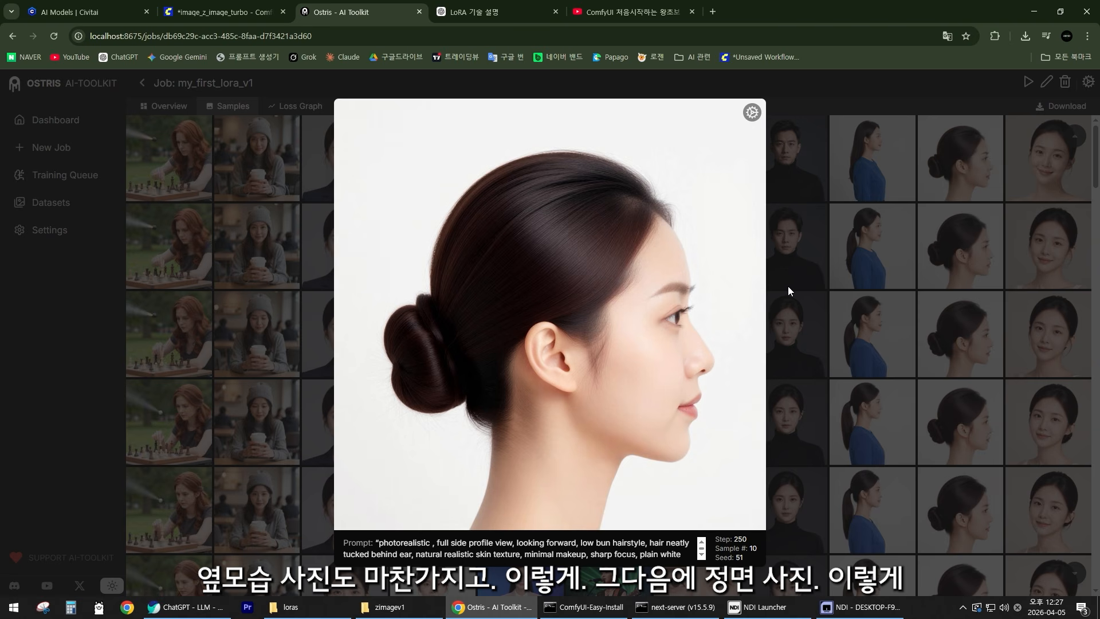
key("Down")
key("Down")
key("Down")
key("Down")
key("Down")
key("Down")
key("Down")
key("Down")
key("Down")
key("Down")
key("Down")
key("Down")
key("Down")
key("Down")
key("Down")
key("Down")
key("Down")
key("Down")
key("Down")
key("Down")
Go back through the low bun side profile samples to step 250.
key("Up")
key("Up")
key("Up")
key("Up")
key("Up")
key("Up")
key("Up")
key("Up")
key("Up")
key("Up")
key("Up")
key("Up")
key("Up")
key("Up")
key("Up")
key("Up")
key("Up")
key("Up")
key("Up")
key("Up")
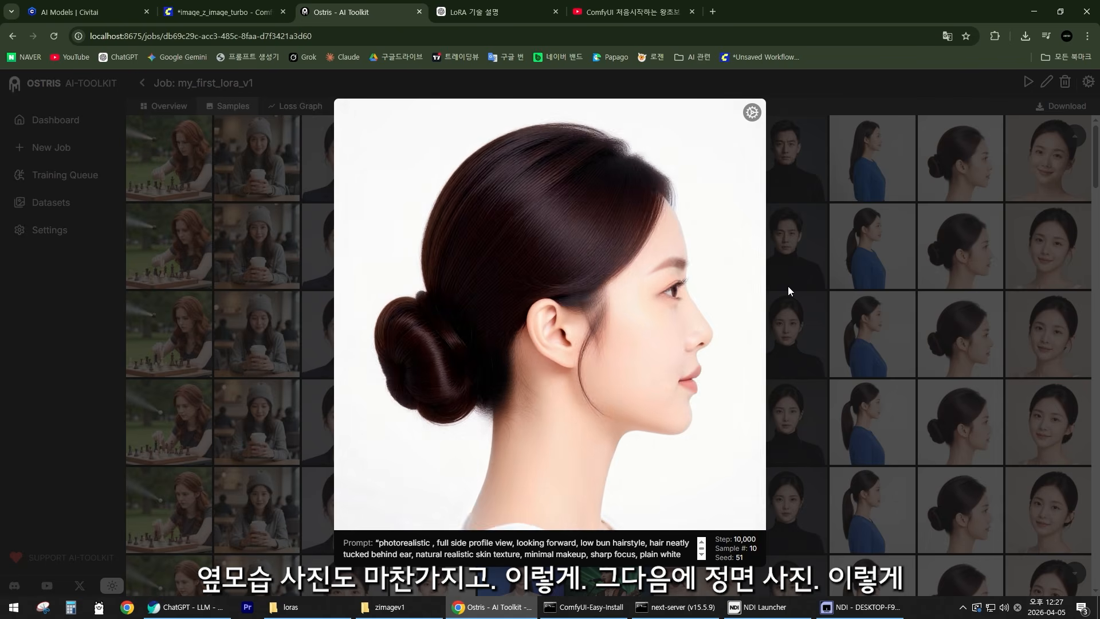
key("Up")
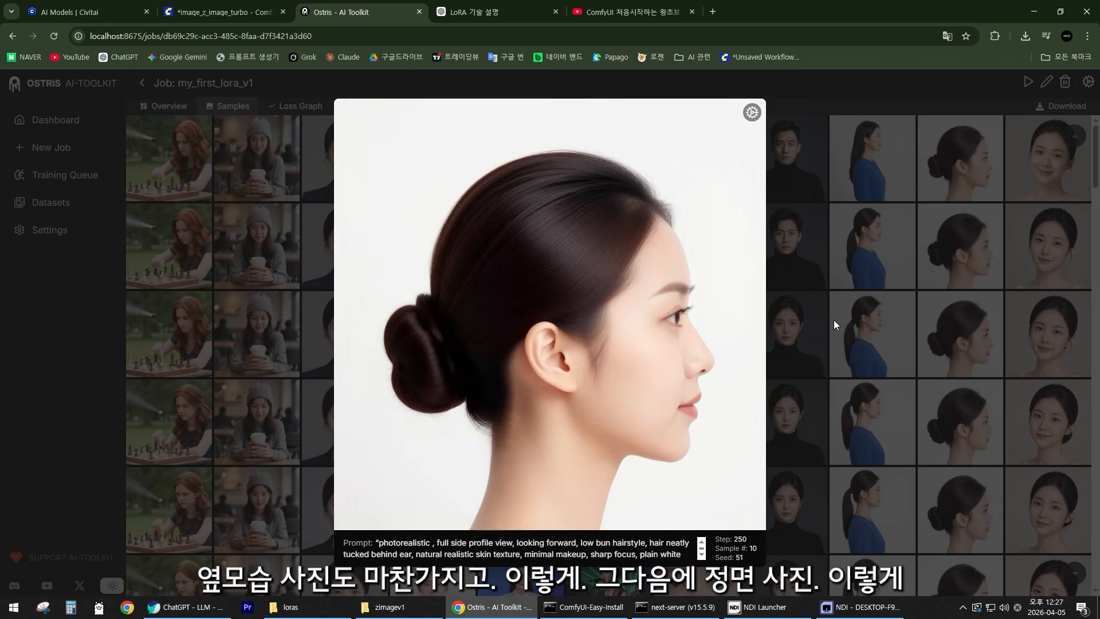
Switch to the slight high-angle head-and-shoulders portrait sample and advance it through the training steps to compare the face.
key("Right")
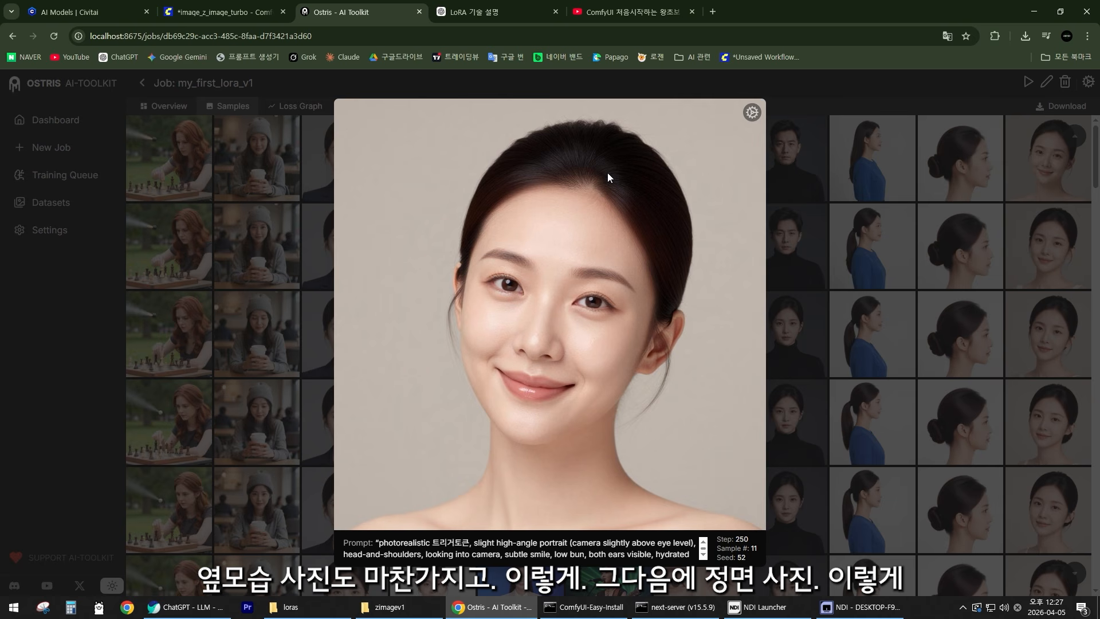
key("Down")
key("Down")
key("Down")
key("Down")
key("Down")
key("Down")
key("Down")
key("Down")
key("Down")
key("Down")
key("Down")
key("Down")
key("Down")
key("Down")
key("Down")
key("Down")
key("Down")
key("Down")
key("Down")
key("Down")
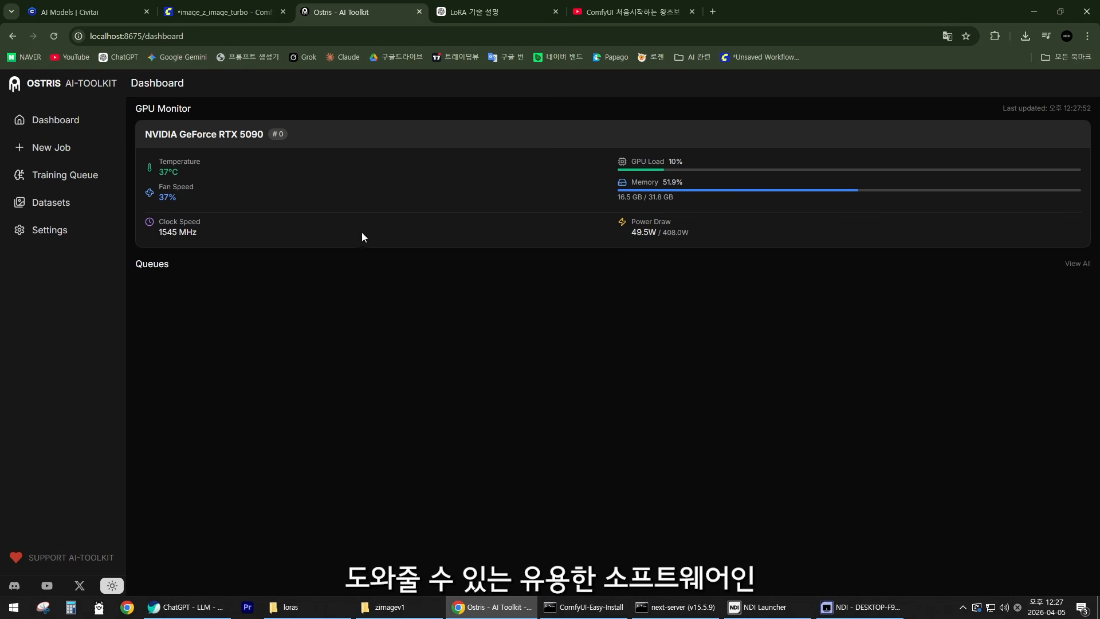
mouse_move(64, 82)
left_mouse_down()
mouse_move(120, 85)
mouse_move(66, 83)
left_mouse_up()
left_click(117, 81)
left_click(67, 84)
left_click(96, 86)
left_click(125, 84)
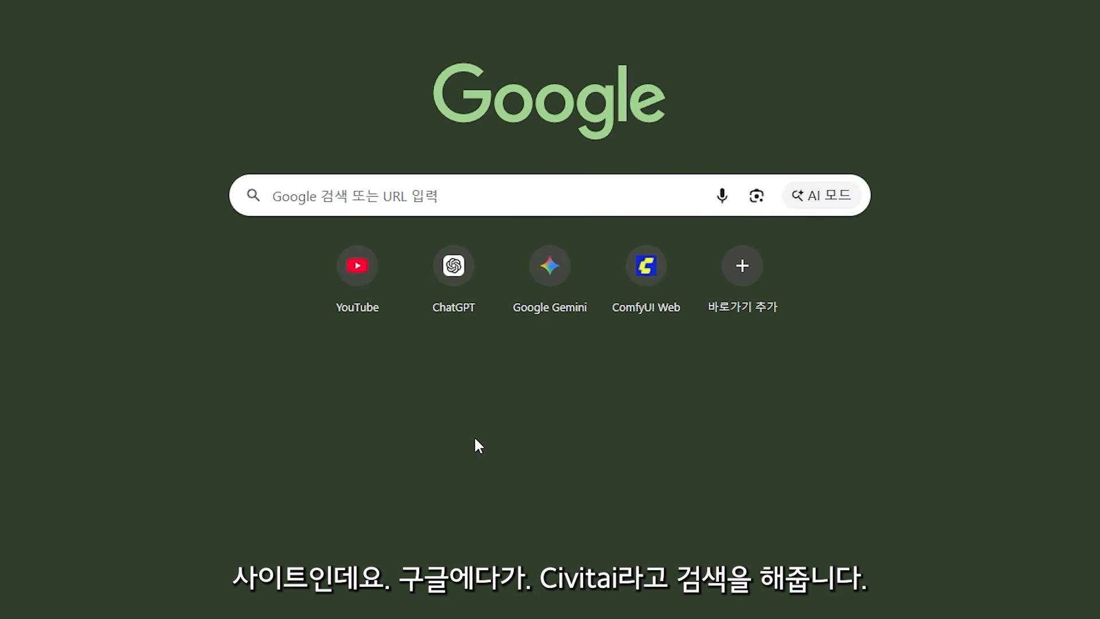
Search Google for "civitai" and open the Civitai homepage from the results.
left_click(461, 193)
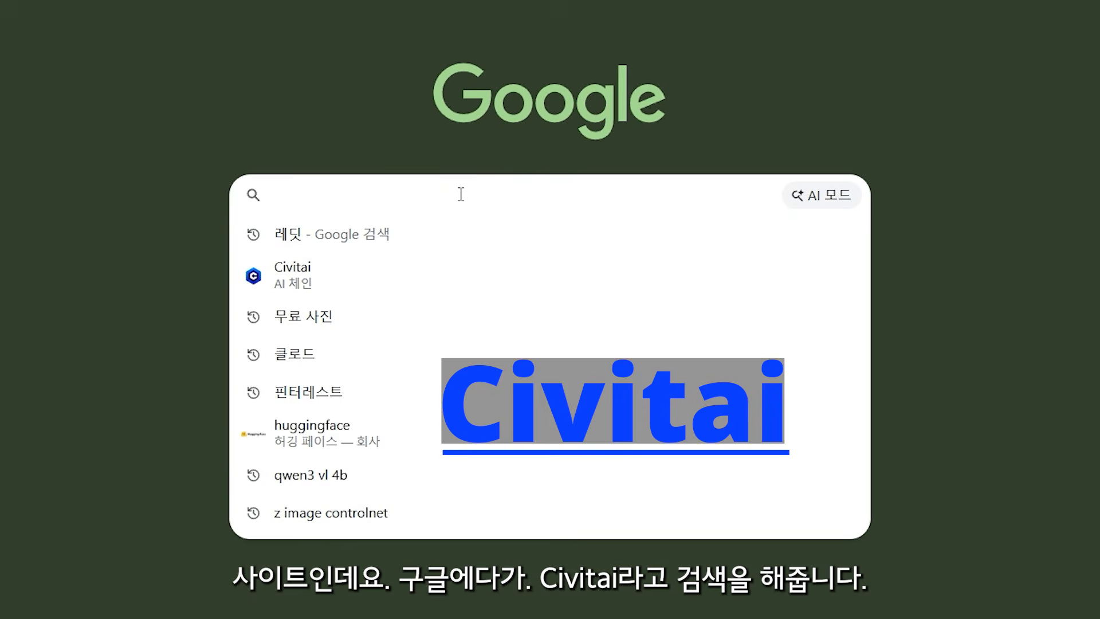
type("ci")
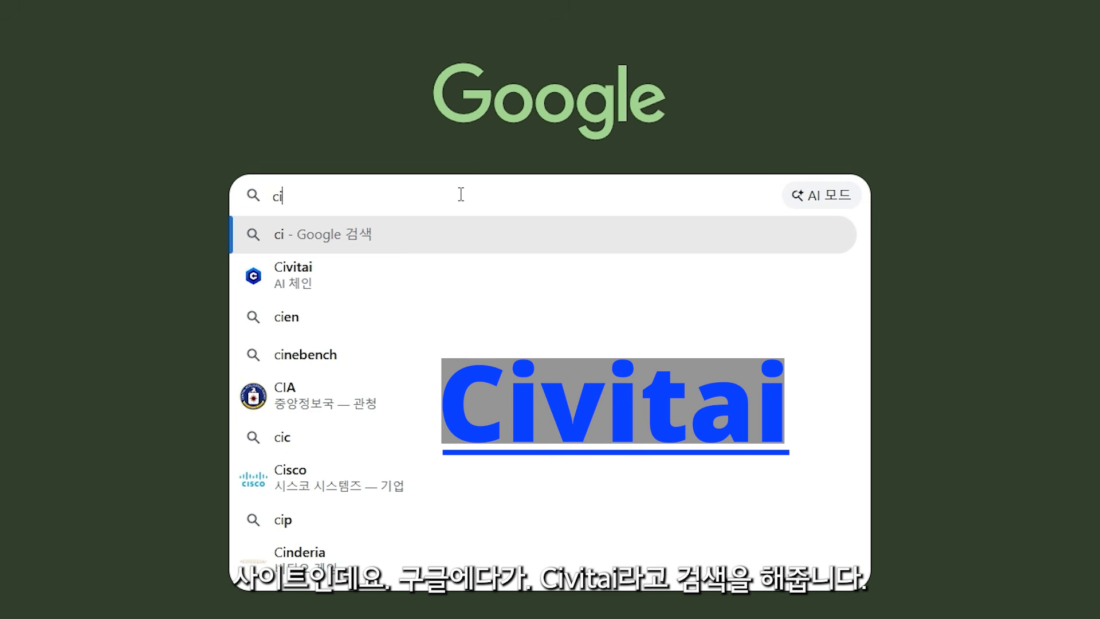
type("vitai")
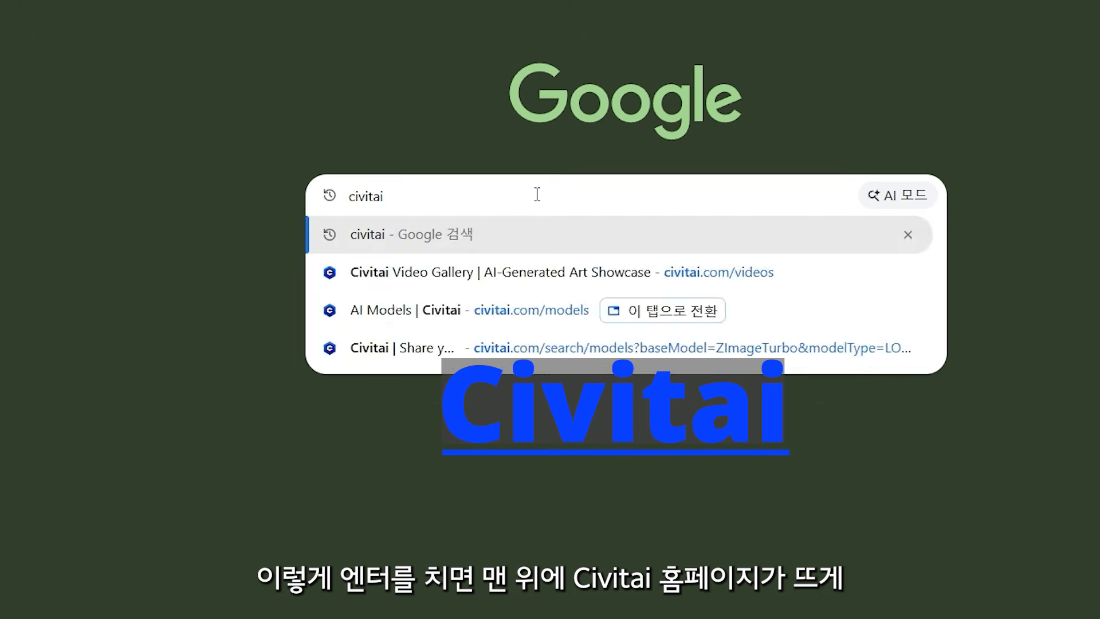
key("Return")
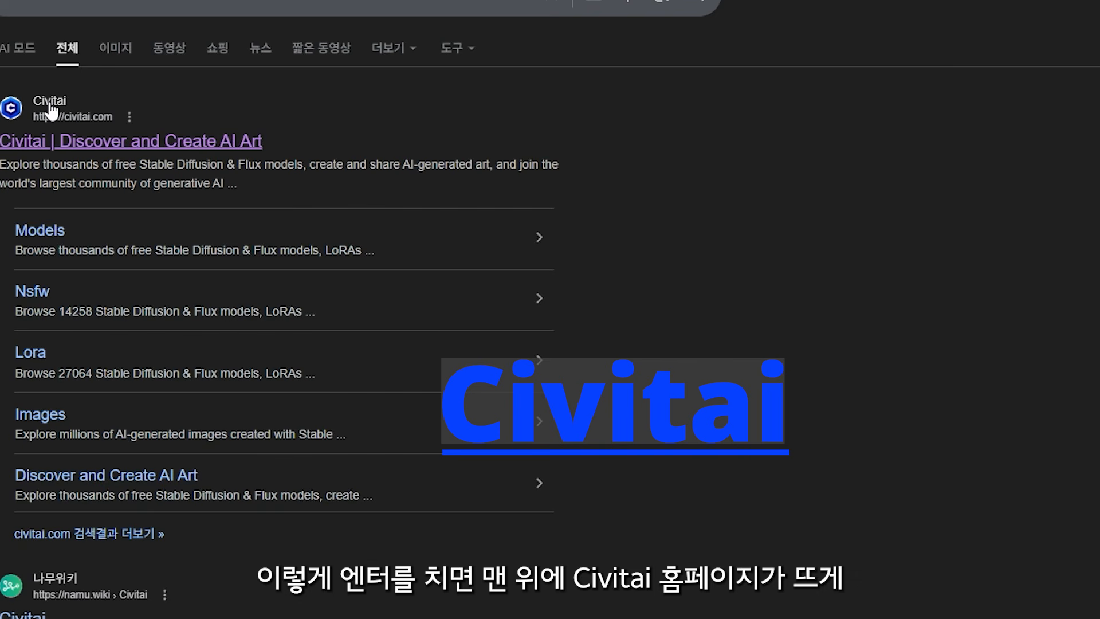
left_click(188, 148)
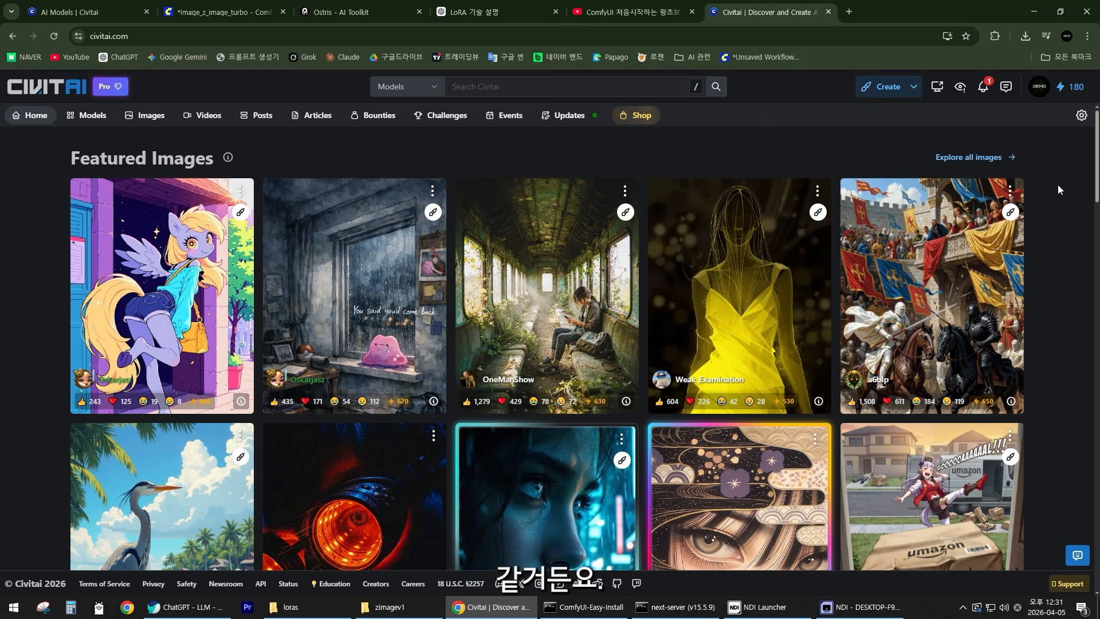
Browse the featured images on the Civitai home page and return to the beginning of the page.
scroll(1068, 191, "down", 3)
scroll(1068, 191, "down", 2)
scroll(1067, 194, "up", 5)
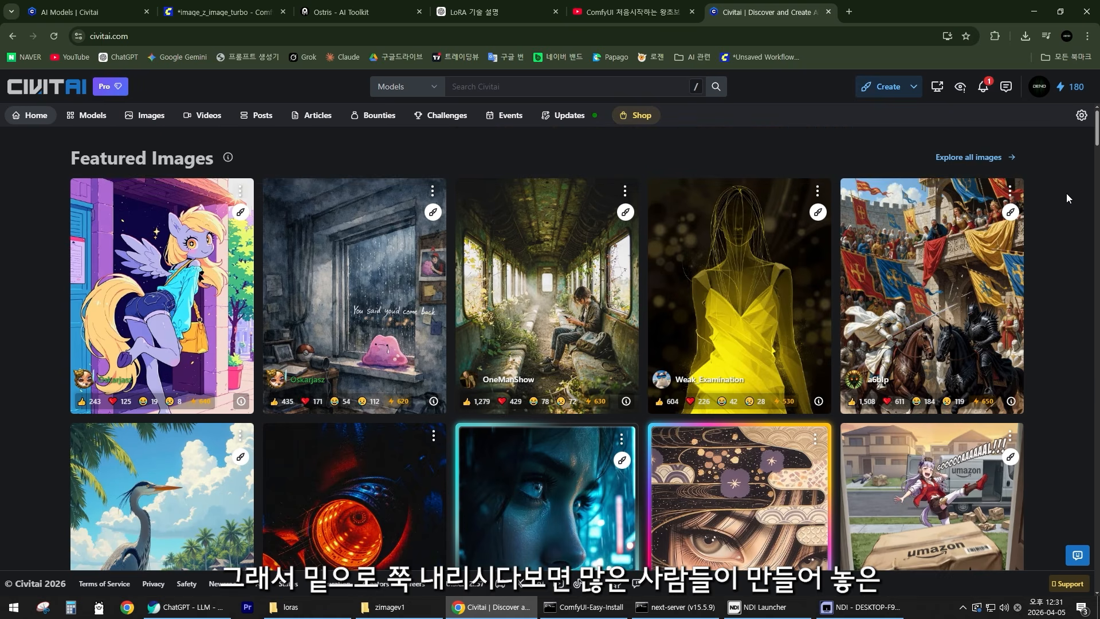
scroll(1067, 194, "down", 10)
scroll(1065, 204, "down", 3)
scroll(1064, 211, "up", 12)
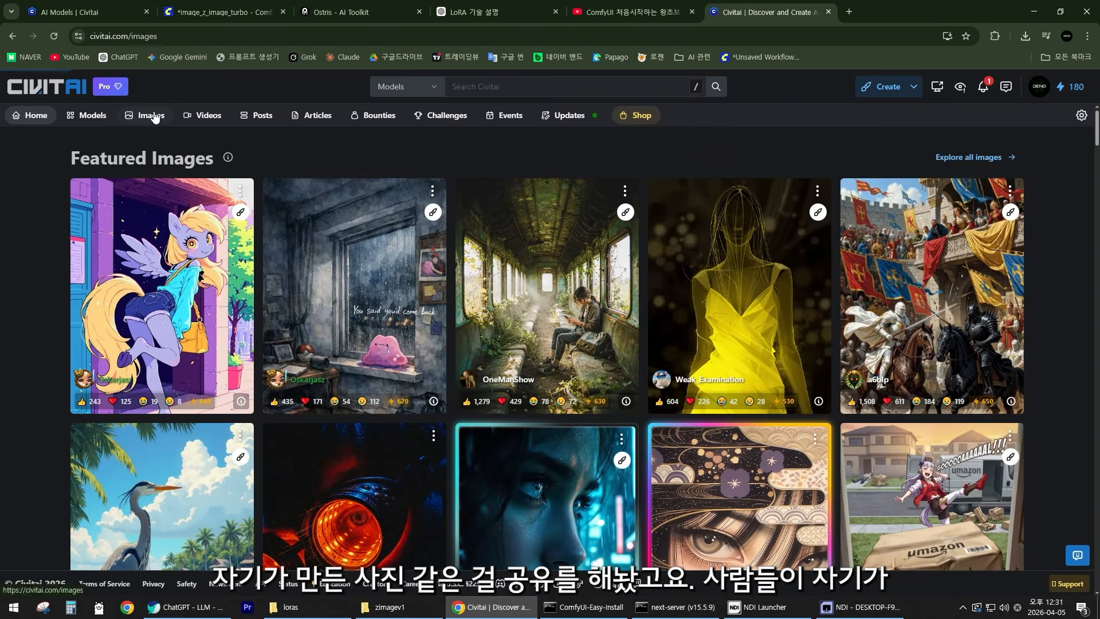
Open Civitai's Images gallery and look through the pictures shared by other people.
left_click(154, 117)
scroll(1064, 250, "down", 5)
scroll(1063, 251, "up", 5)
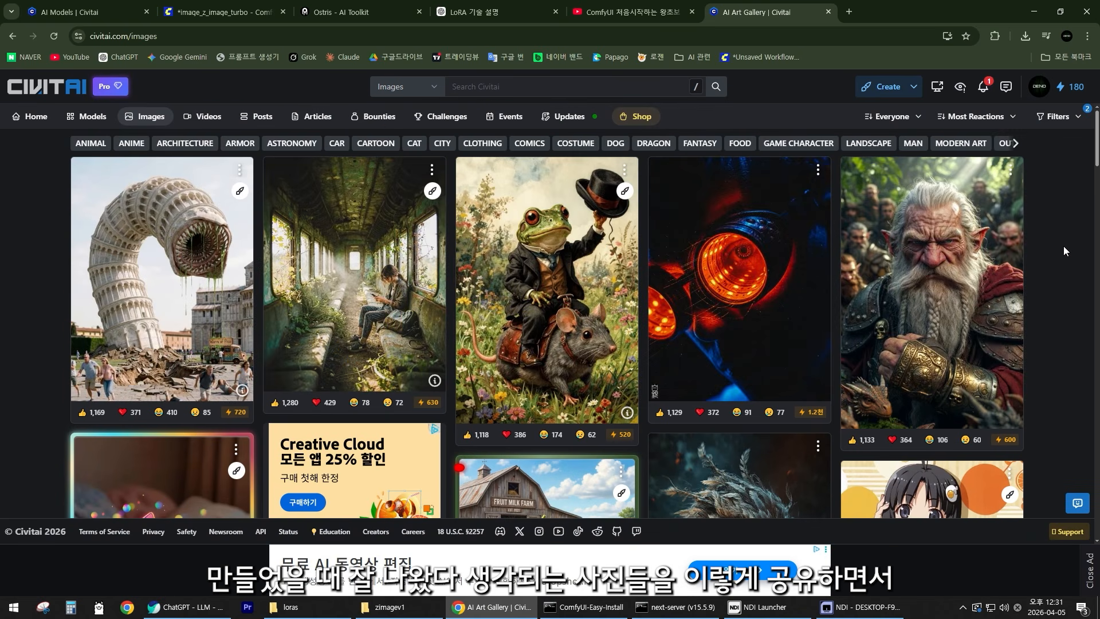
scroll(1051, 252, "down", 3)
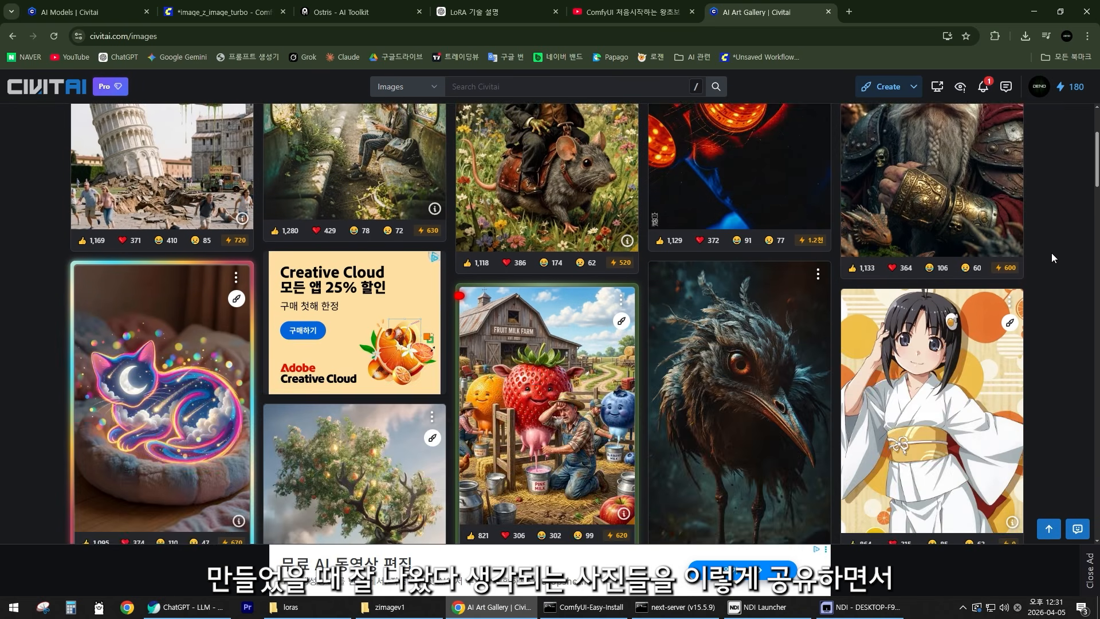
Browse further through the community image gallery for an appealing picture, such as a cat photo.
scroll(1051, 252, "up", 3)
scroll(1053, 304, "down", 2)
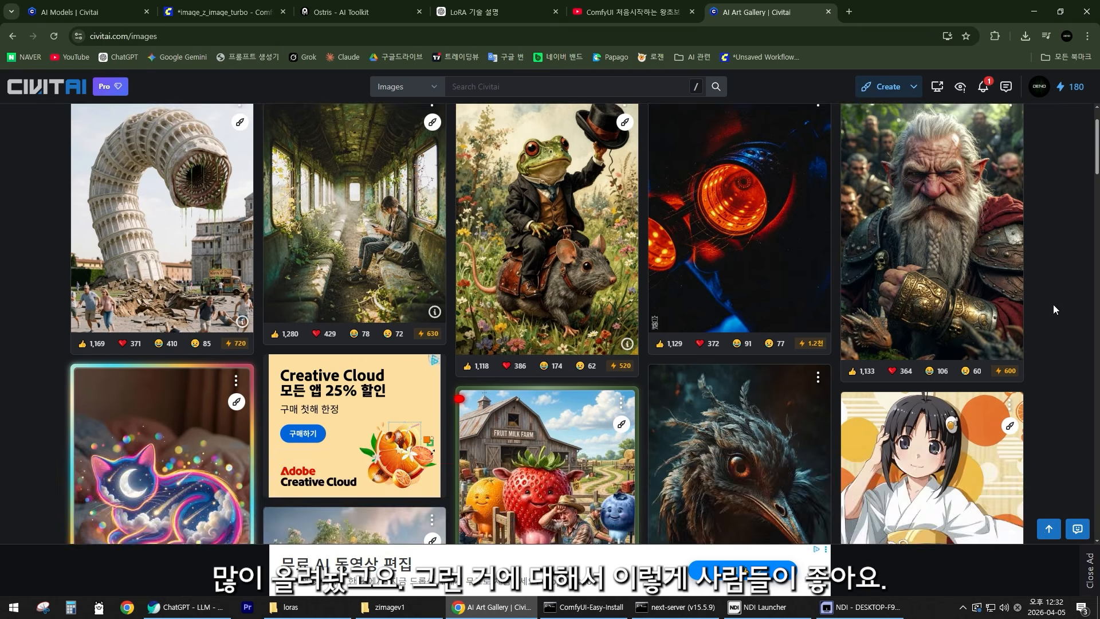
scroll(1053, 304, "up", 2)
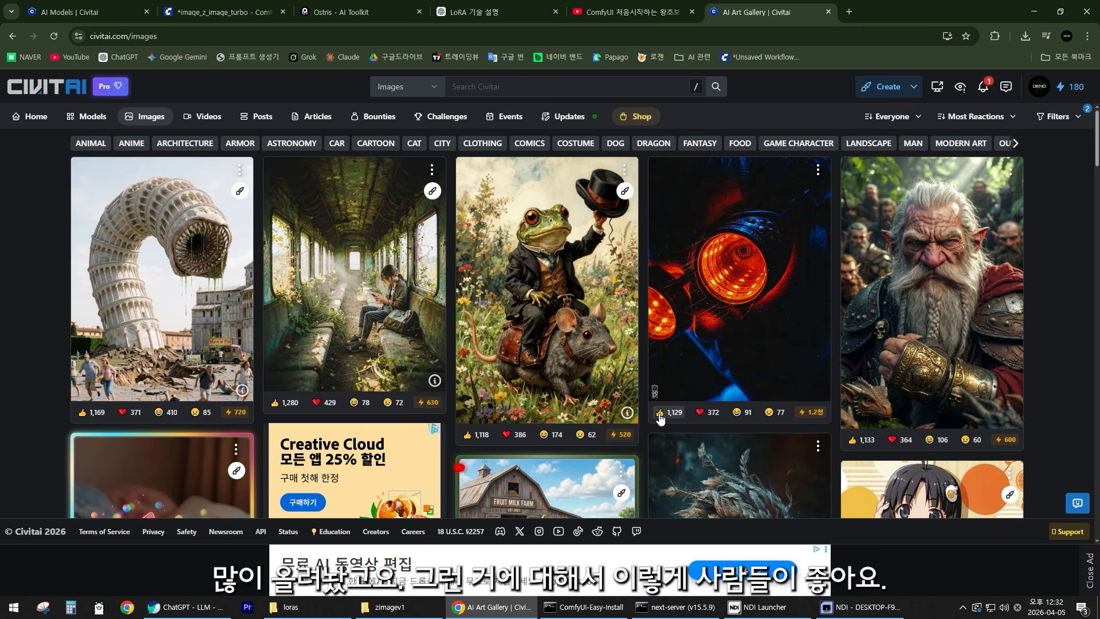
scroll(487, 356, "down", 8)
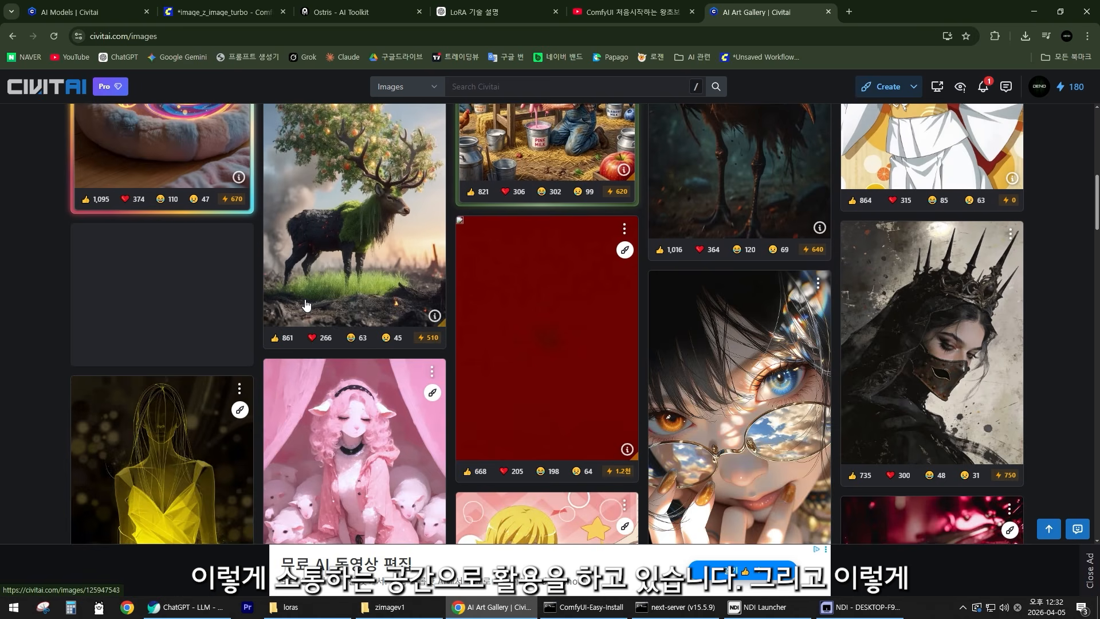
scroll(351, 299, "up", 7)
scroll(351, 298, "down", 10)
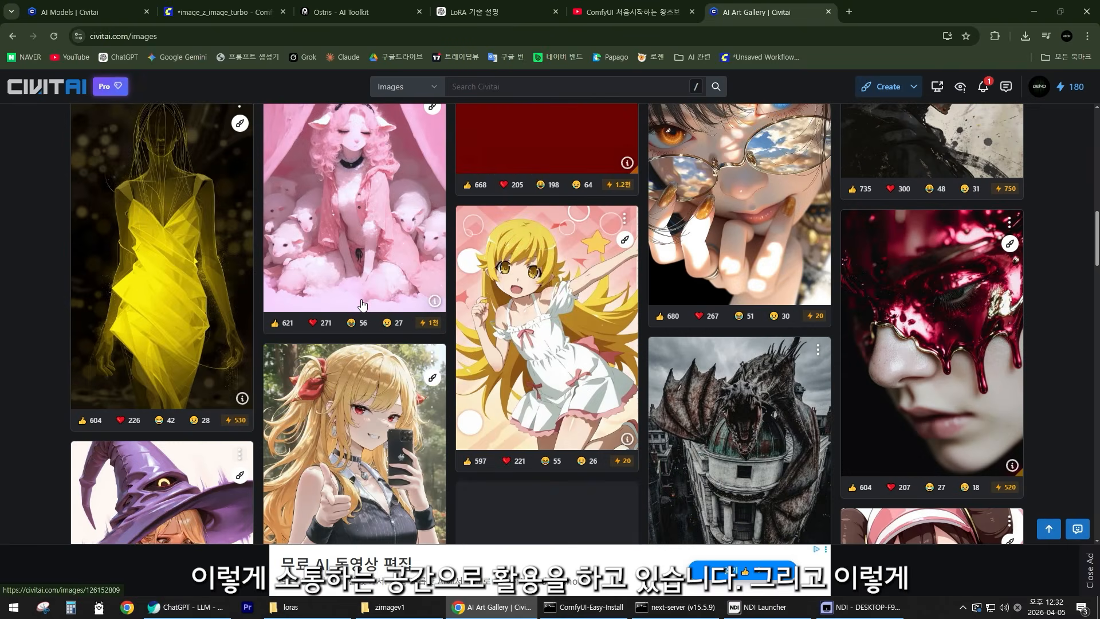
scroll(397, 296, "down", 5)
scroll(397, 295, "down", 10)
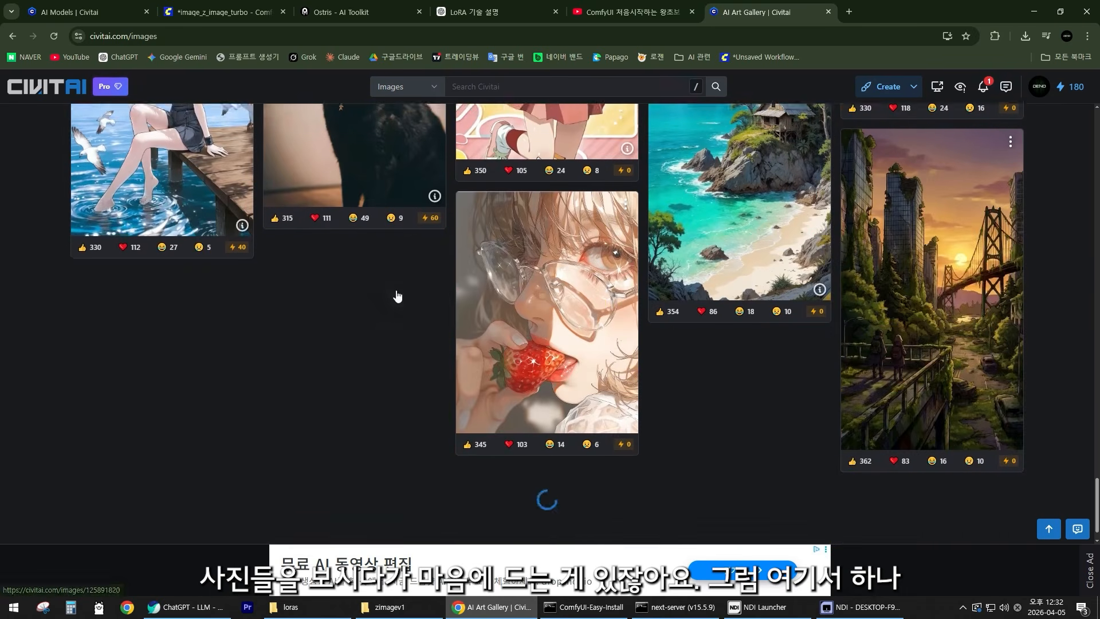
scroll(405, 289, "down", 15)
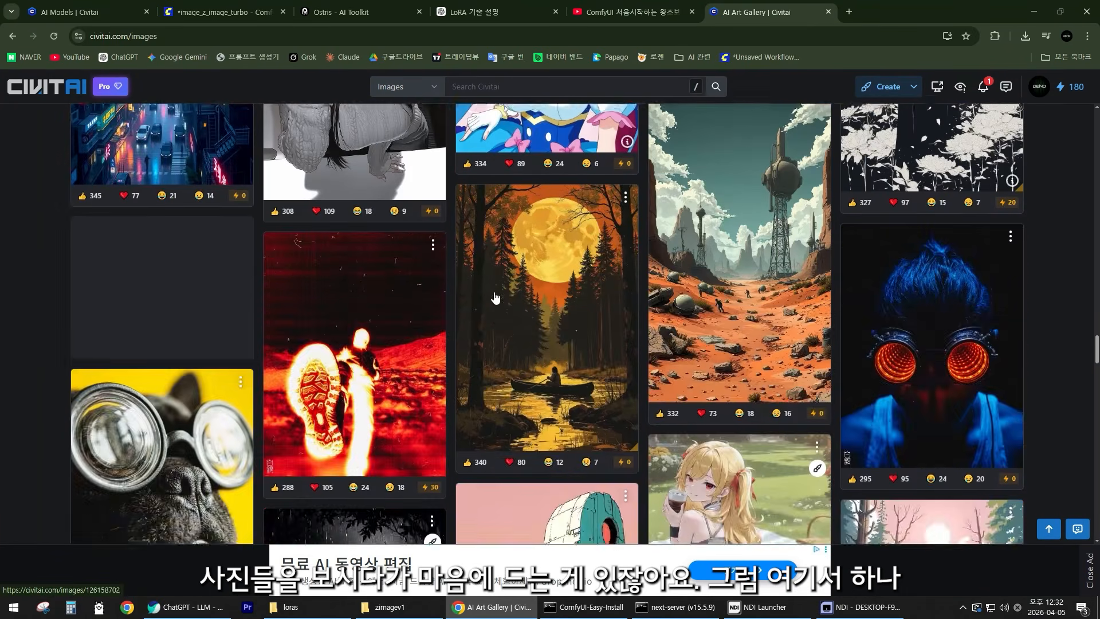
scroll(328, 290, "down", 15)
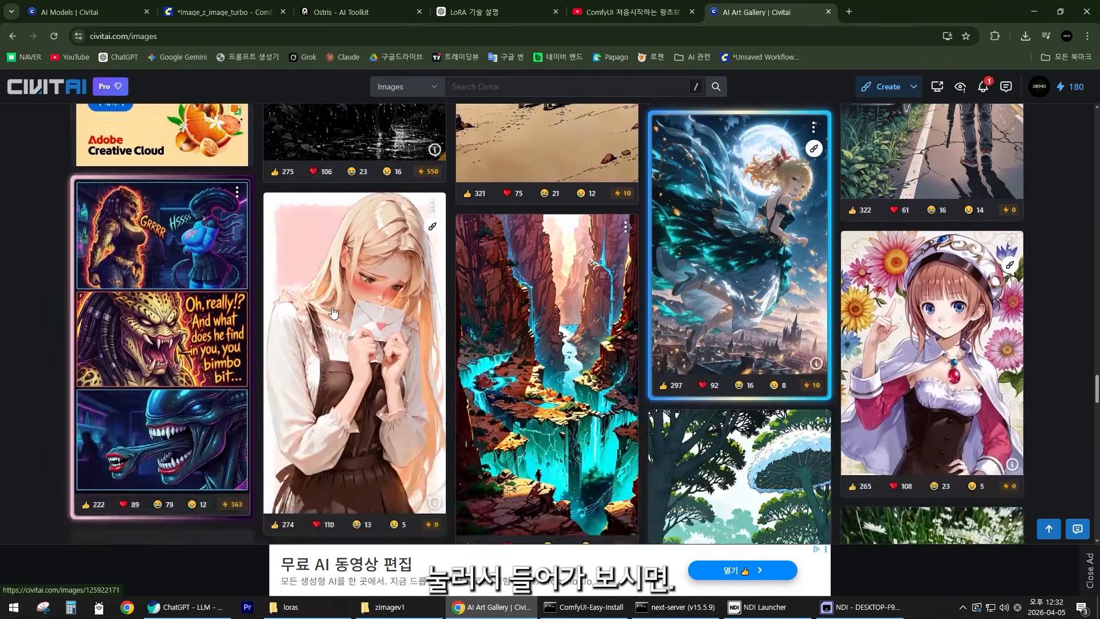
scroll(385, 326, "down", 15)
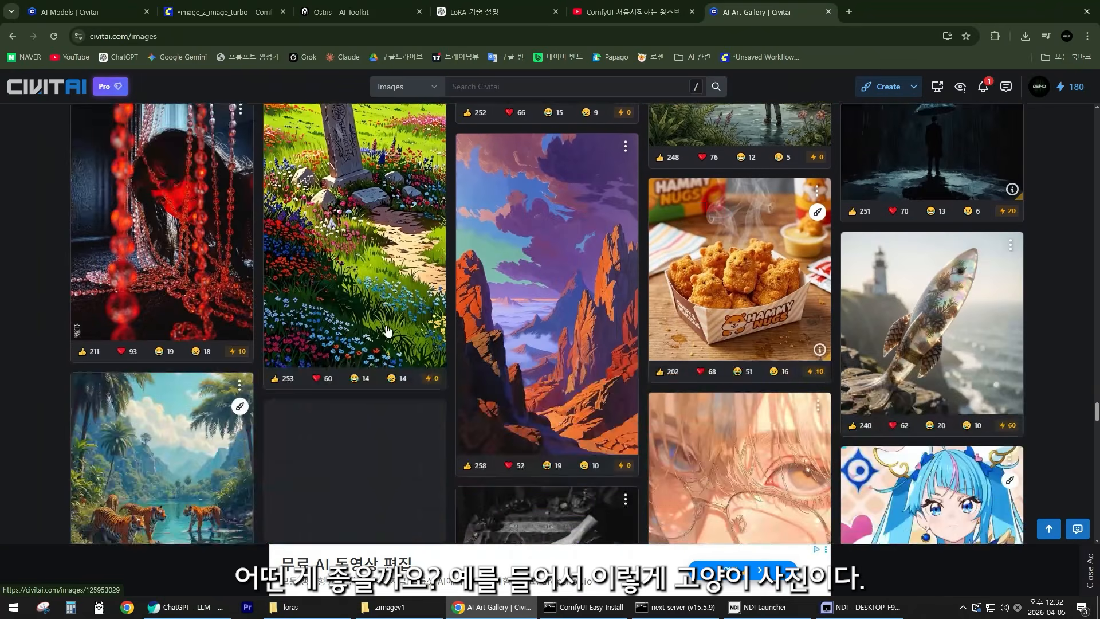
scroll(499, 340, "up", 3)
scroll(748, 383, "down", 4)
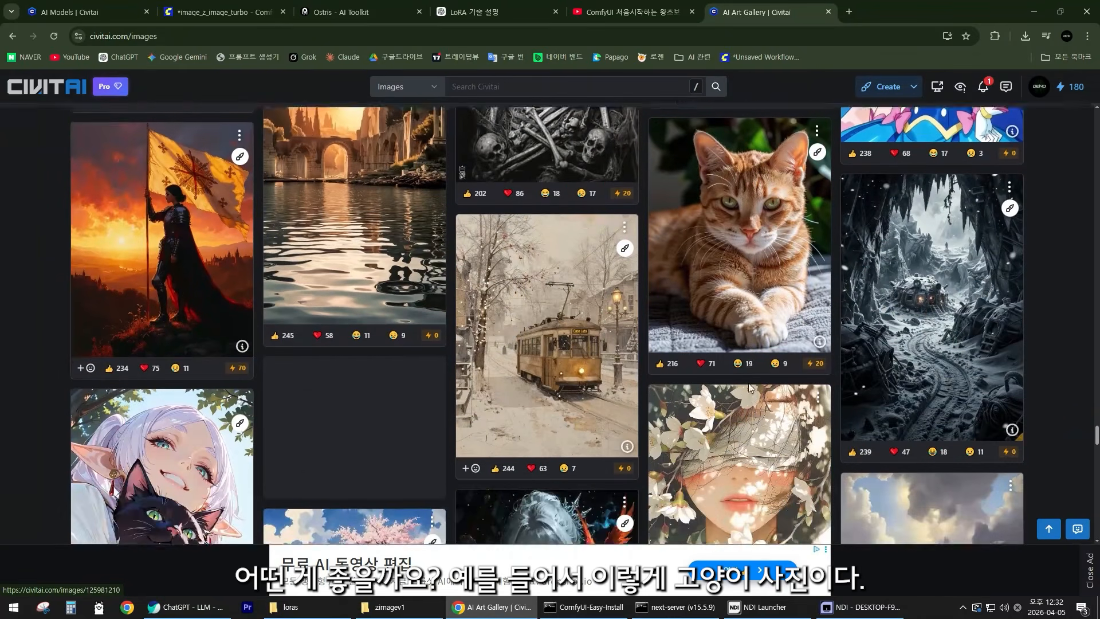
Open the ginger tabby cat image and expand the full prompt in its generation data.
left_click(737, 246)
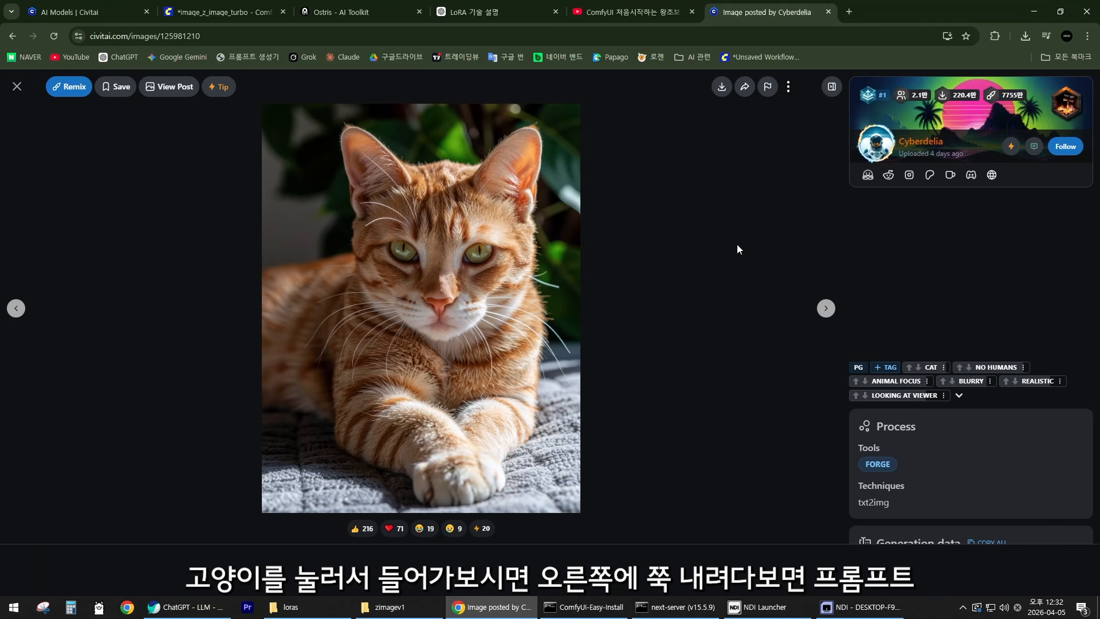
scroll(1008, 425, "down", 1)
scroll(971, 380, "down", 5)
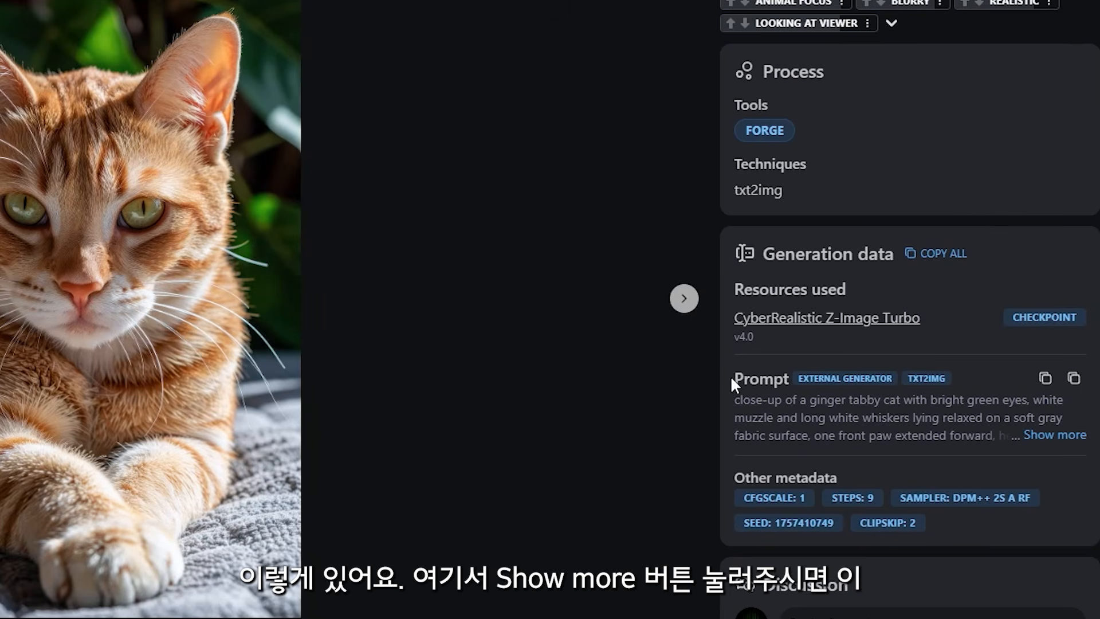
left_click_drag(732, 378, 1011, 427)
left_click(1012, 427)
left_click(1053, 436)
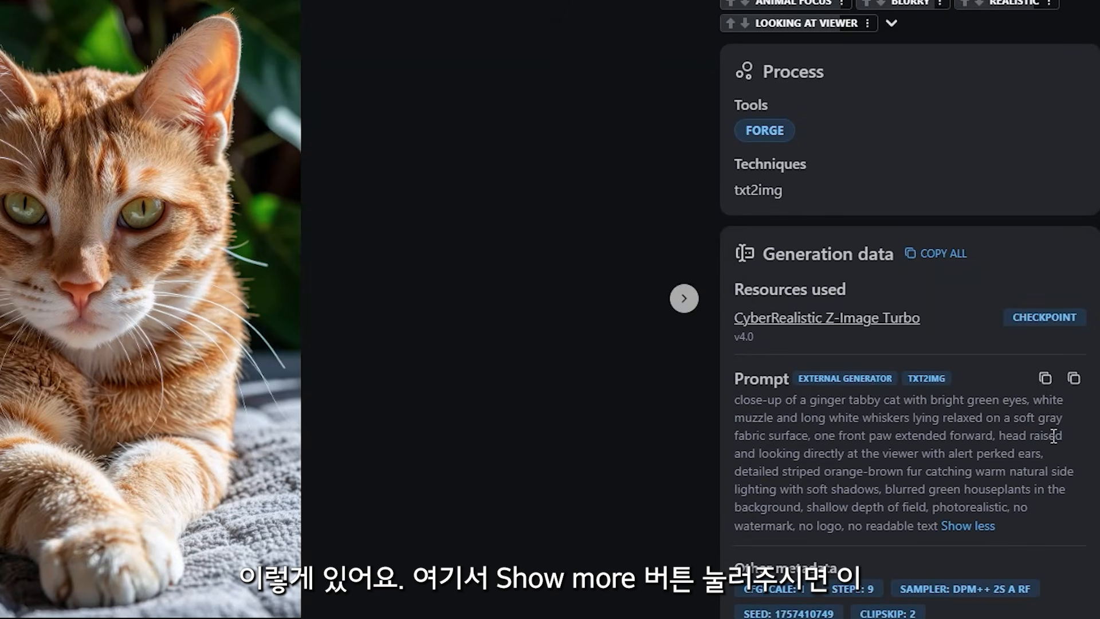
Read through the cat image's complete prompt, highlighting its text from beginning to end.
scroll(870, 430, "down", 2)
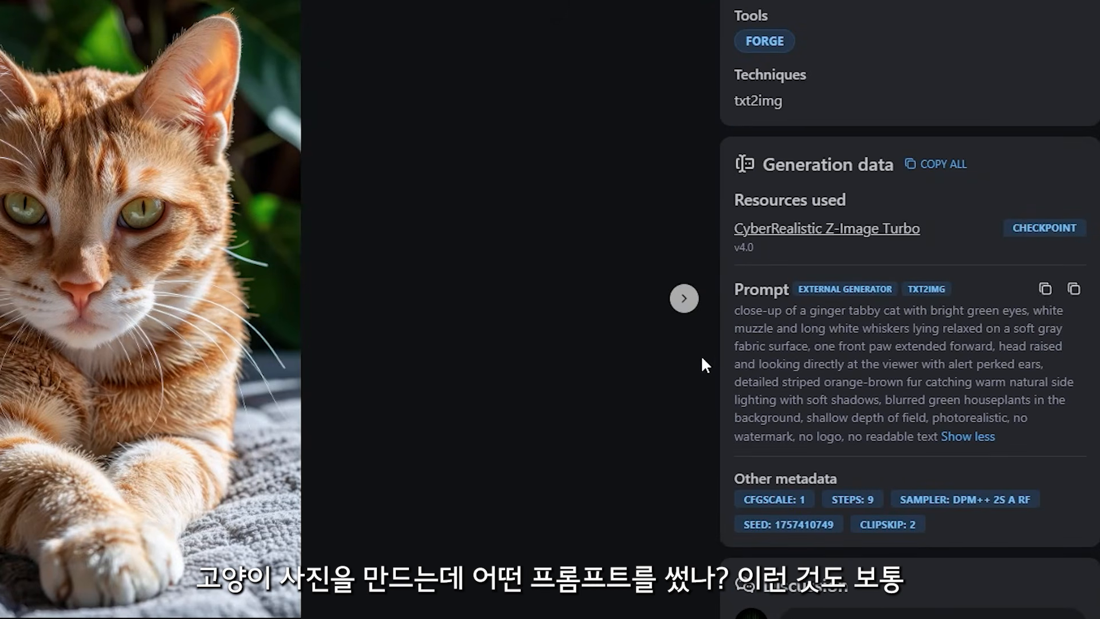
left_click_drag(731, 309, 943, 439)
left_click_drag(733, 310, 954, 441)
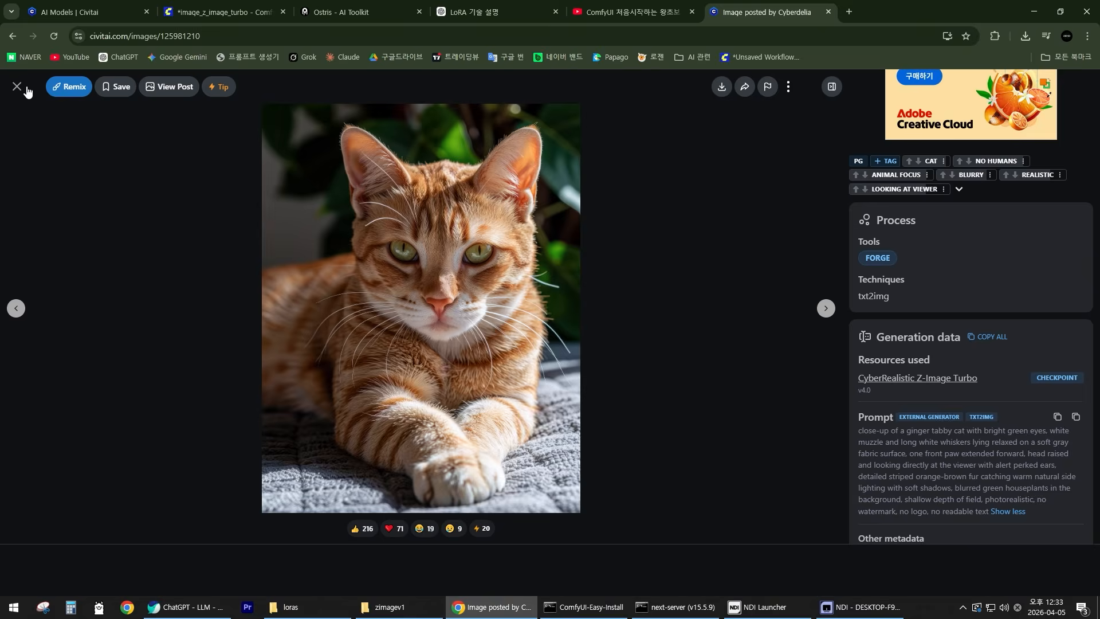
Close the cat image, return to the beginning of the gallery and open the Models category.
left_click(25, 88)
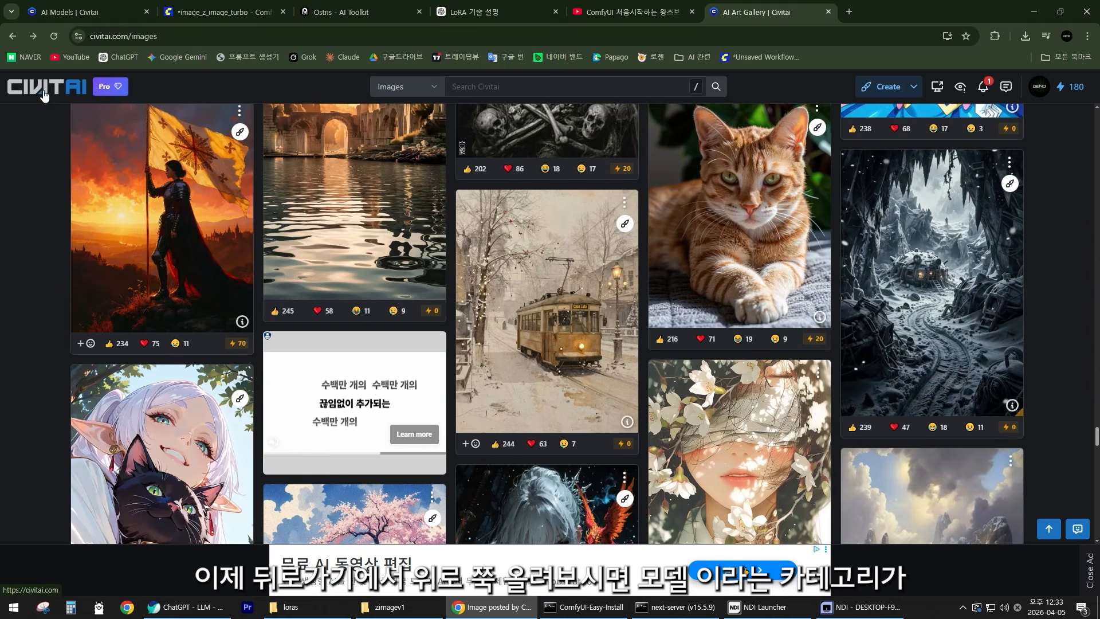
scroll(1087, 376, "up", 10)
left_click_drag(1097, 408, 1097, 117)
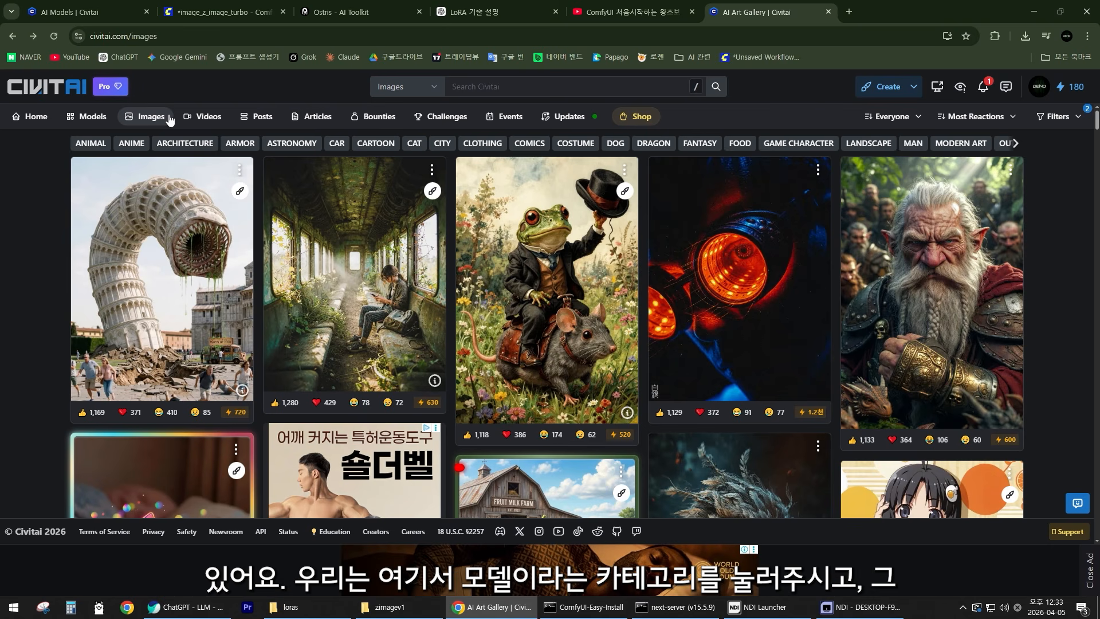
left_click(94, 116)
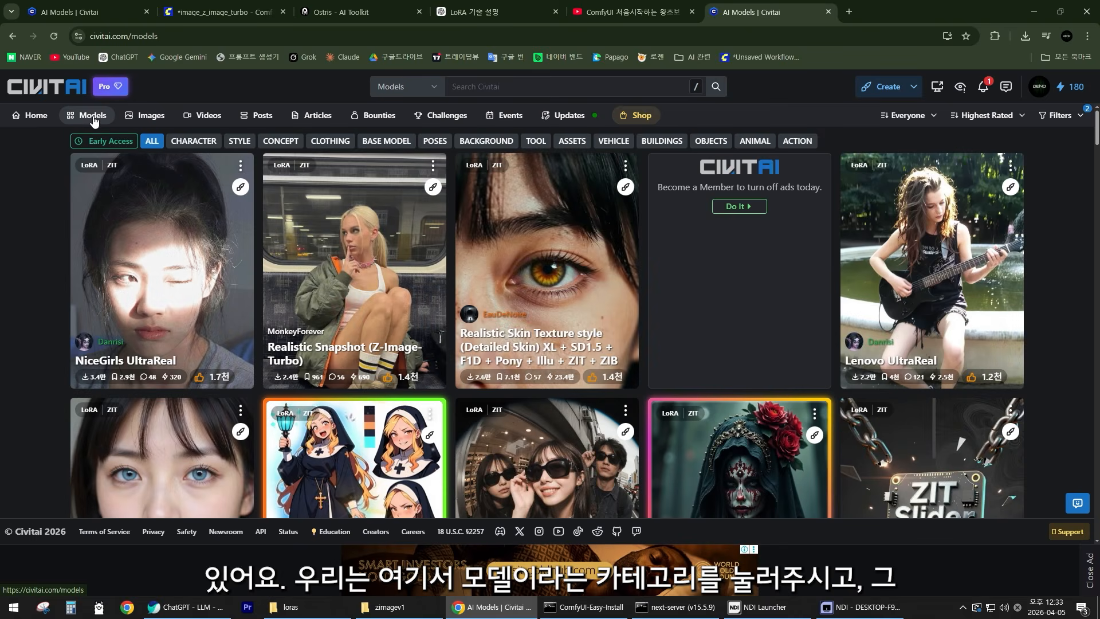
Open the model filters and have LoRA selected as the model type.
left_click(1060, 115)
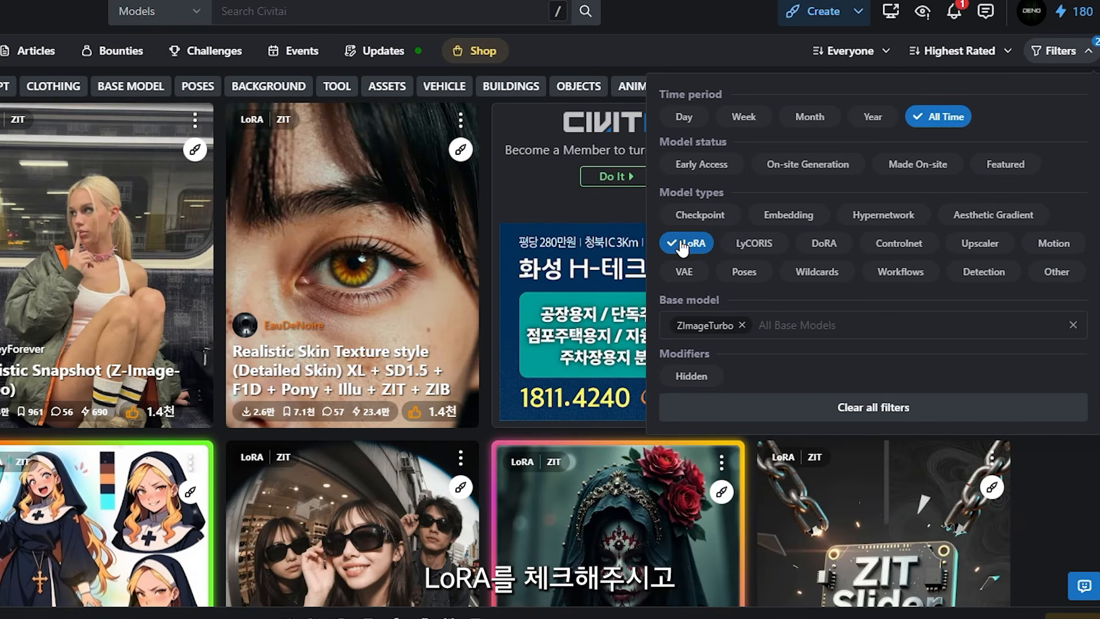
left_click(792, 256)
left_click(690, 247)
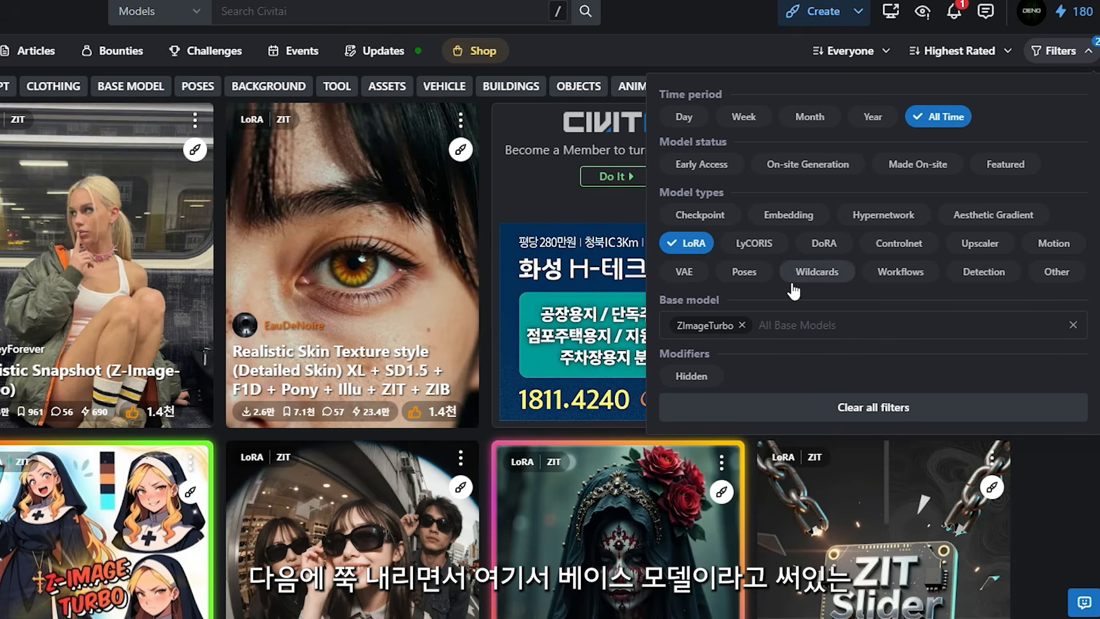
Clear the base model filter, choose ZImageTurbo as the base model and close the filters.
left_click(742, 326)
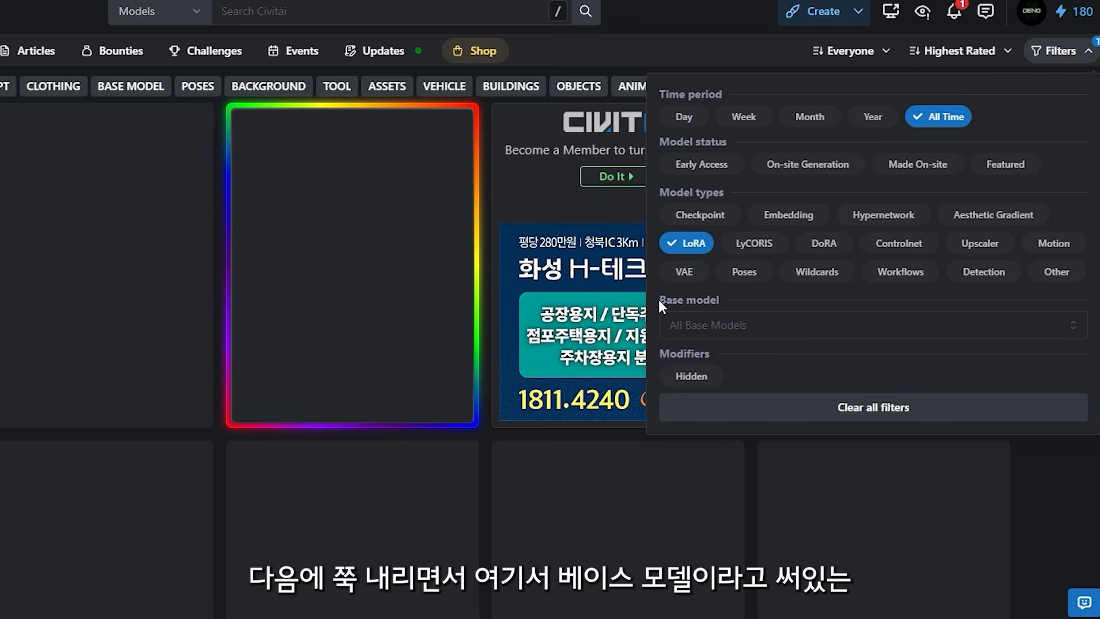
triple_click(693, 304)
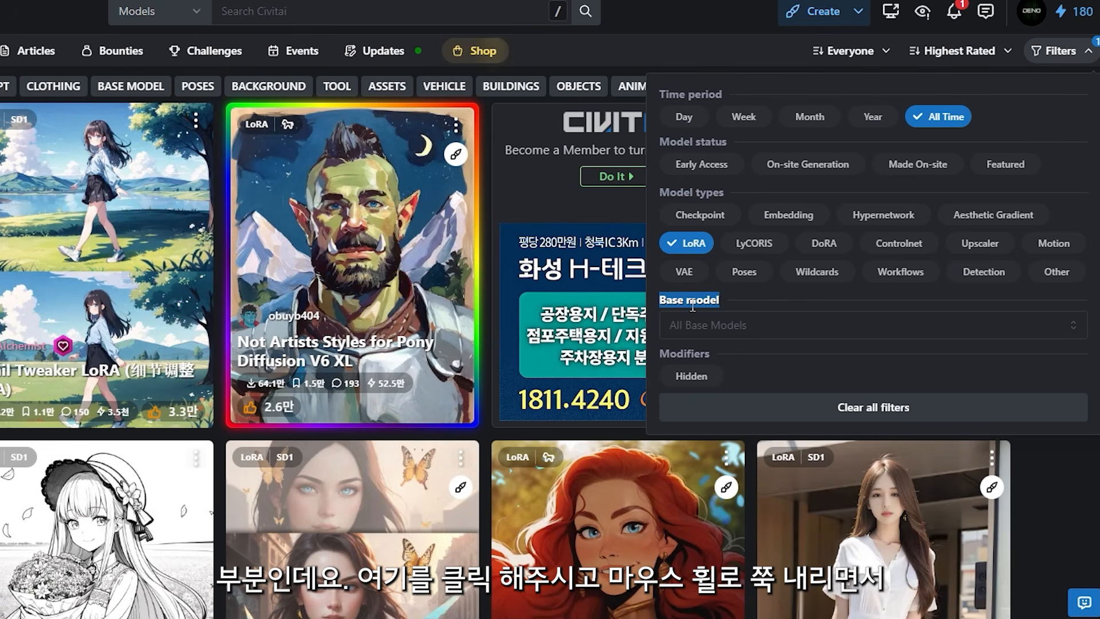
left_click(755, 327)
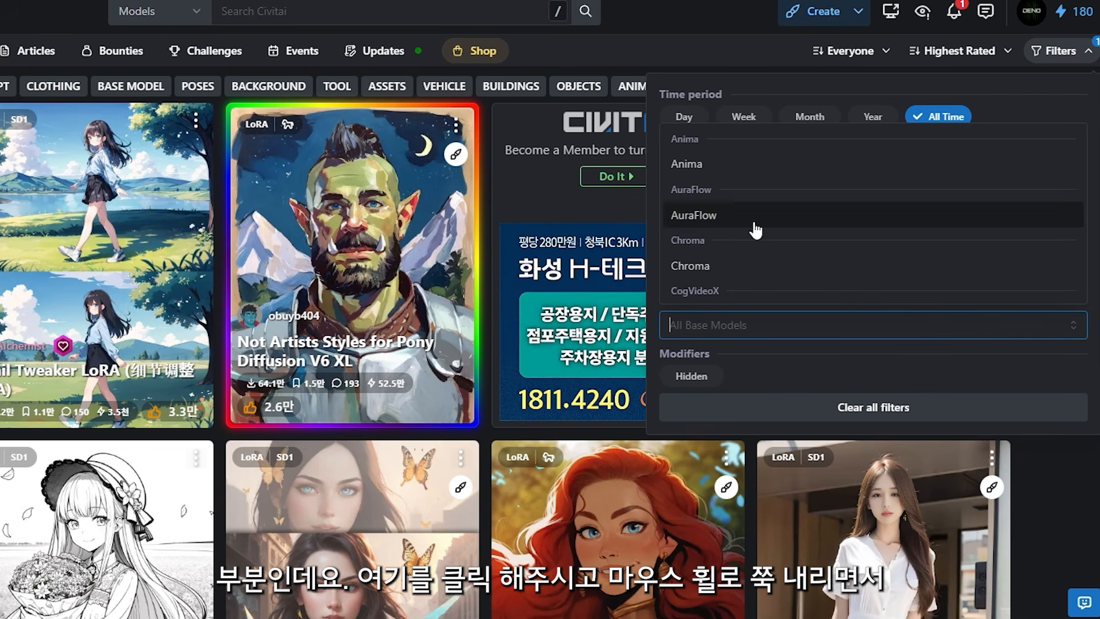
scroll(760, 198, "down", 10)
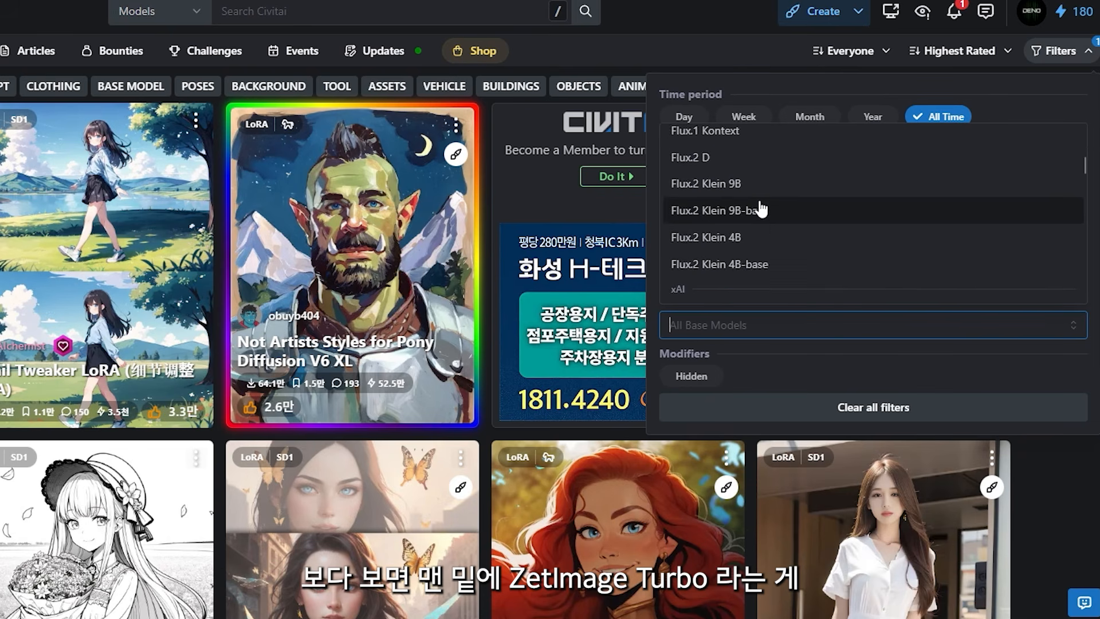
scroll(756, 200, "down", 8)
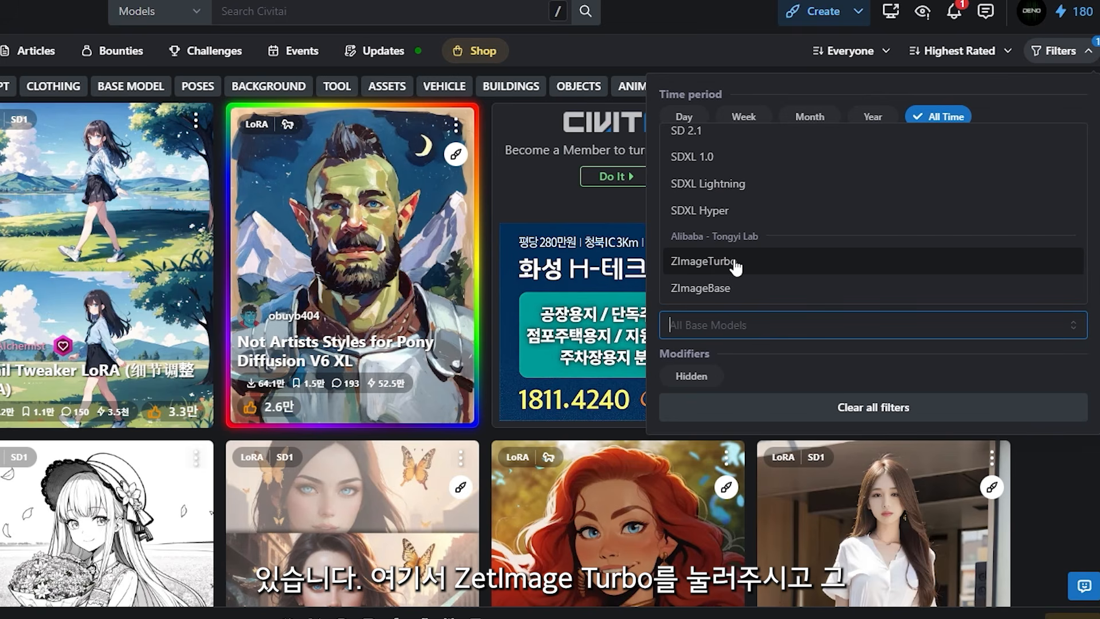
left_click(735, 264)
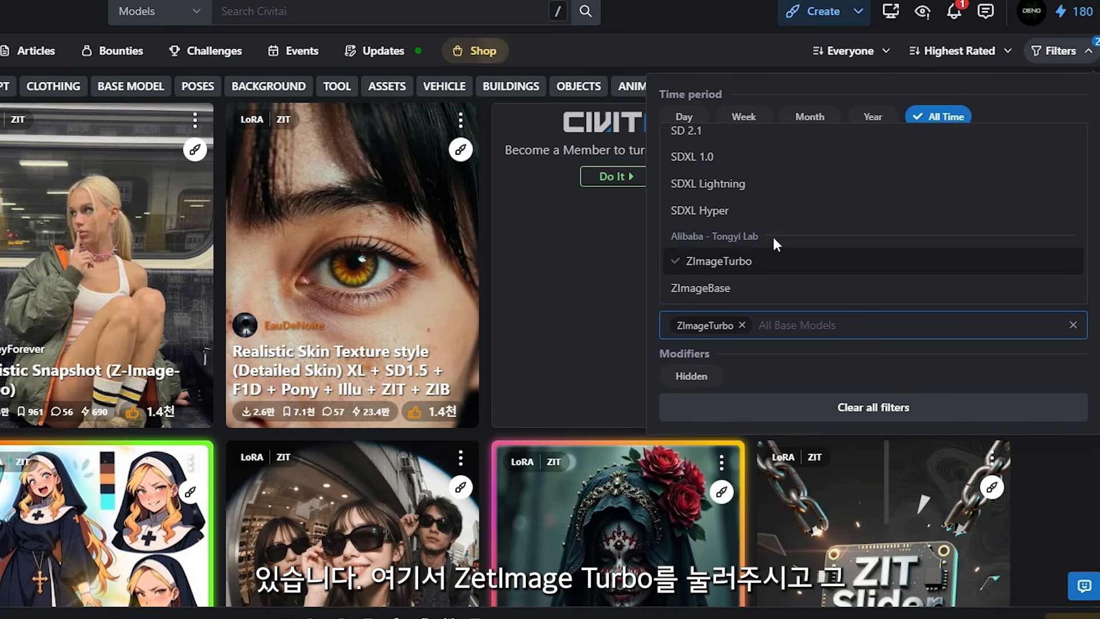
left_click(1059, 479)
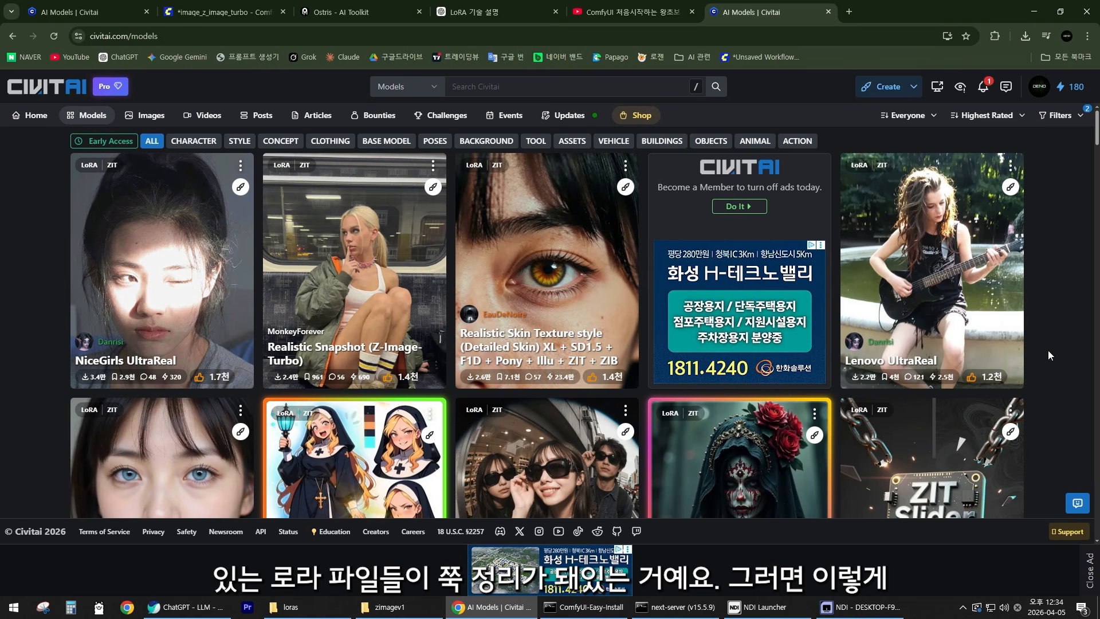
Look through the filtered Z-Image Turbo LoRA listing to examine the kinds of LoRAs offered, including character and art styles.
scroll(1047, 349, "down", 4)
scroll(1047, 349, "up", 4)
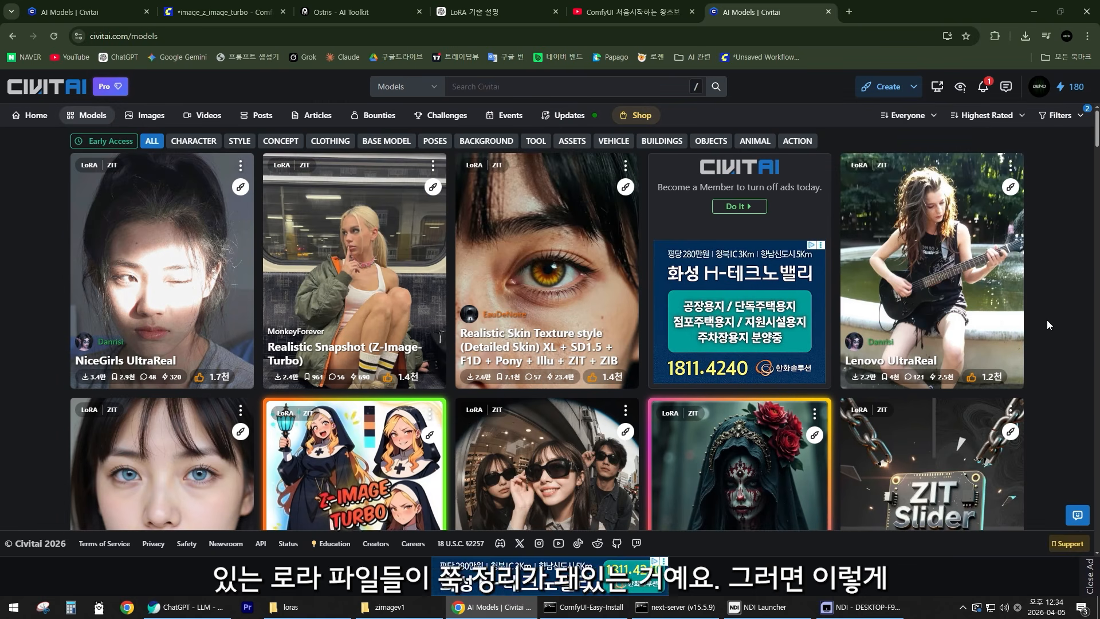
scroll(1043, 286, "down", 10)
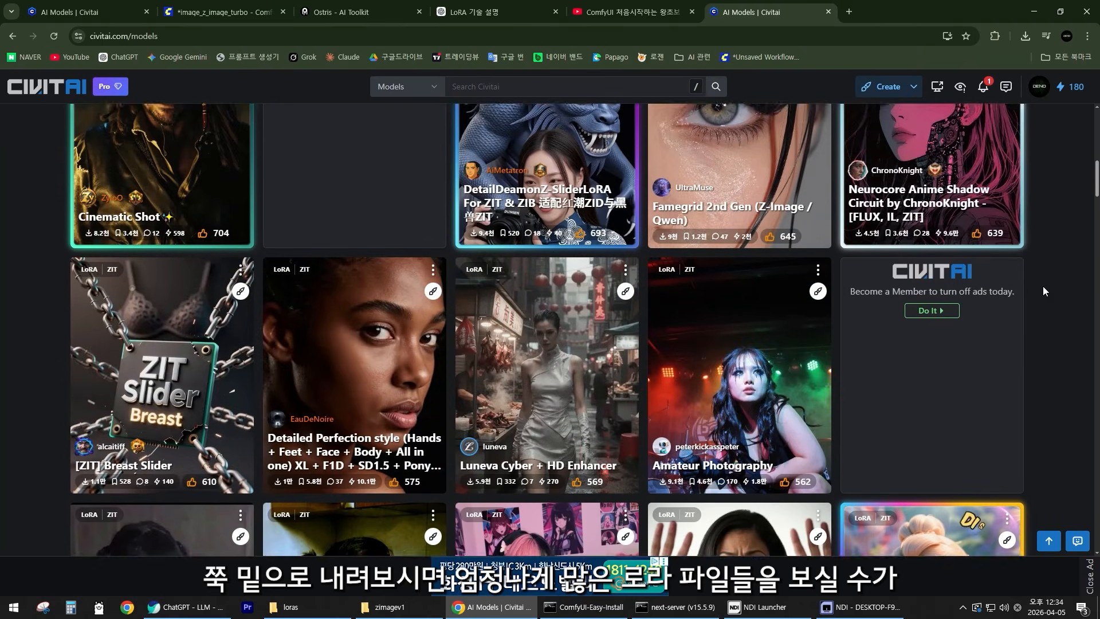
scroll(1043, 286, "down", 9)
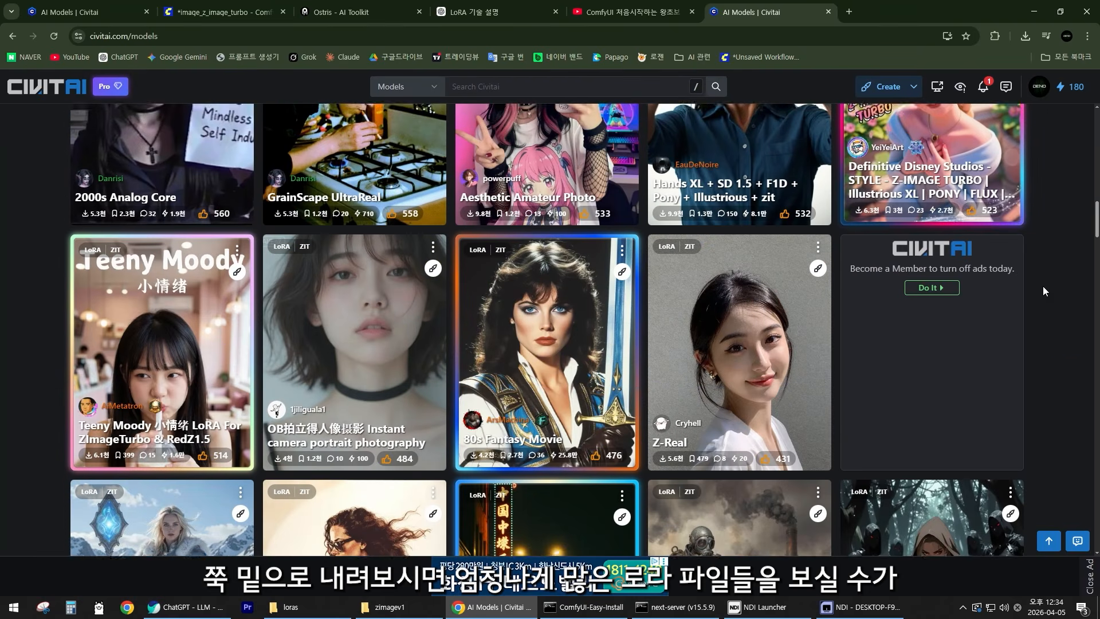
scroll(1042, 286, "down", 15)
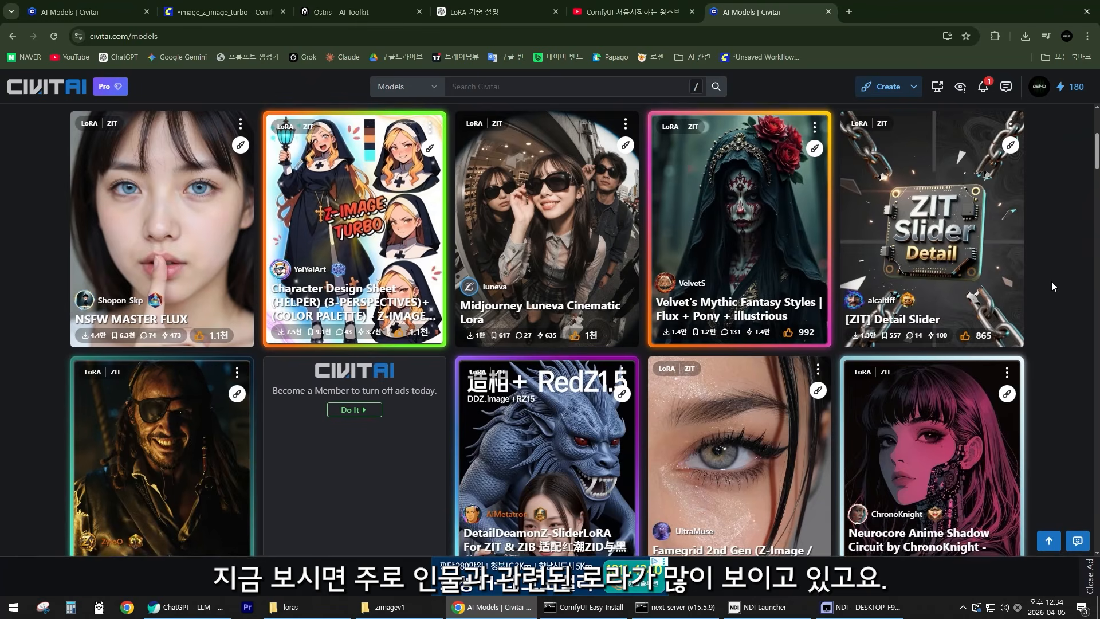
scroll(1051, 285, "down", 9)
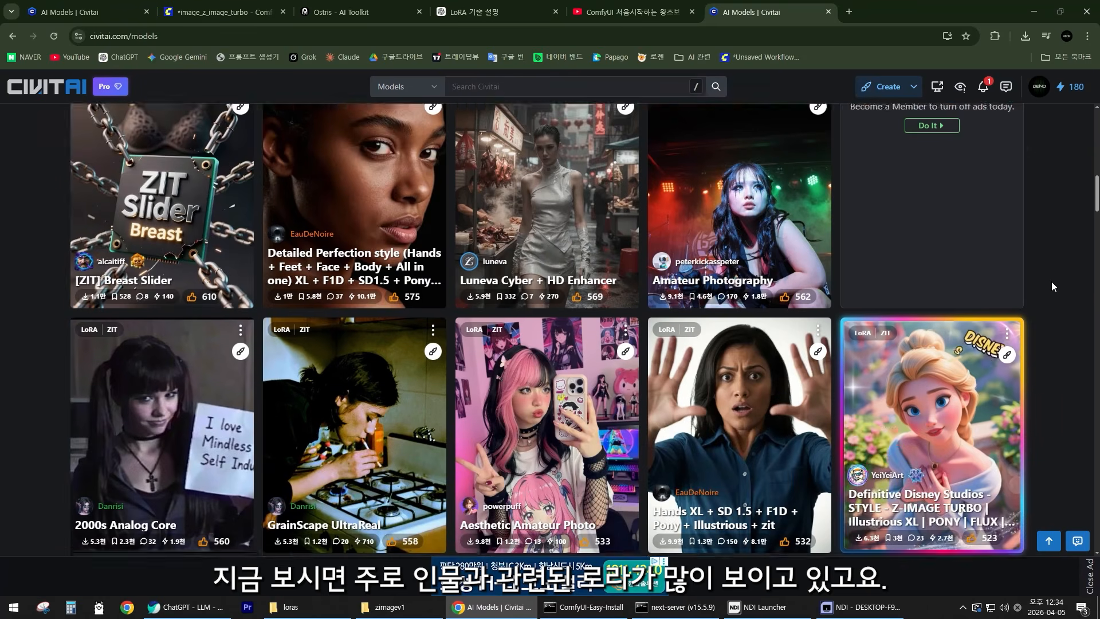
scroll(1050, 281, "down", 11)
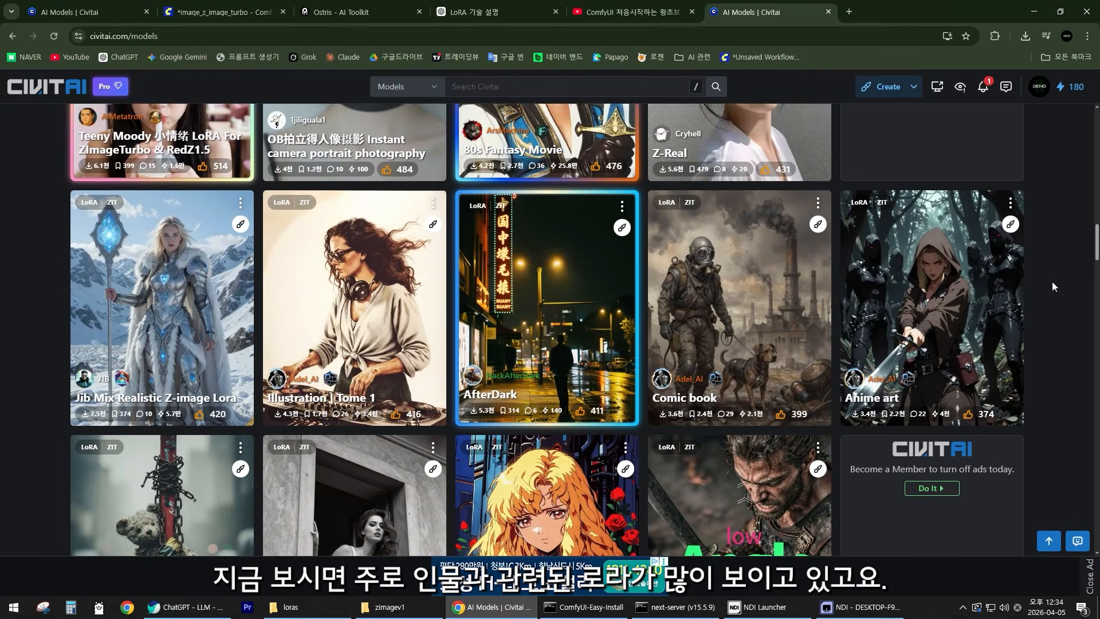
scroll(1052, 280, "down", 1)
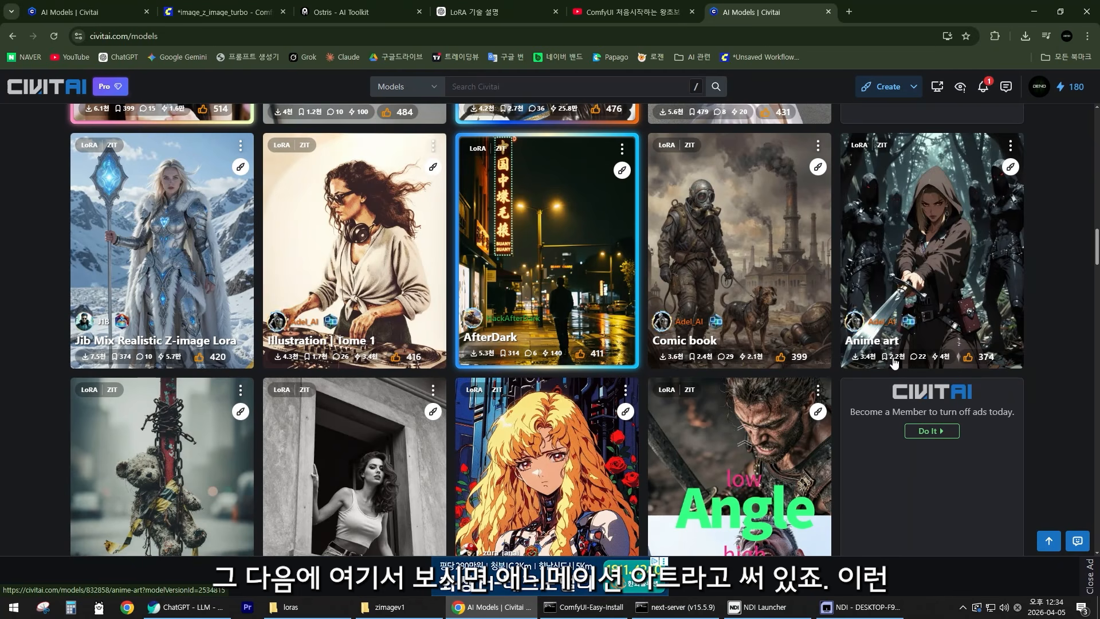
Open the Anime art LoRA page and flip through its sample images to examine the drawing style.
left_click(925, 250)
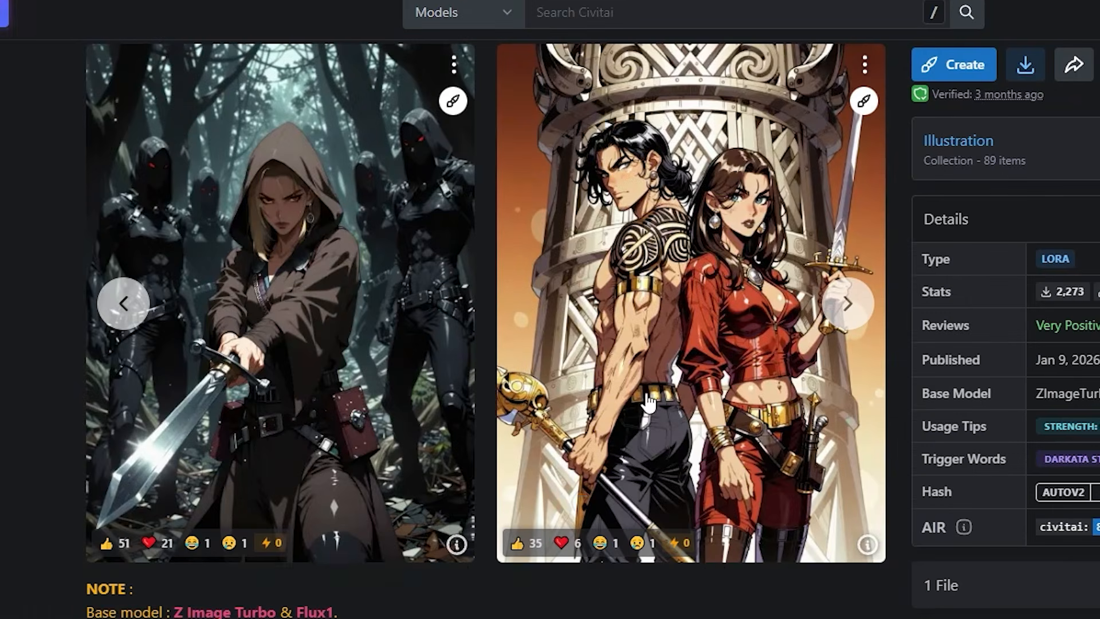
left_click(845, 303)
left_click(847, 304)
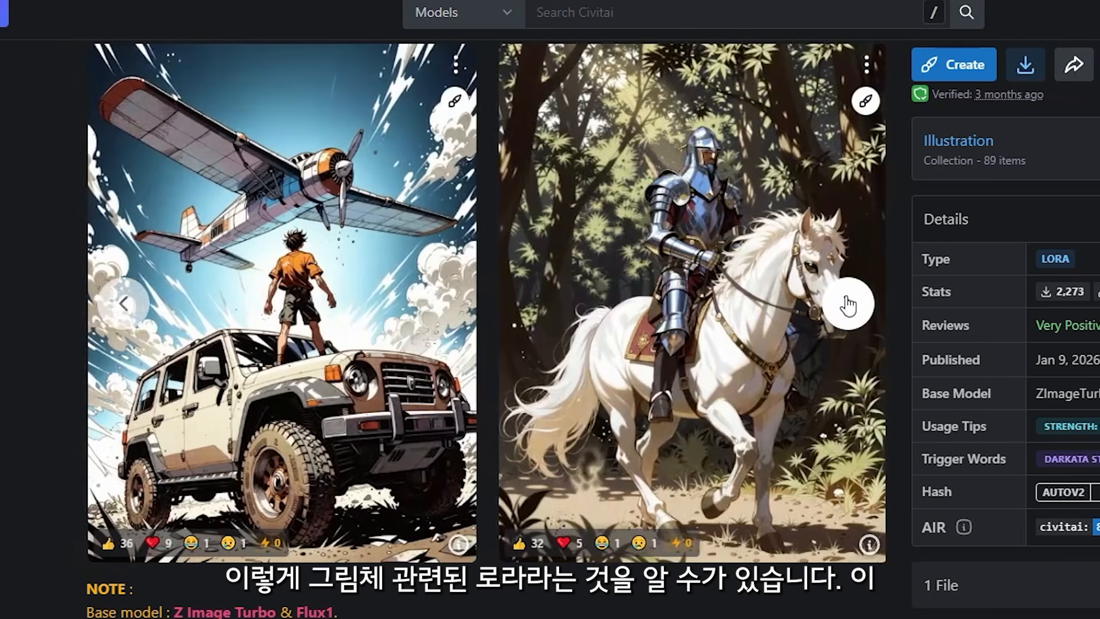
Flip through the remaining sample images of the Anime art LoRA to see how its style handles different subjects.
left_click(848, 304)
left_click(848, 304)
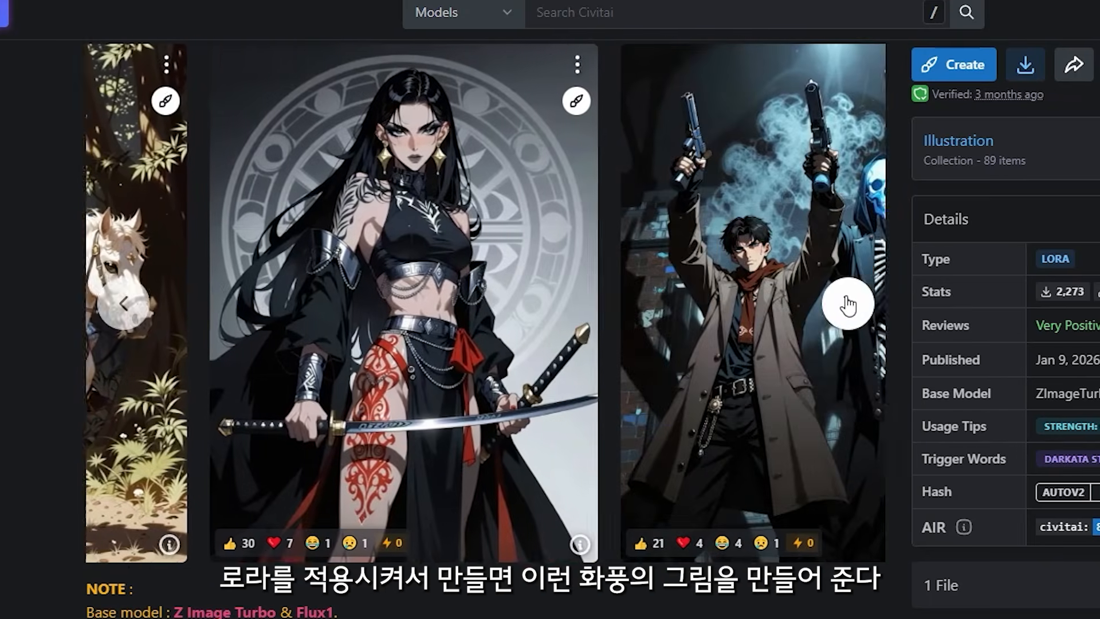
left_click(848, 304)
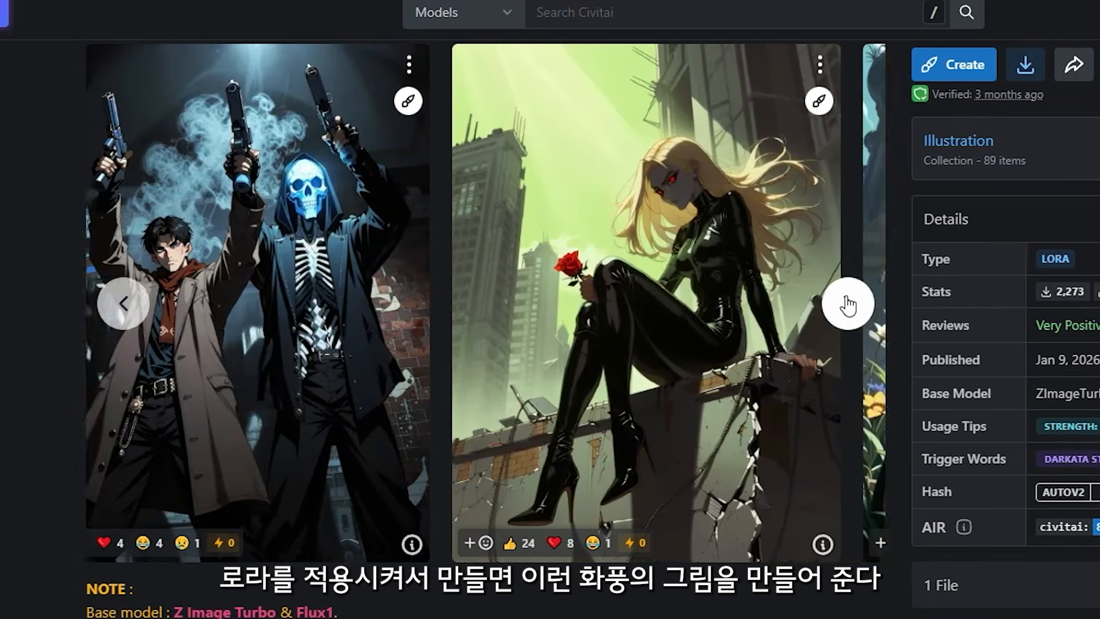
left_click(848, 305)
left_click(847, 304)
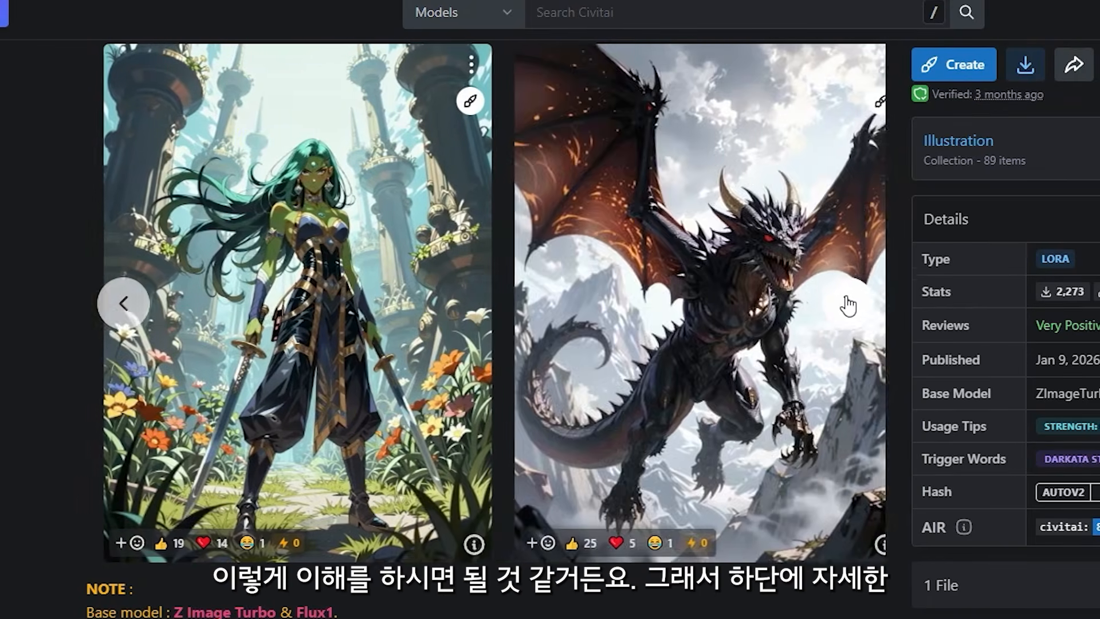
left_click(848, 304)
Go to the creator's notes below the sample images and translate the page into Korean.
scroll(520, 345, "down", 5)
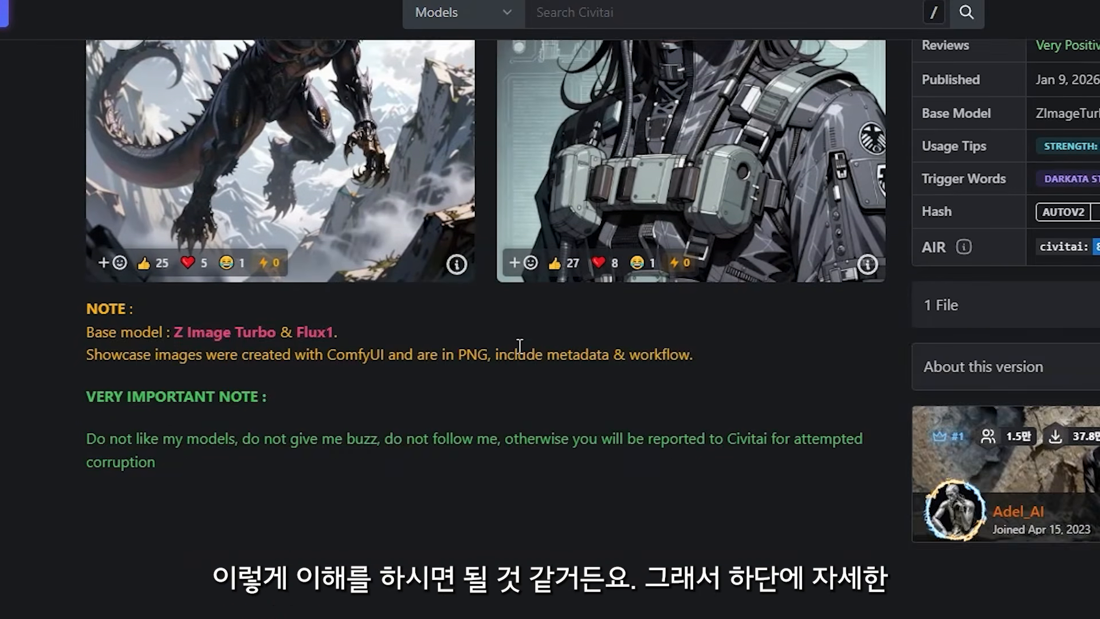
scroll(520, 346, "up", 2)
left_click_drag(91, 401, 307, 565)
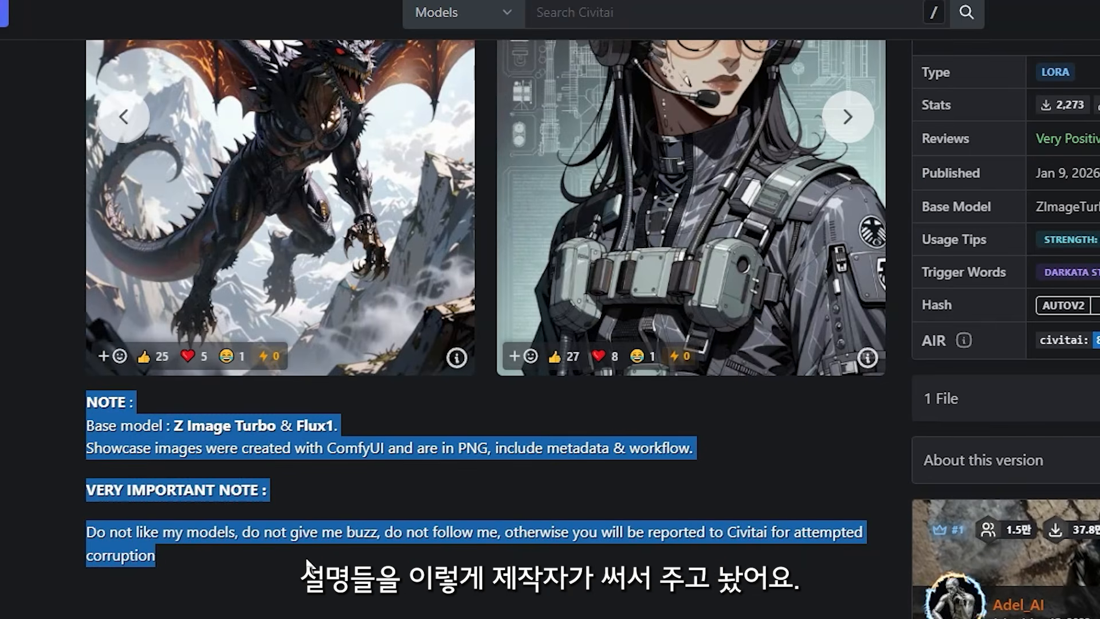
left_click(306, 564)
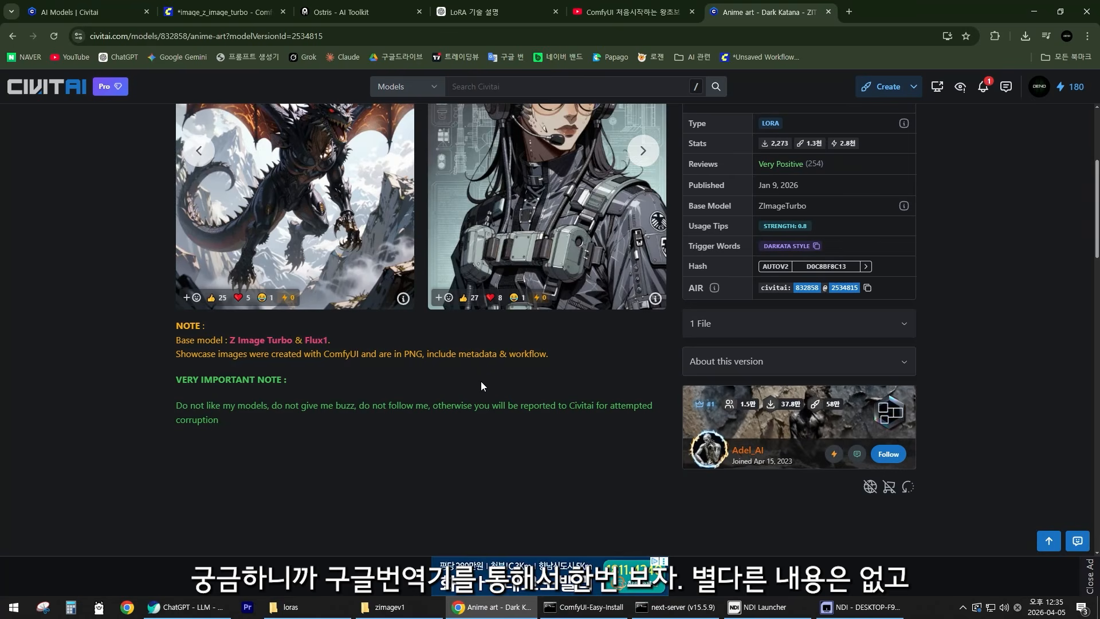
right_click(582, 491)
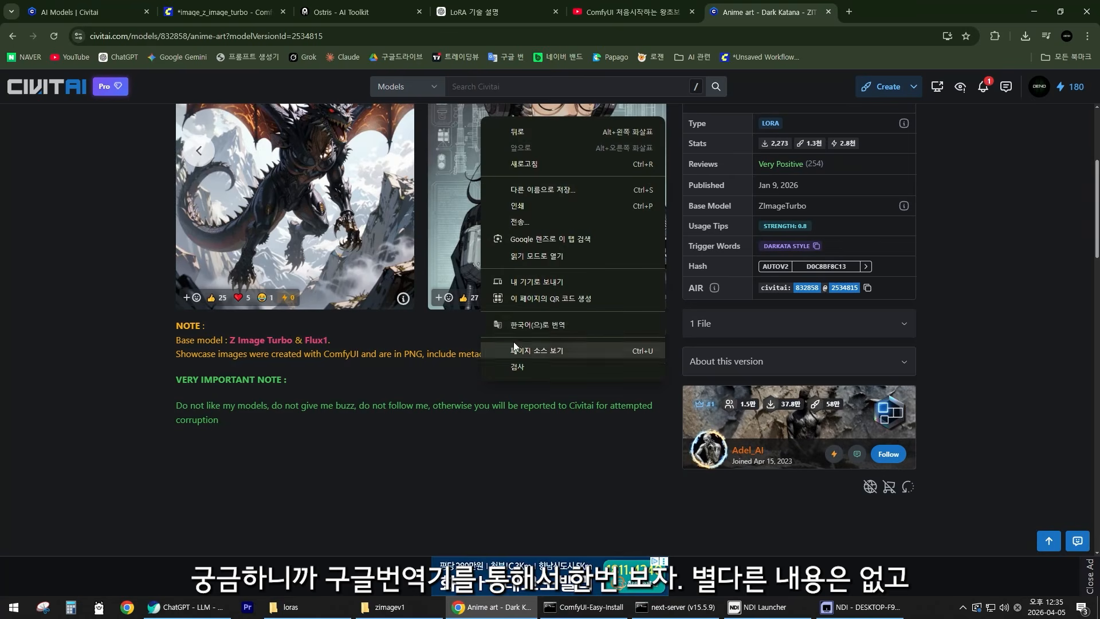
left_click(541, 324)
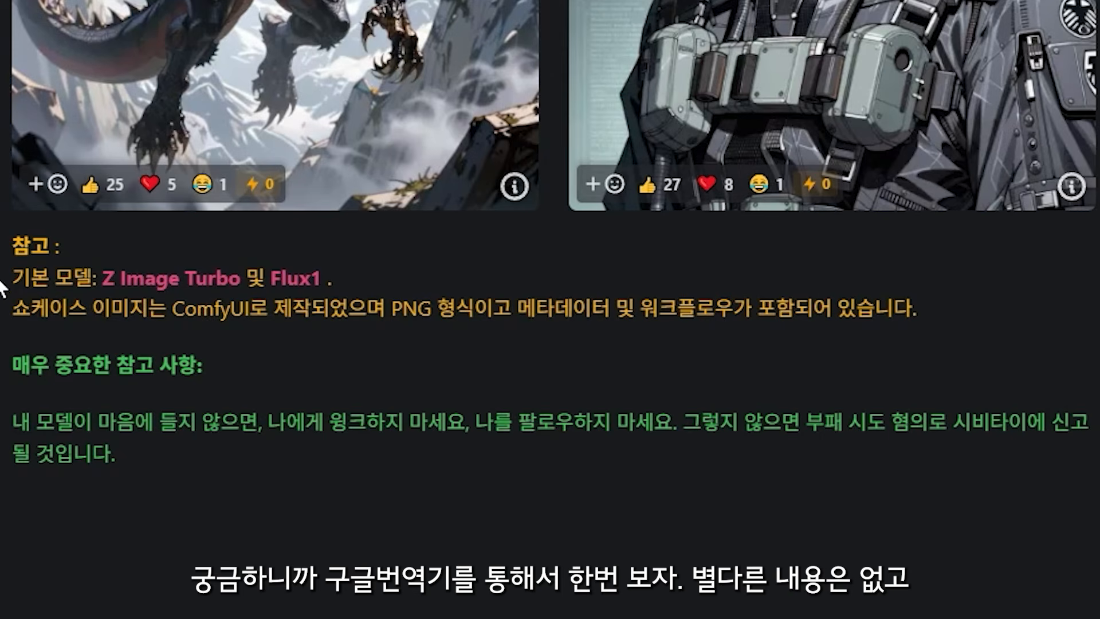
Read the translated creator's notes, especially the very important note, and return to the LoRA listing.
mouse_move(10, 243)
left_mouse_down()
mouse_move(172, 367)
mouse_move(327, 457)
mouse_move(27, 251)
left_mouse_up()
left_click_drag(188, 435, 19, 422)
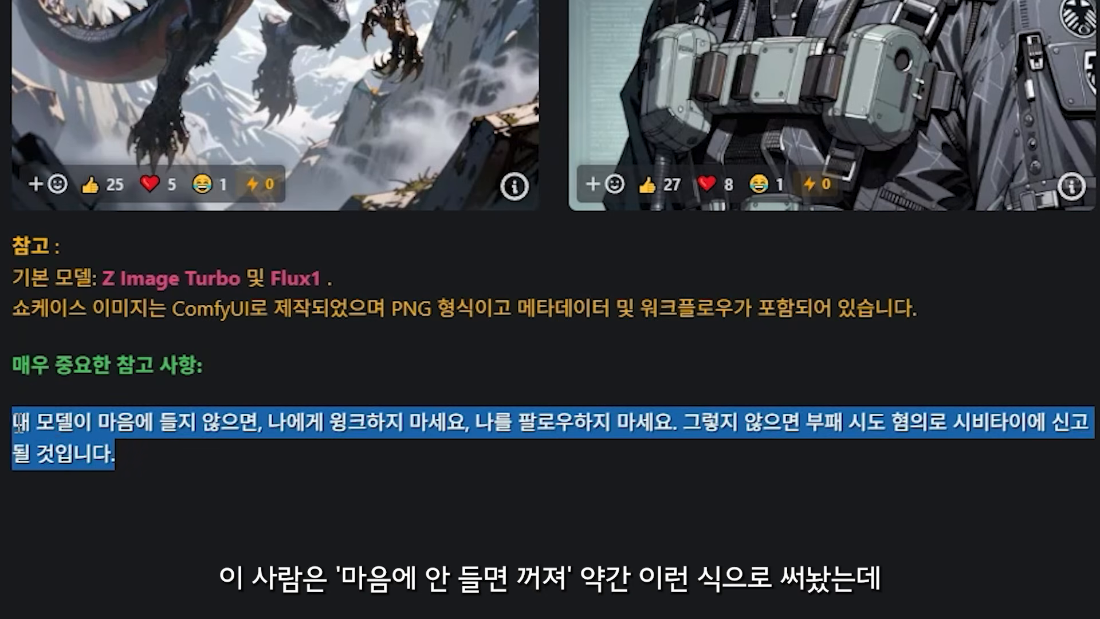
left_click_drag(205, 453, 11, 418)
left_click(297, 428)
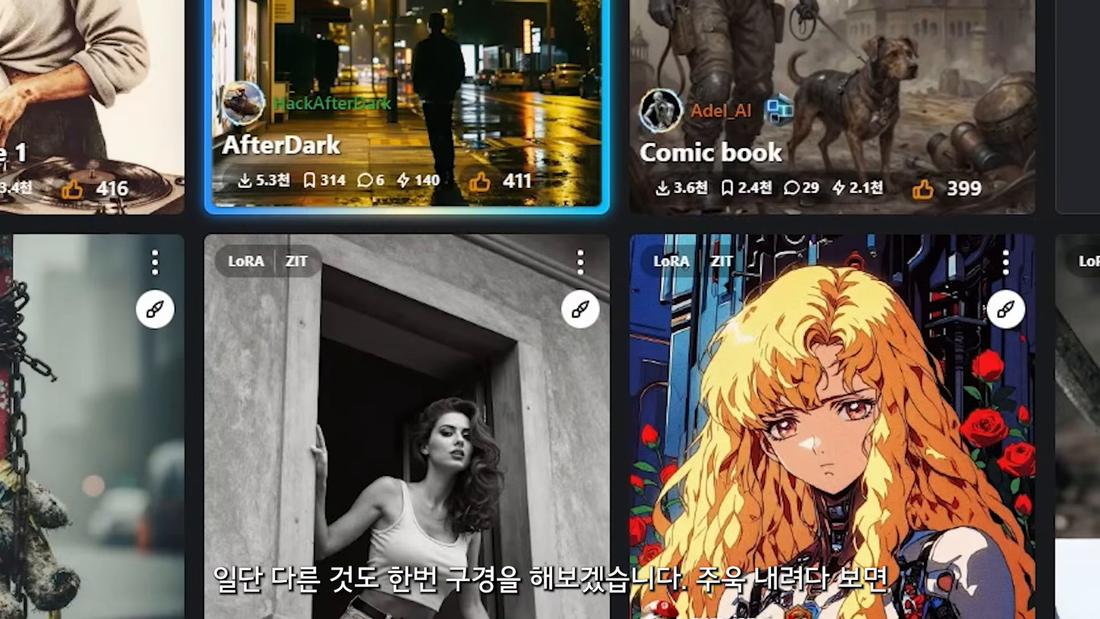
Browse further down the Z-Image Turbo LoRA listing, open the candid Instax photo LoRA and look over its page.
scroll(550, 309, "down", 5)
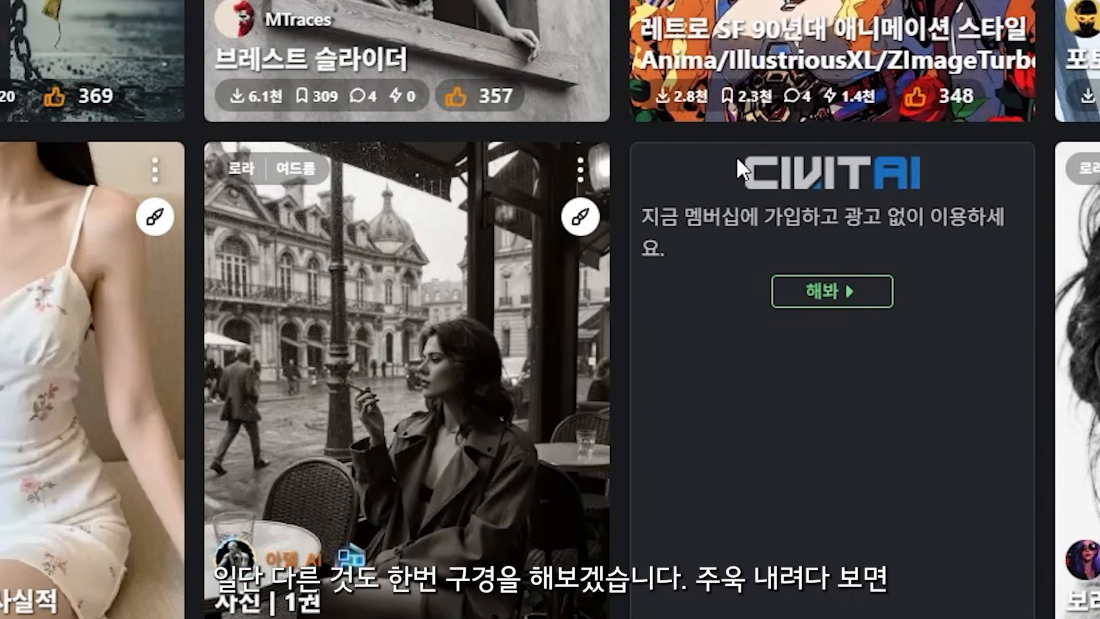
scroll(525, 309, "down", 5)
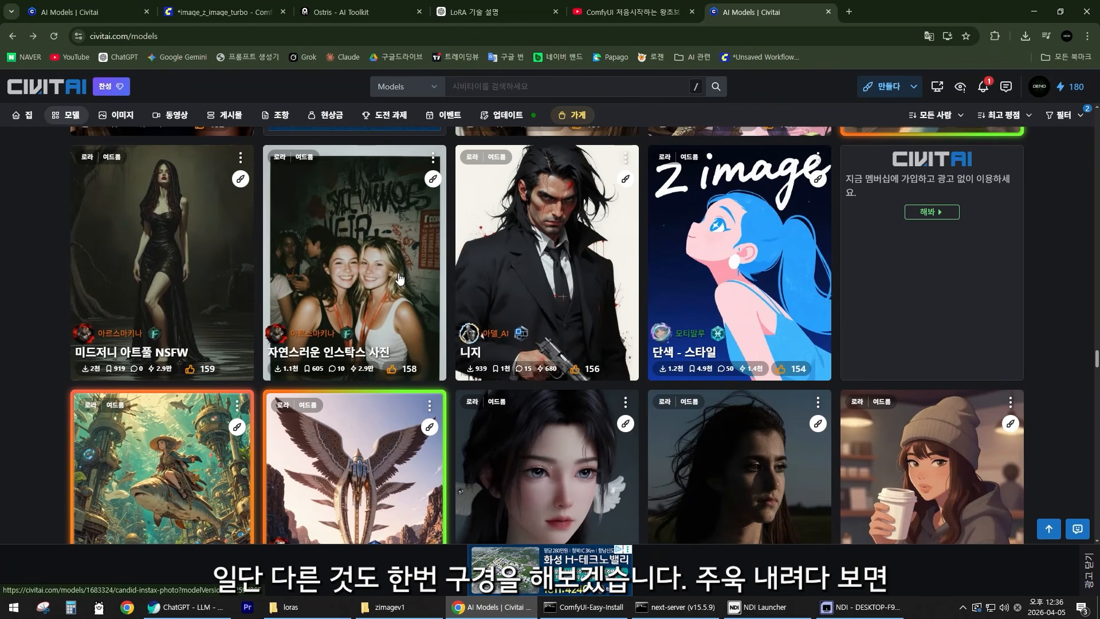
left_click(361, 298)
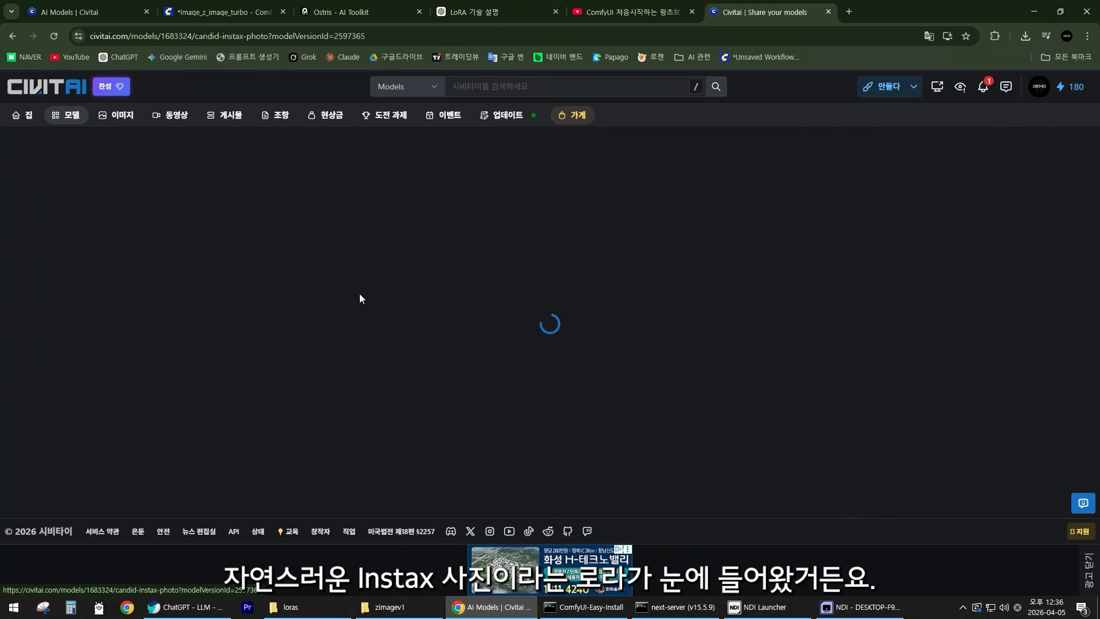
scroll(616, 334, "down", 2)
scroll(617, 335, "down", 3)
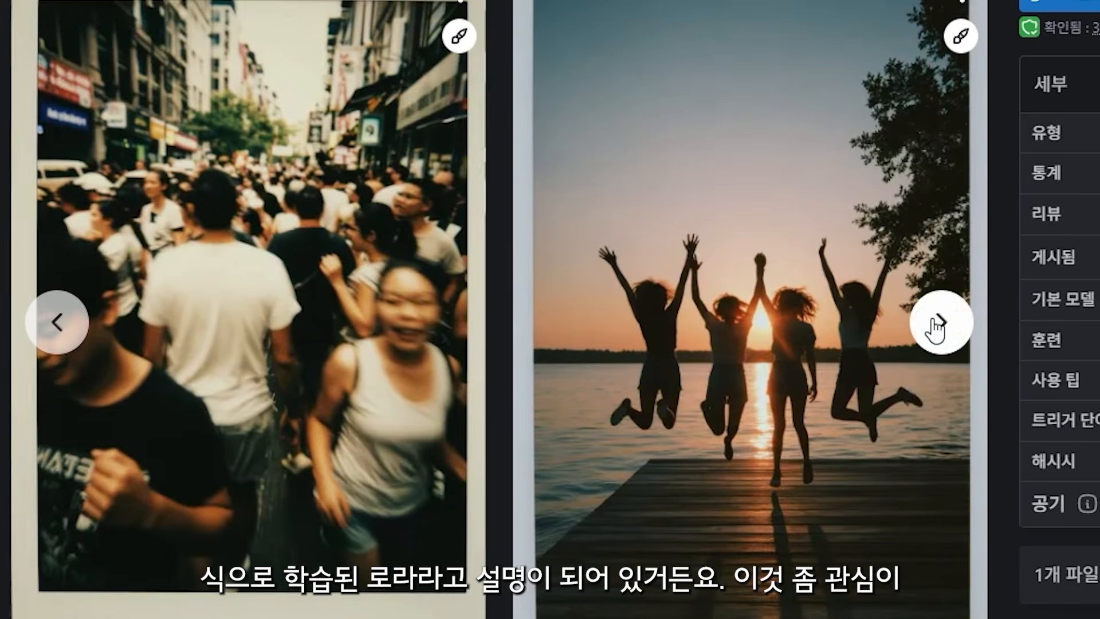
Check the Candid Instax Photo LoRA's sample images and base model on Civitai, and download its ZImageTurbo version.
left_click(932, 328)
left_click(933, 328)
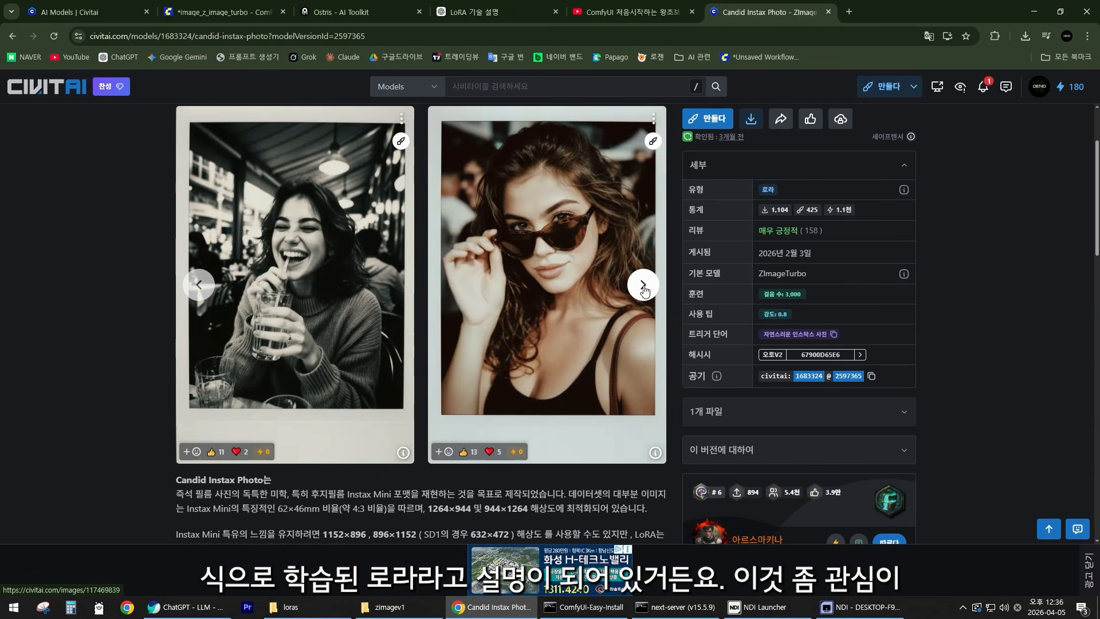
left_click(644, 287)
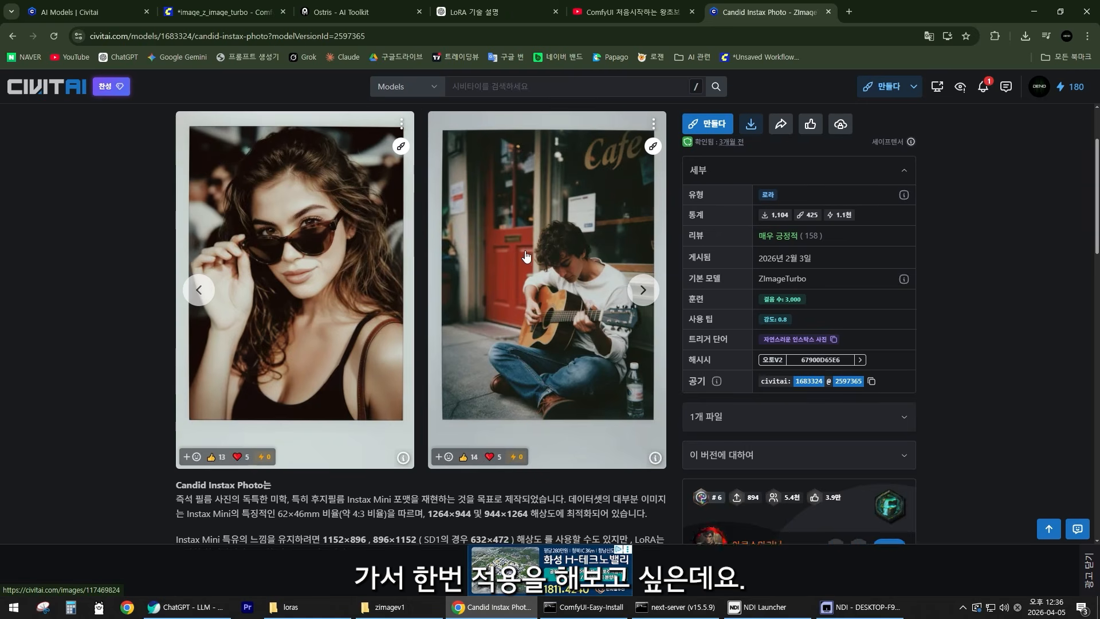
scroll(526, 256, "up", 1)
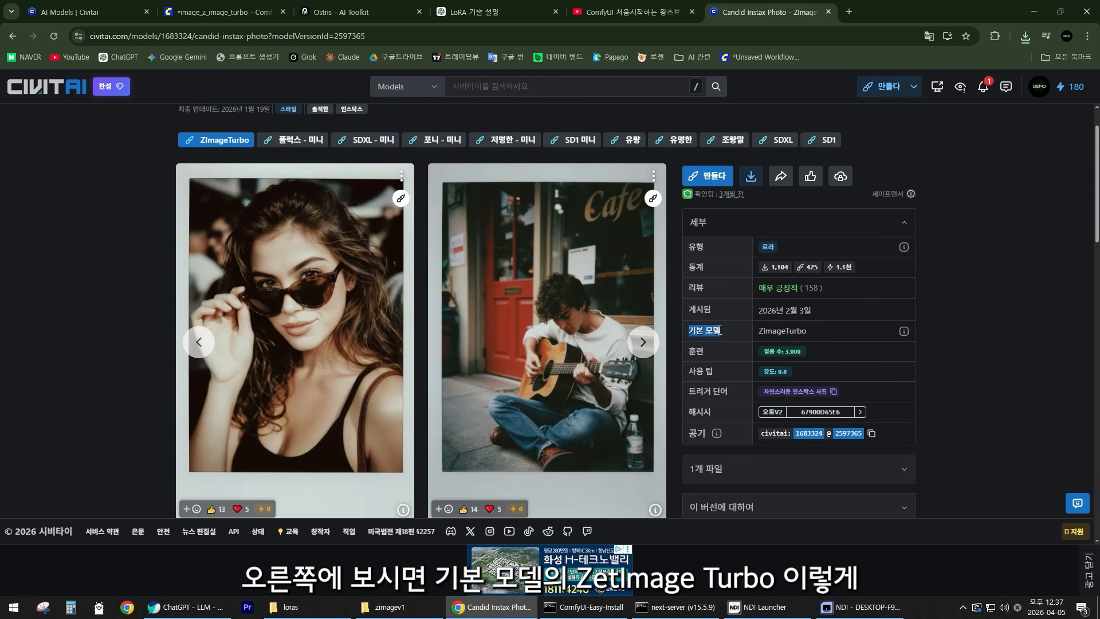
left_click(798, 332)
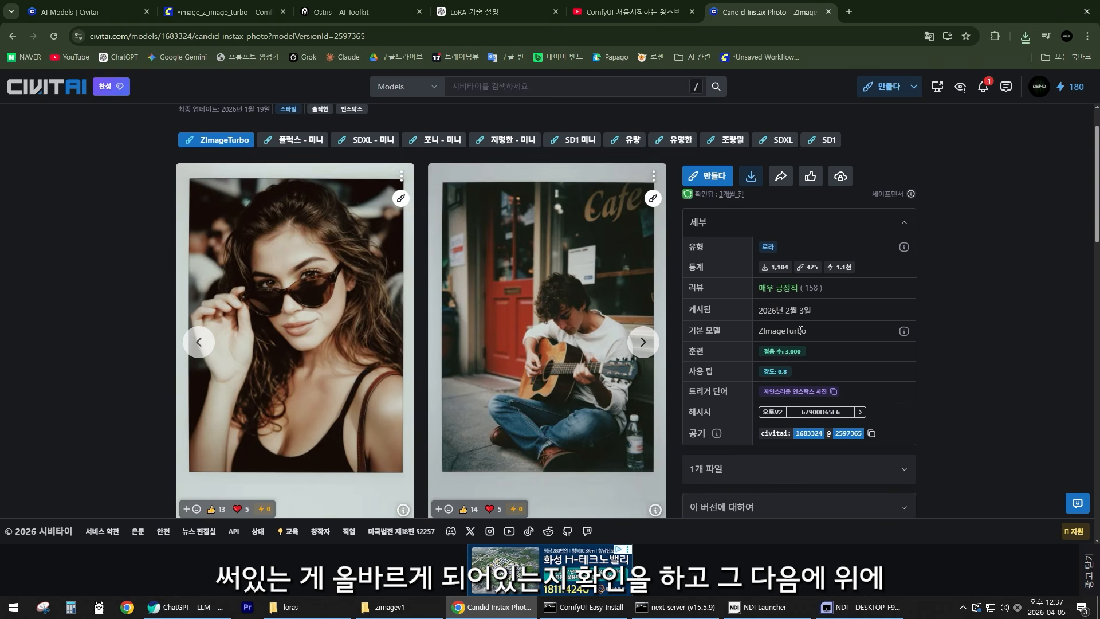
left_click_drag(811, 331, 761, 335)
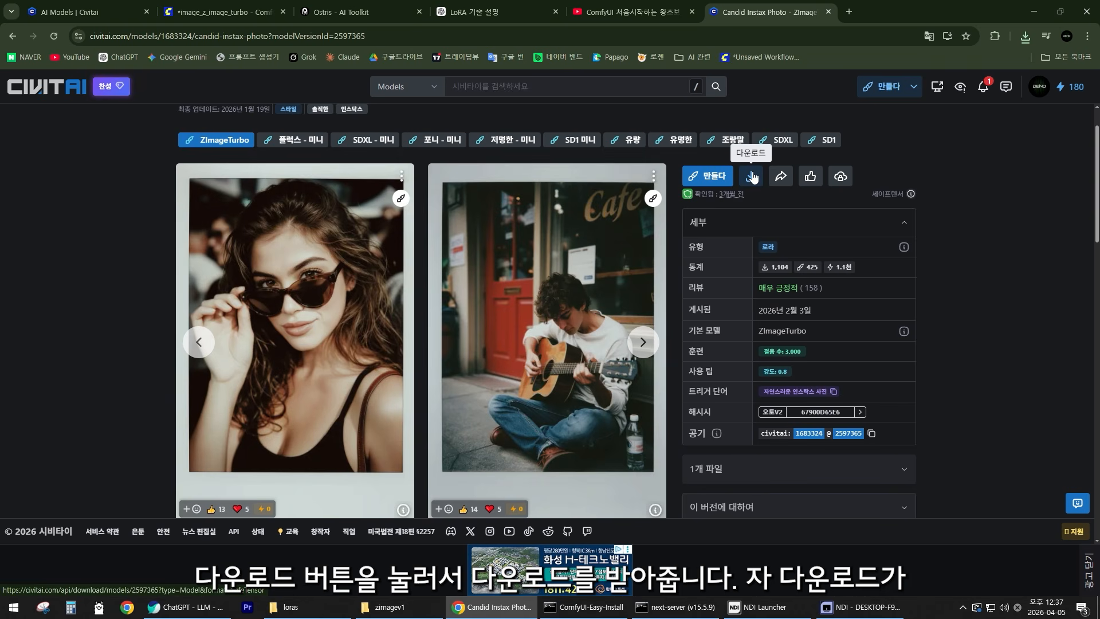
left_click(753, 178)
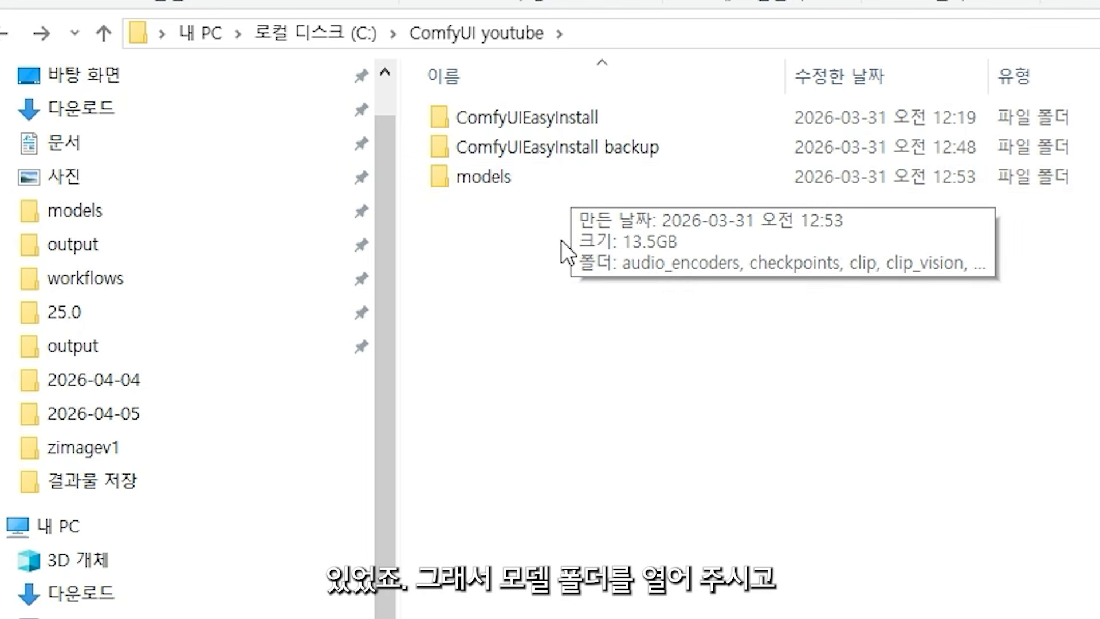
Move the downloaded CandidInstaxphotoZ.safetensors file into the loras folder inside ComfyUI youtube's models folder.
double_click(559, 174)
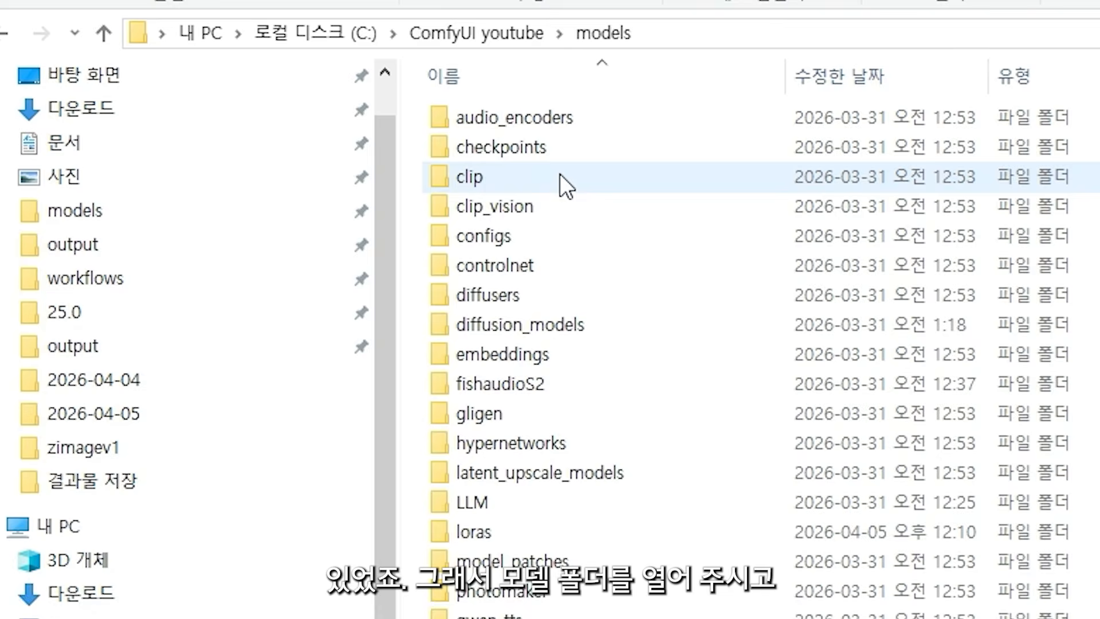
scroll(559, 174, "down", 1)
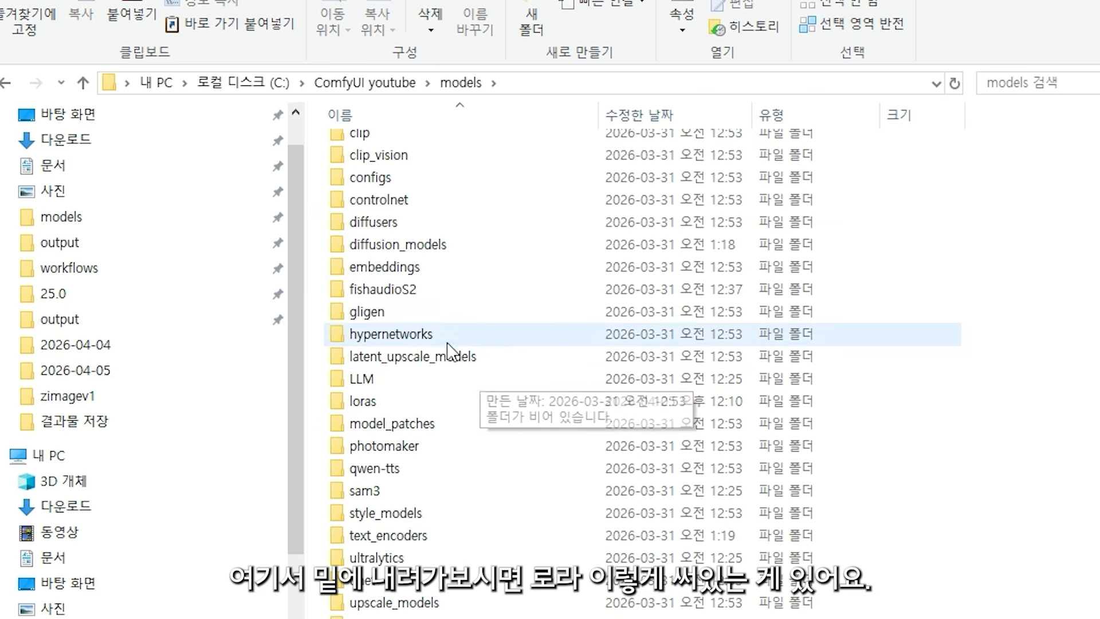
double_click(415, 404)
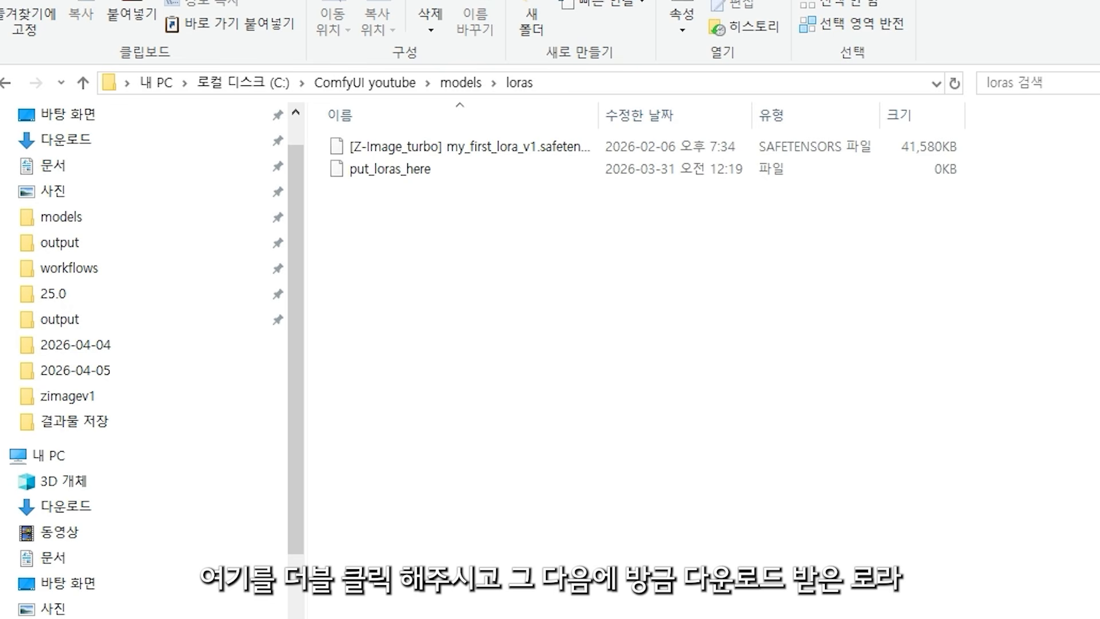
left_click_drag(1, 269, 578, 320)
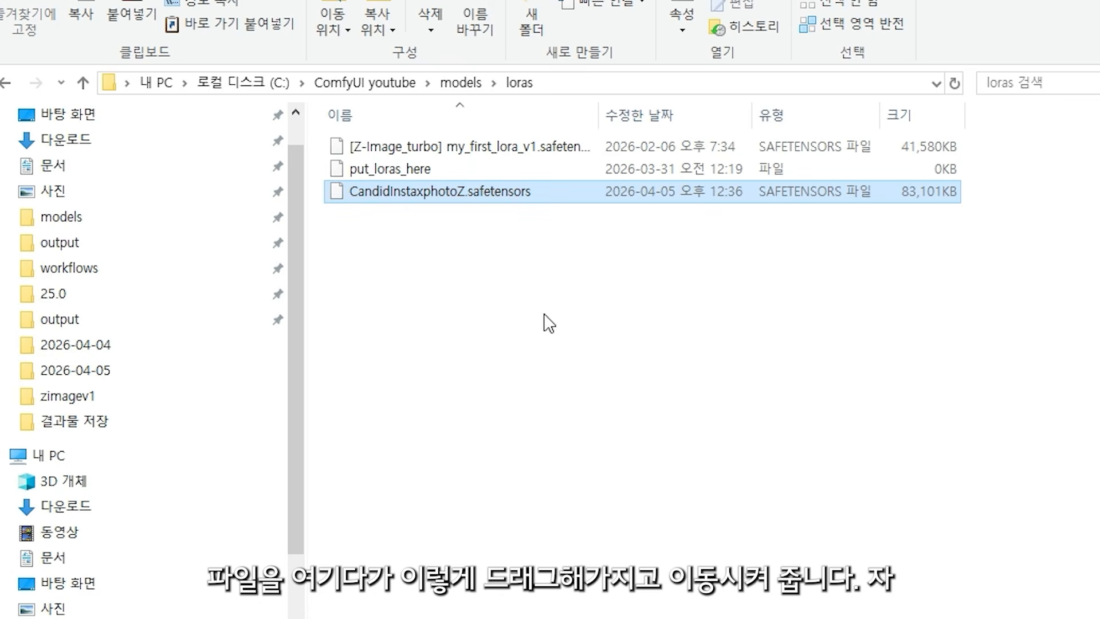
left_click(404, 275)
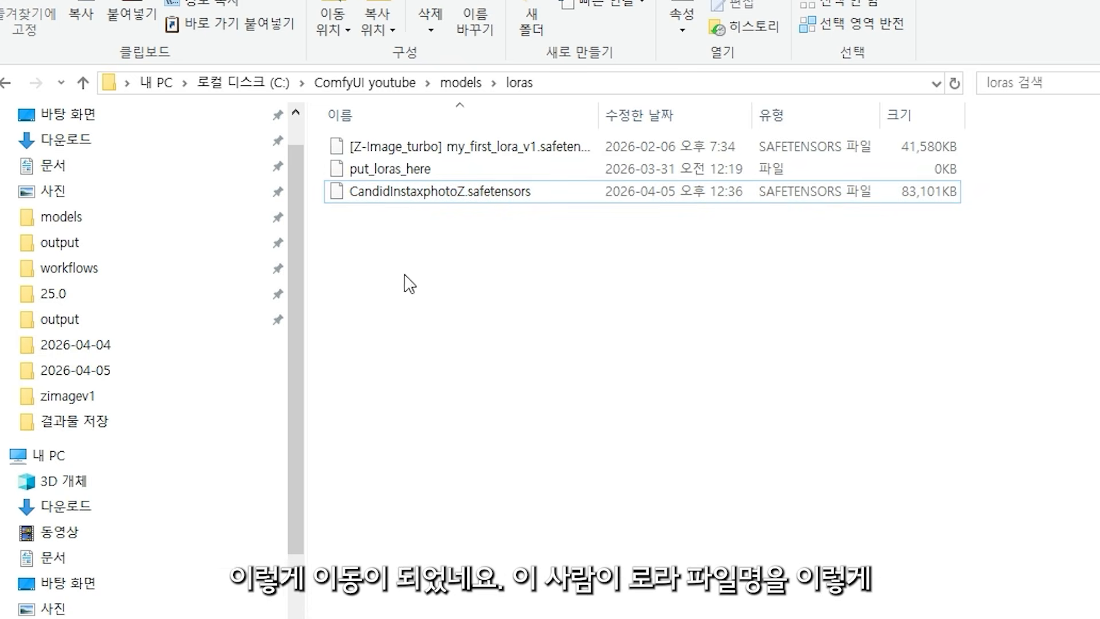
Rename the CandidInstaxphotoZ file by adding "즉석 사진 스타일 로라" in front of its existing name.
left_click(456, 194)
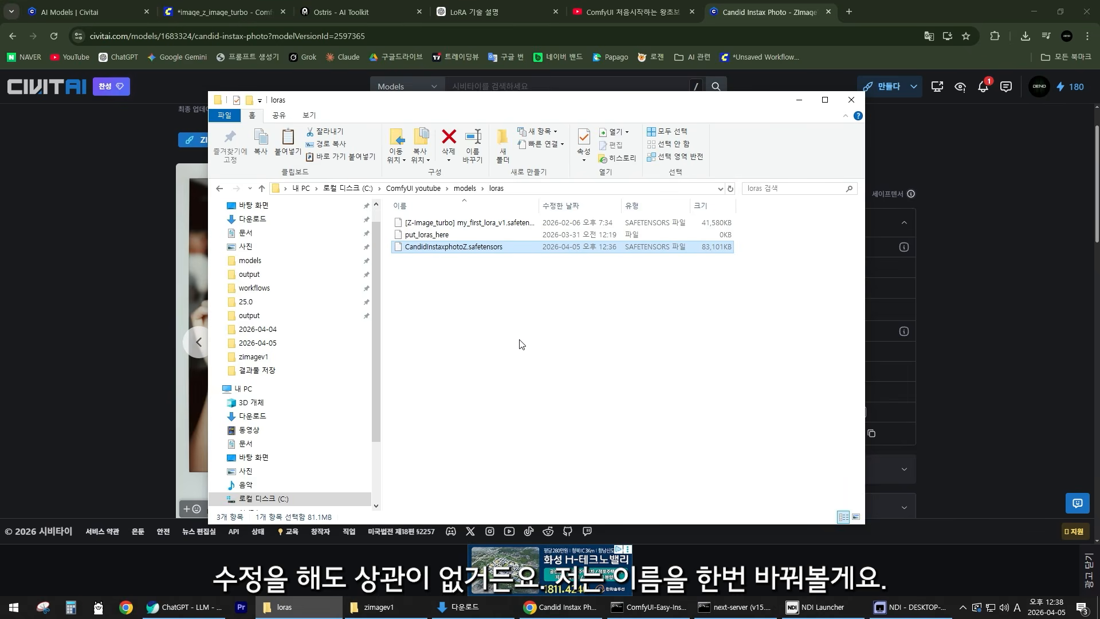
key("F2")
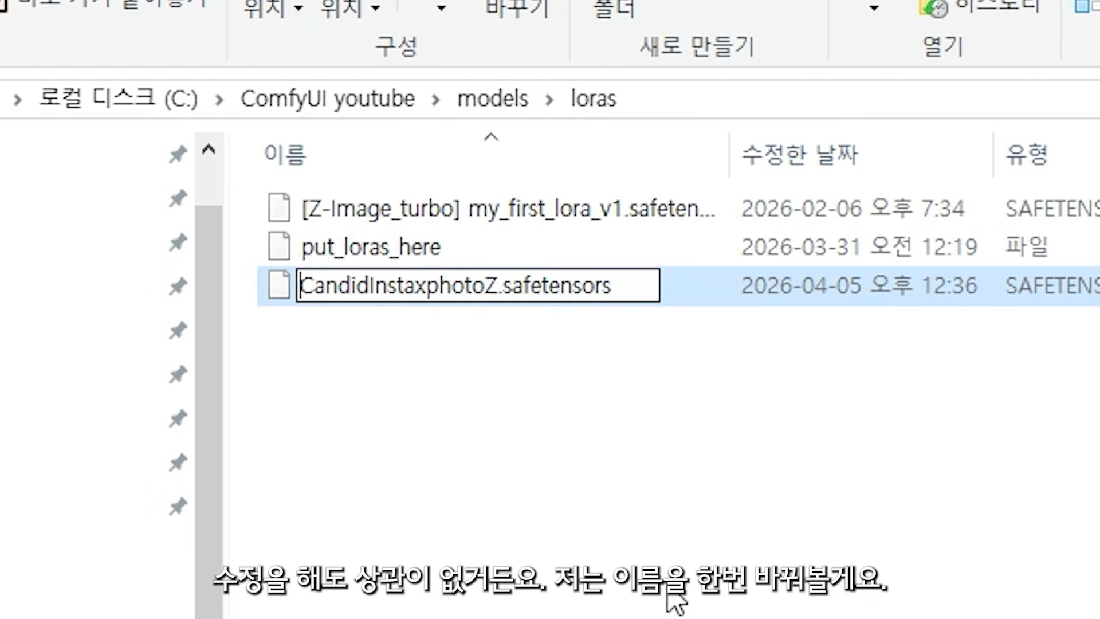
type("즉석 사진 습")
type("타일로")
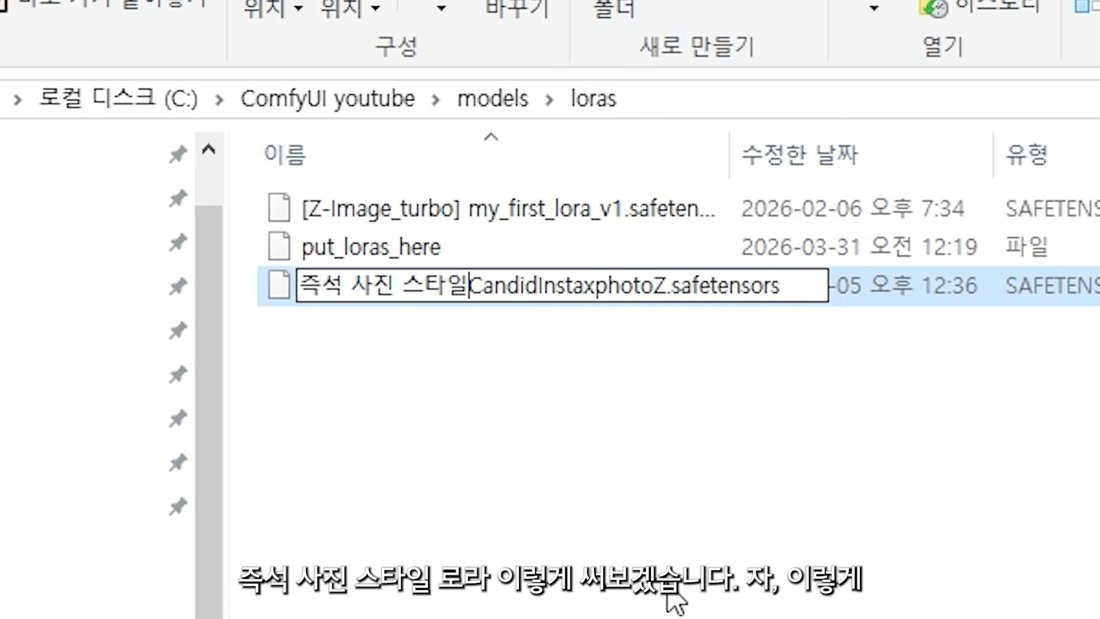
type("라")
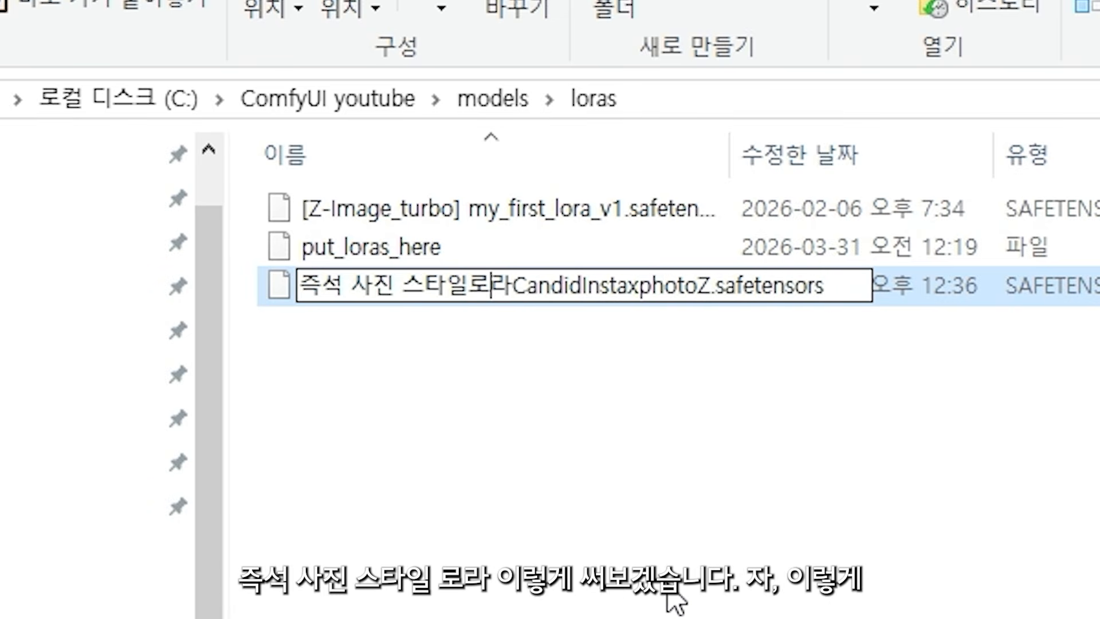
key("Left")
key("Left")
key("End")
key("Return")
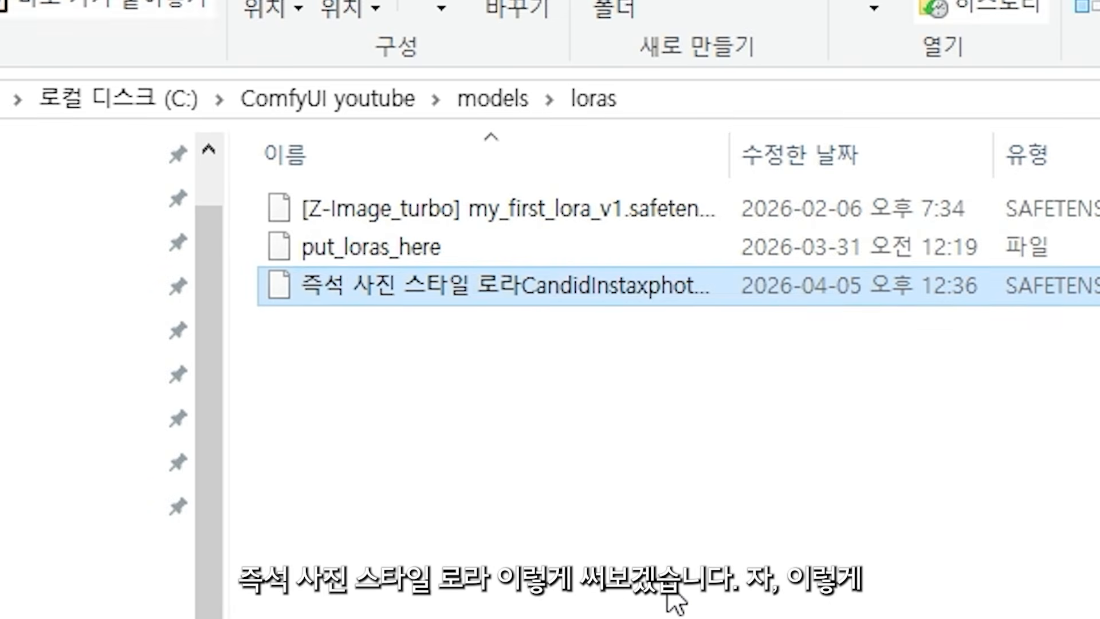
Switch to the image_z_image_turbo workflow in ComfyUI and refresh its node definitions.
left_click(634, 523)
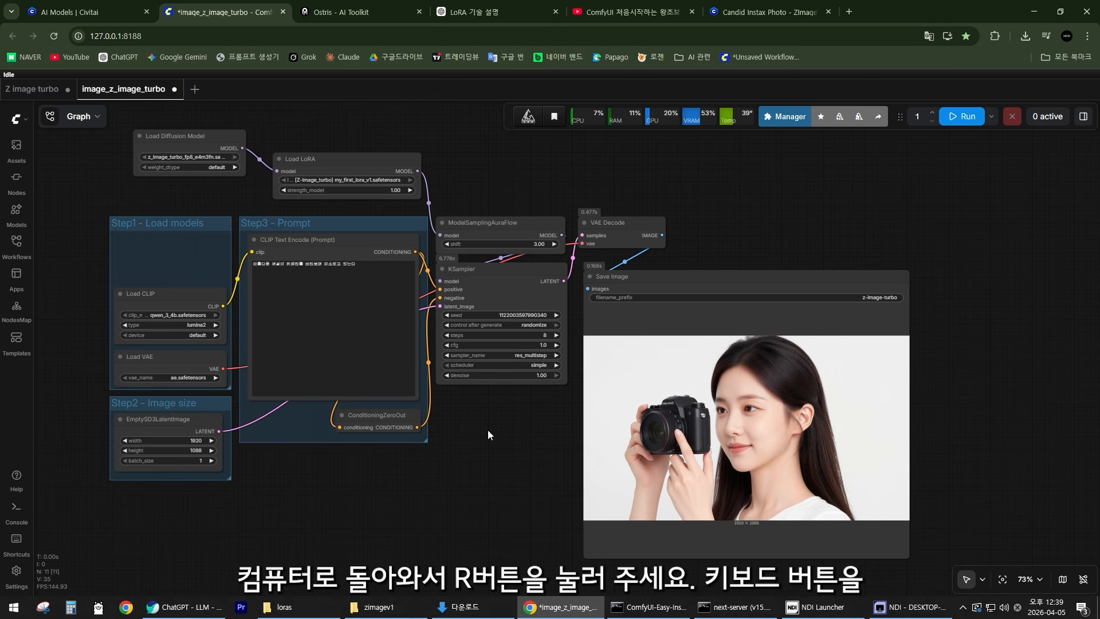
key("r")
key("r")
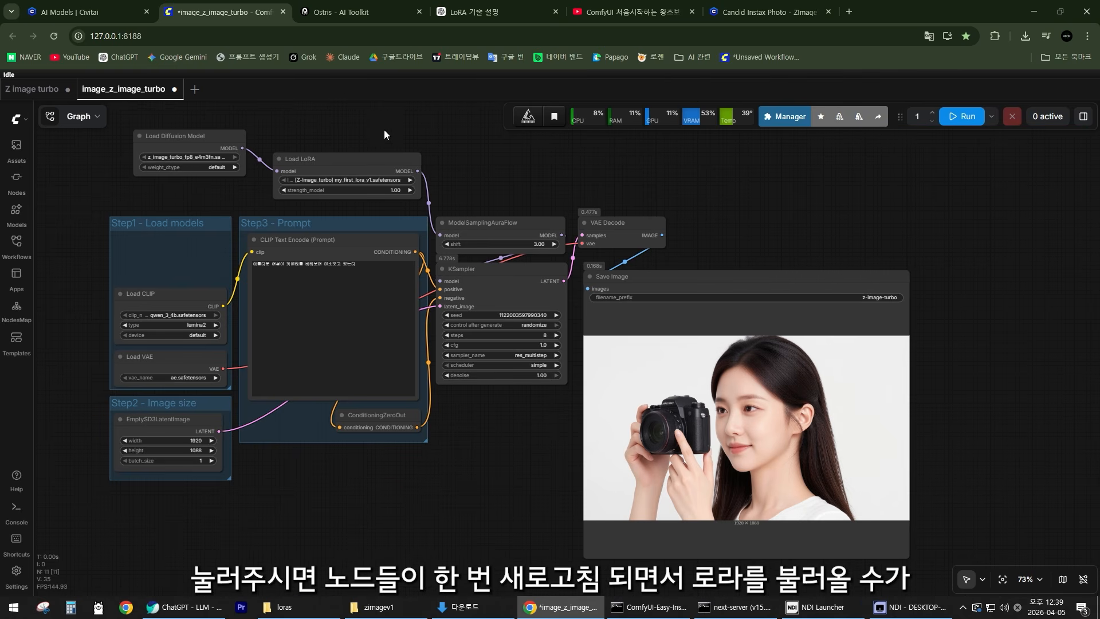
Set the Load LoRA node to the file "즉석 사진 스타일 로라CandidInstaxphotoZ.safetensors".
scroll(355, 140, "up", 9)
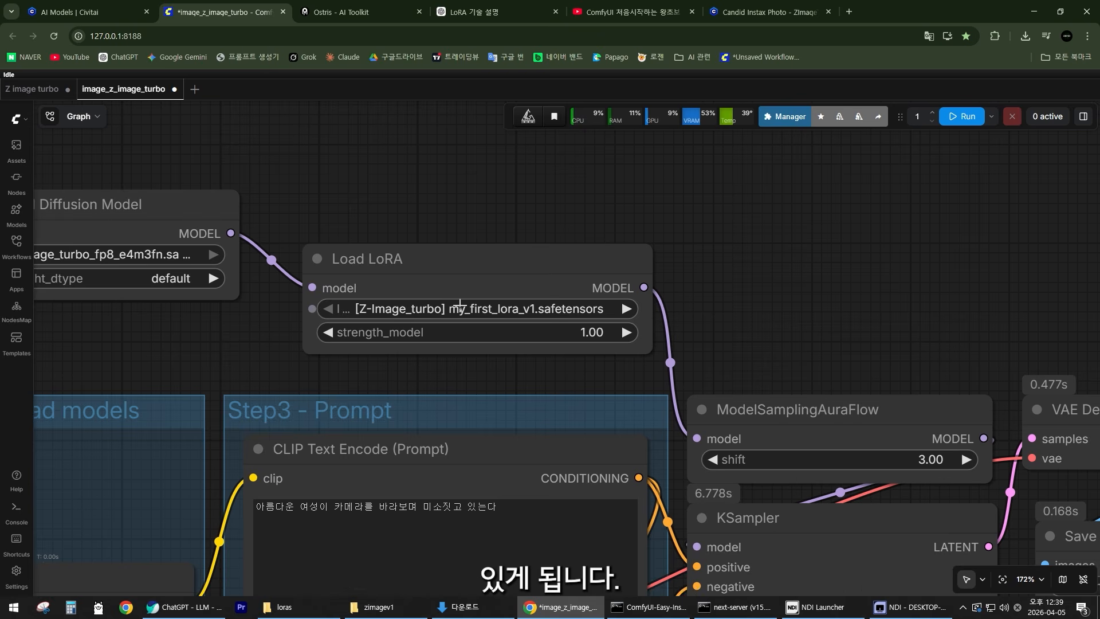
scroll(402, 323, "up", 5)
left_click(338, 216)
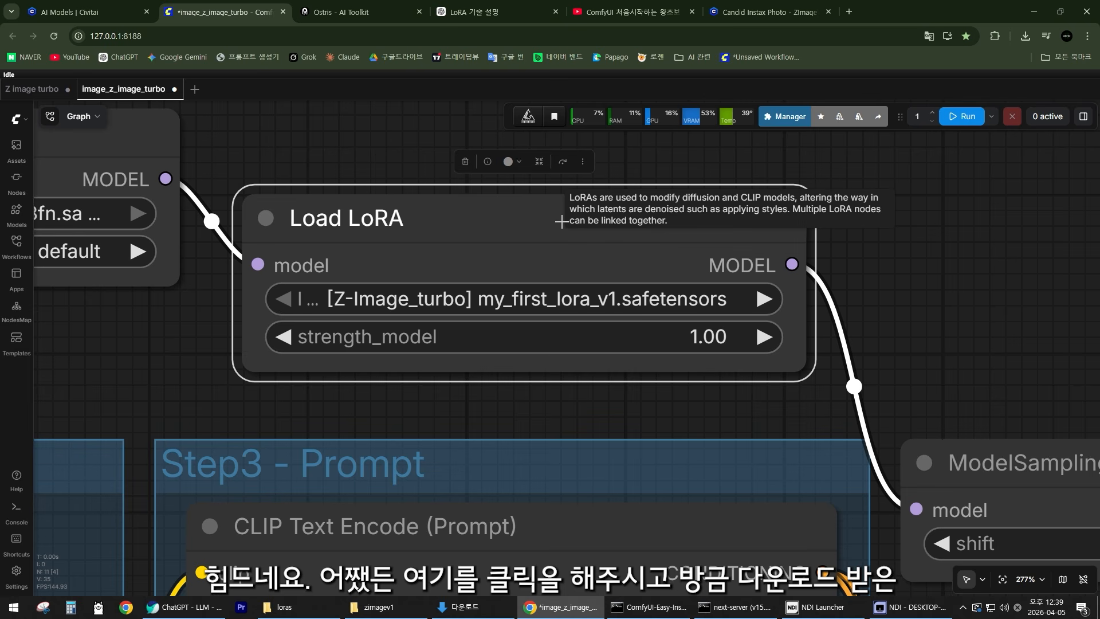
left_click(551, 305)
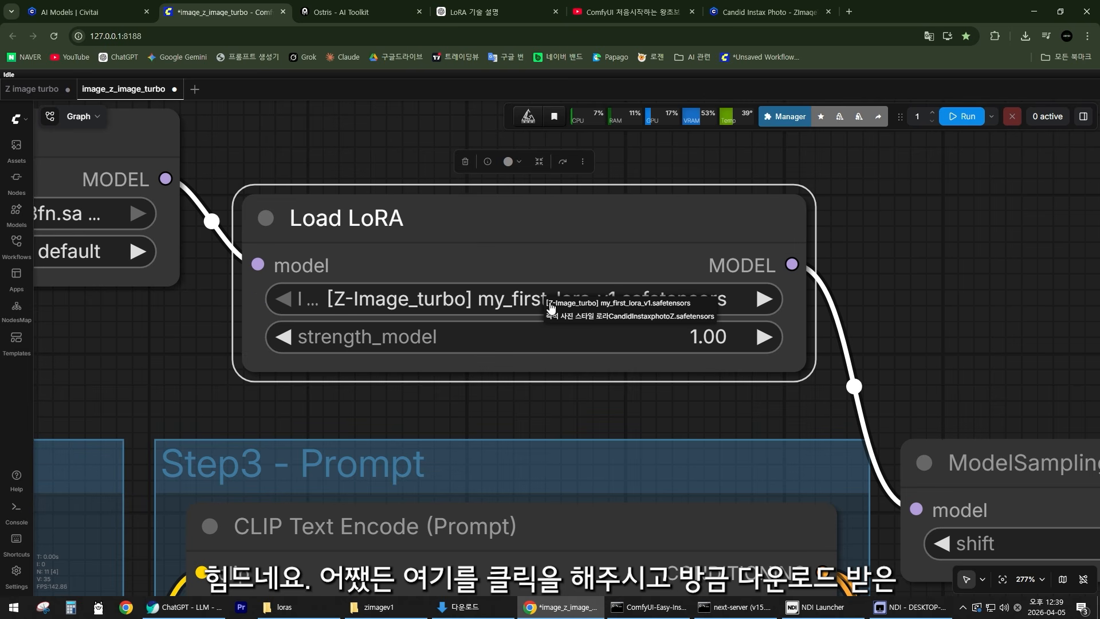
left_click(632, 319)
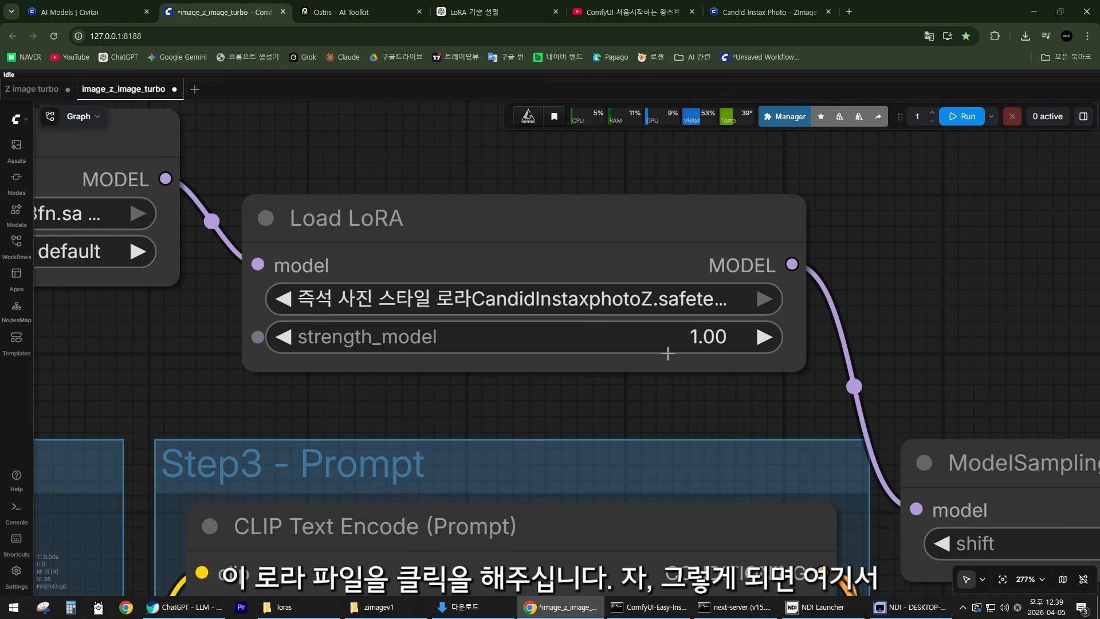
scroll(668, 354, "down", 10)
scroll(668, 353, "down", 7)
left_click_drag(720, 491, 536, 389)
scroll(536, 390, "up", 5)
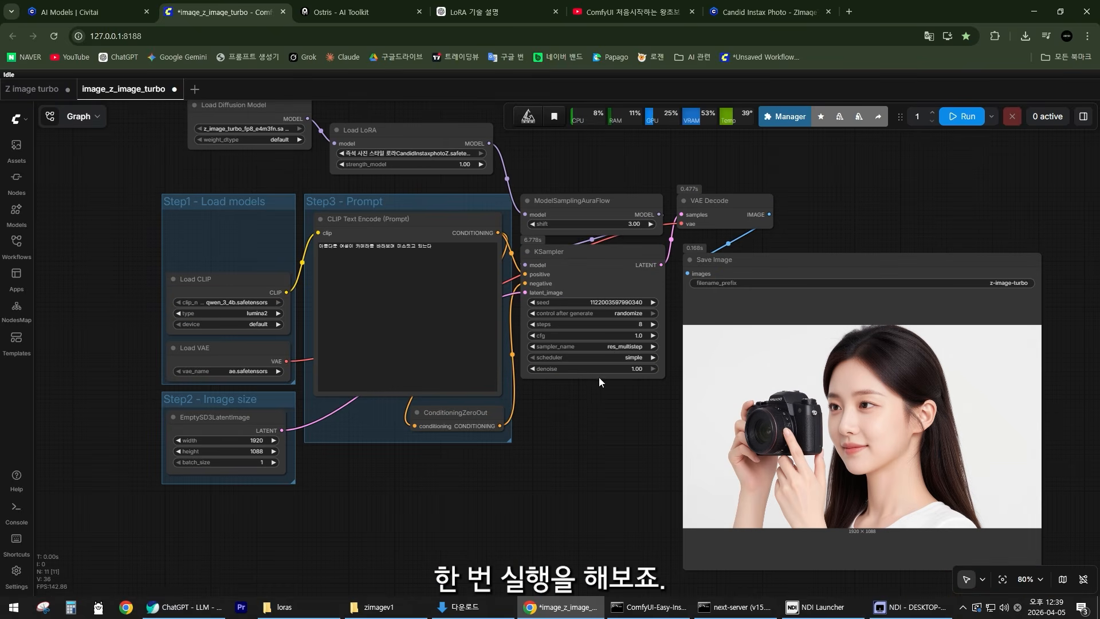
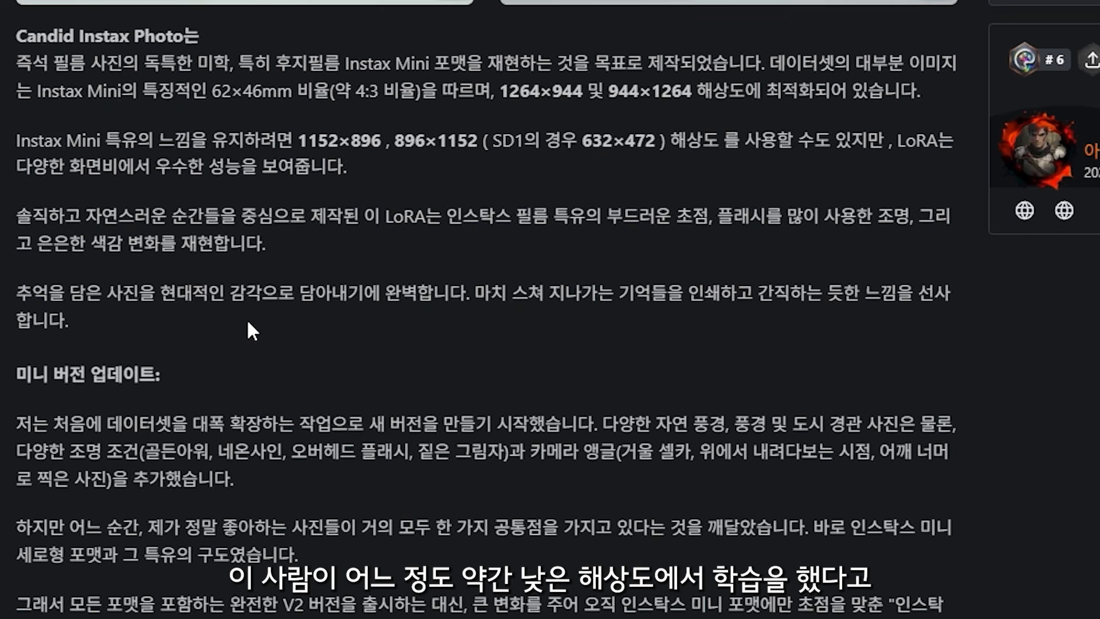
Read the LoRA's description on its Civitai page and select the phrase "Candid Instax Photo" at its start.
left_click_drag(467, 304, 47, 57)
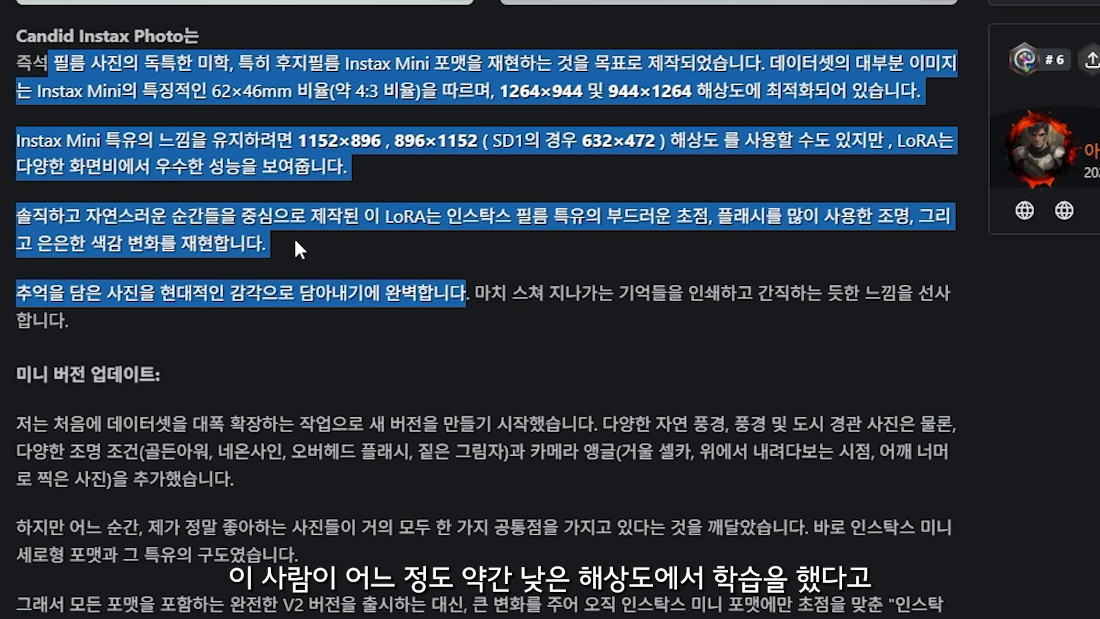
left_click_drag(338, 326, 9, 40)
left_click(204, 318)
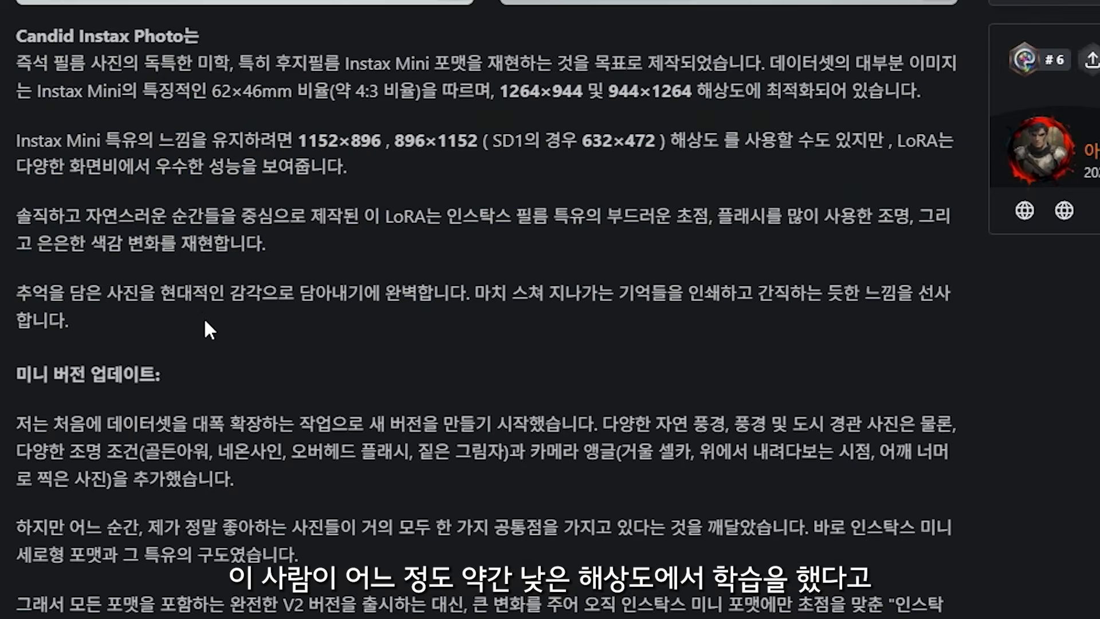
scroll(215, 331, "down", 5)
scroll(218, 362, "up", 5)
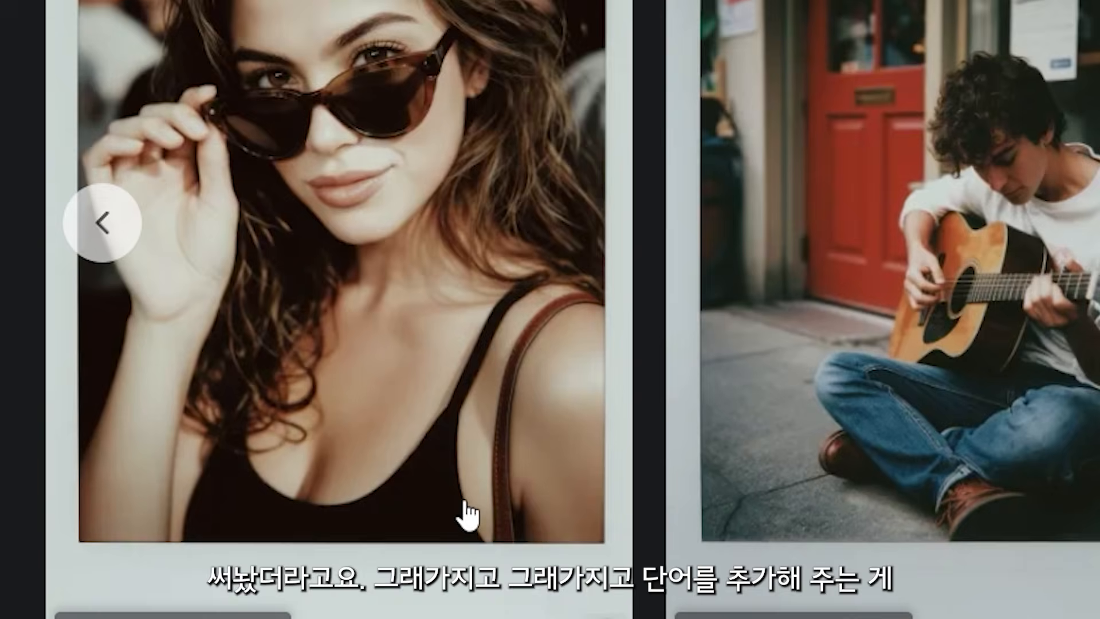
scroll(485, 467, "down", 3)
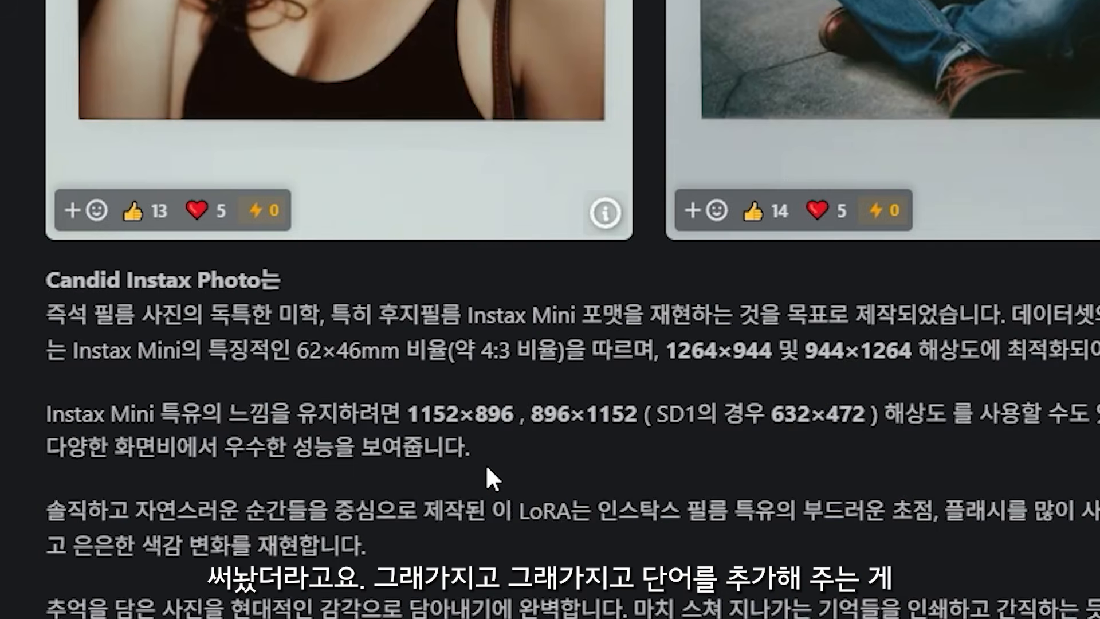
scroll(492, 463, "up", 5)
scroll(498, 476, "down", 10)
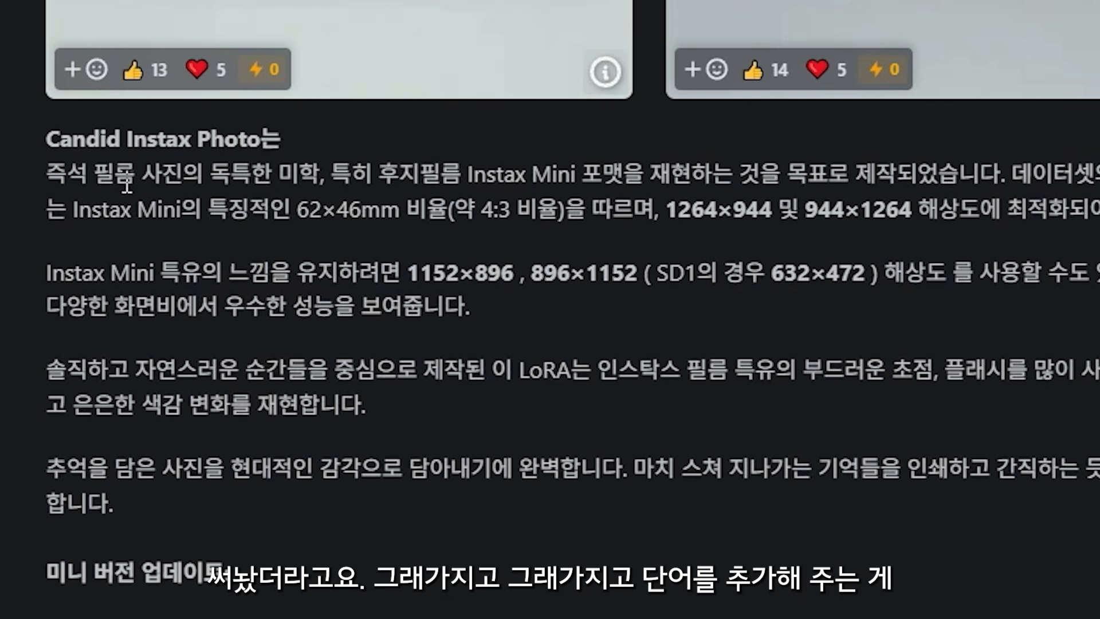
left_click_drag(45, 140, 262, 136)
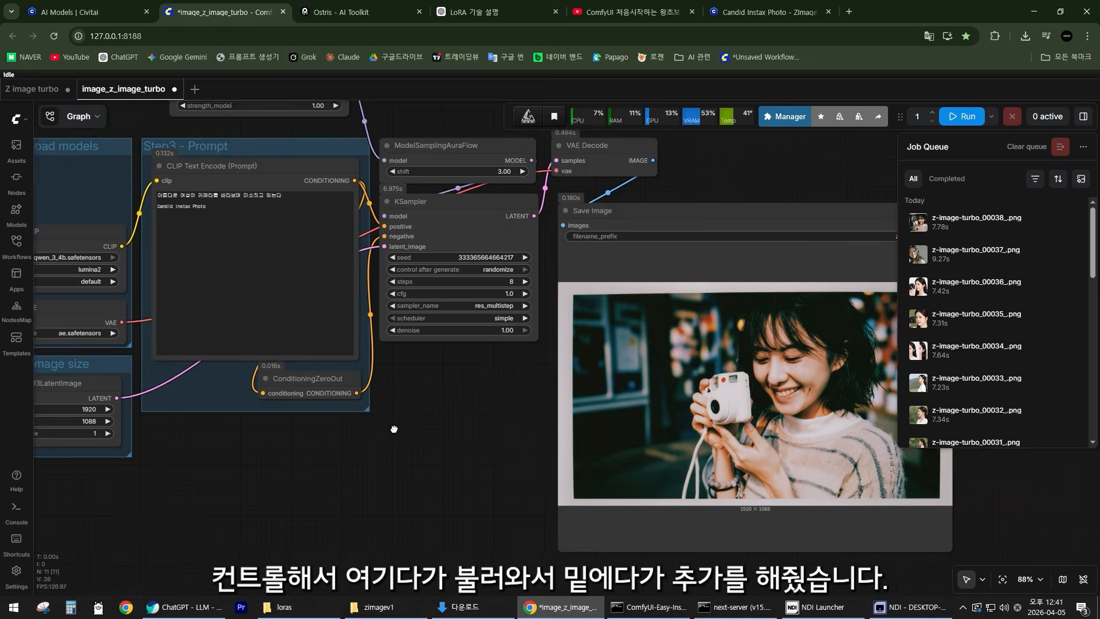
Return to ComfyUI, generate an image using the prompt with "Candid Instax Photo" on its last line, and examine the result.
scroll(367, 286, "up", 5)
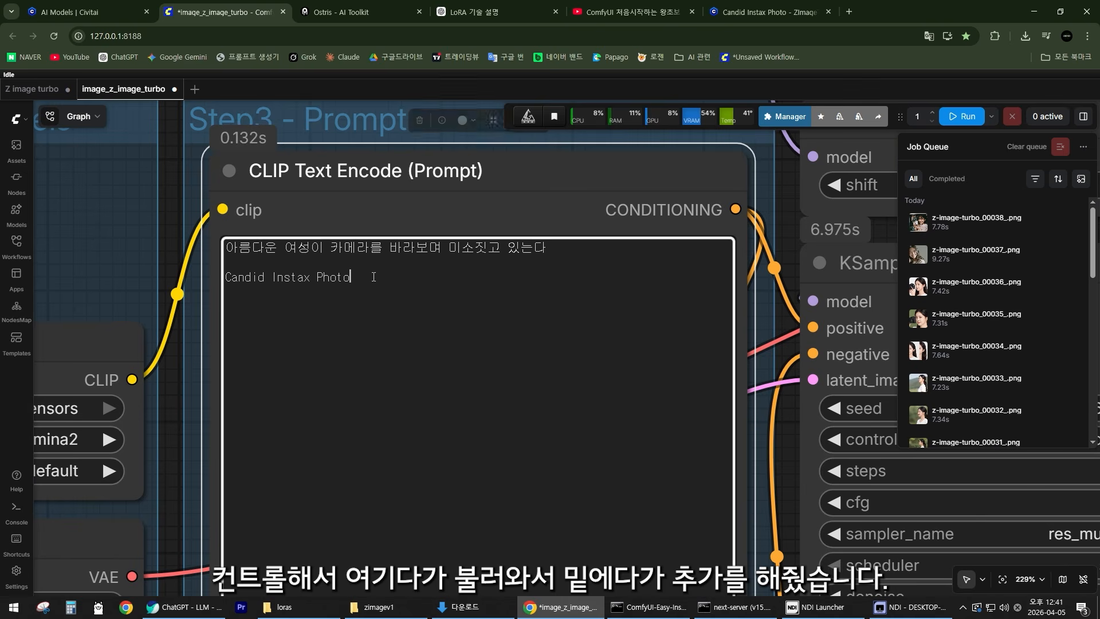
left_click_drag(349, 276, 225, 277)
left_click(407, 323)
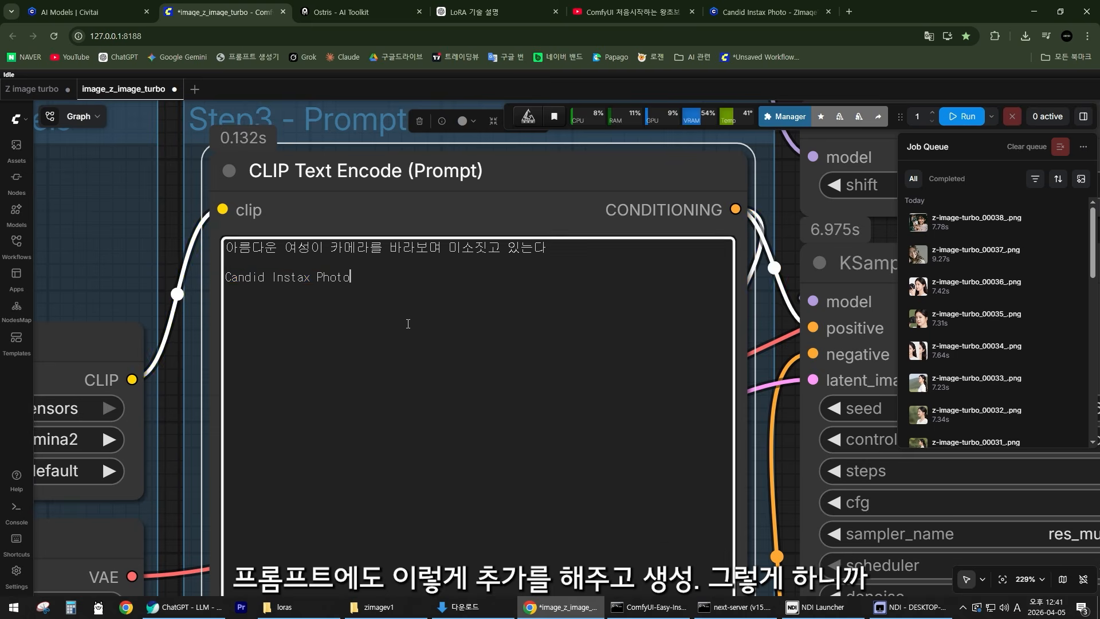
scroll(406, 324, "down", 4)
key("ctrl+Return")
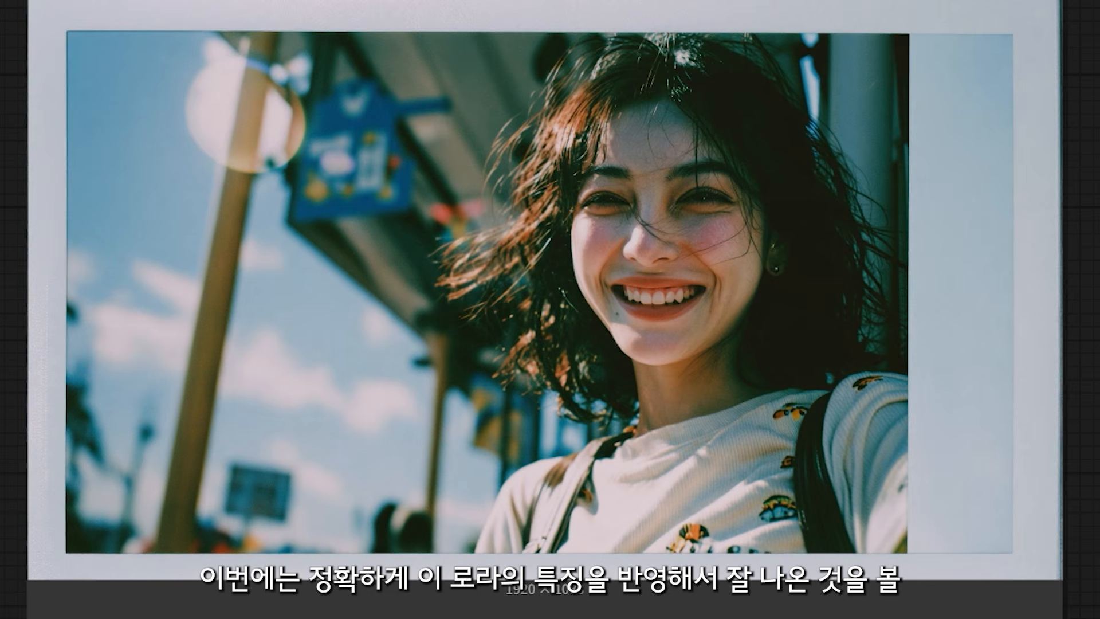
scroll(381, 293, "down", 5)
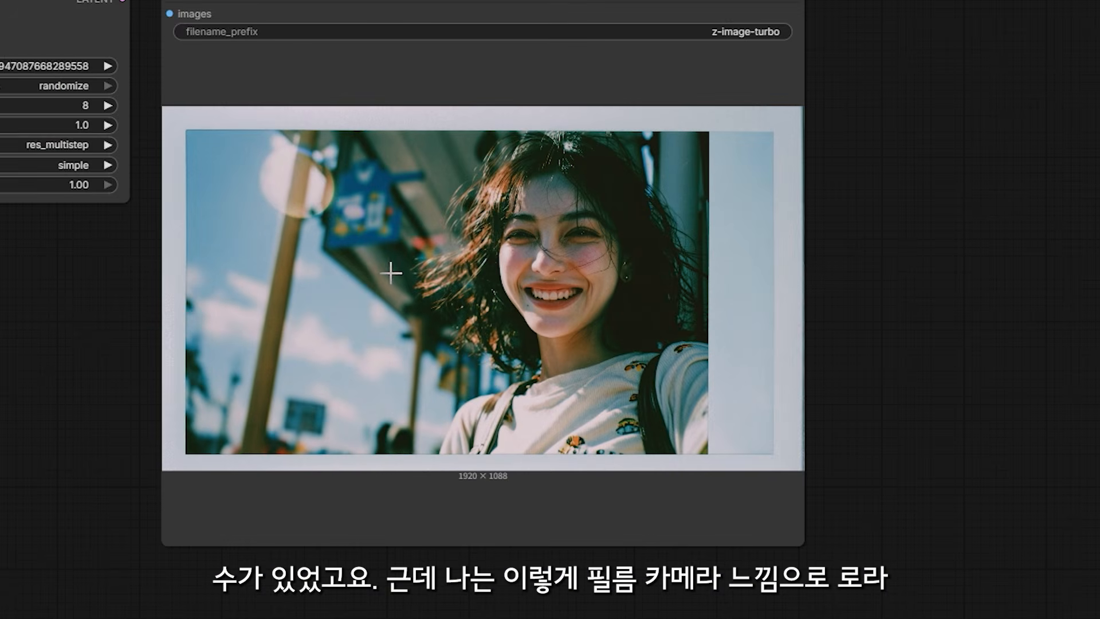
scroll(8, 337, "down", 3)
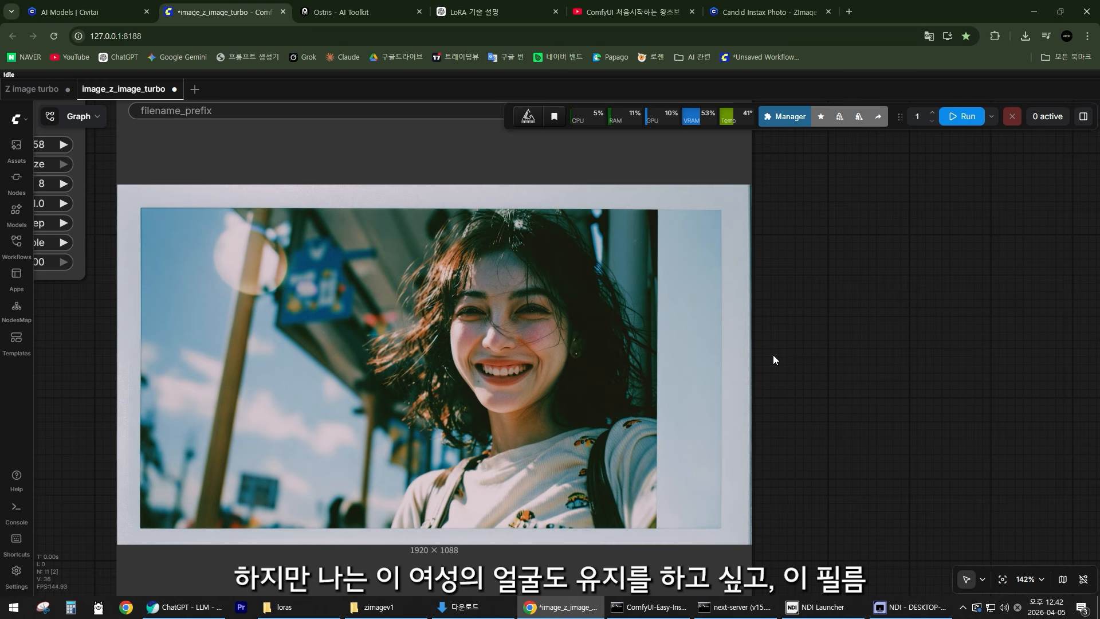
Duplicate the Load LoRA node and place the copy in the empty space above ModelSamplingAuraFlow.
scroll(773, 360, "down", 2)
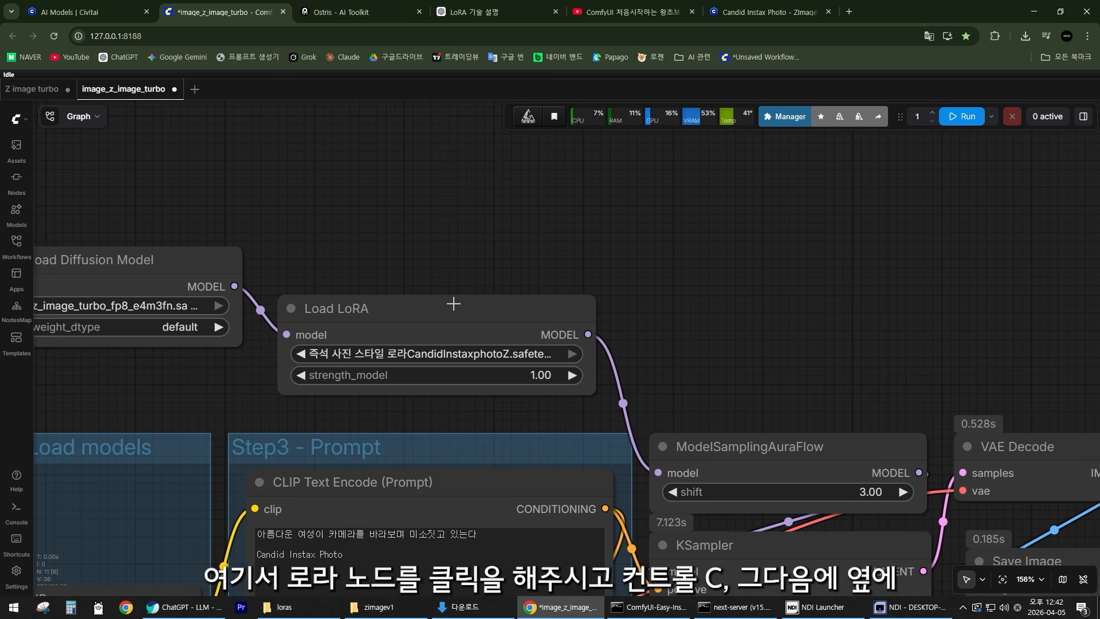
left_click(447, 309)
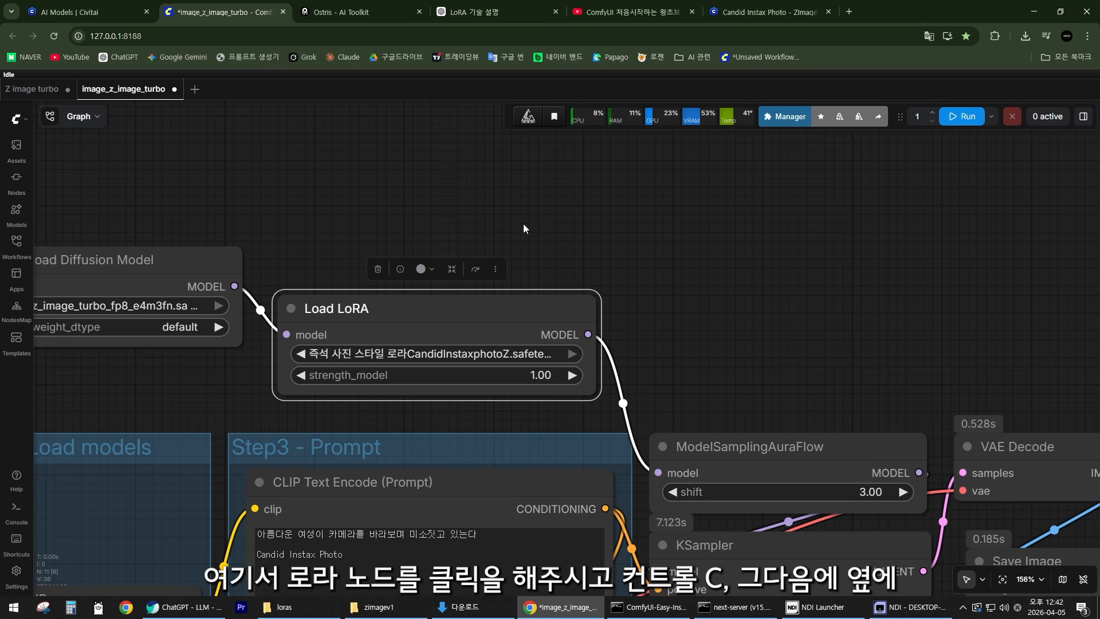
key("ctrl+c")
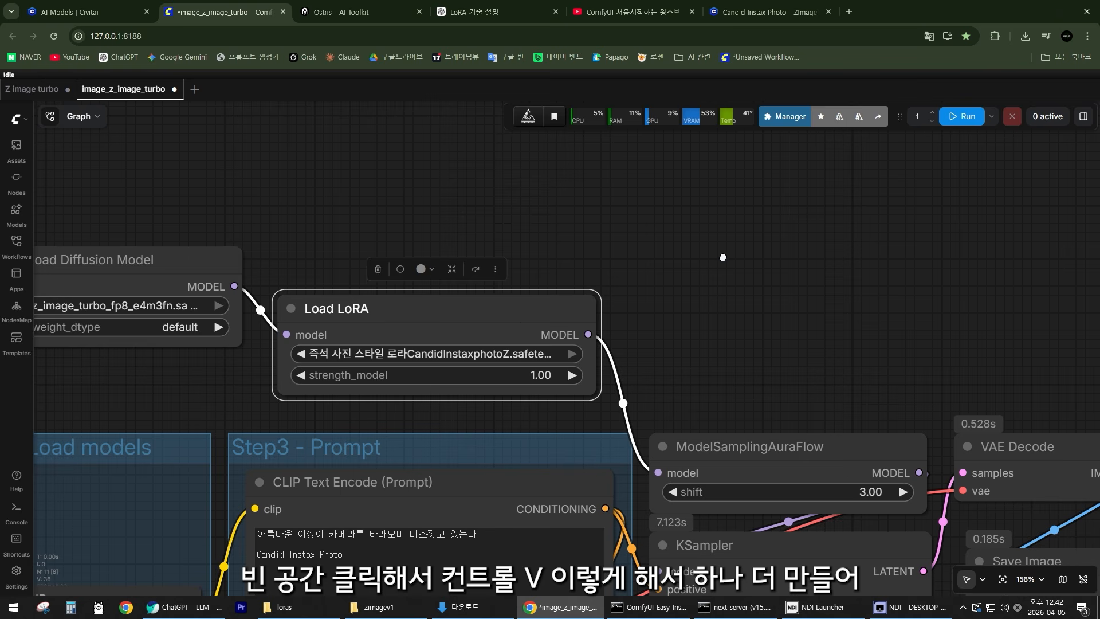
left_click(706, 287)
key("ctrl+v")
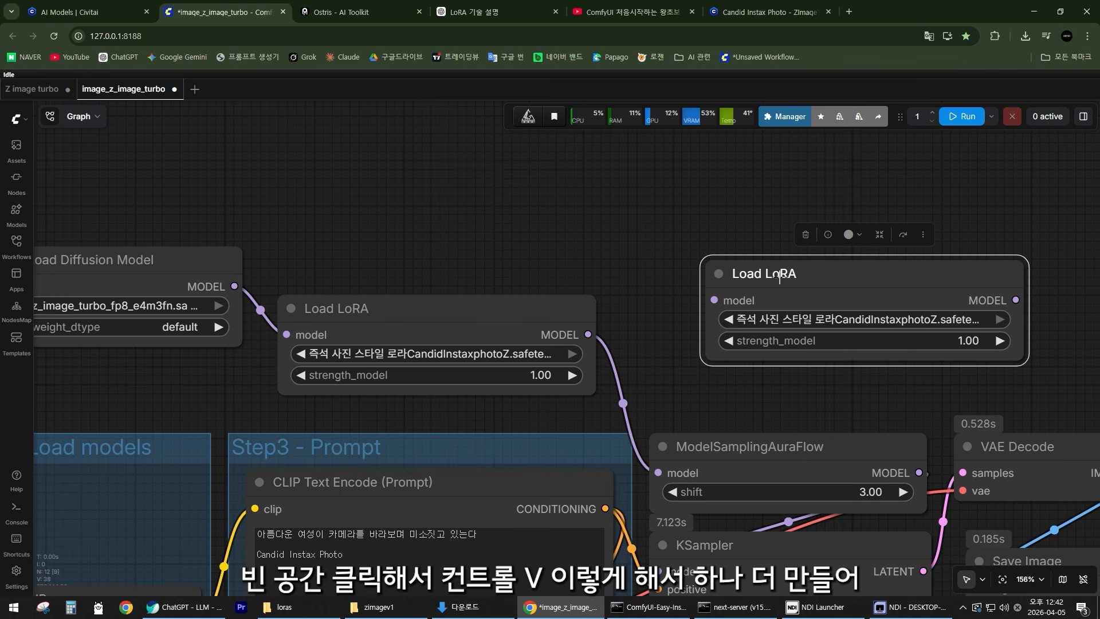
left_click_drag(778, 272, 732, 275)
Line up the model nodes in a row and chain the copied Load LoRA between the first Load LoRA and ModelSamplingAuraFlow.
left_click_drag(606, 257, 500, 234)
scroll(360, 242, "down", 5)
left_click_drag(360, 242, 553, 282)
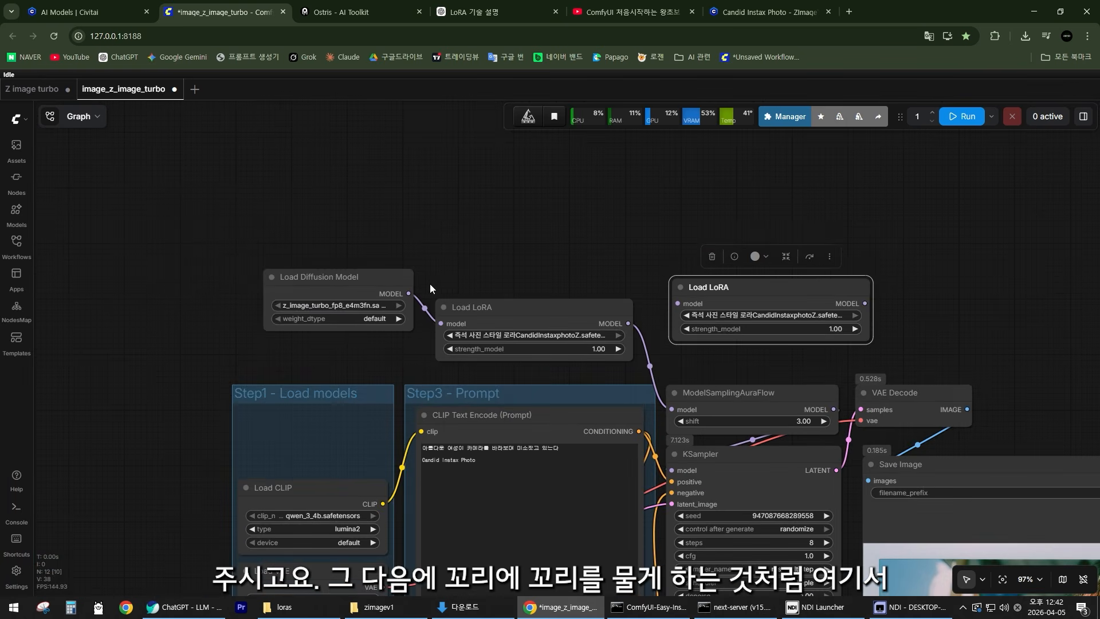
left_click_drag(342, 275, 188, 234)
left_click_drag(550, 320, 699, 312)
scroll(595, 275, "up", 3)
left_click_drag(802, 295, 649, 220)
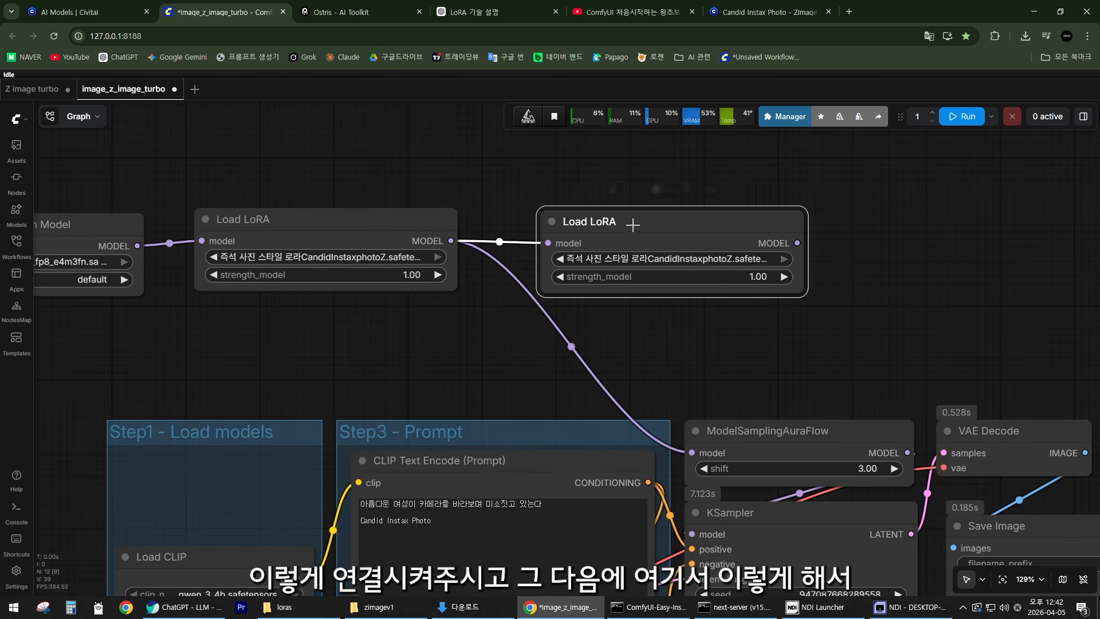
left_click_drag(797, 244, 692, 452)
left_click(557, 355)
scroll(556, 355, "down", 6)
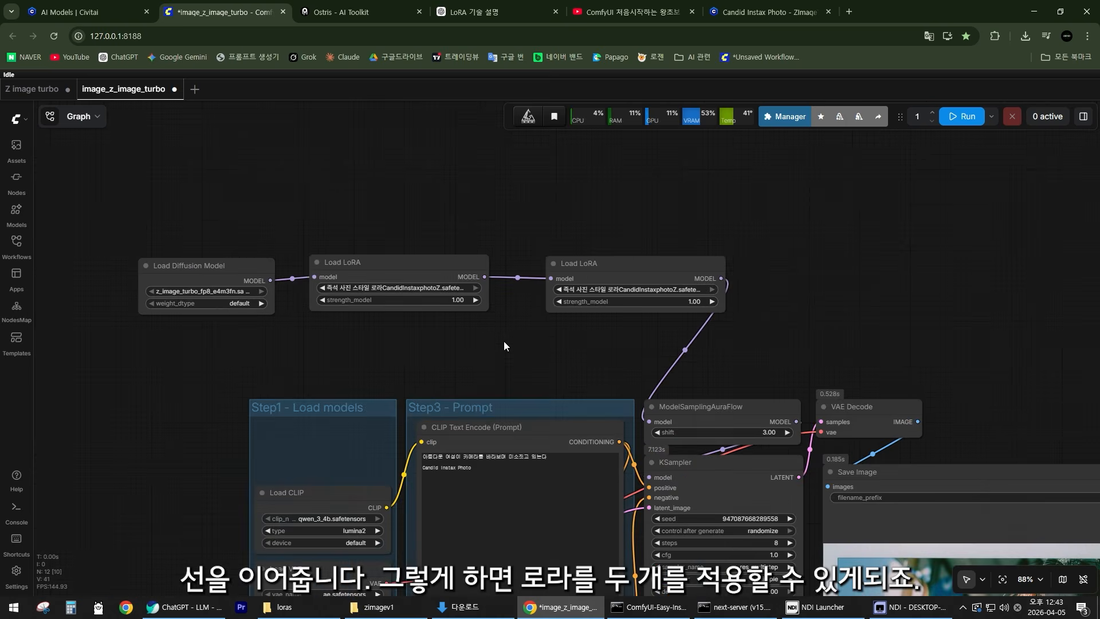
Set the second Load LoRA node to the file "[Z-Image_turbo] my_first_lora_v1.safetensors".
scroll(504, 342, "up", 6)
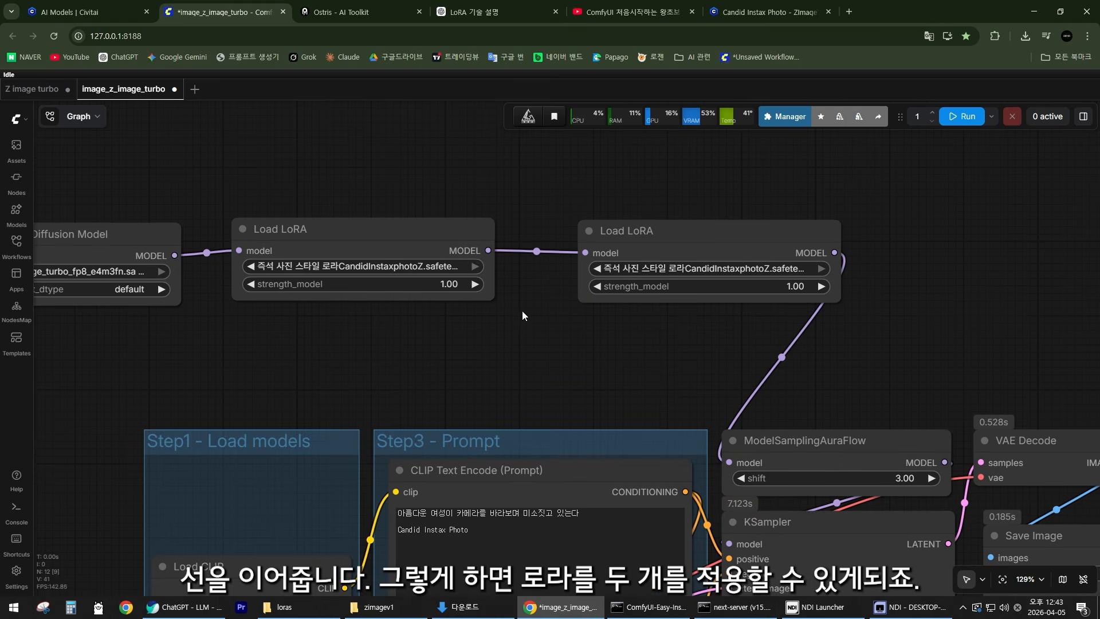
left_click(683, 268)
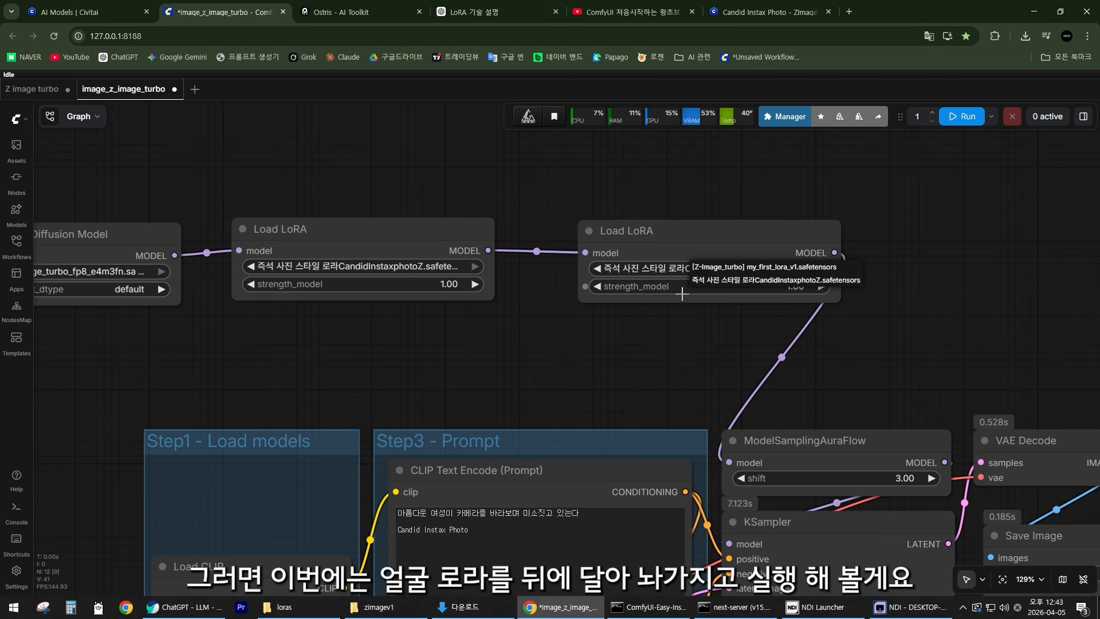
left_click(773, 268)
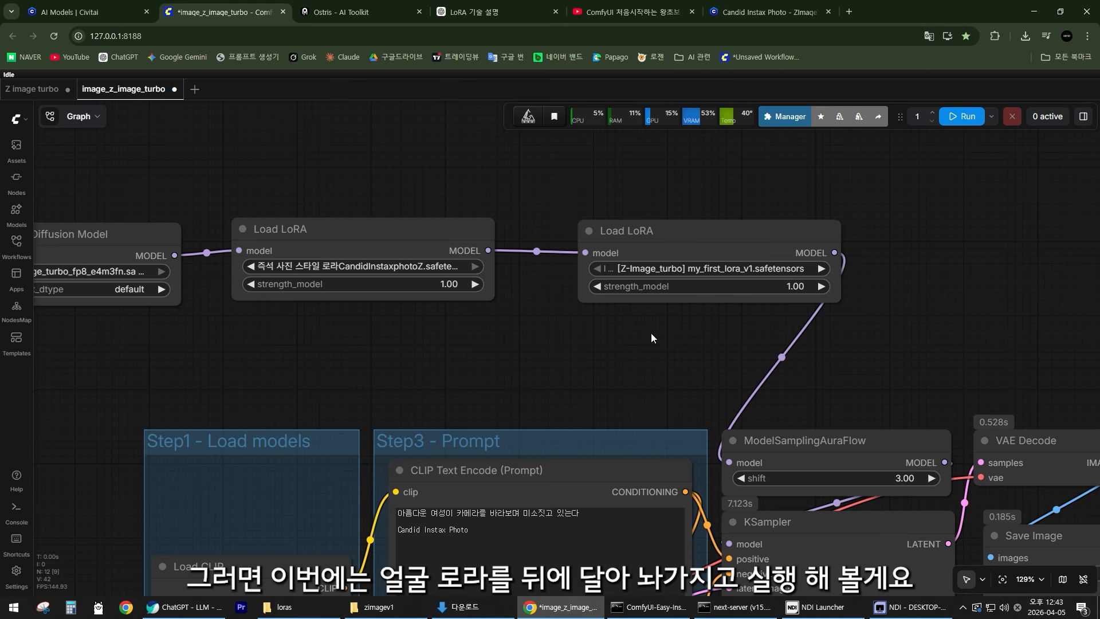
Generate an image with both LoRAs chained and examine the face and the white photo border in the Save Image node.
scroll(651, 335, "down", 7)
scroll(671, 267, "up", 2)
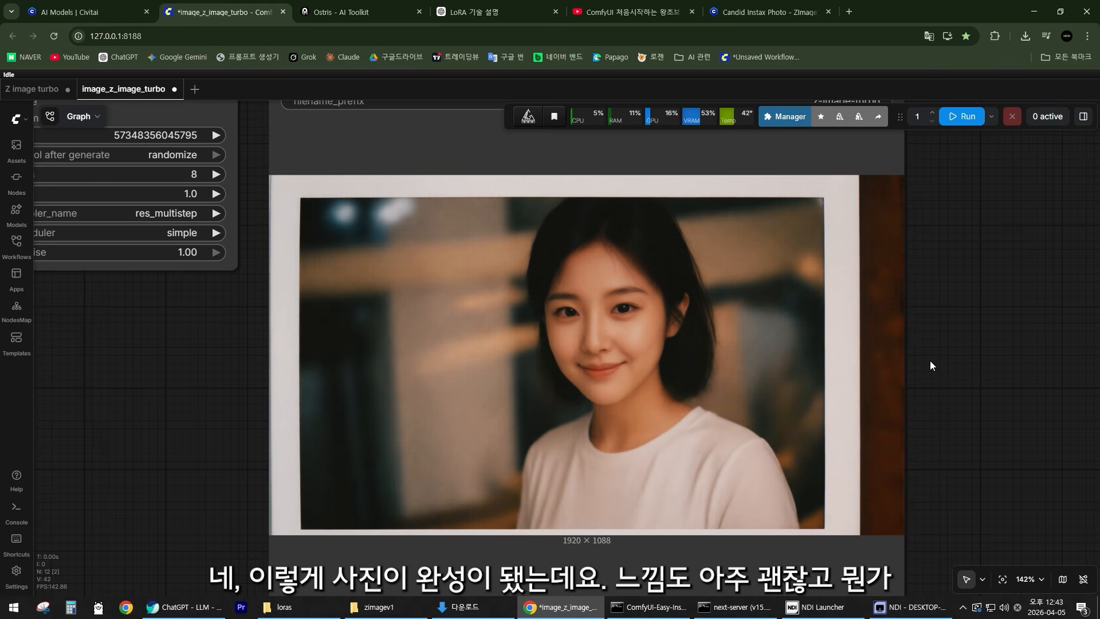
scroll(927, 361, "down", 1)
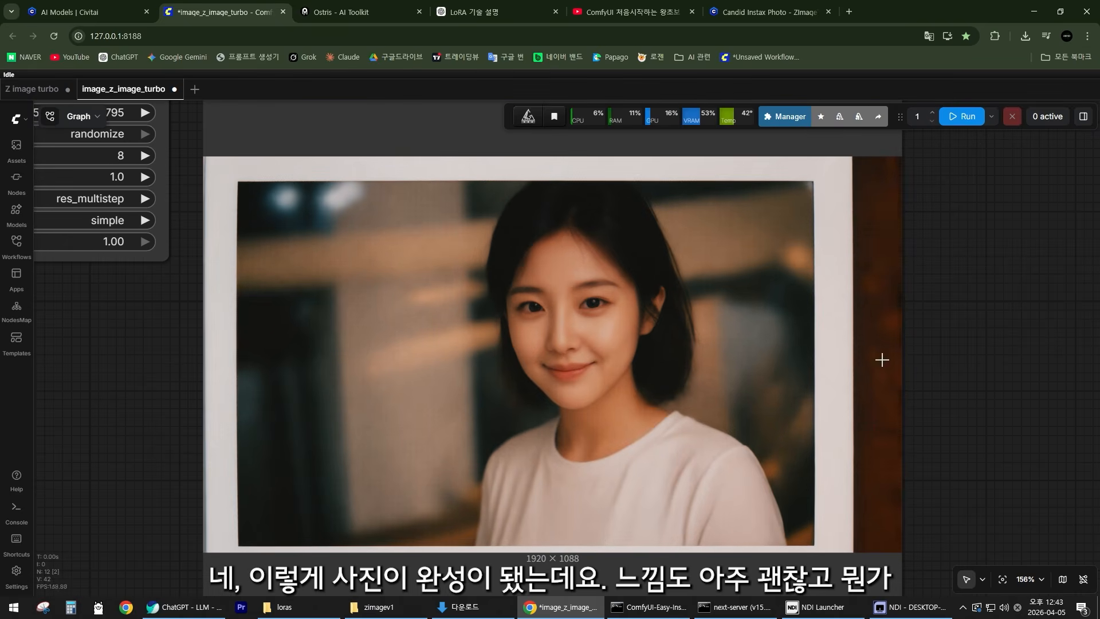
scroll(605, 366, "up", 1)
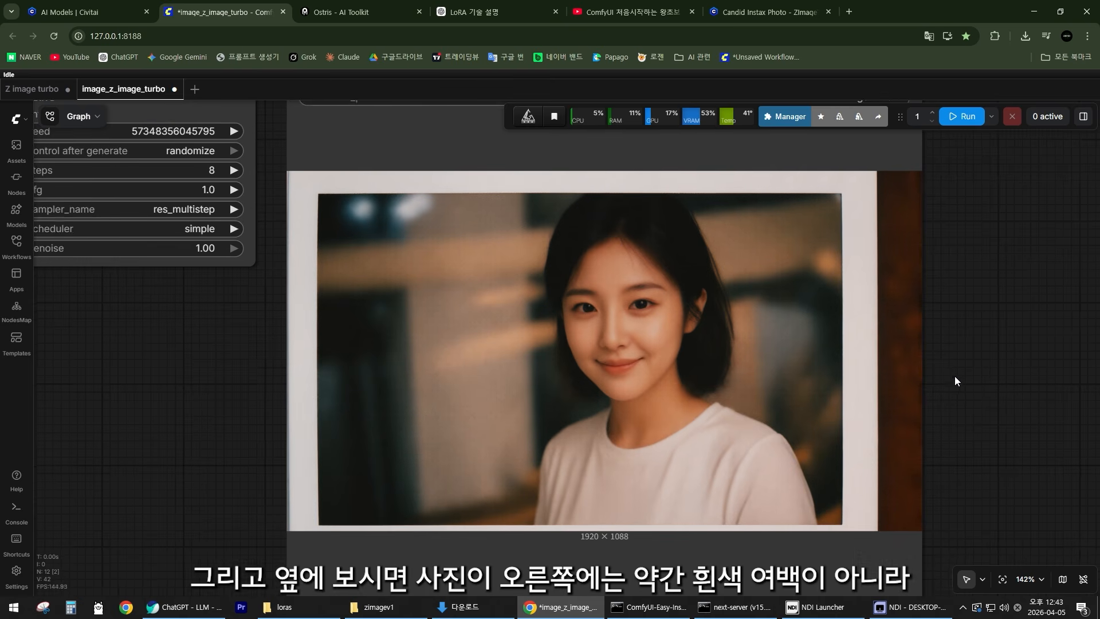
left_click_drag(954, 375, 918, 380)
scroll(895, 324, "down", 3)
scroll(861, 220, "up", 2)
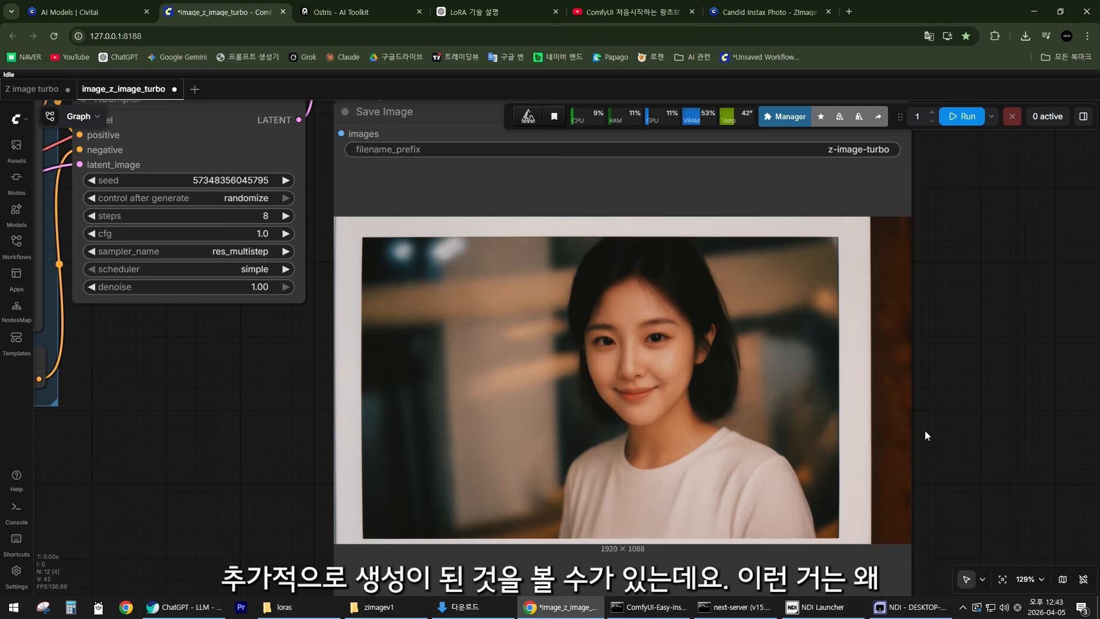
scroll(893, 241, "down", 3)
scroll(923, 445, "up", 5)
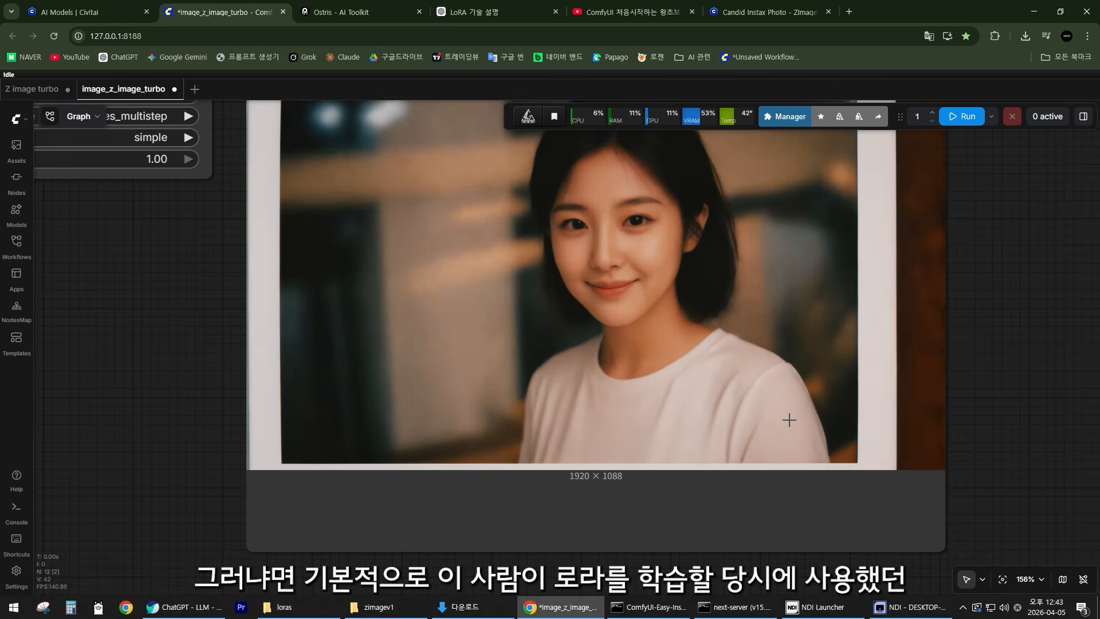
Read the recommended resolutions in the LoRA's description on its Civitai page and select the value 1264×944.
left_click(785, 6)
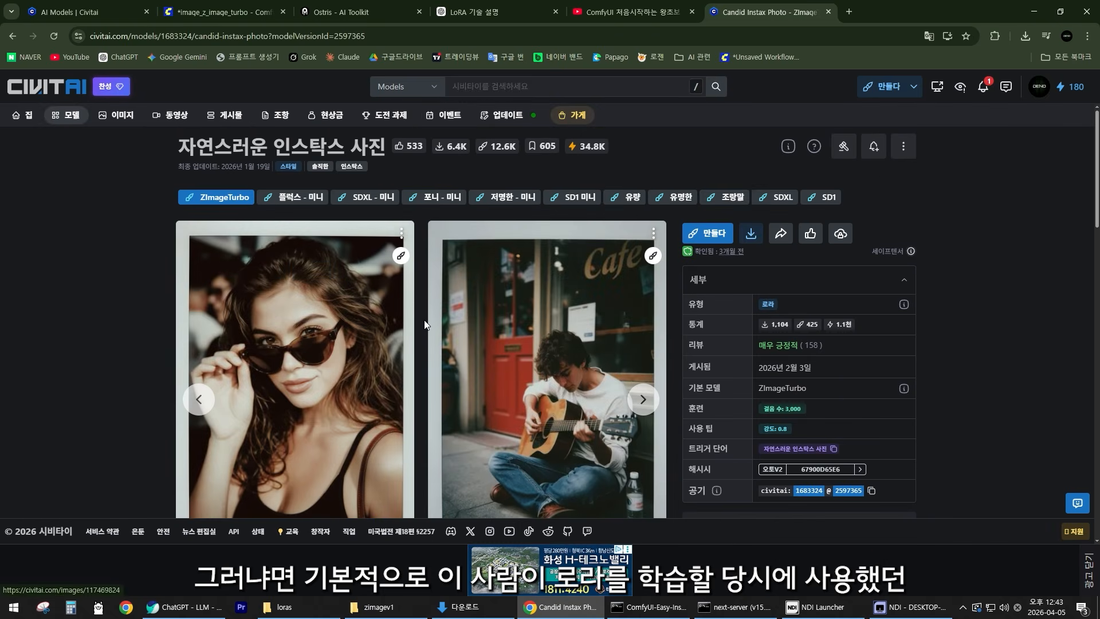
scroll(428, 321, "down", 3)
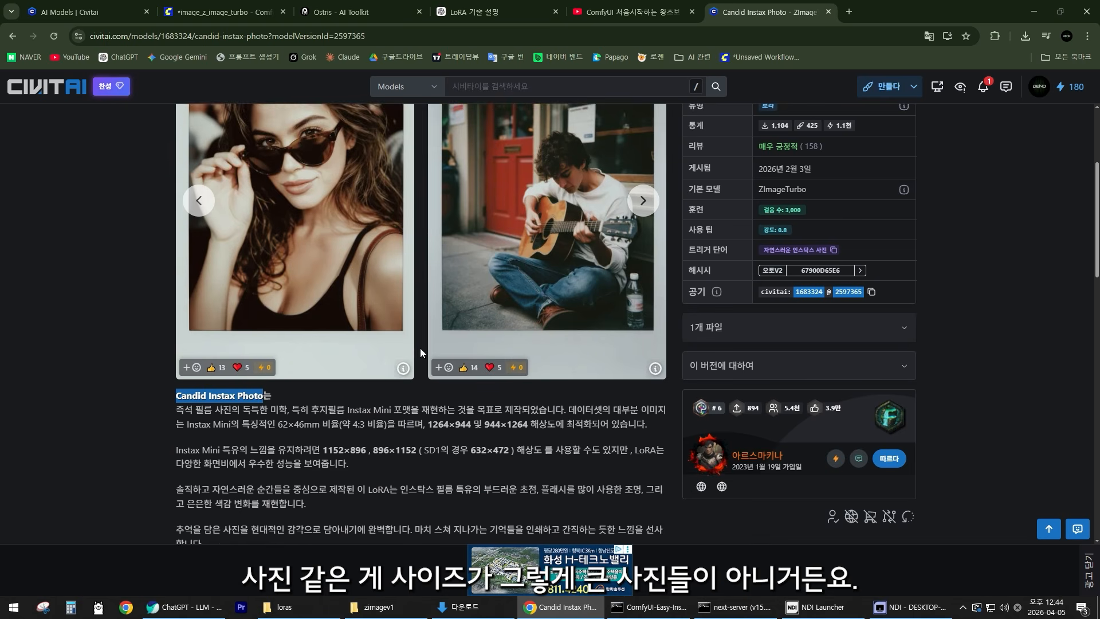
left_click_drag(192, 338, 508, 379)
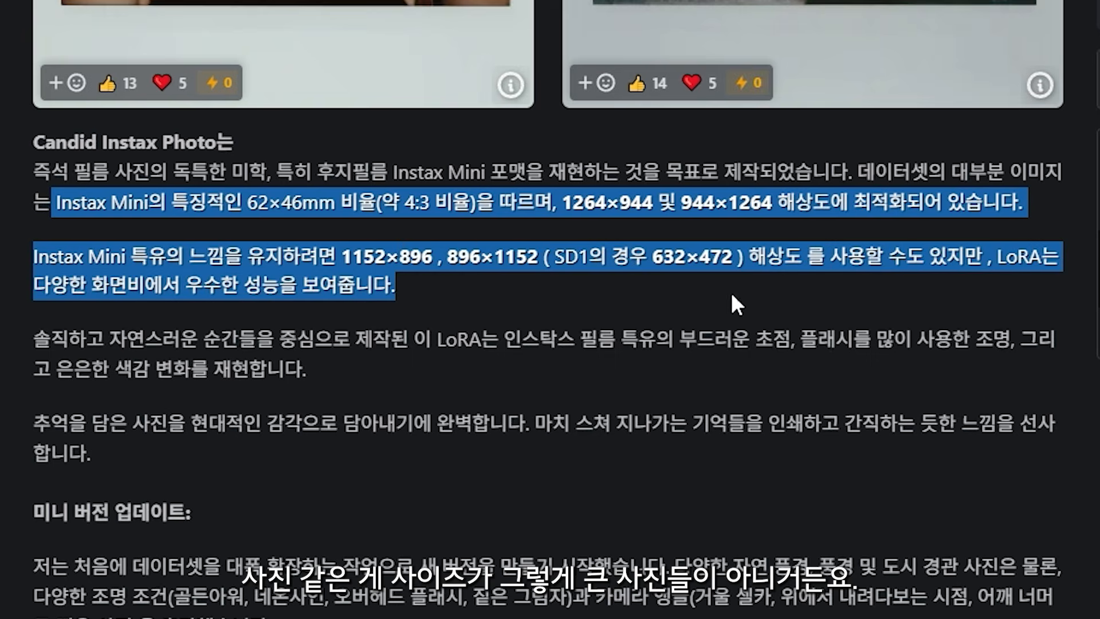
left_click(521, 380)
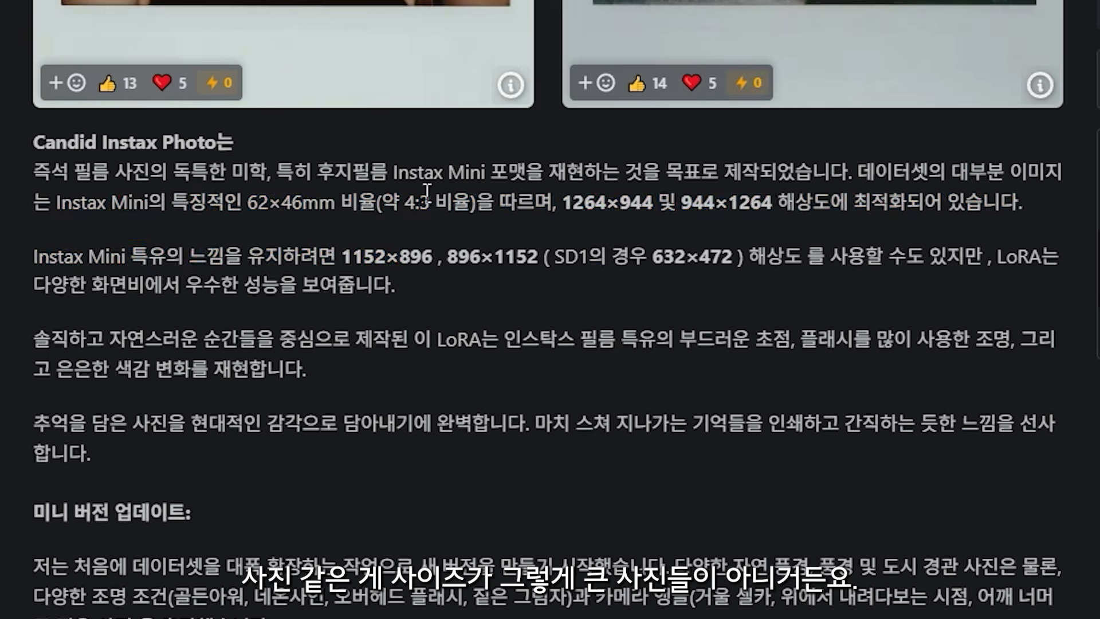
left_click_drag(289, 178, 765, 298)
left_click(764, 299)
scroll(619, 220, "up", 2)
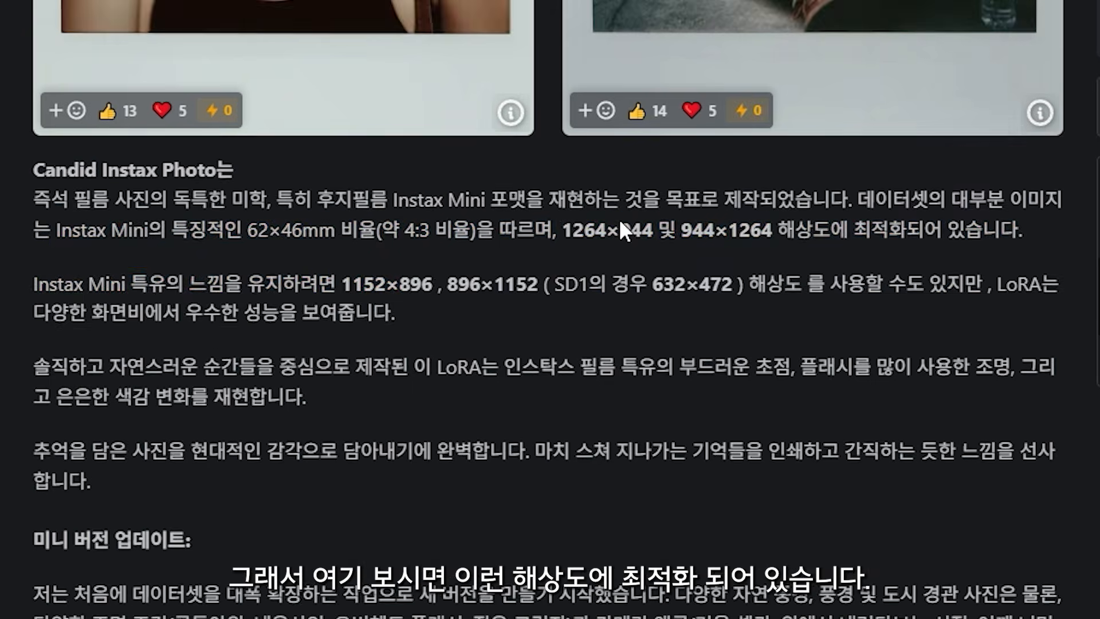
scroll(617, 368, "down", 3)
left_click_drag(358, 86, 881, 89)
left_click_drag(560, 86, 653, 85)
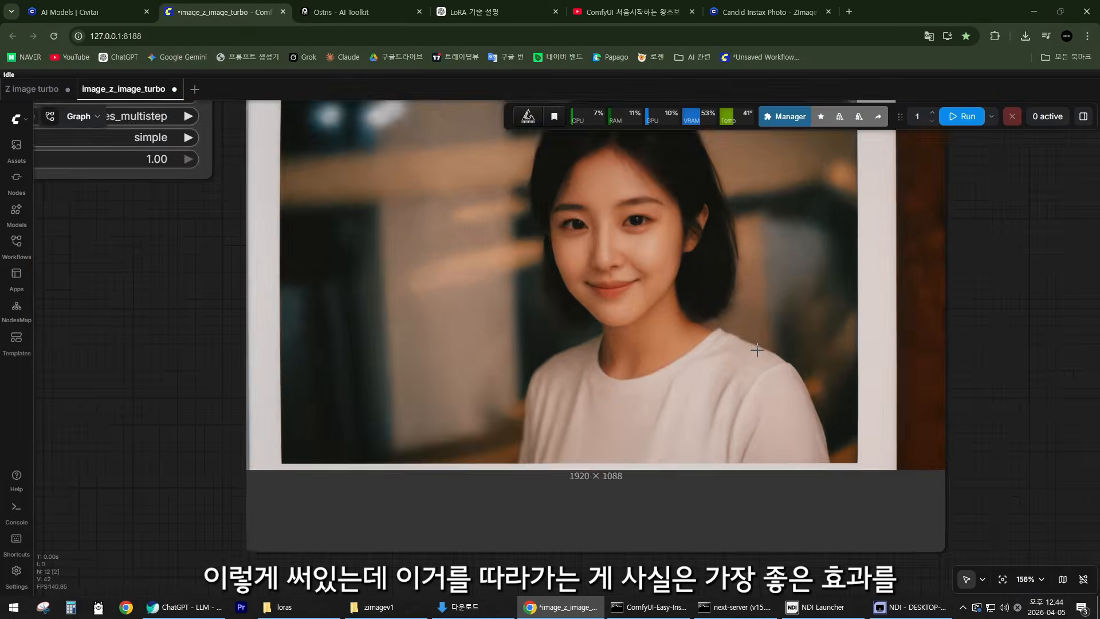
Return to ComfyUI, set the EmptySD3LatentImage node to width 1264 and height 896, and recheck the resolutions on the Civitai page.
scroll(745, 352, "down", 7)
left_click_drag(435, 331, 363, 374)
scroll(719, 367, "up", 3)
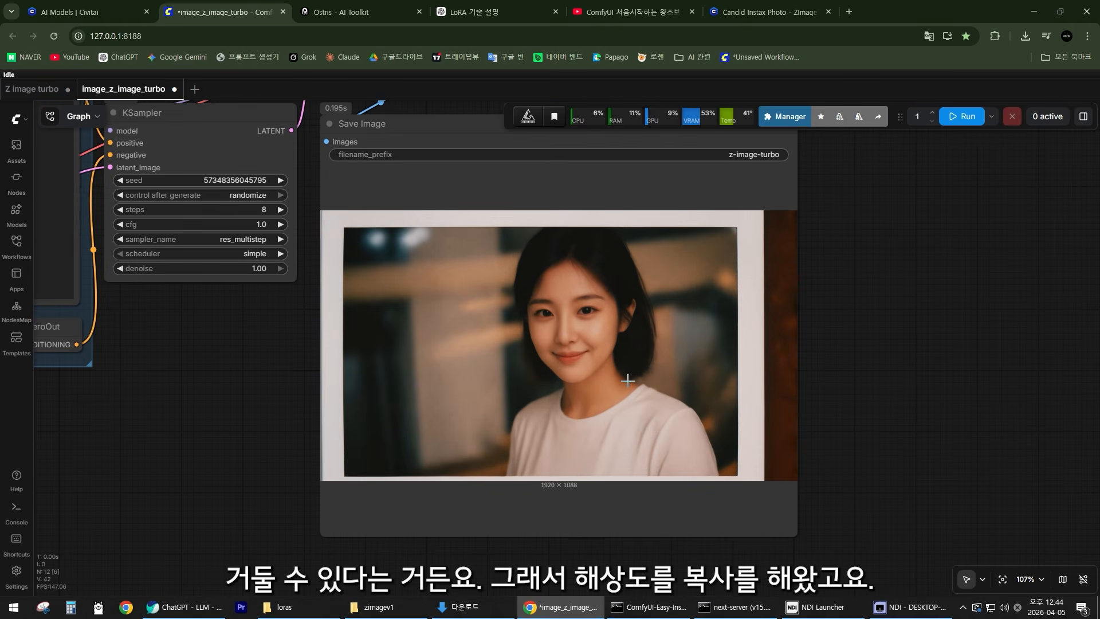
scroll(222, 357, "down", 2)
left_click_drag(192, 370, 626, 339)
scroll(304, 363, "up", 4)
left_click_drag(345, 362, 481, 404)
scroll(480, 404, "up", 3)
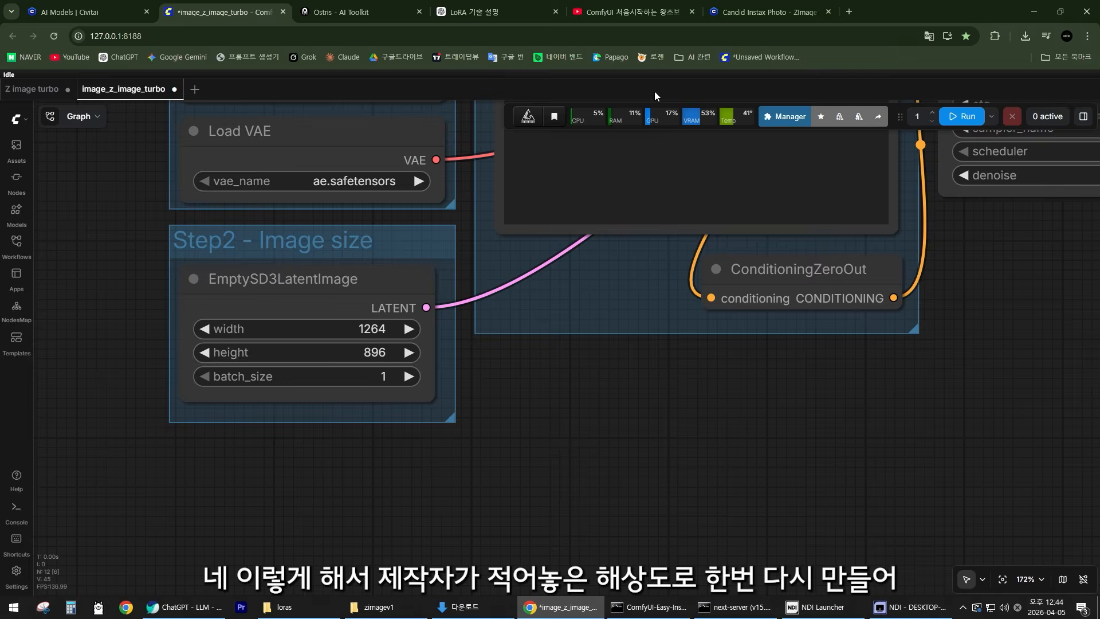
left_click(765, 12)
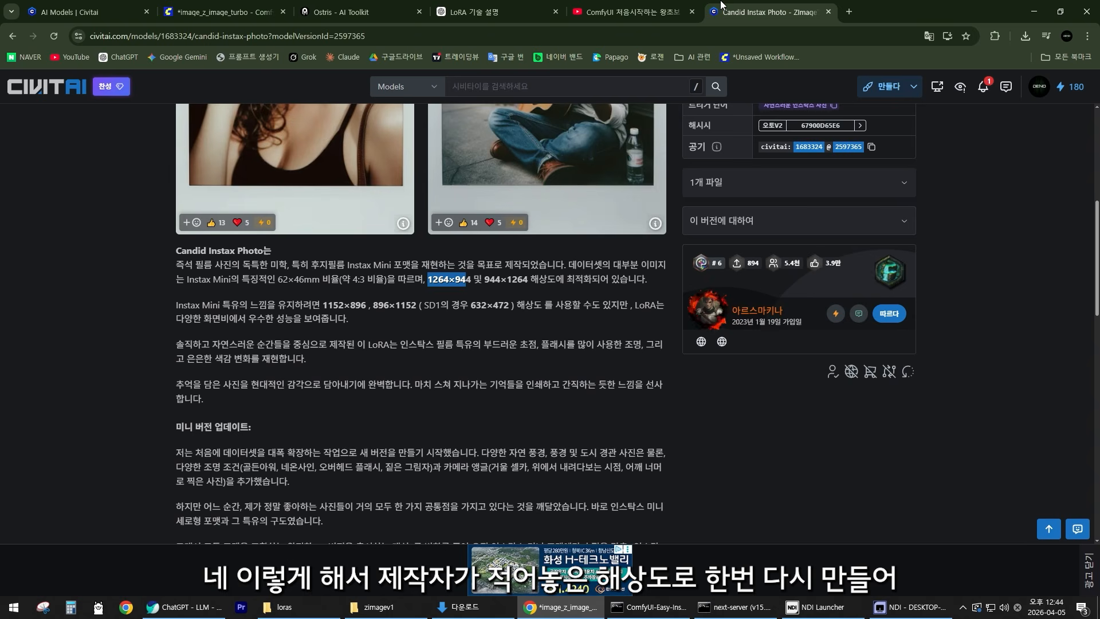
left_click(239, 14)
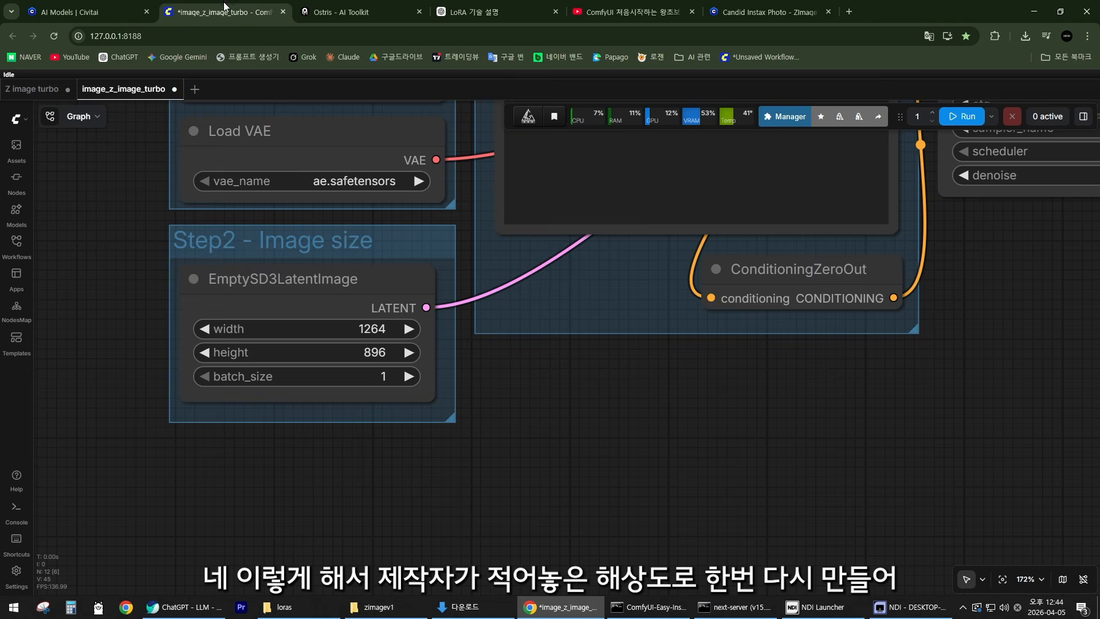
Generate an image at the new 1264 × 896 size and examine the result in the Save Image node.
key("ctrl+Return")
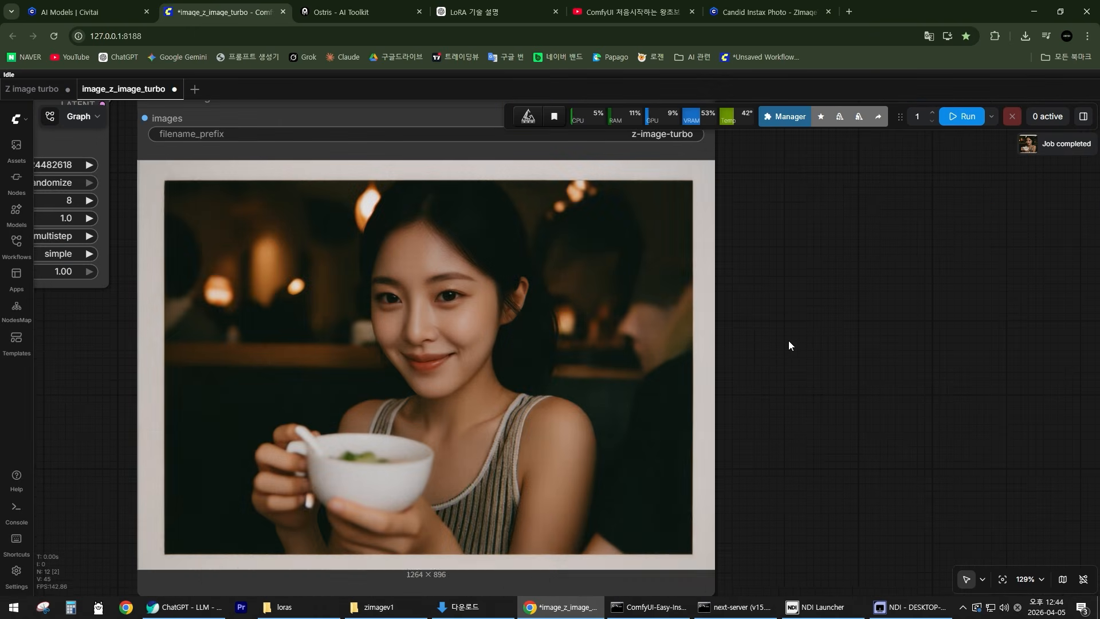
scroll(550, 361, "down", 5)
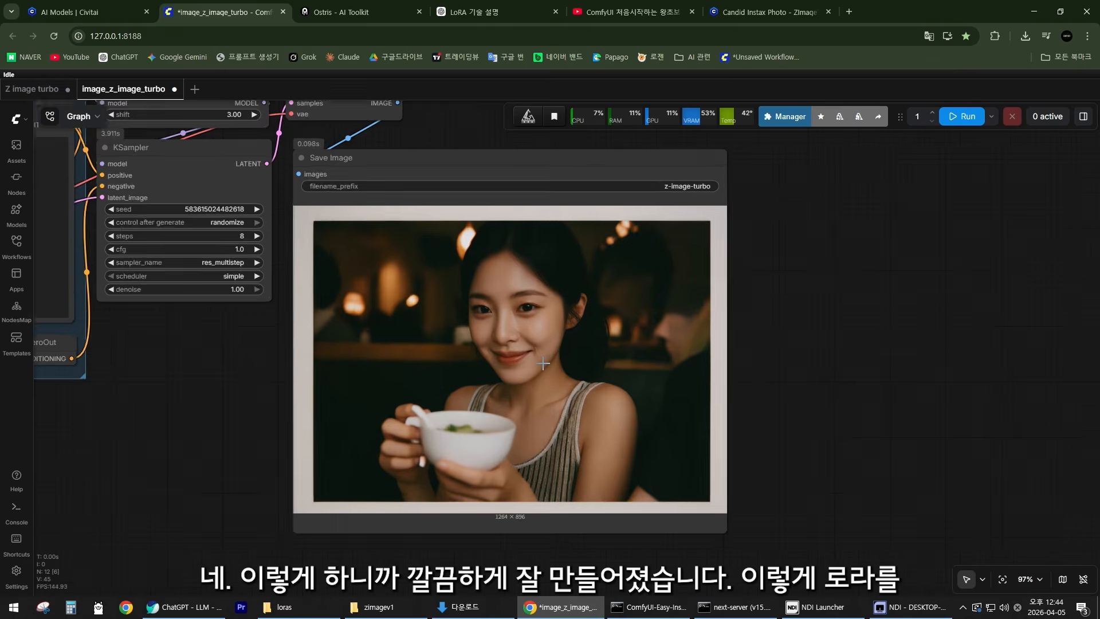
scroll(541, 369, "up", 7)
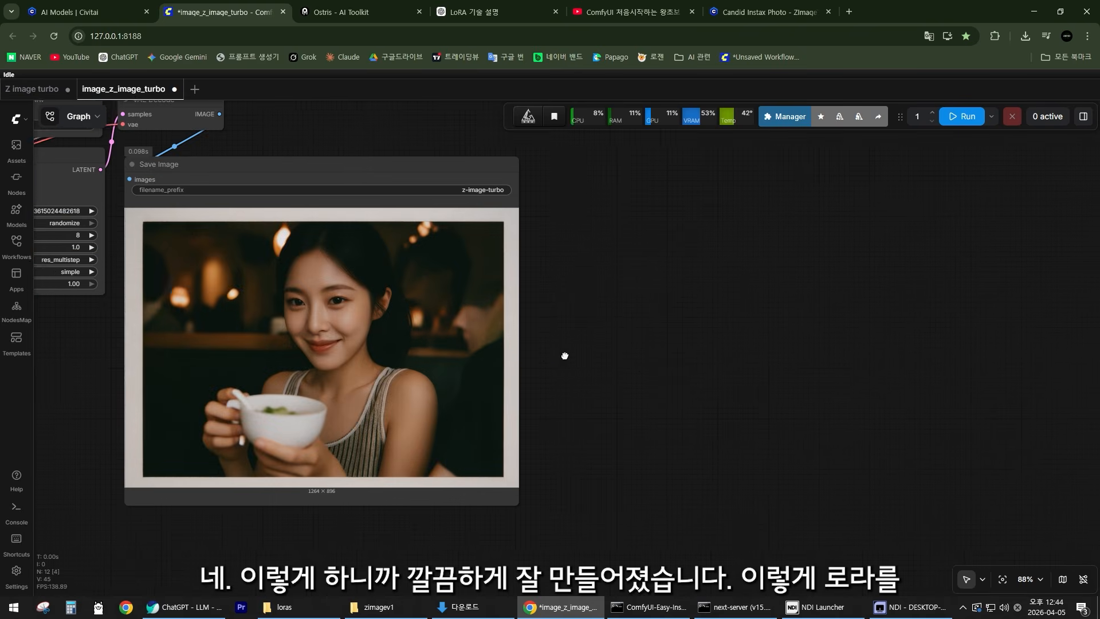
Review the Candid Instax Photo page on Civitai, checking its sample images, details and resolution notes.
left_click(751, 6)
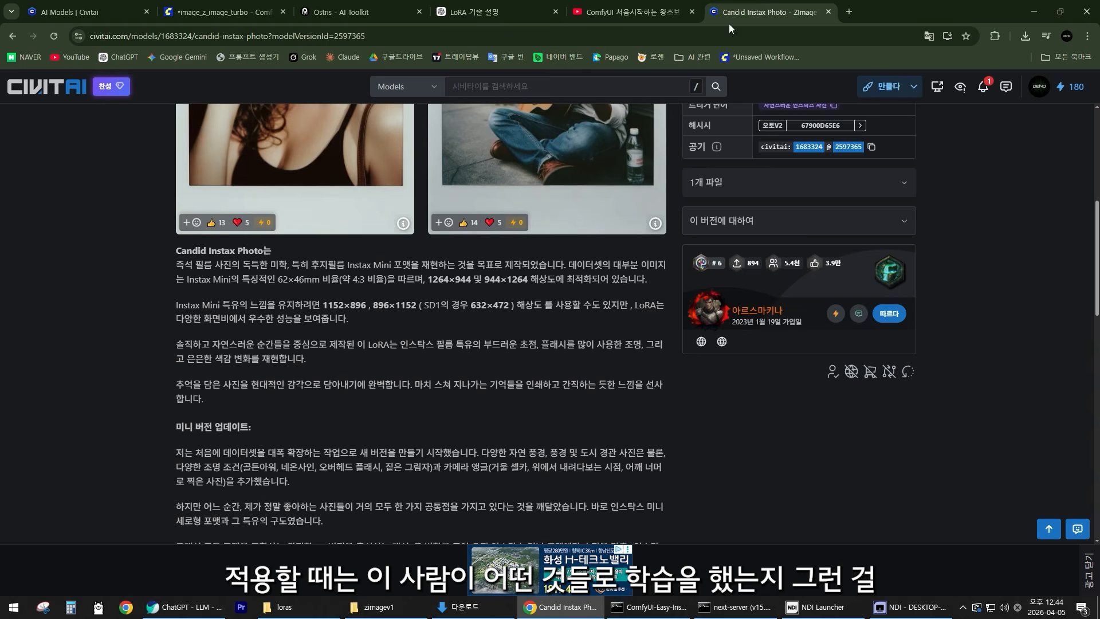
scroll(431, 365, "up", 4)
scroll(431, 365, "down", 4)
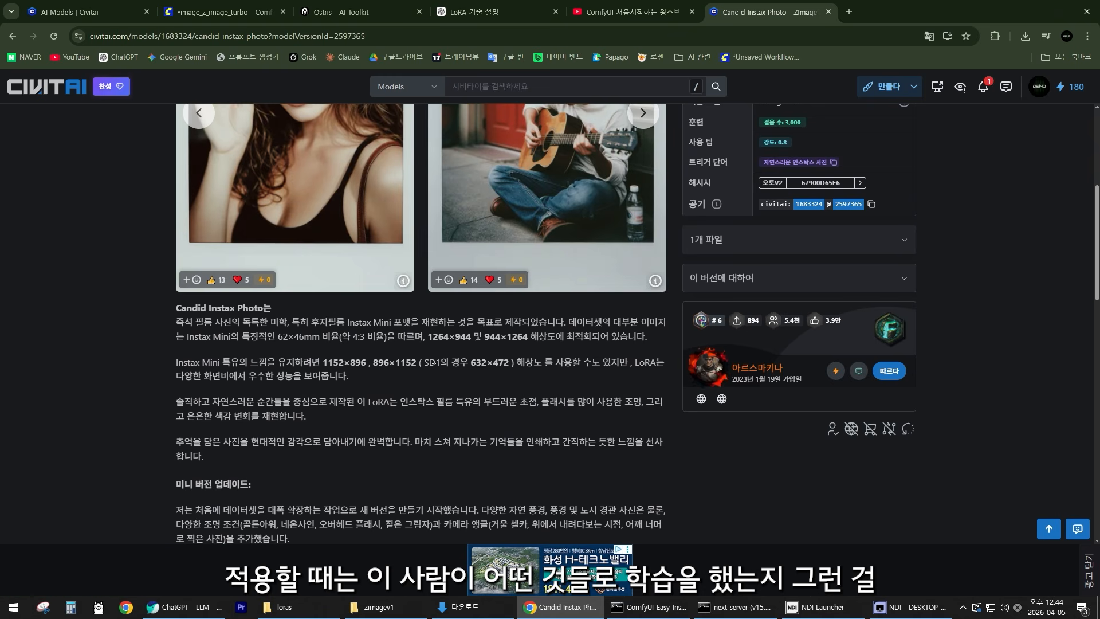
scroll(431, 365, "down", 2)
scroll(437, 362, "up", 2)
scroll(439, 359, "up", 3)
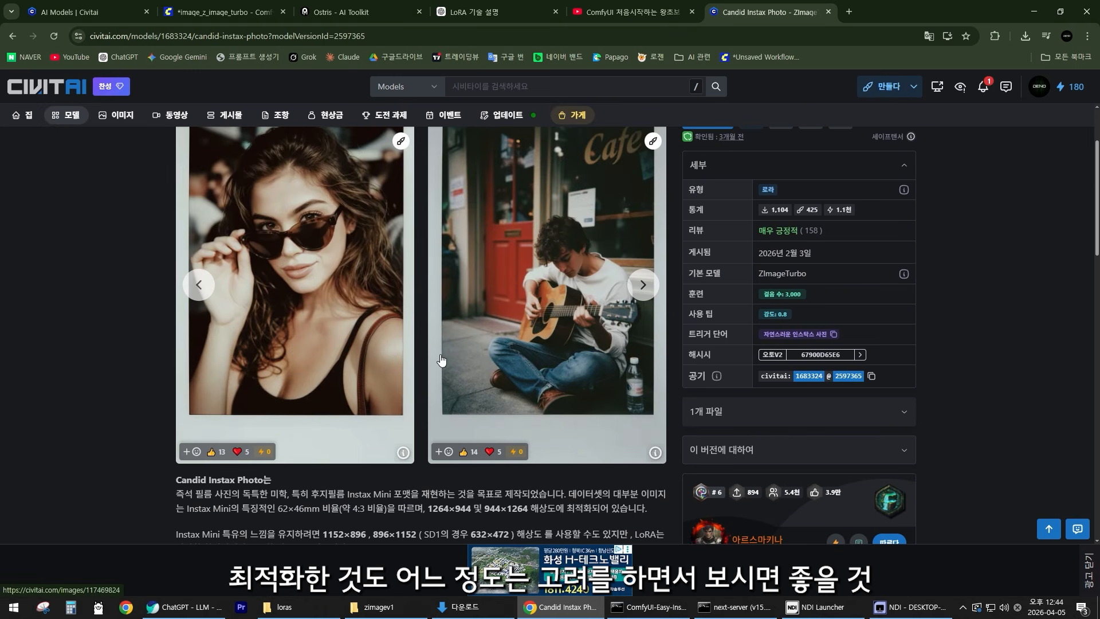
Go back to the Civitai models list and browse it for other interesting LoRAs.
left_click(12, 36)
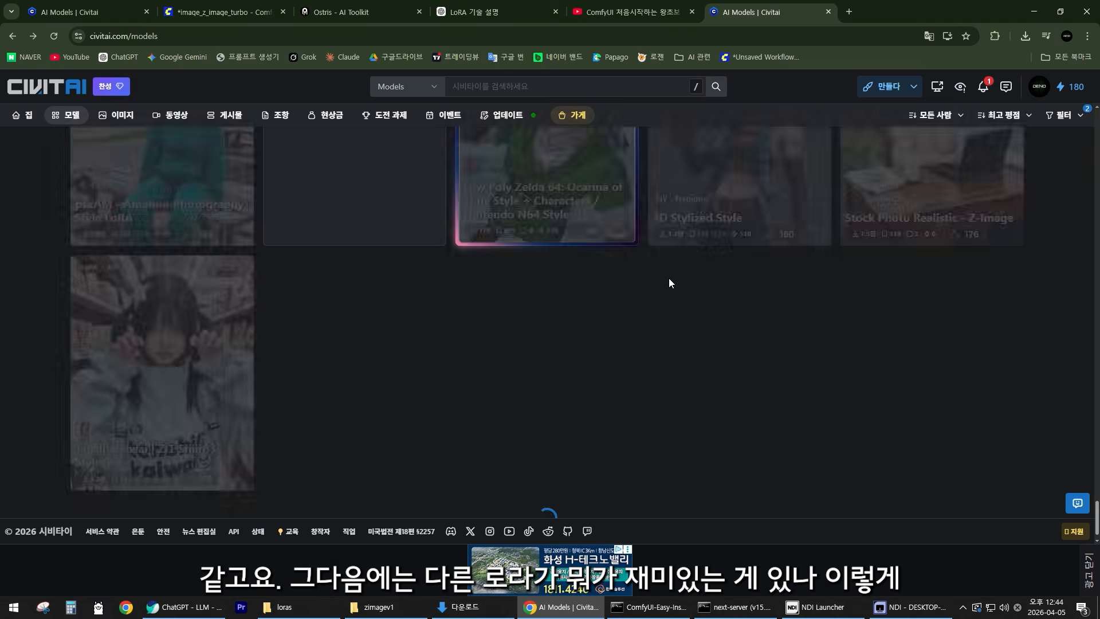
scroll(668, 277, "down", 5)
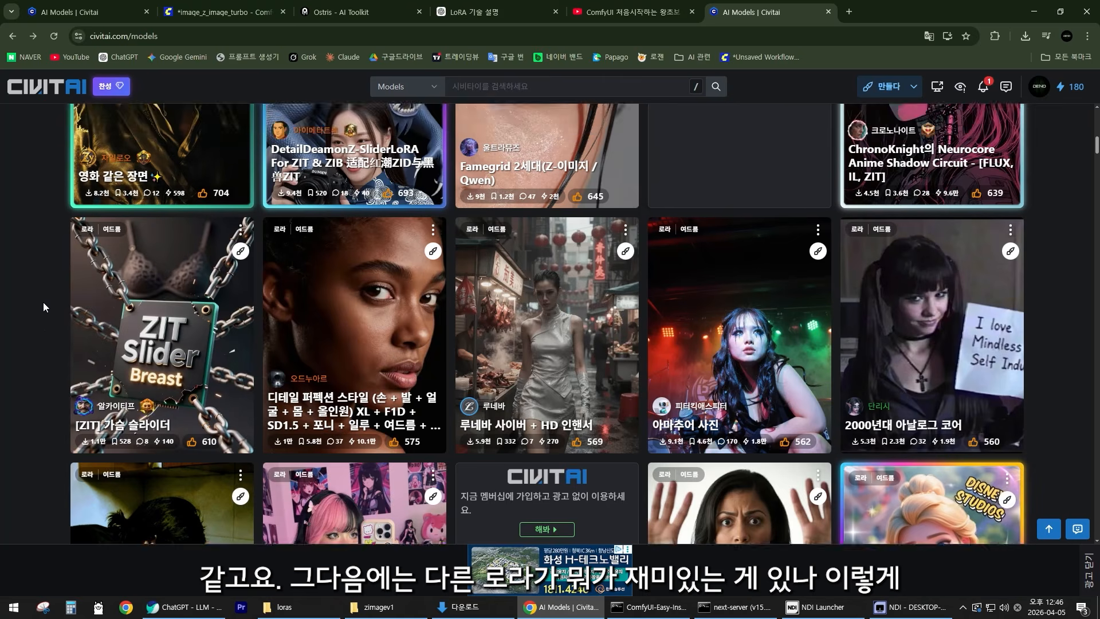
scroll(53, 313, "down", 5)
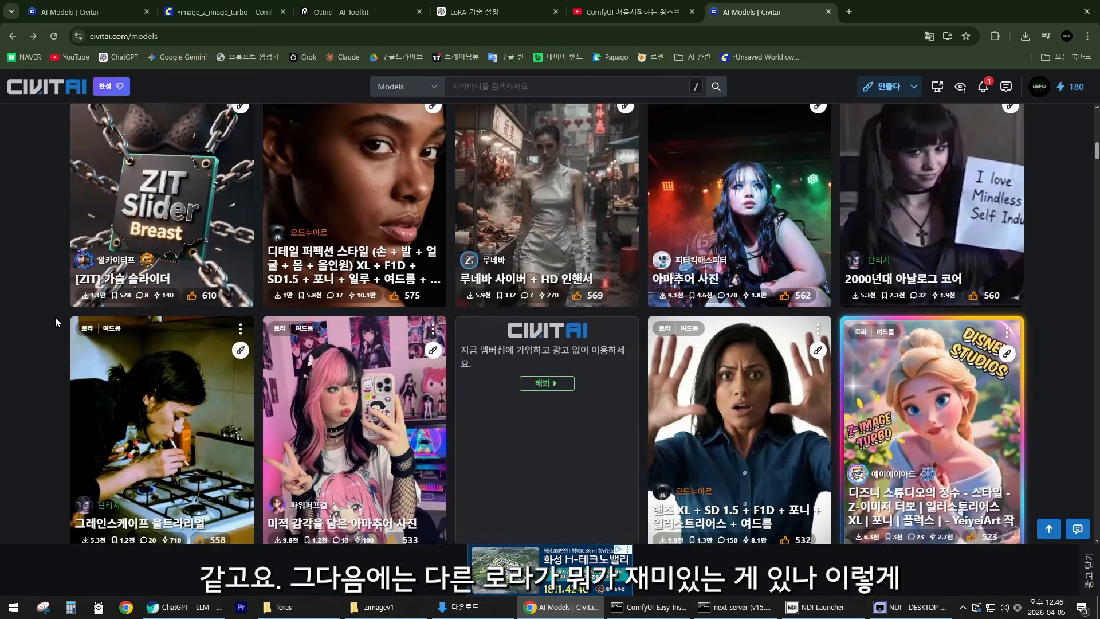
scroll(58, 314, "up", 10)
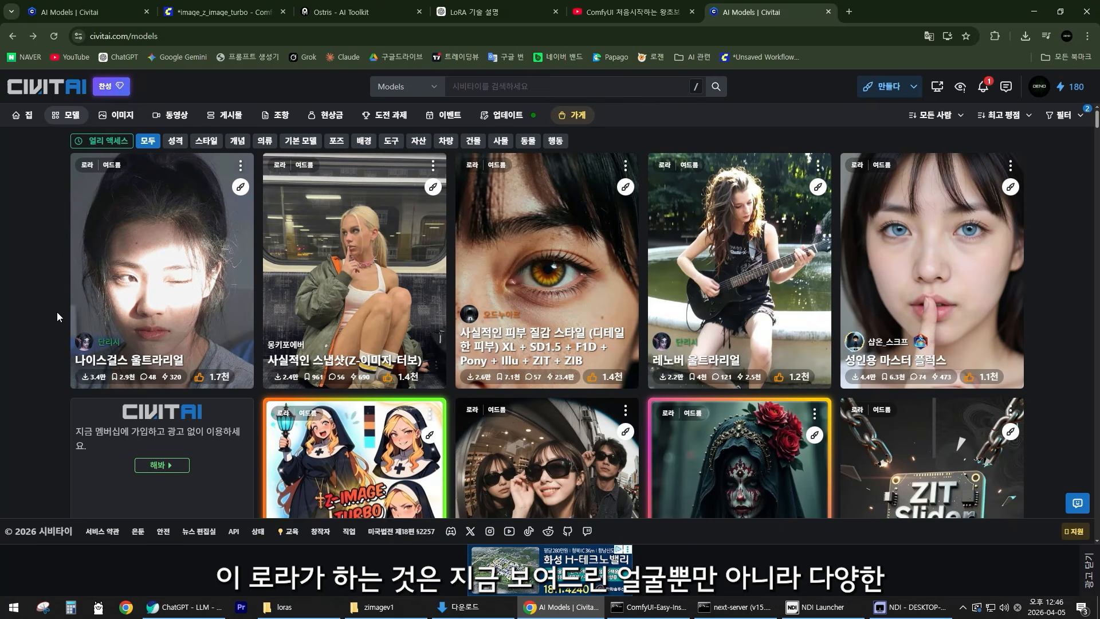
Return to ComfyUI and look over the generated instant-photo image in the Save Image node.
left_click(221, 12)
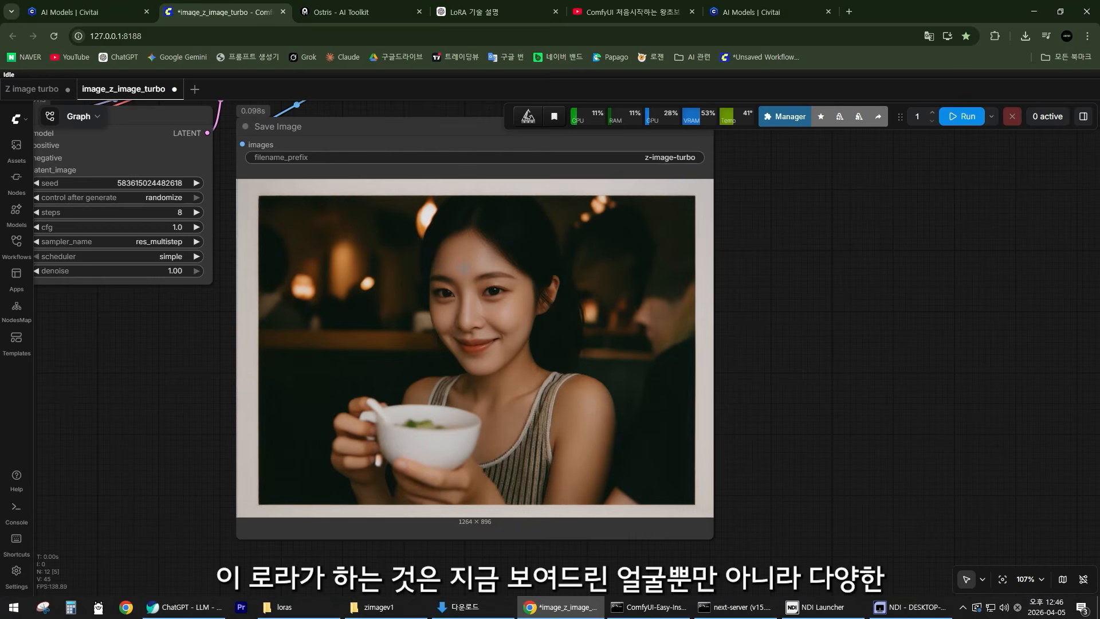
left_click_drag(304, 309, 375, 334)
scroll(376, 334, "up", 1)
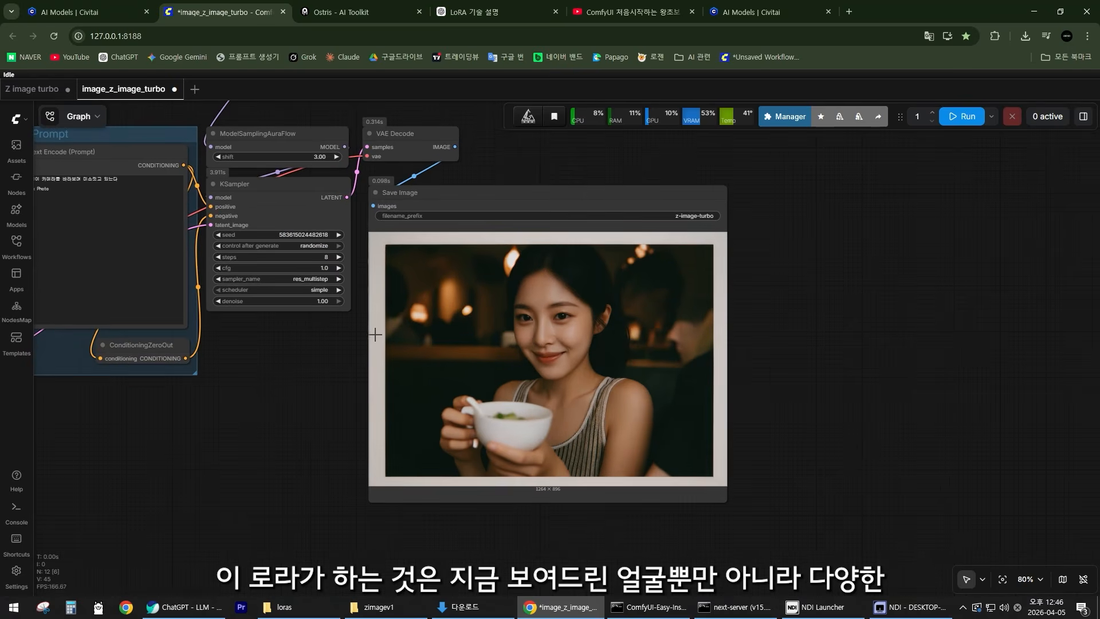
Browse the Civitai models list for LoRAs covering other concepts and styles, including the bubble-gum hyperrealistic style and the ZIT sliders.
left_click(833, 18)
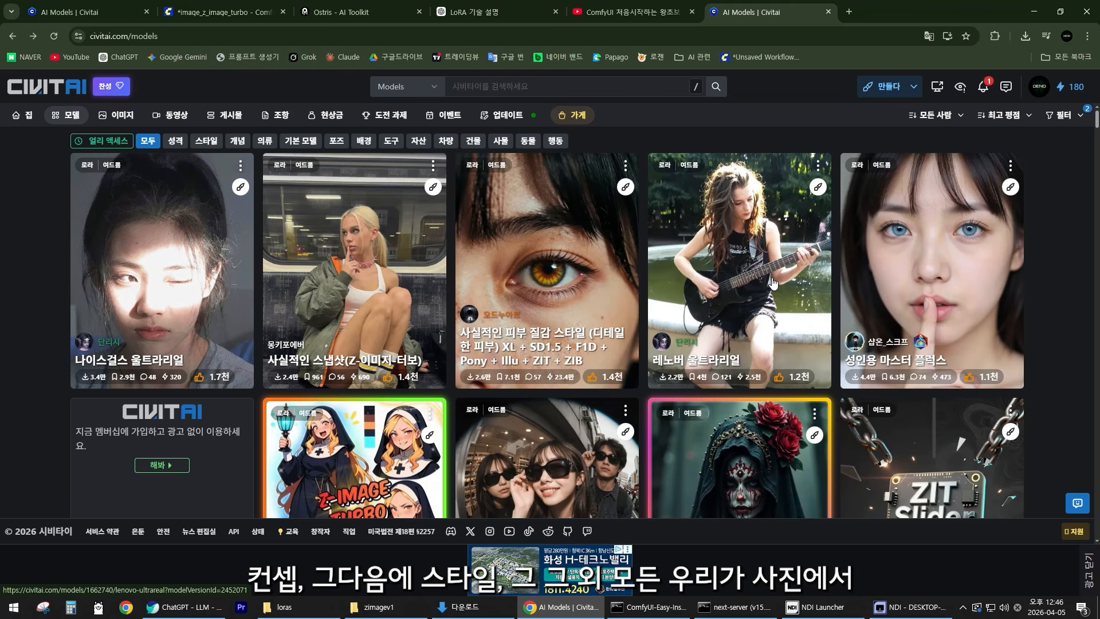
scroll(687, 286, "down", 10)
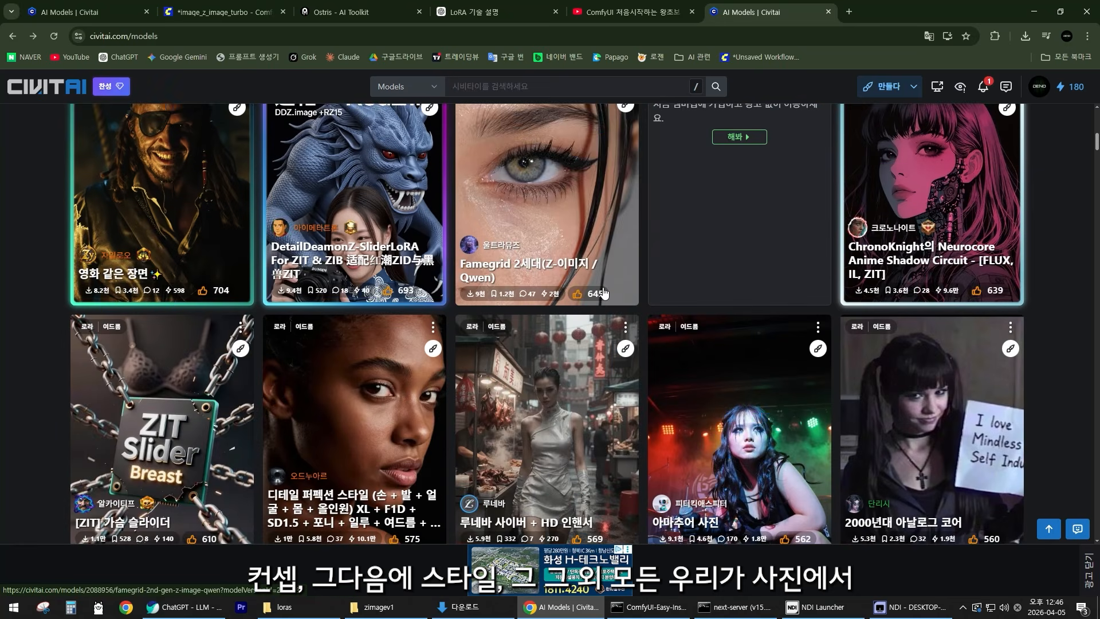
scroll(603, 294, "down", 12)
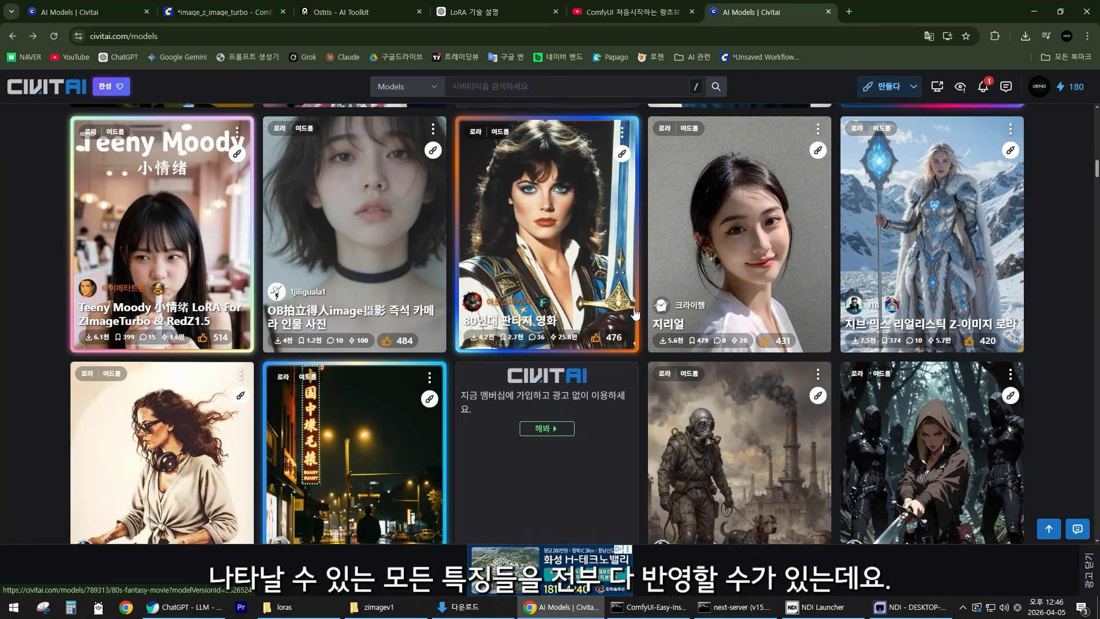
scroll(633, 313, "down", 7)
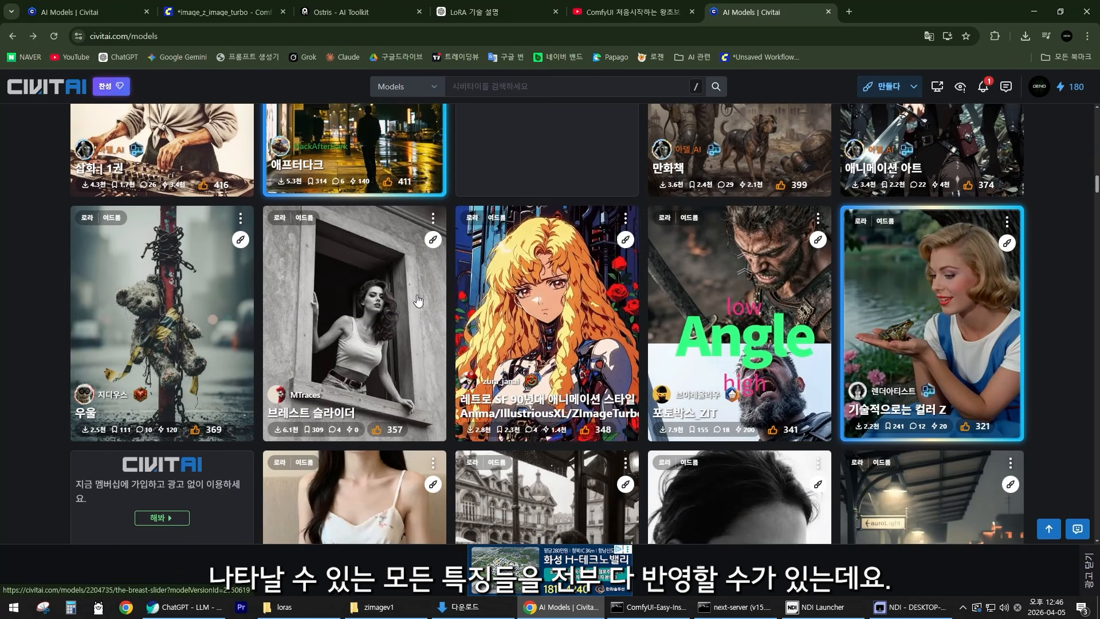
scroll(458, 304, "down", 12)
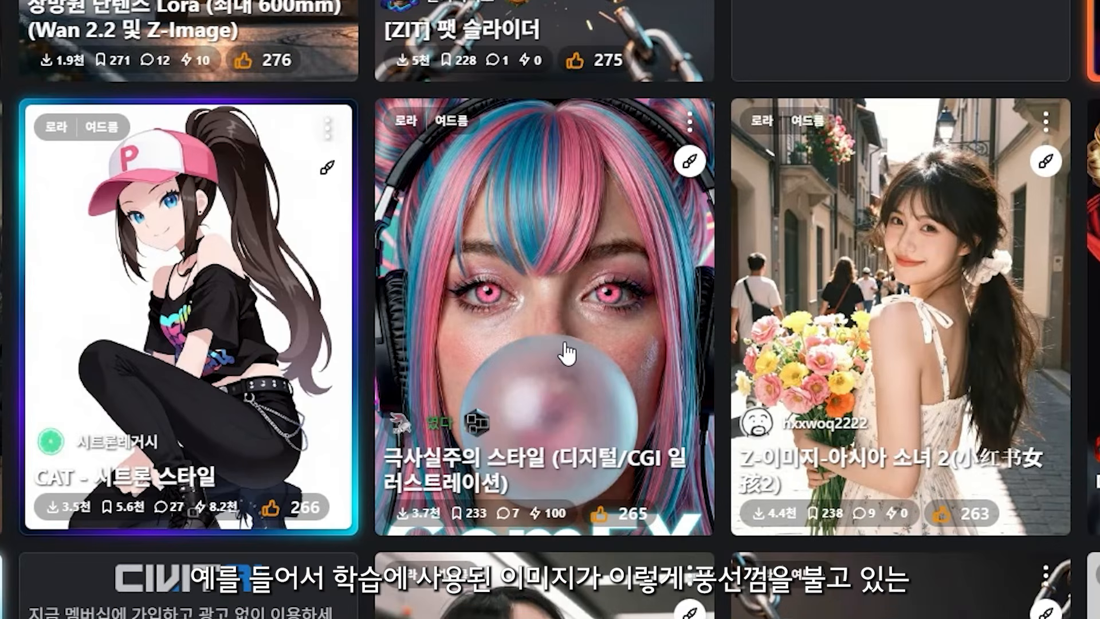
scroll(560, 345, "down", 4)
scroll(571, 367, "up", 3)
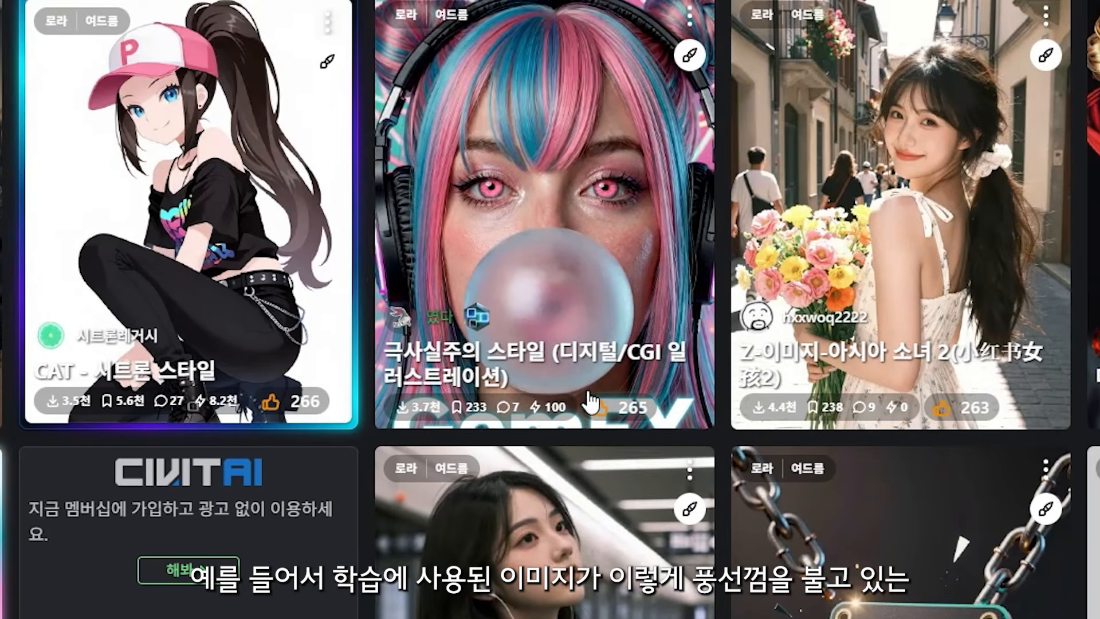
scroll(590, 401, "up", 2)
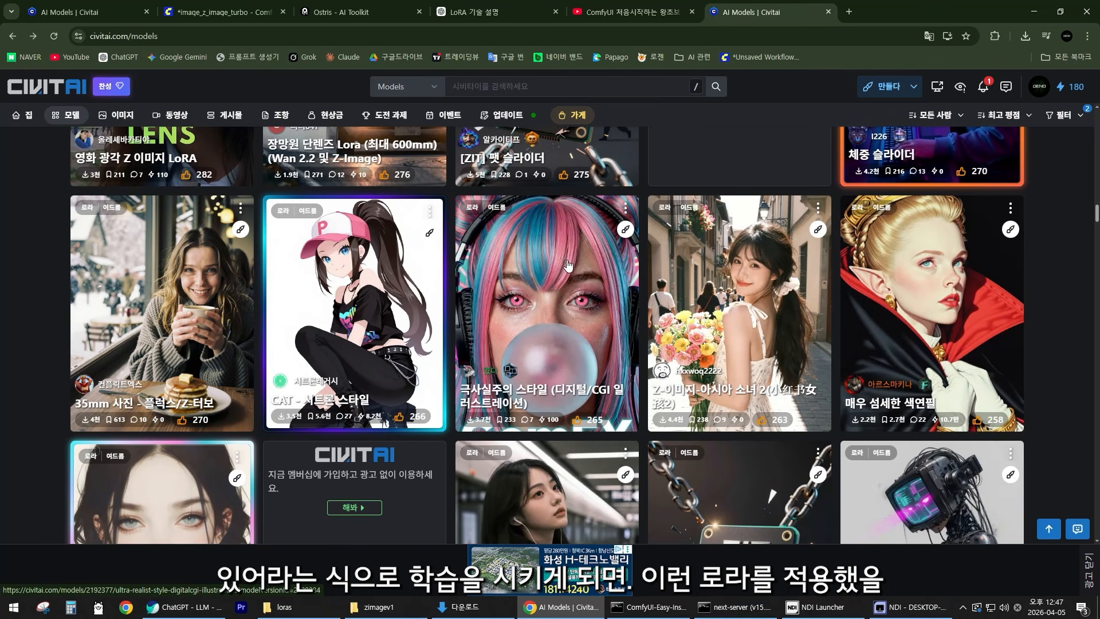
scroll(566, 264, "up", 1)
scroll(561, 262, "down", 2)
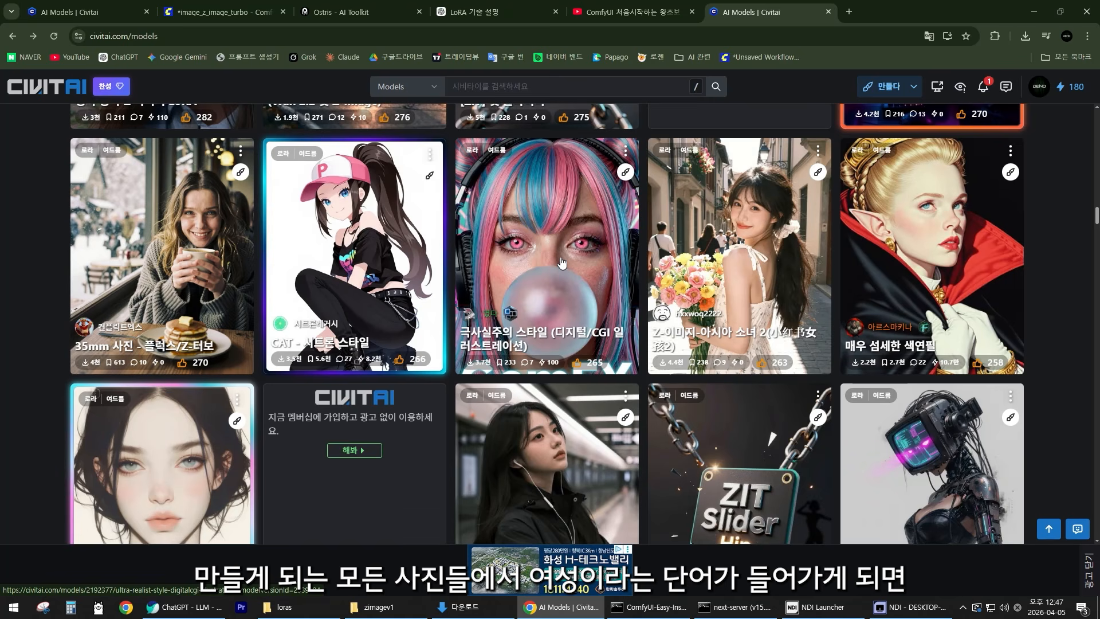
scroll(561, 262, "up", 1)
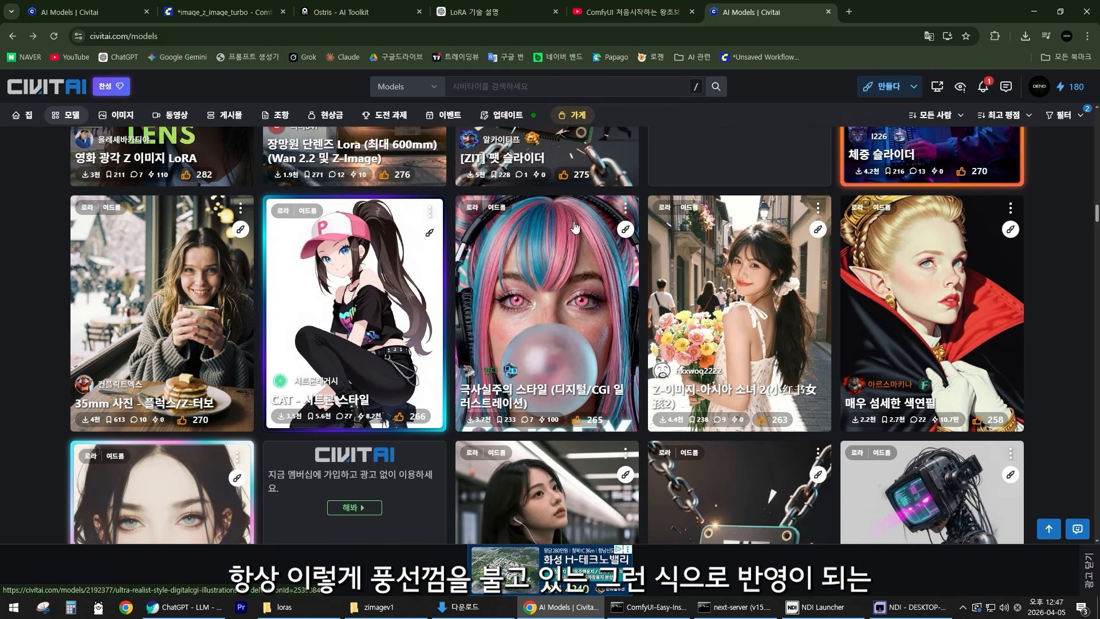
scroll(565, 307, "up", 4)
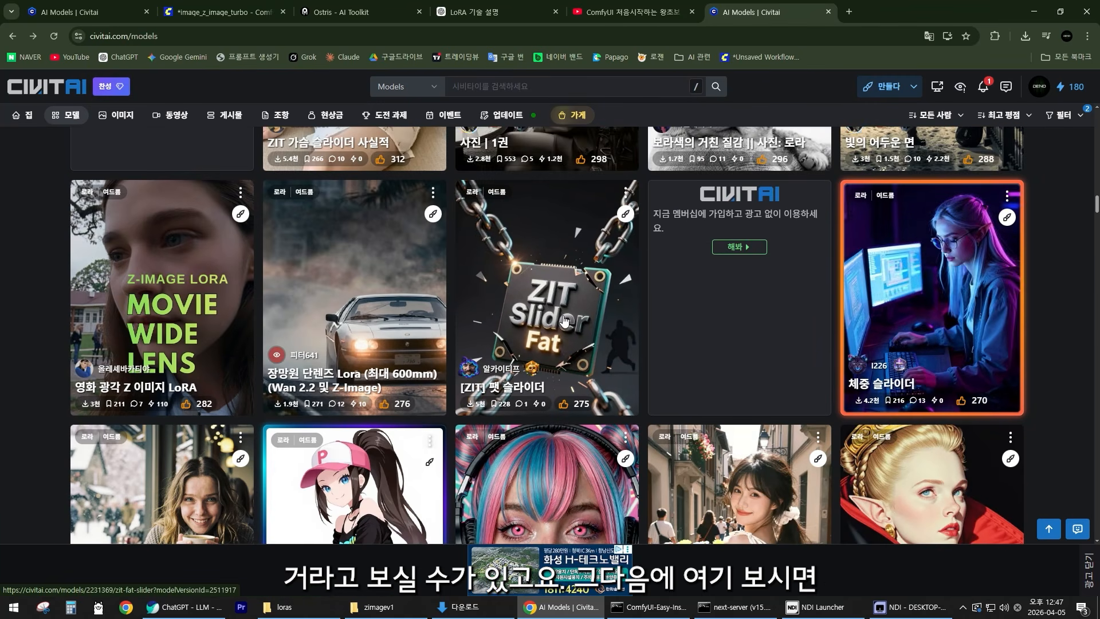
Open the [ZIT] Fat Slider LoRA page on Civitai and review its sample images.
left_click(564, 321)
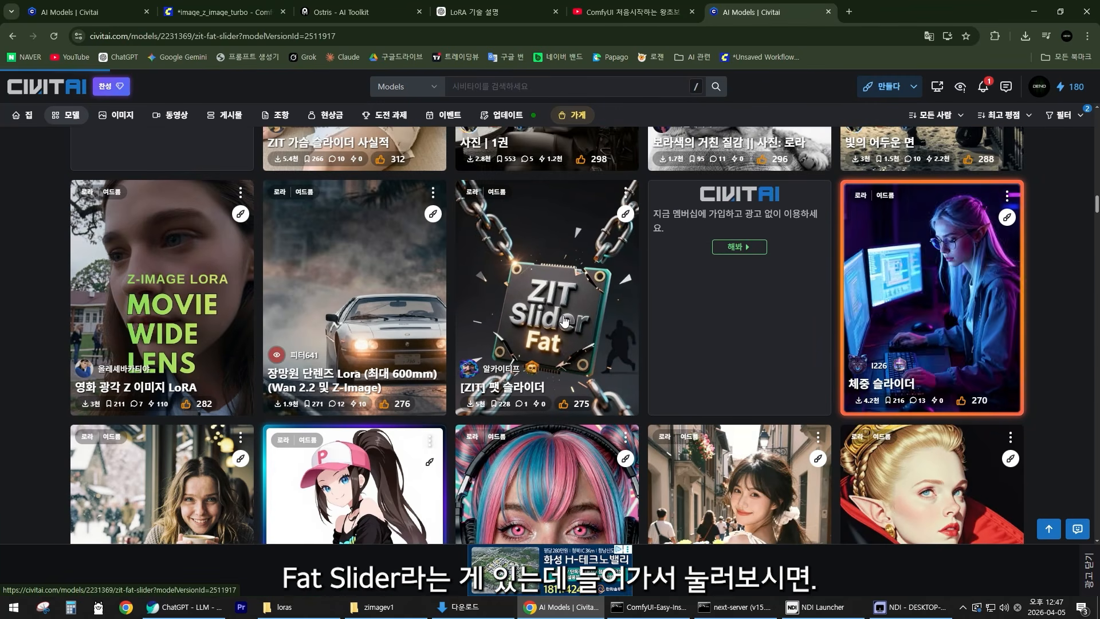
scroll(512, 306, "down", 2)
scroll(512, 306, "down", 1)
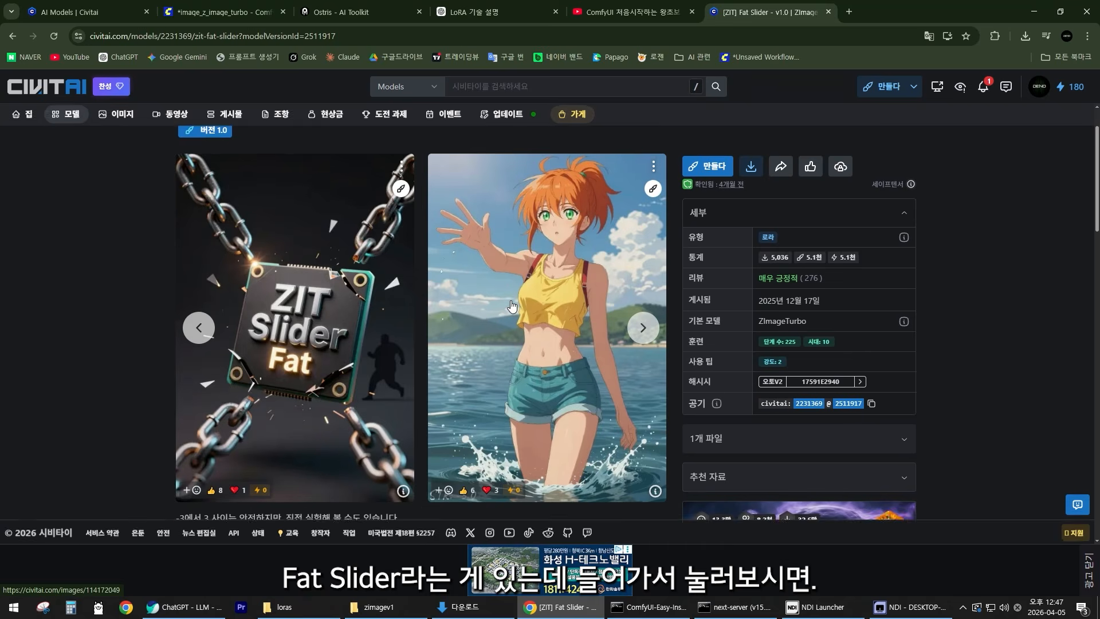
left_click(643, 338)
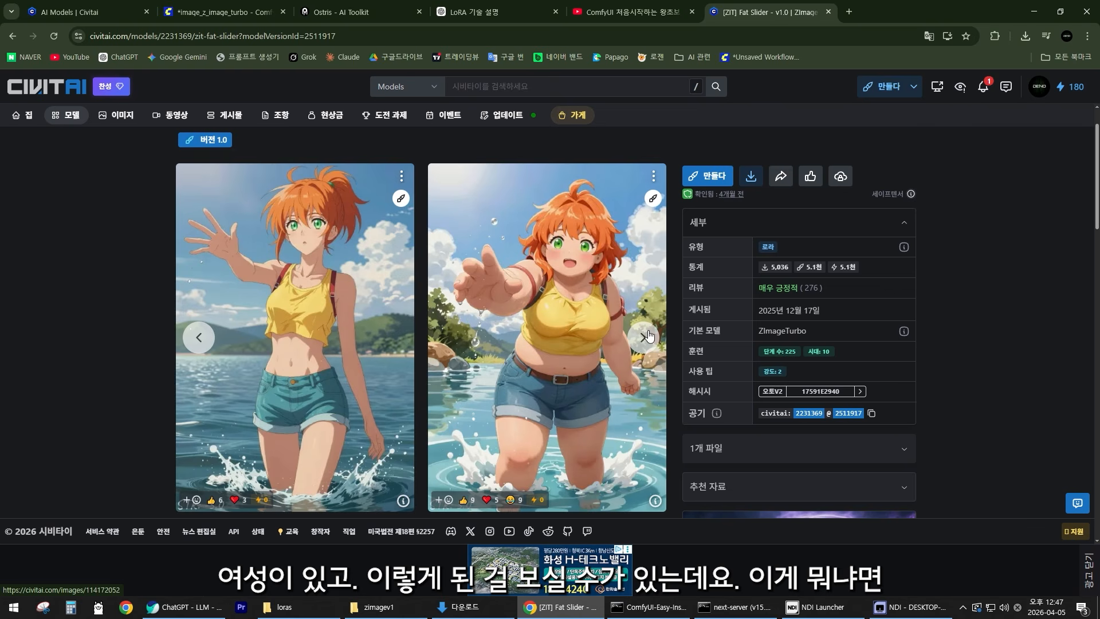
scroll(514, 389, "down", 2)
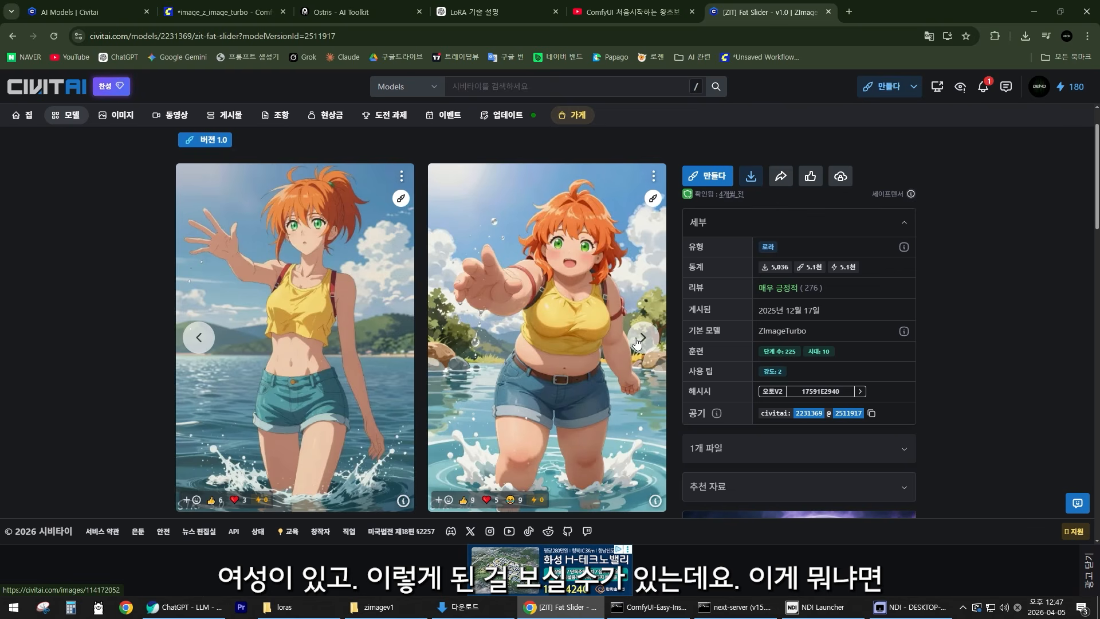
left_click(636, 342)
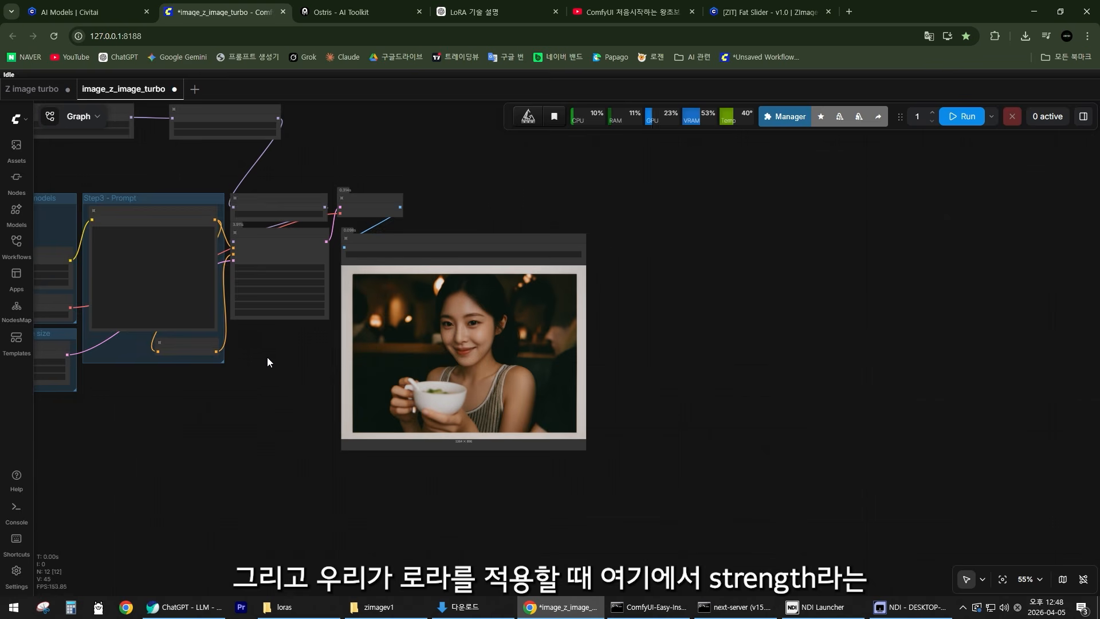
Set strength_model to 0.5 on the Load LoRA node that uses my_first_lora_v1.safetensors in the ComfyUI workflow.
scroll(267, 356, "up", 6)
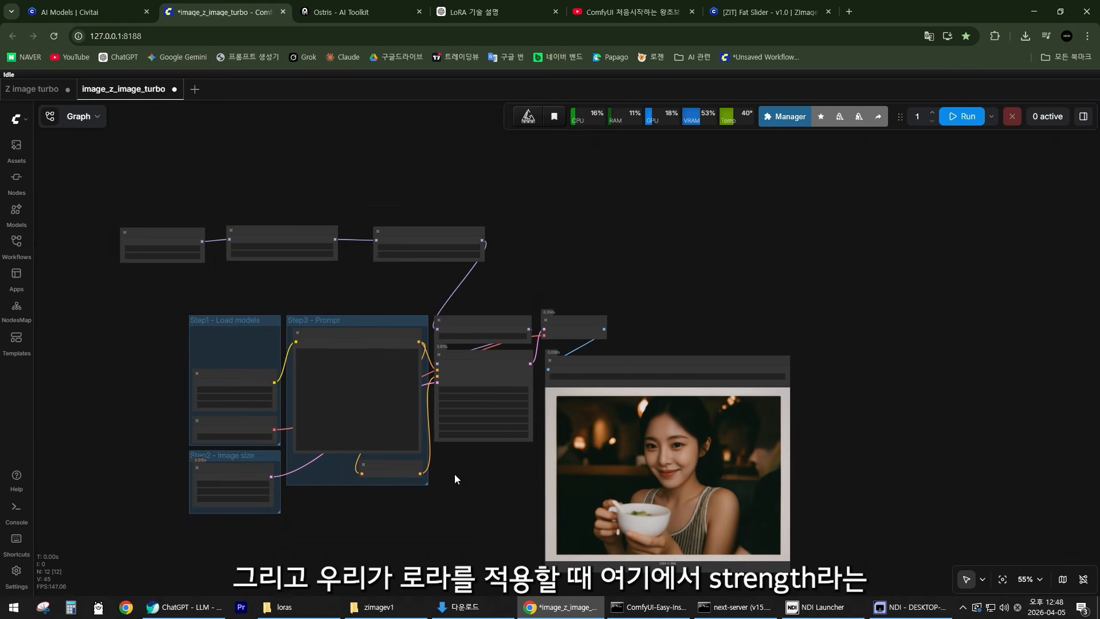
scroll(479, 270, "up", 12)
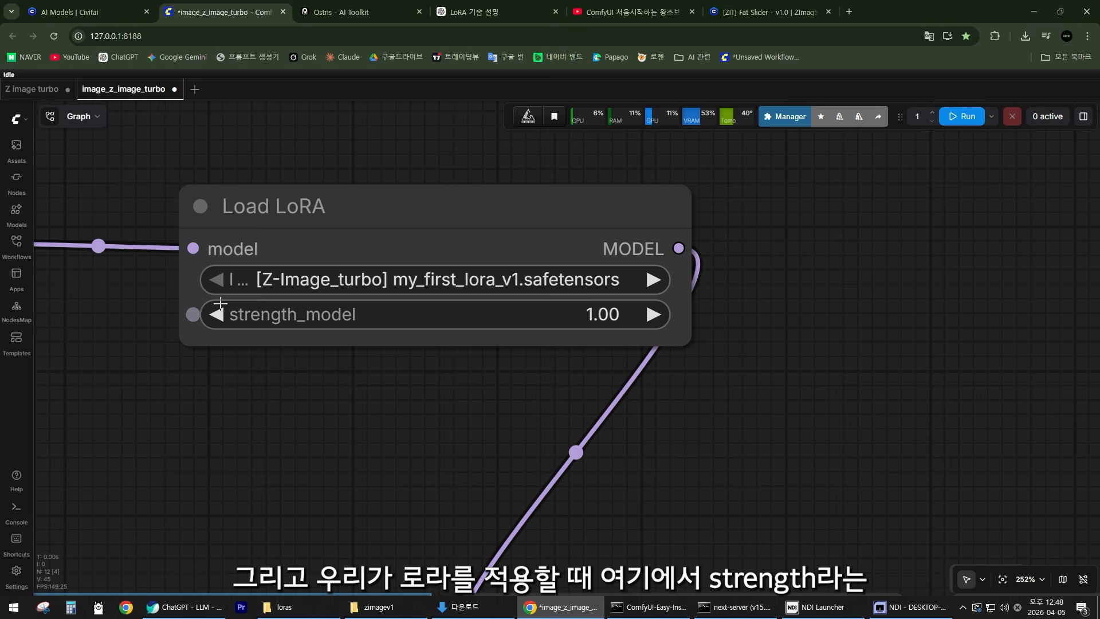
scroll(406, 351, "up", 2)
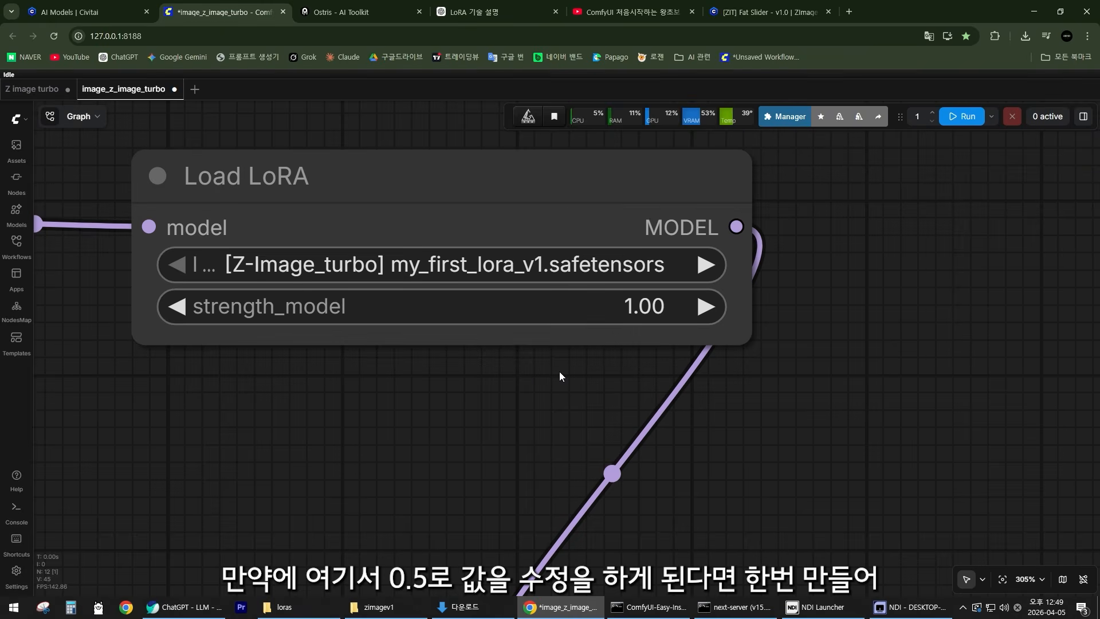
left_click(614, 307)
type("0.5")
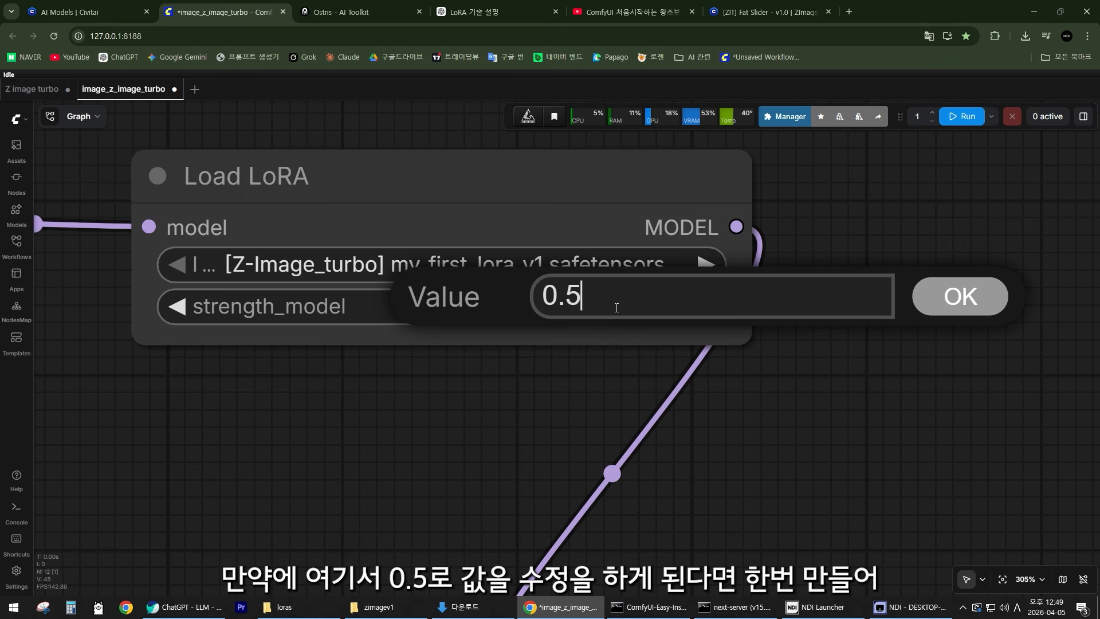
key("Return")
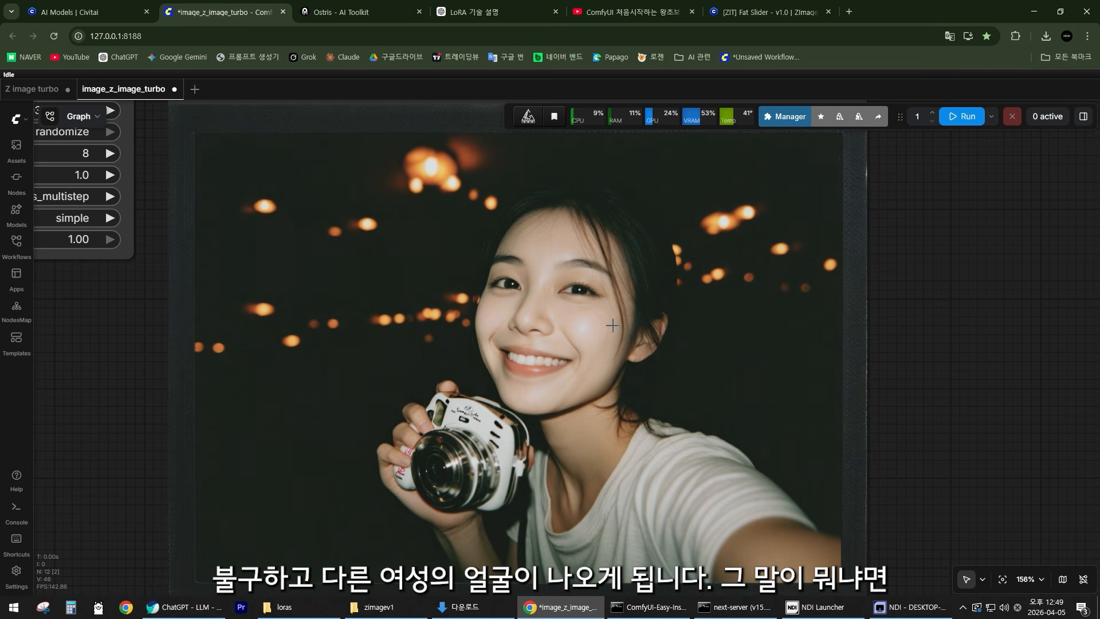
Recheck the face LoRA's strength in its Load LoRA node, generate another image and examine the face in the result.
scroll(566, 336, "down", 10)
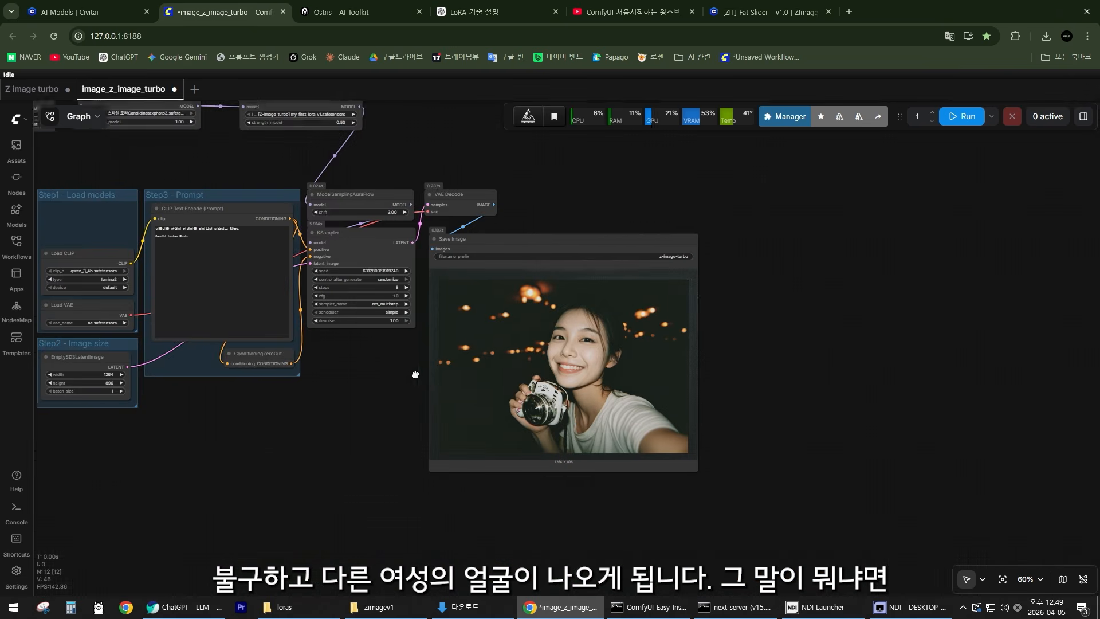
left_click_drag(415, 372, 516, 445)
scroll(367, 198, "up", 10)
scroll(473, 235, "up", 5)
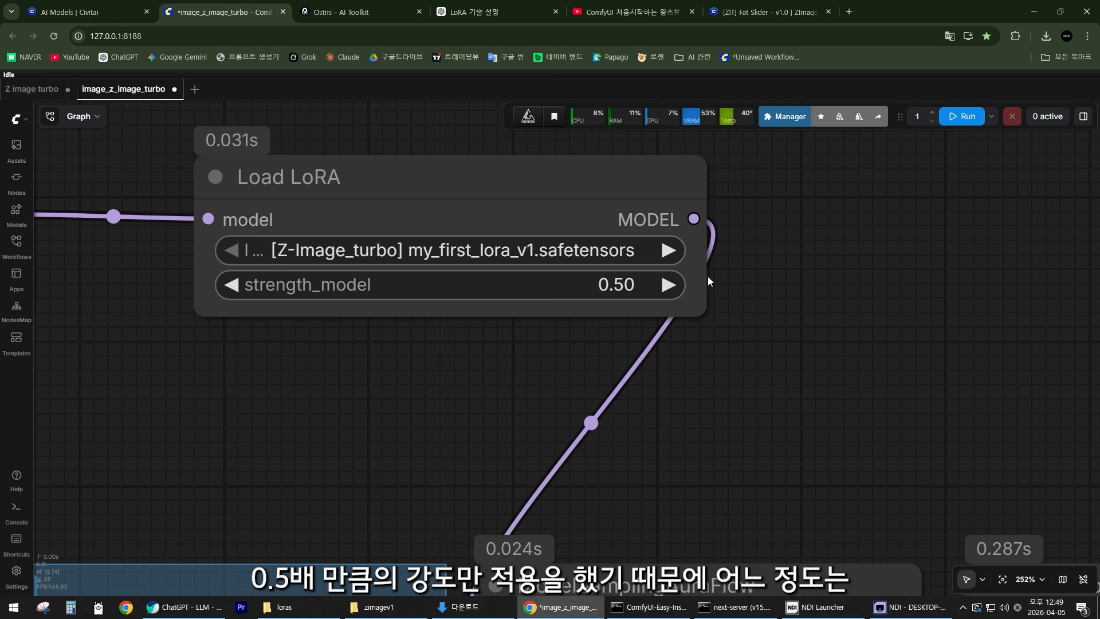
scroll(712, 291, "down", 10)
left_click_drag(827, 312, 590, 121)
scroll(634, 340, "up", 3)
key("ctrl+Return")
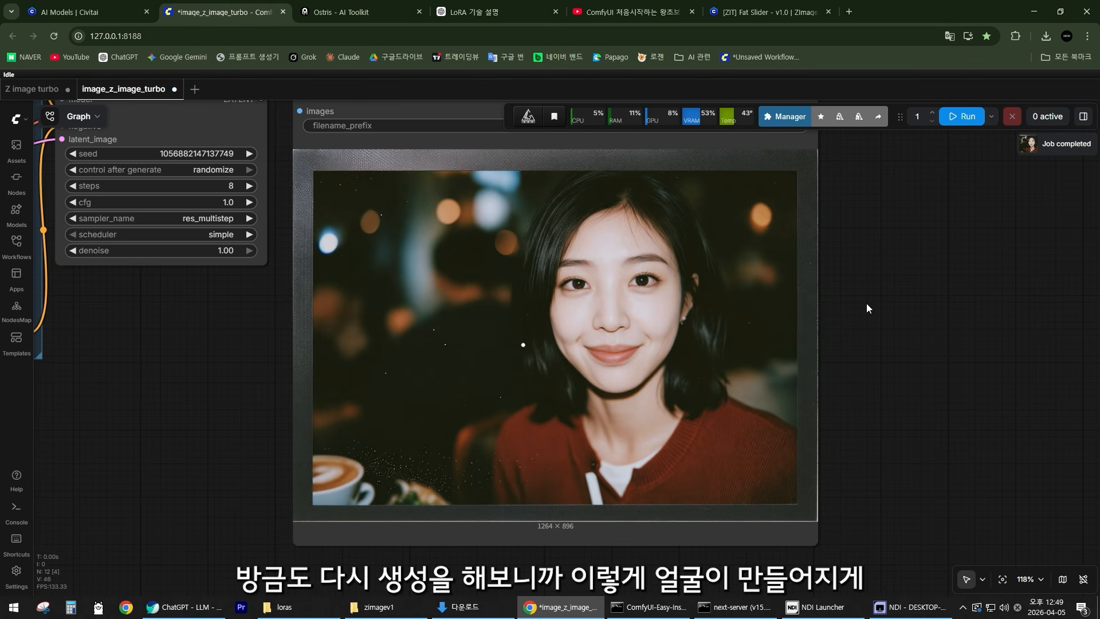
scroll(579, 269, "up", 1)
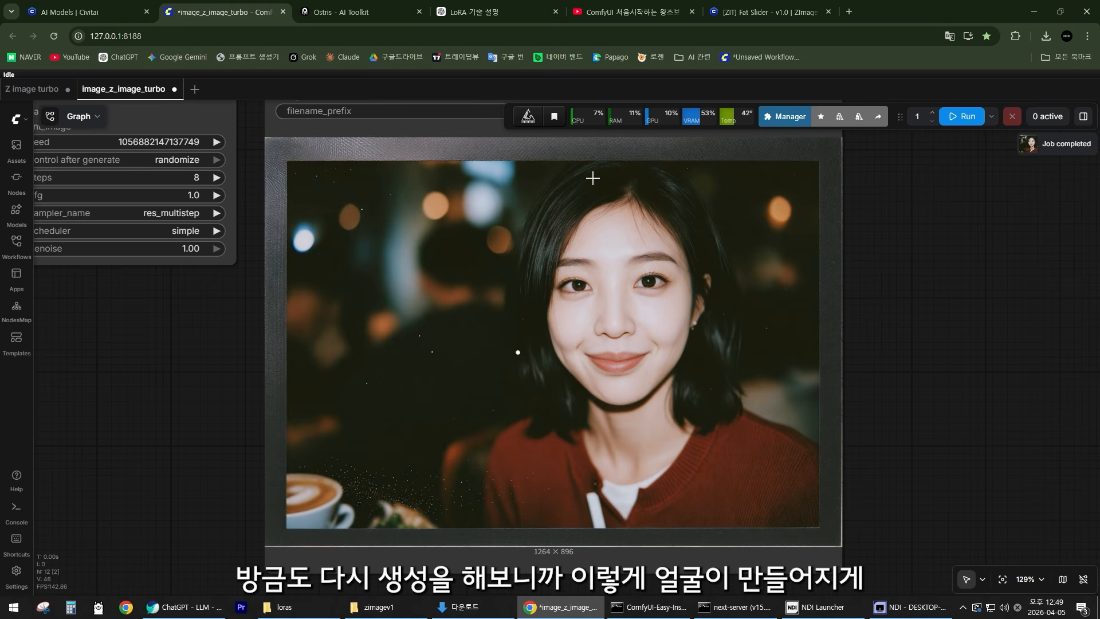
Set strength_model to 0.8 on the Load LoRA node that uses my_first_lora_v1.safetensors.
scroll(593, 331, "down", 12)
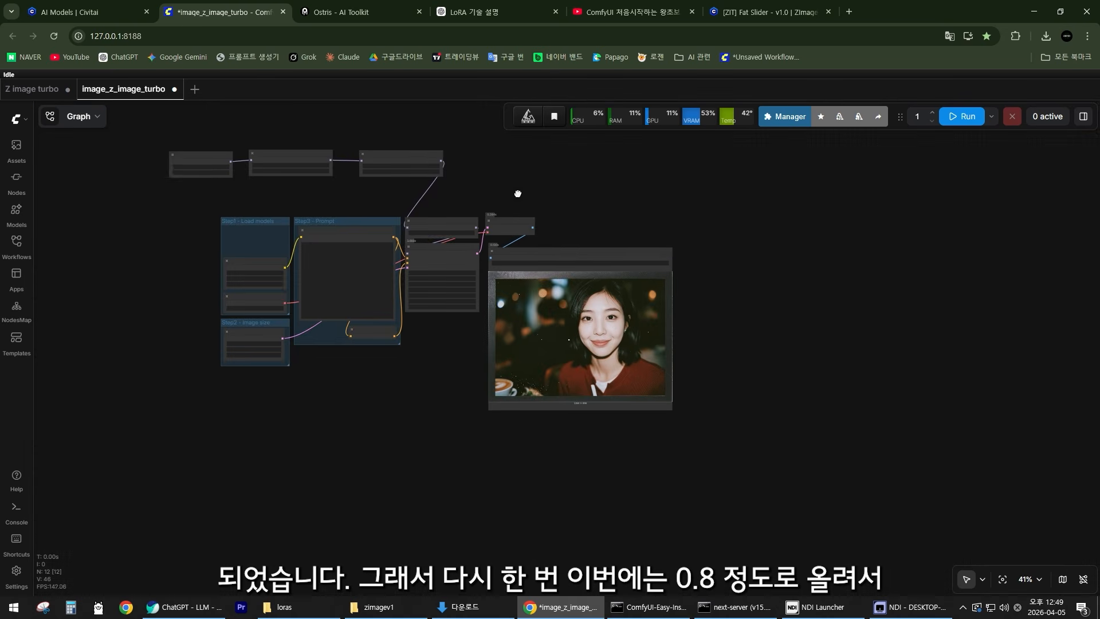
left_click_drag(382, 196, 531, 309)
scroll(531, 309, "up", 5)
scroll(550, 301, "up", 8)
left_click(637, 235)
type("0")
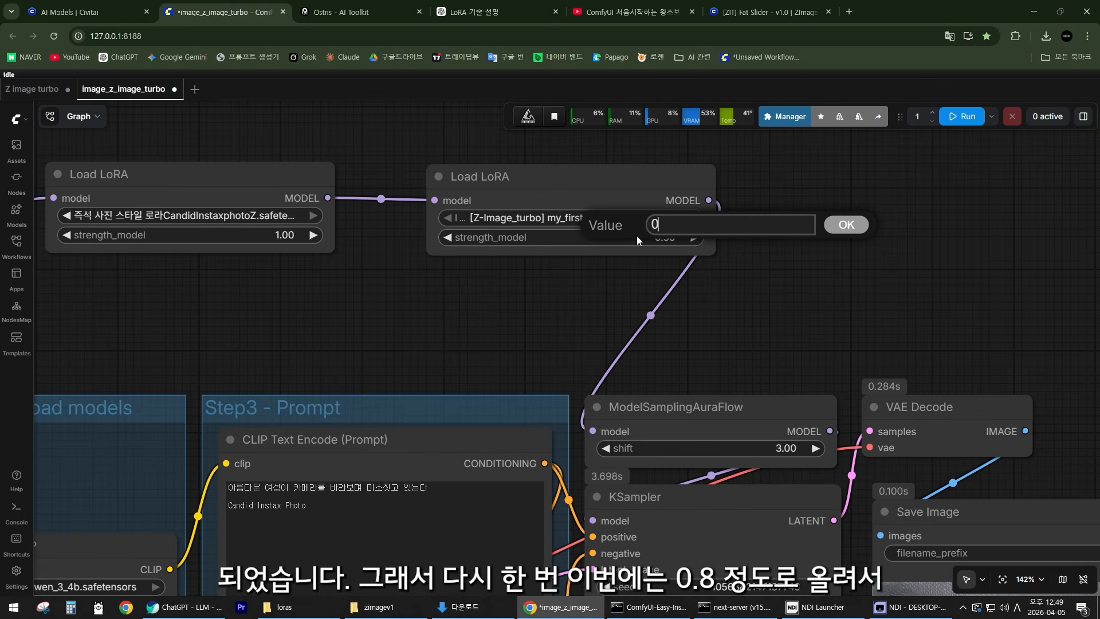
type(".8")
key("Return")
Generate an image with the face LoRA's new strength and examine the result in the Save Image node.
key("ctrl+Return")
scroll(714, 283, "down", 9)
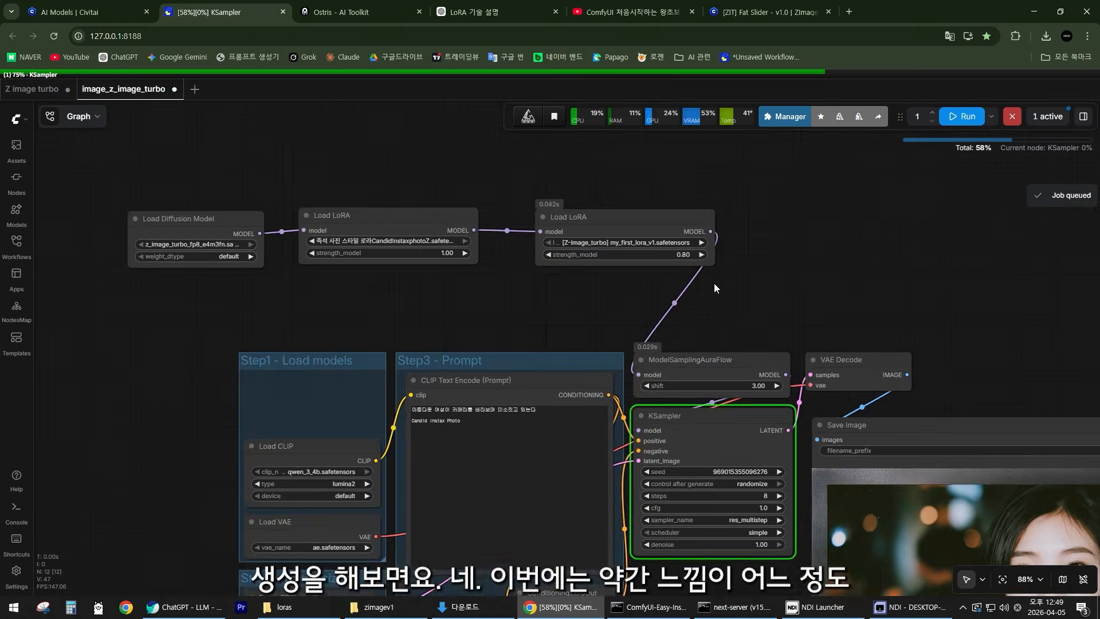
scroll(621, 328, "up", 11)
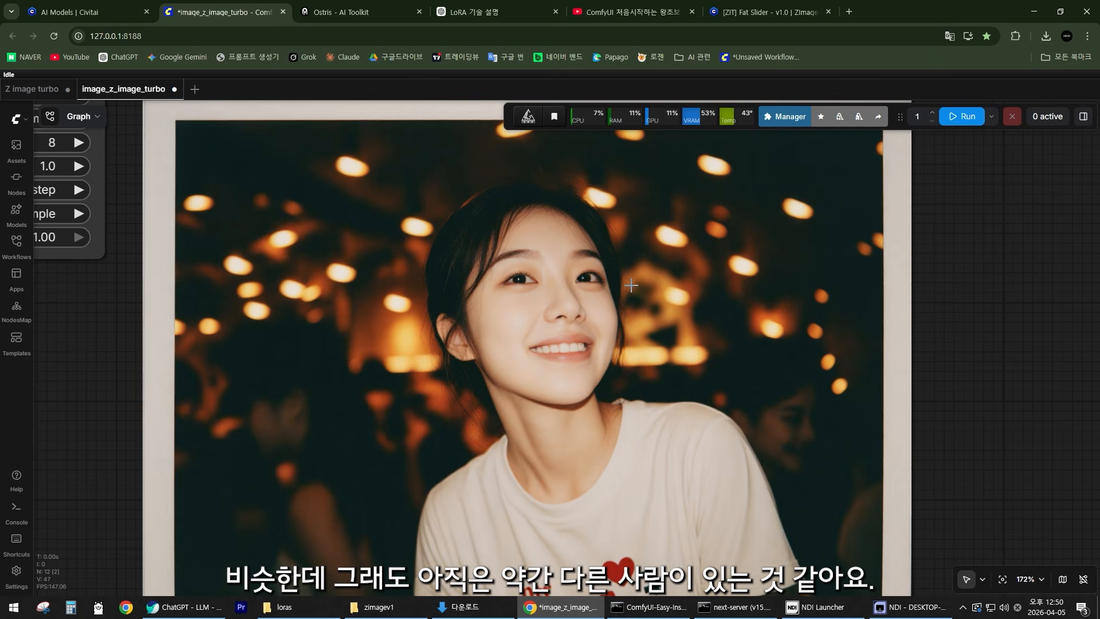
scroll(627, 324, "down", 8)
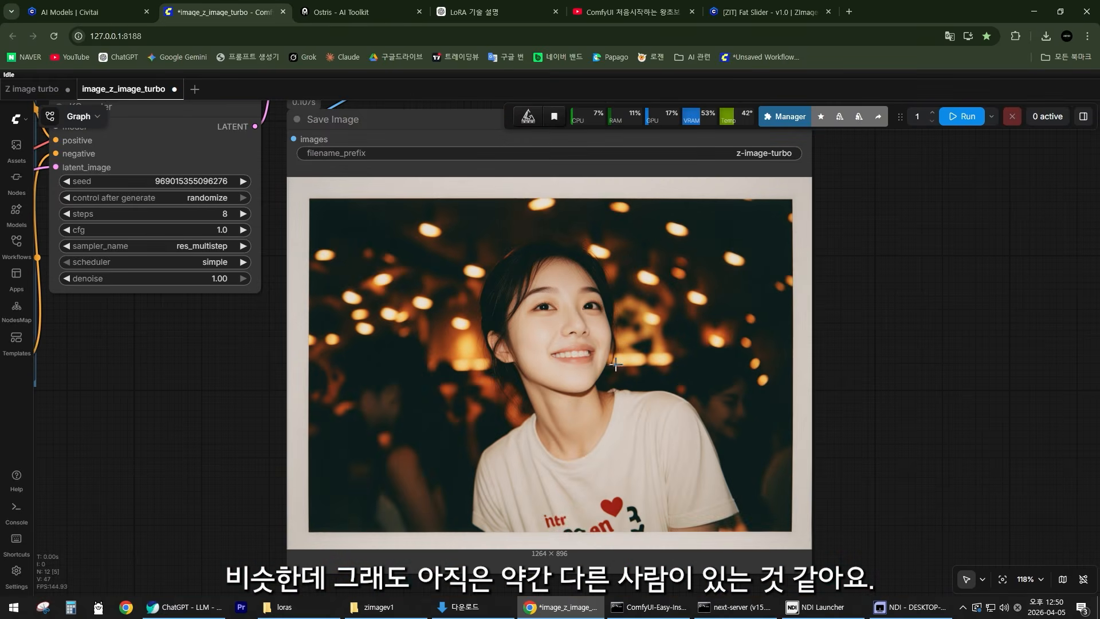
Review the style LoRA and face LoRA nodes, the rest of the workflow, and the strength_model setting of my_first_lora_v1.safetensors.
scroll(594, 374, "down", 6)
scroll(355, 172, "up", 16)
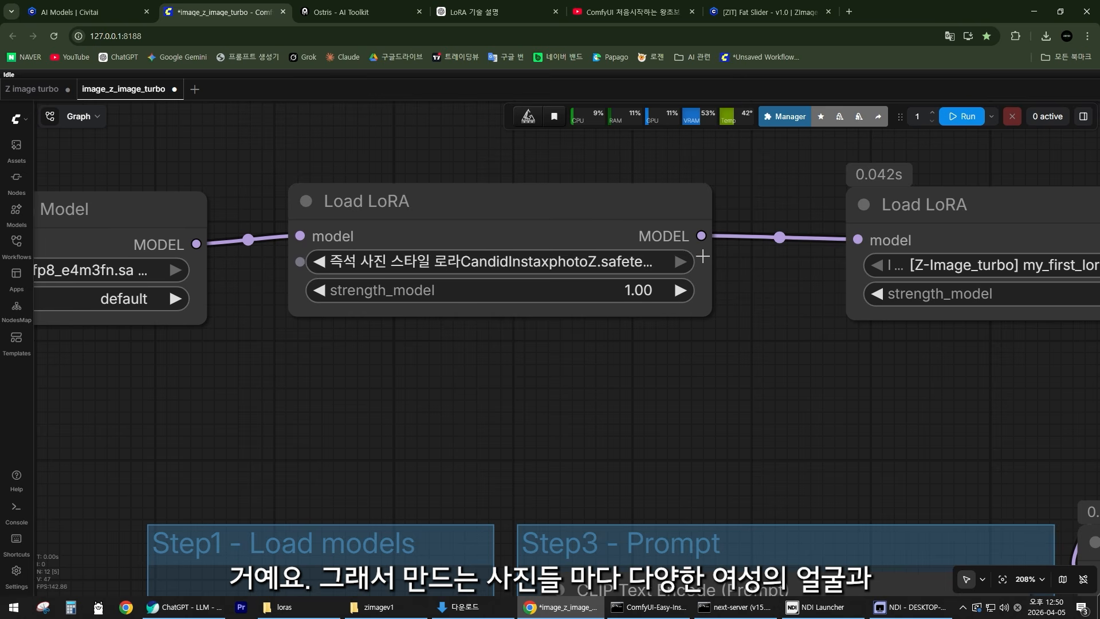
scroll(599, 316, "down", 11)
left_click_drag(739, 383, 353, 197)
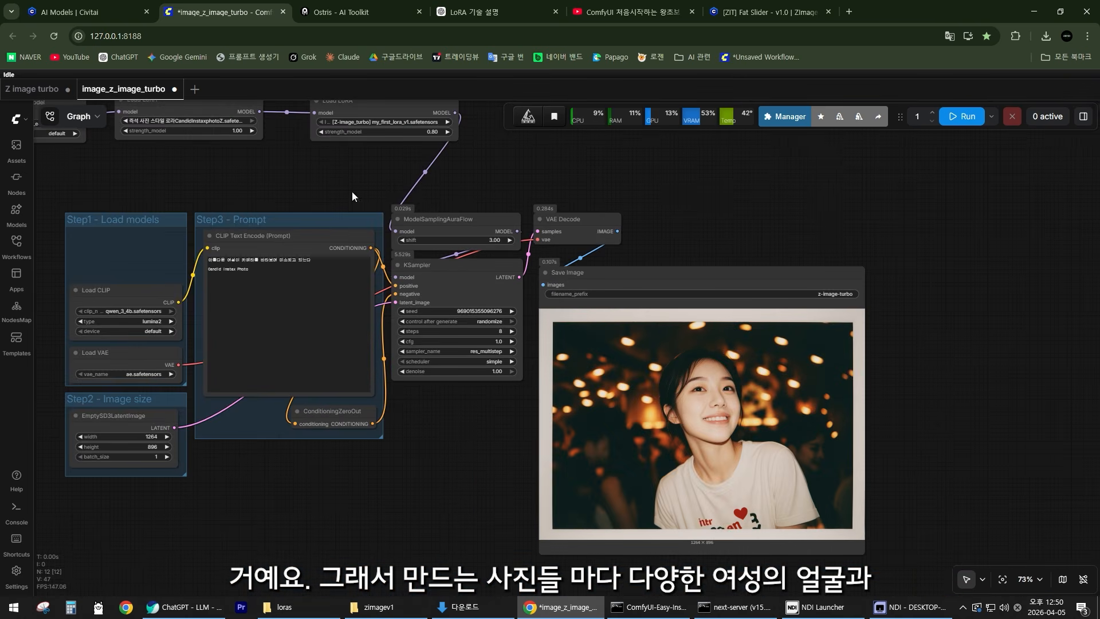
scroll(524, 432, "up", 4)
left_click_drag(524, 407, 547, 572)
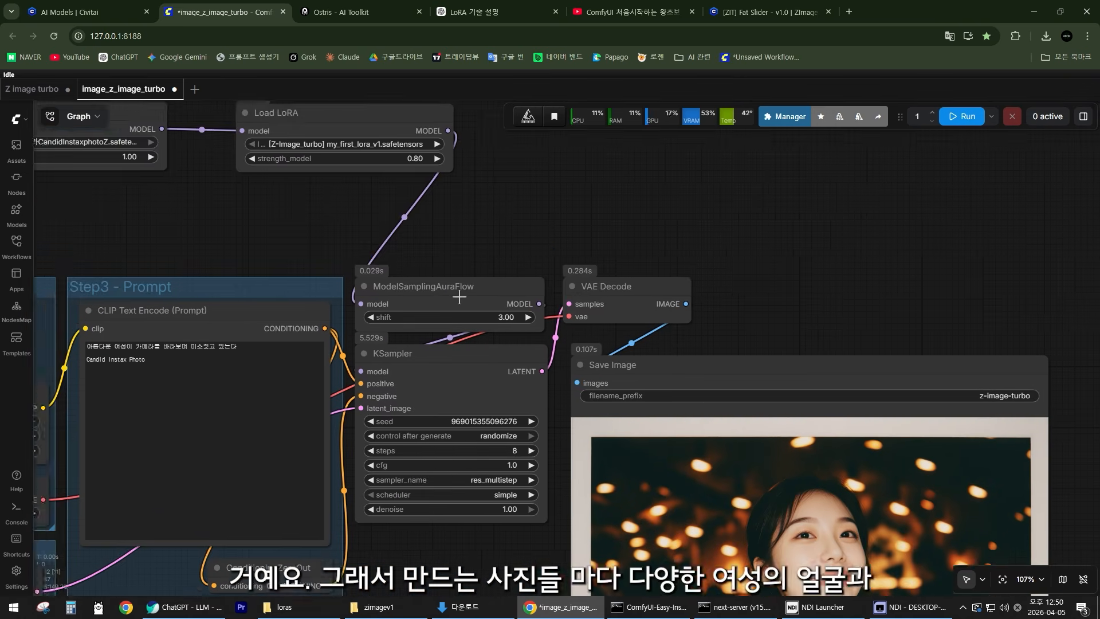
left_click_drag(424, 207, 628, 389)
scroll(595, 344, "up", 8)
scroll(517, 324, "up", 3)
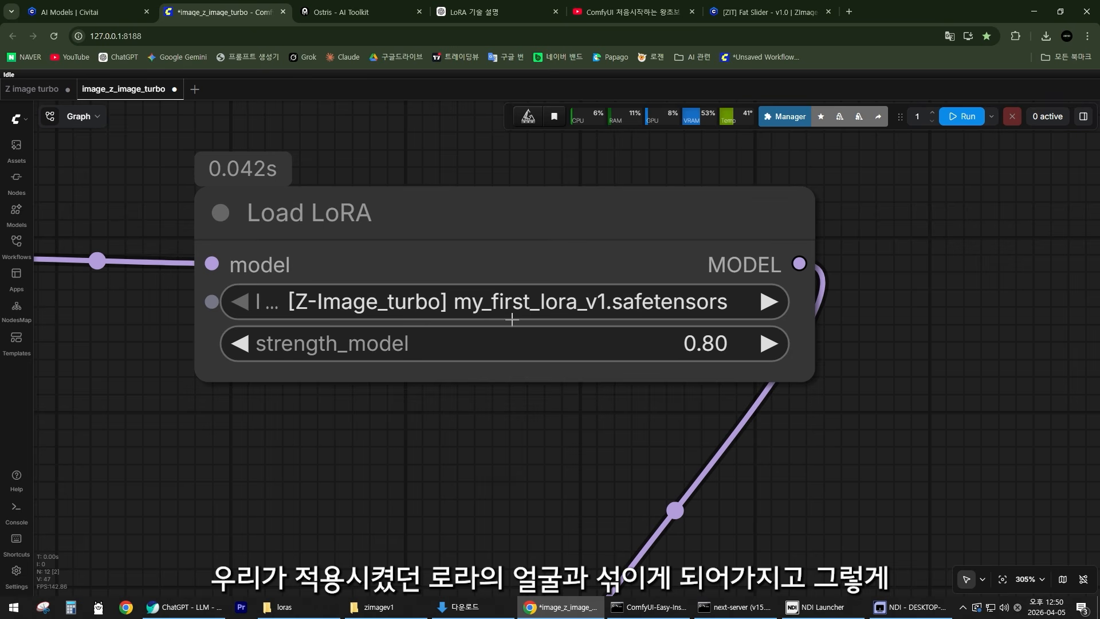
Review the chained Load LoRA nodes, the face LoRA's strength and the generated portrait in the Save Image node.
scroll(685, 285, "down", 16)
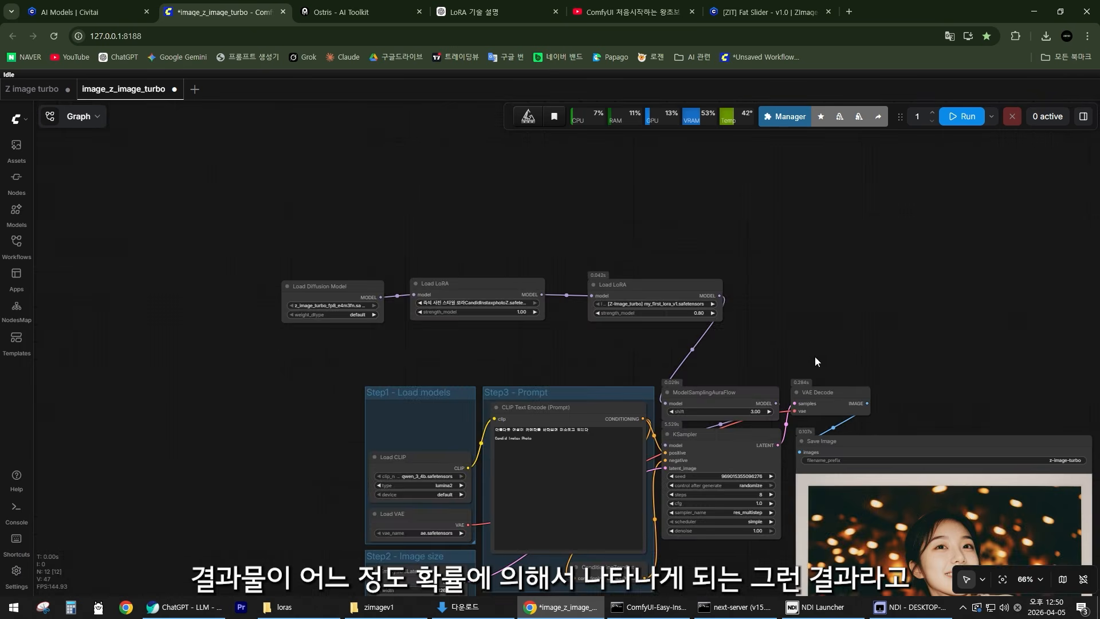
left_click_drag(817, 361, 481, 124)
scroll(647, 334, "up", 4)
scroll(615, 330, "down", 2)
scroll(602, 202, "down", 2)
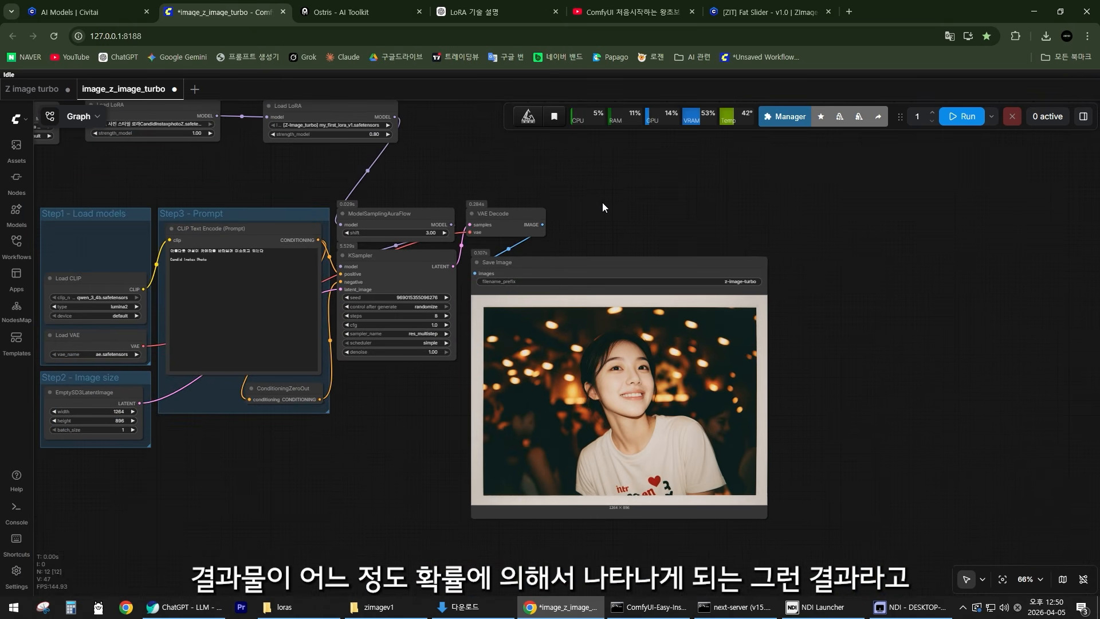
left_click_drag(440, 169, 621, 264)
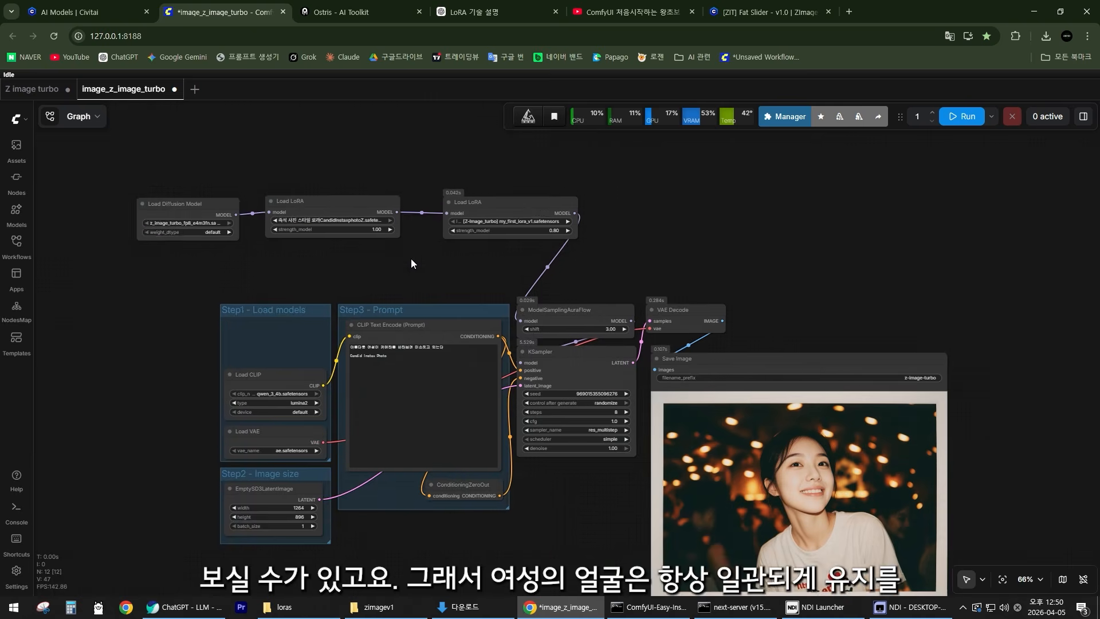
scroll(401, 255, "up", 5)
scroll(400, 254, "down", 5)
scroll(454, 261, "up", 3)
scroll(441, 255, "down", 5)
scroll(543, 264, "up", 13)
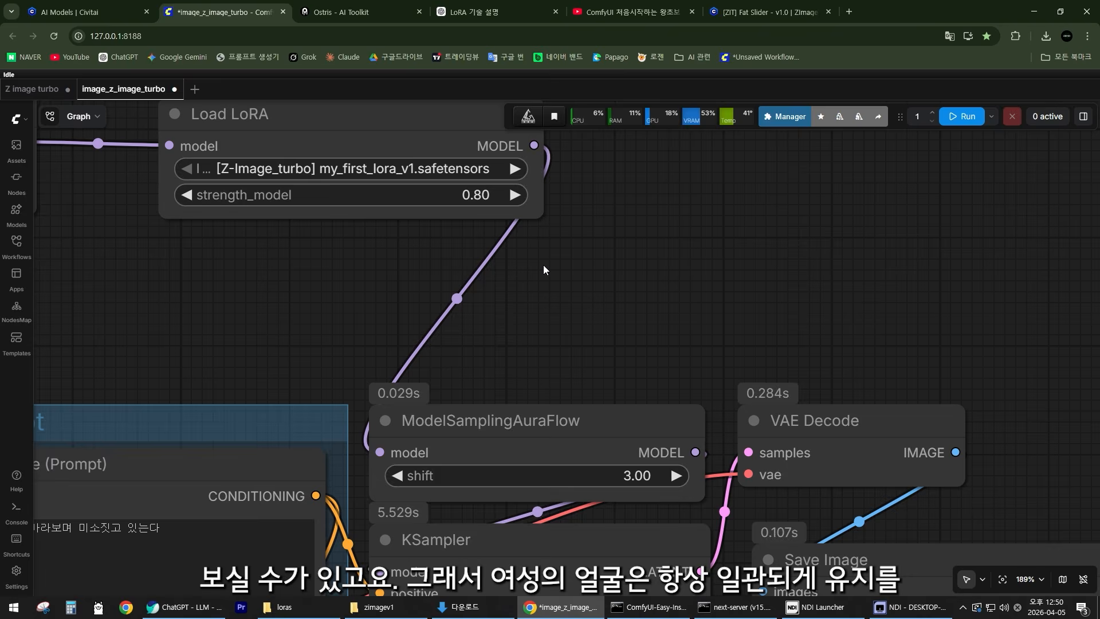
scroll(575, 271, "down", 9)
left_click_drag(802, 322, 633, 201)
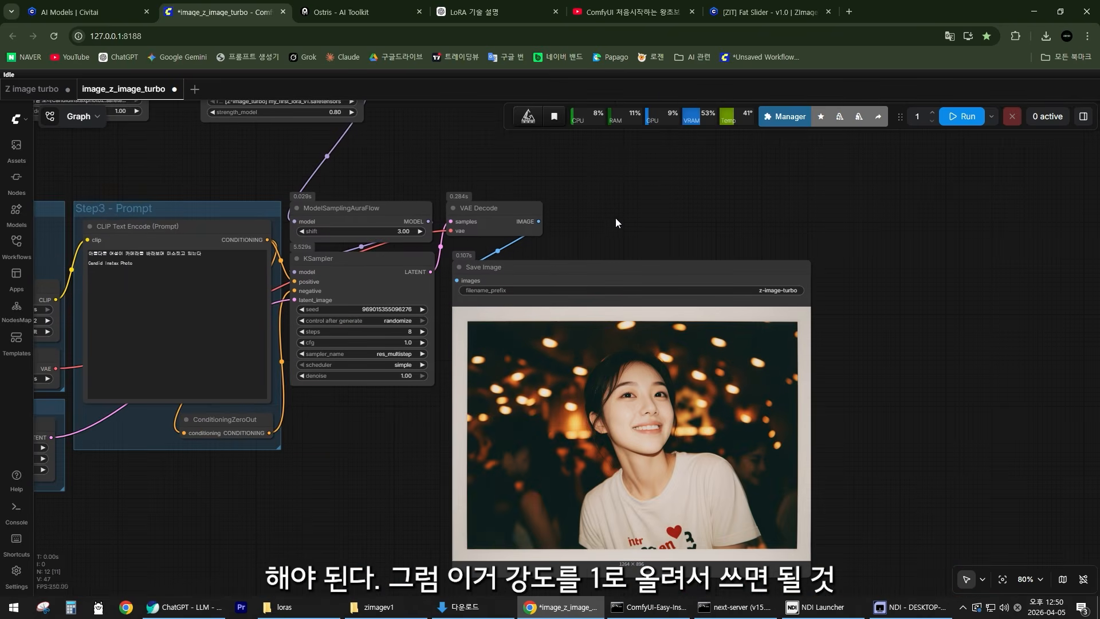
Set strength_model to 1 on the Load LoRA node that uses my_first_lora_v1.safetensors.
left_click_drag(547, 175, 759, 293)
scroll(522, 230, "up", 7)
left_click(553, 232)
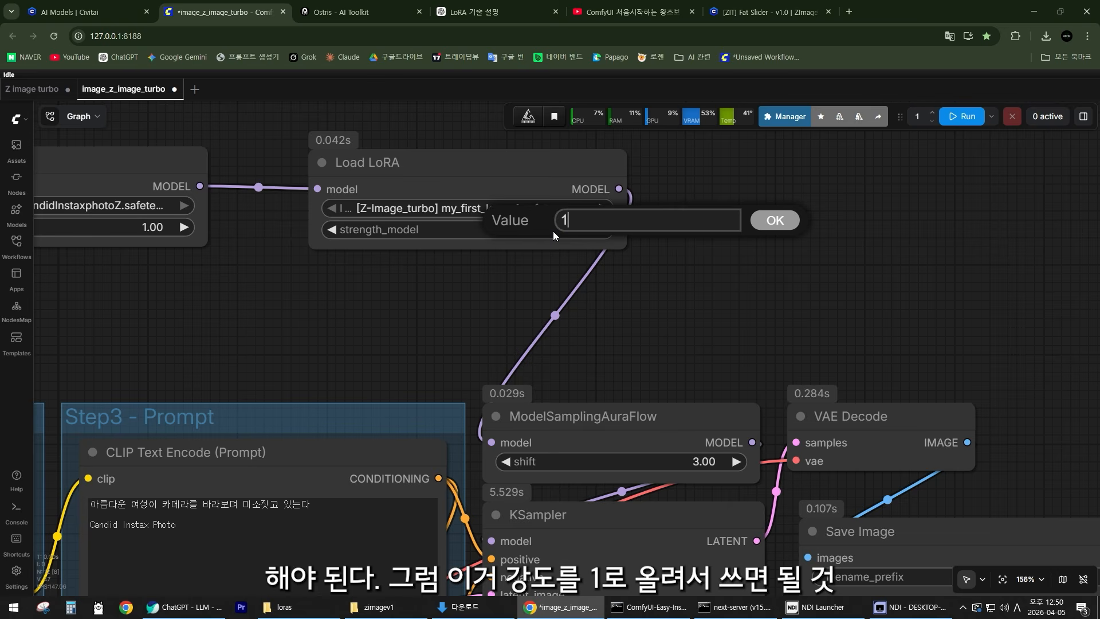
type("1")
key("Return")
scroll(689, 332, "down", 10)
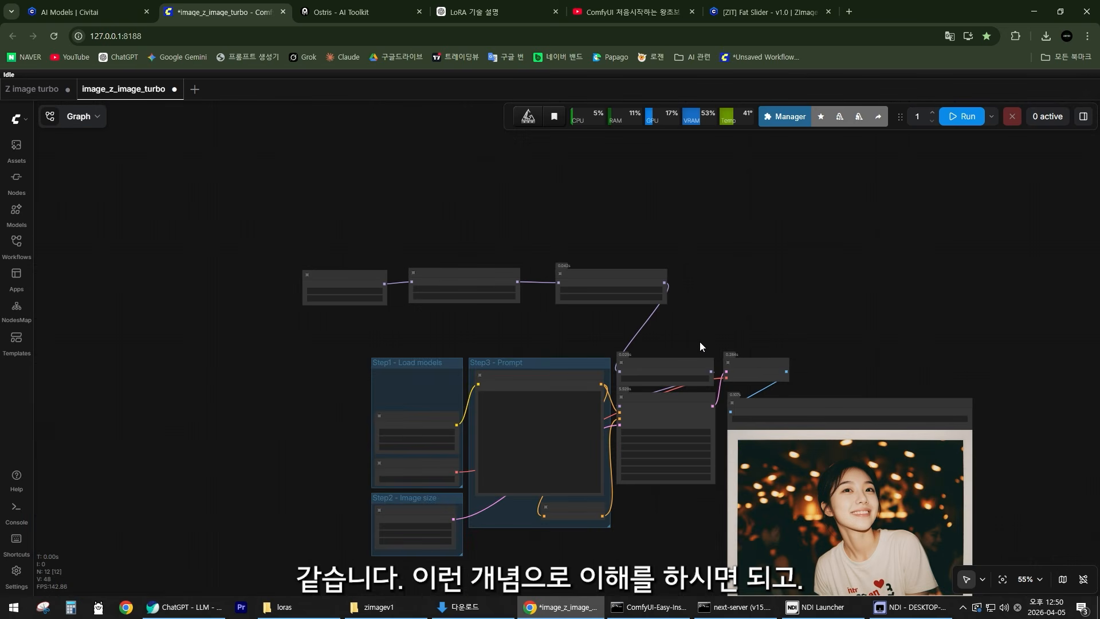
left_click_drag(701, 342, 496, 224)
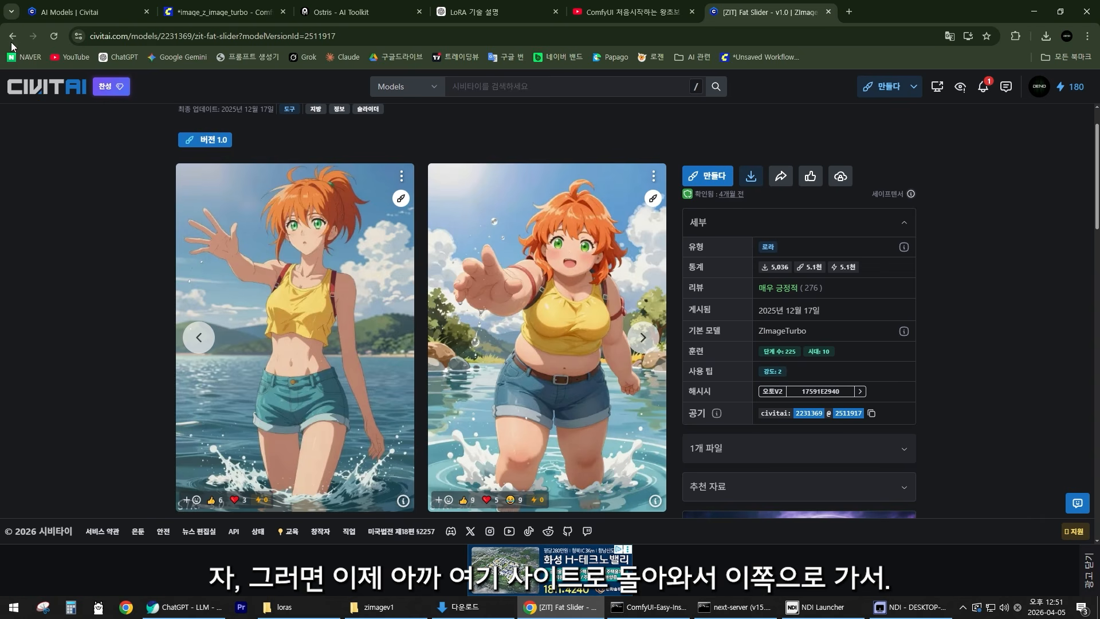
Switch to Civitai, return to the model list, open the [ZIT] Breast Slider LoRA and browse its sample images.
left_click(12, 36)
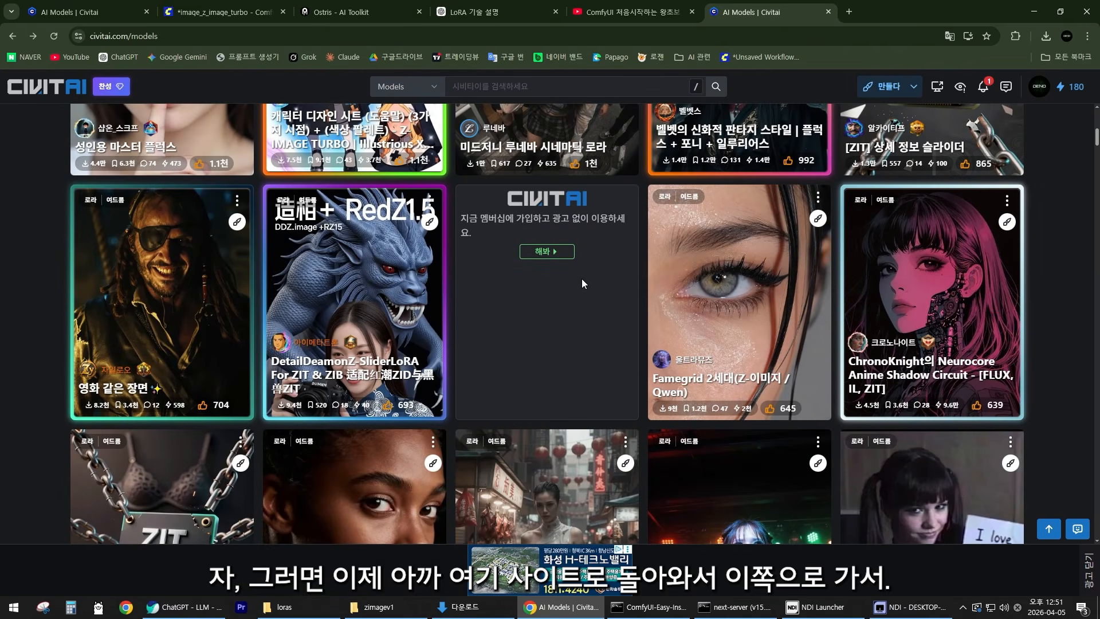
scroll(530, 297, "down", 2)
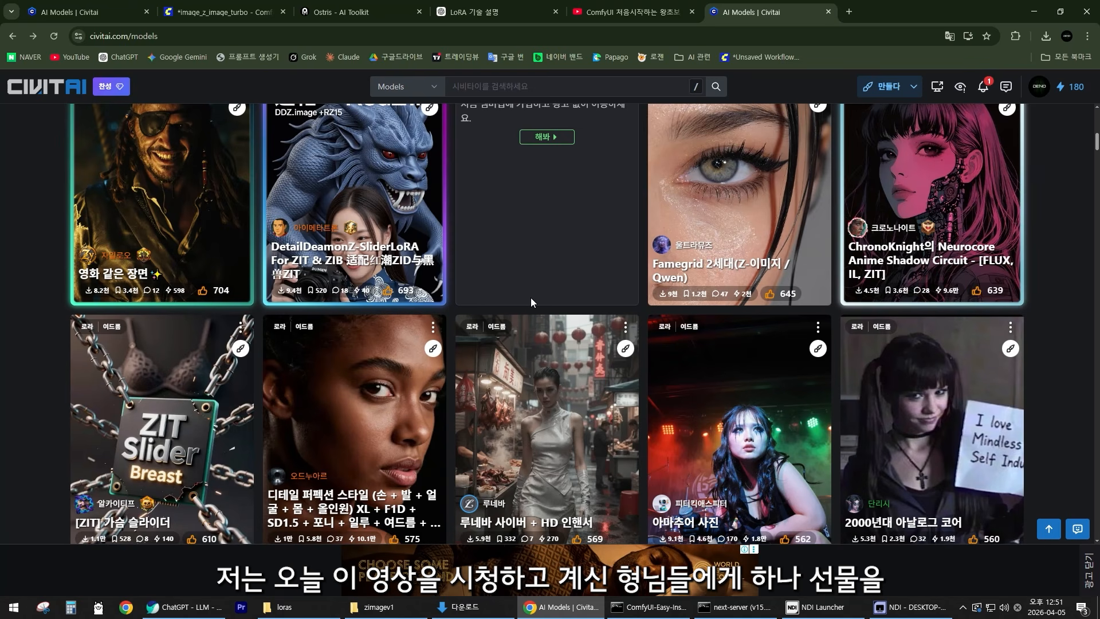
scroll(531, 301, "down", 1)
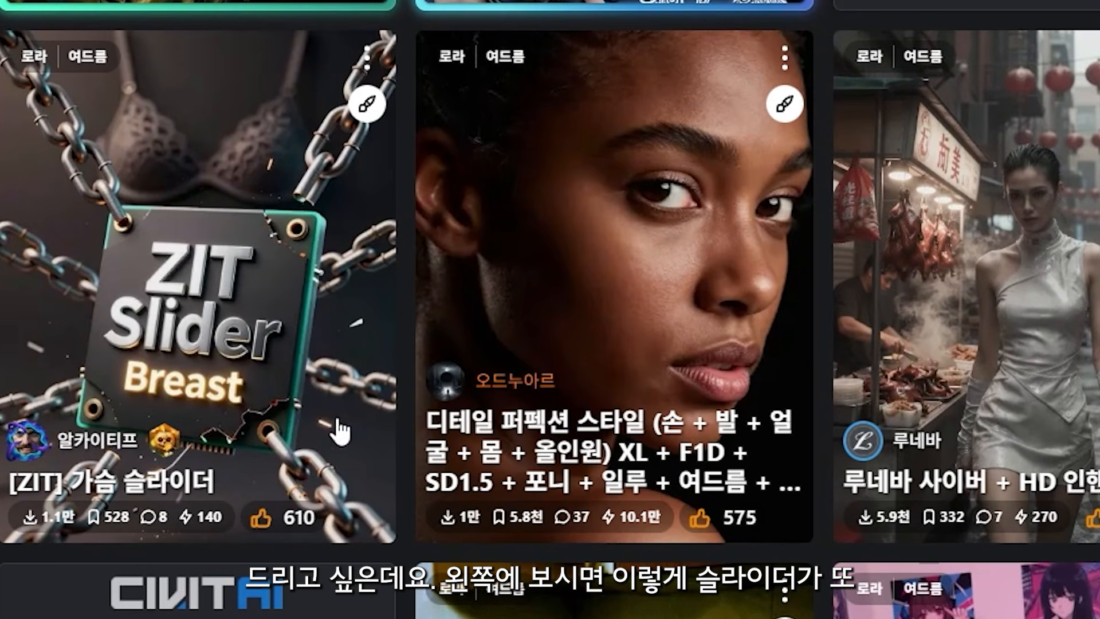
left_click(248, 201)
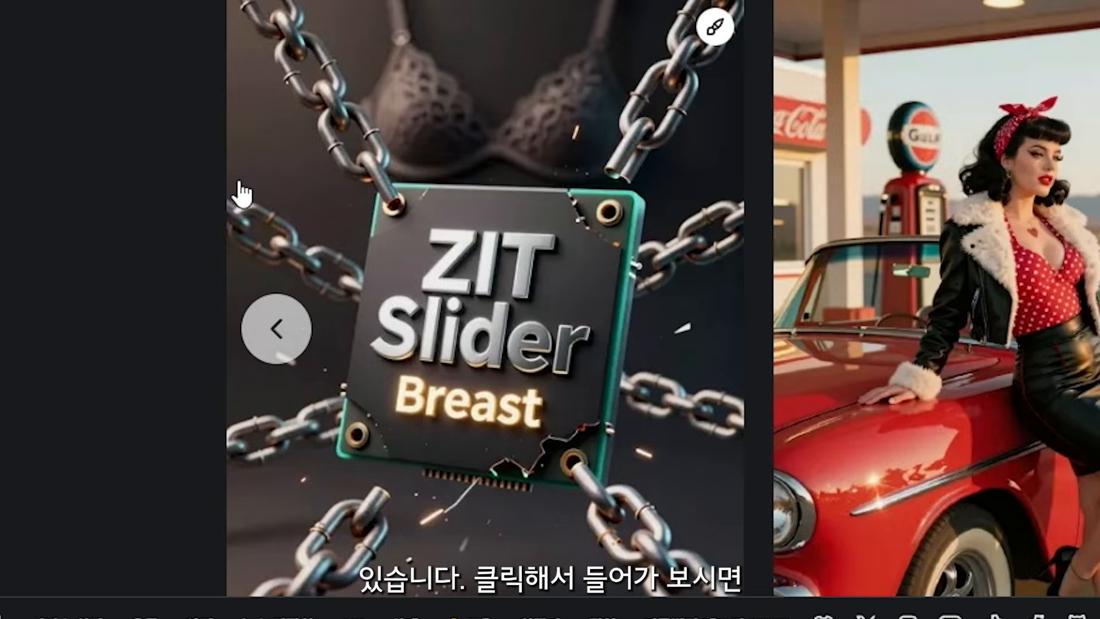
left_click(644, 339)
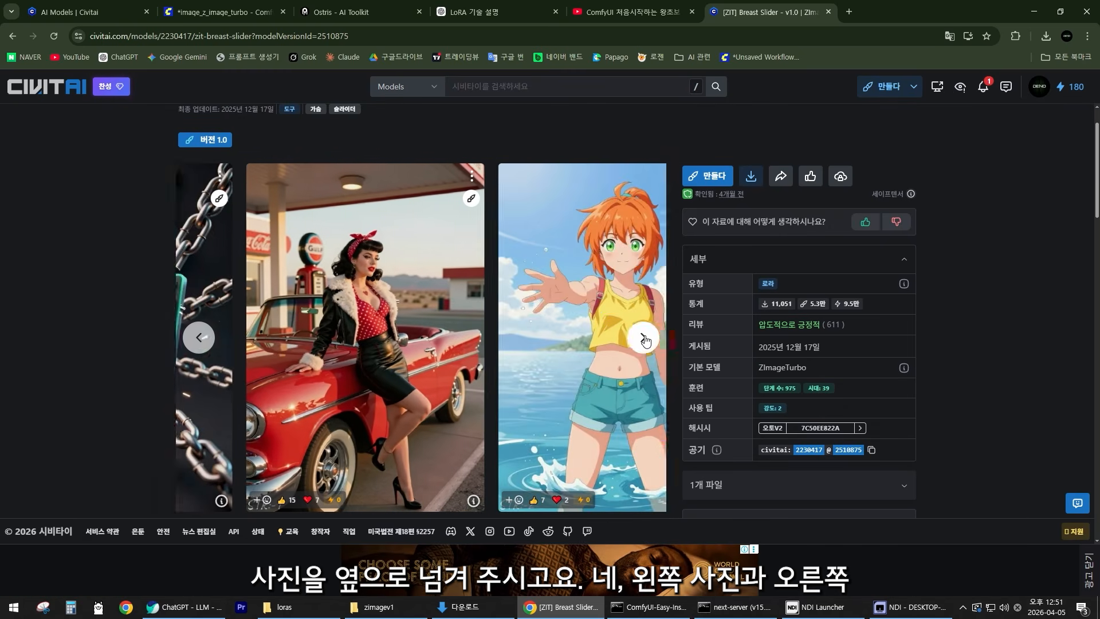
left_click(644, 339)
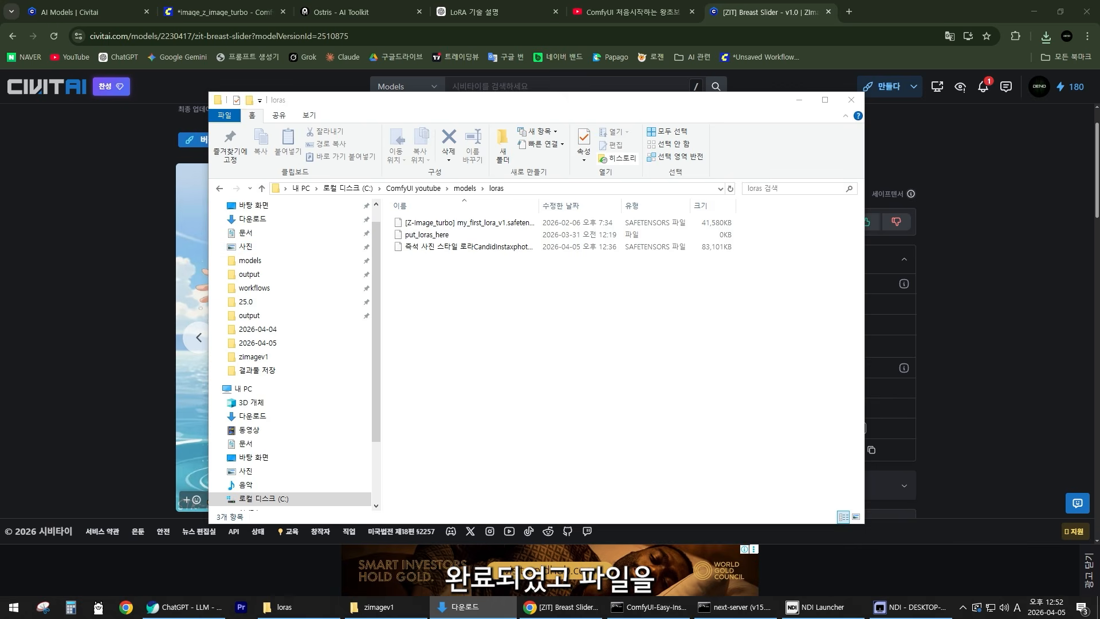
Put the downloaded Z-Breast-Slider.safetensors file into the models\loras folder of ComfyUI youtube and select it there.
left_click_drag(458, 246, 544, 324)
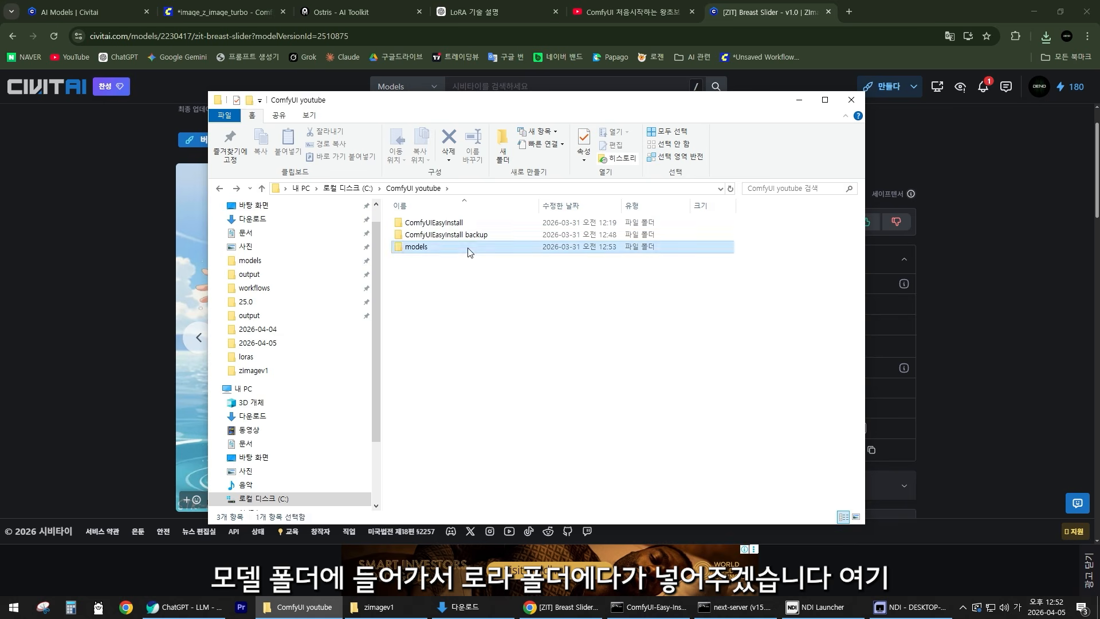
double_click(469, 248)
double_click(450, 392)
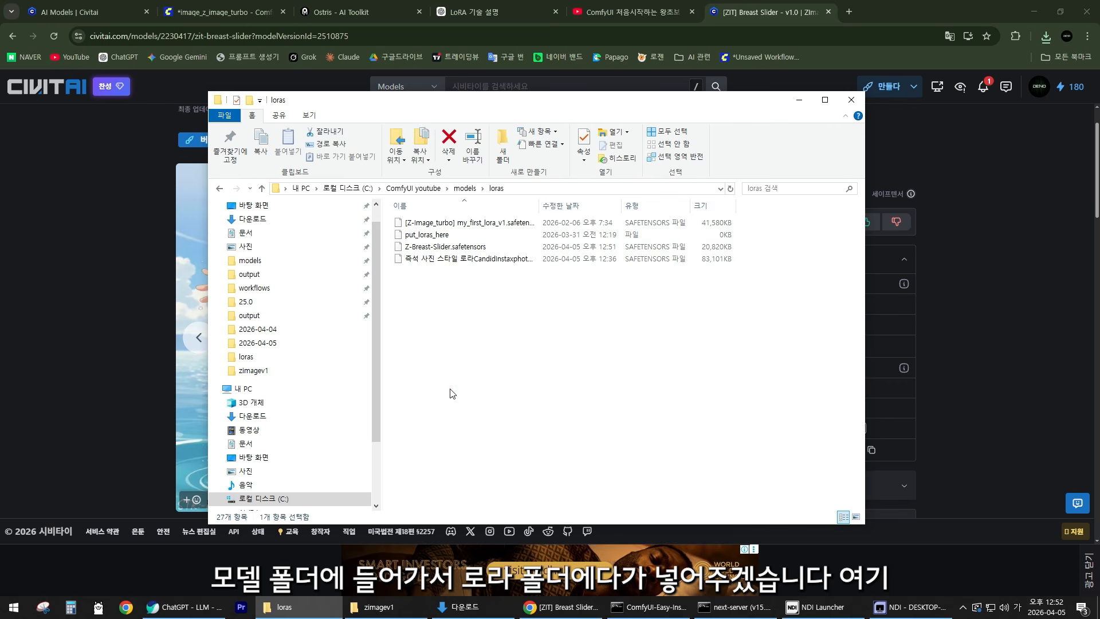
left_click(438, 248)
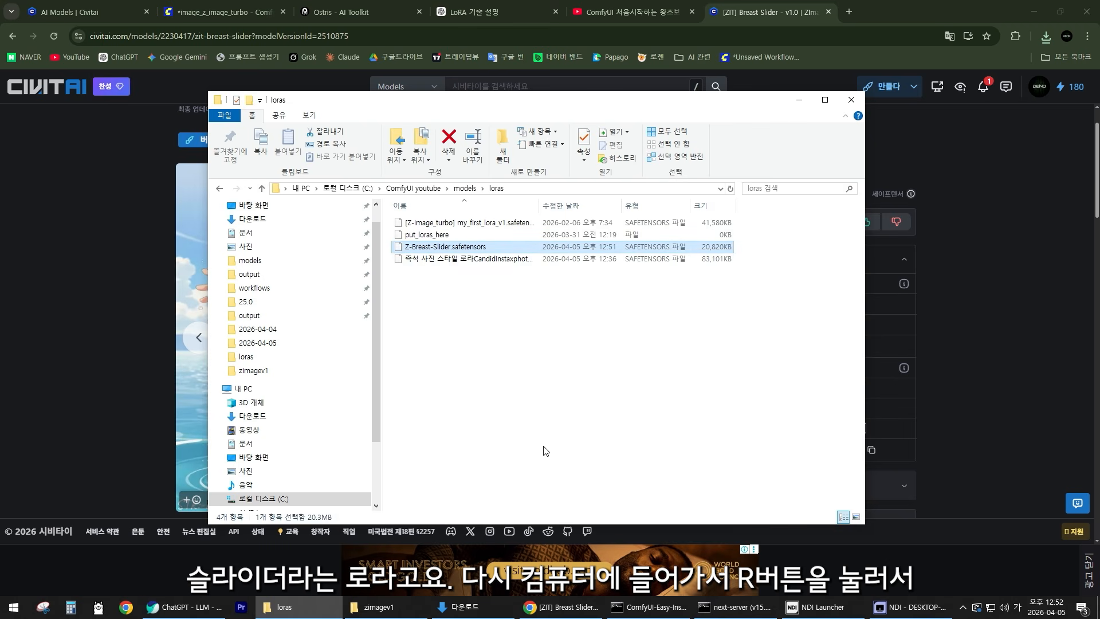
Switch back to ComfyUI, refresh the node definitions and check the LoRA choices in the second Load LoRA node.
left_click(217, 9)
left_click_drag(439, 292, 524, 358)
scroll(462, 280, "up", 9)
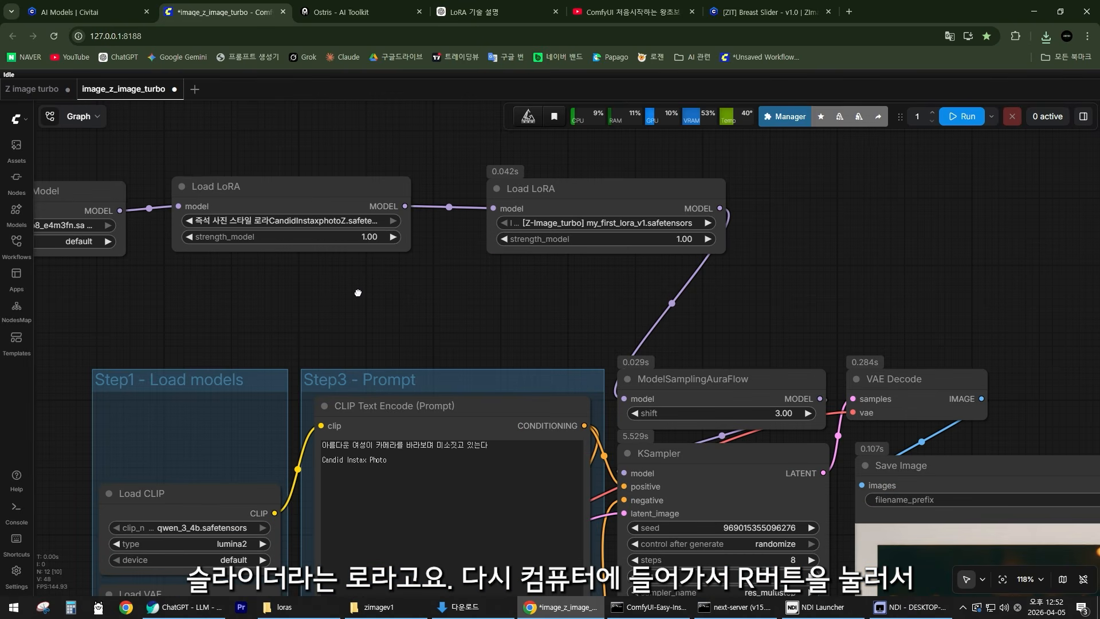
key("r")
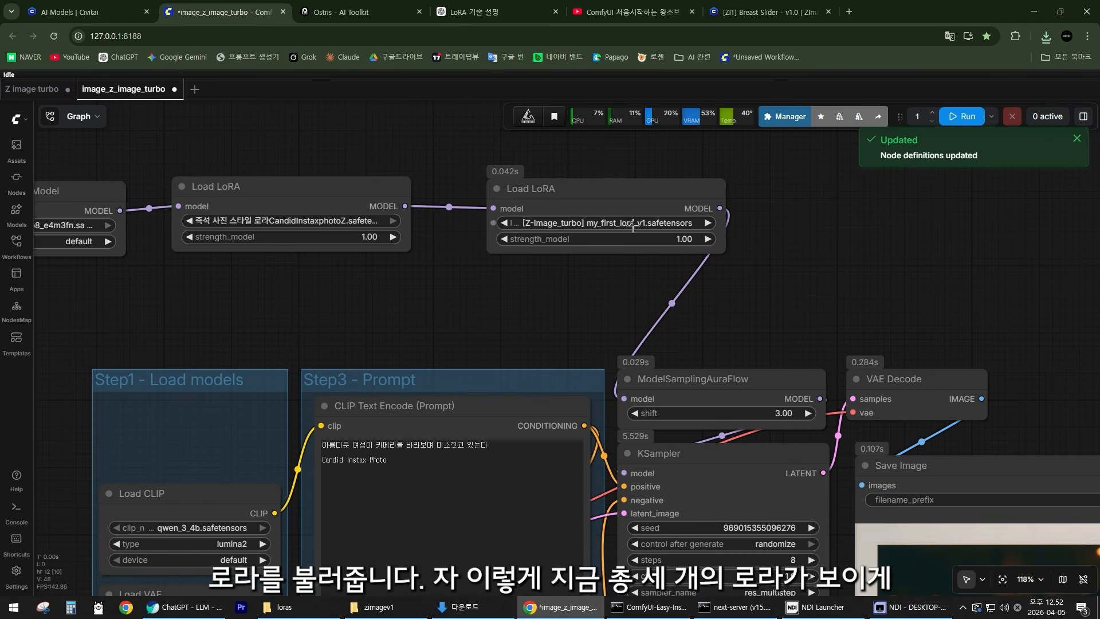
left_click(631, 224)
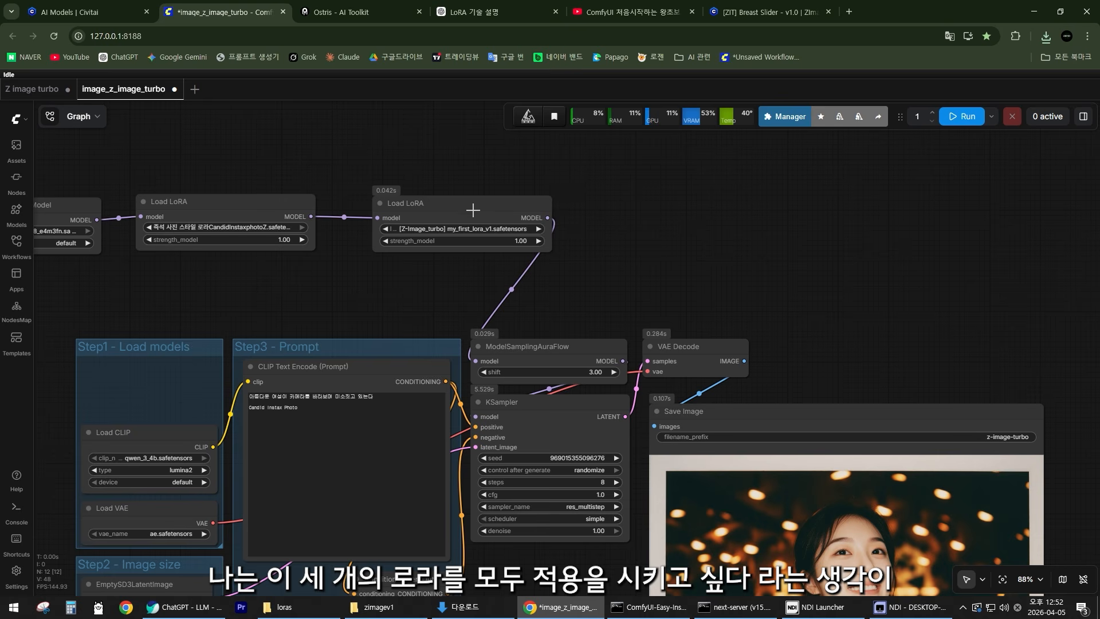
Duplicate the face Load LoRA node and wire the copy between the original and ModelSamplingAuraFlow.
left_click(473, 210)
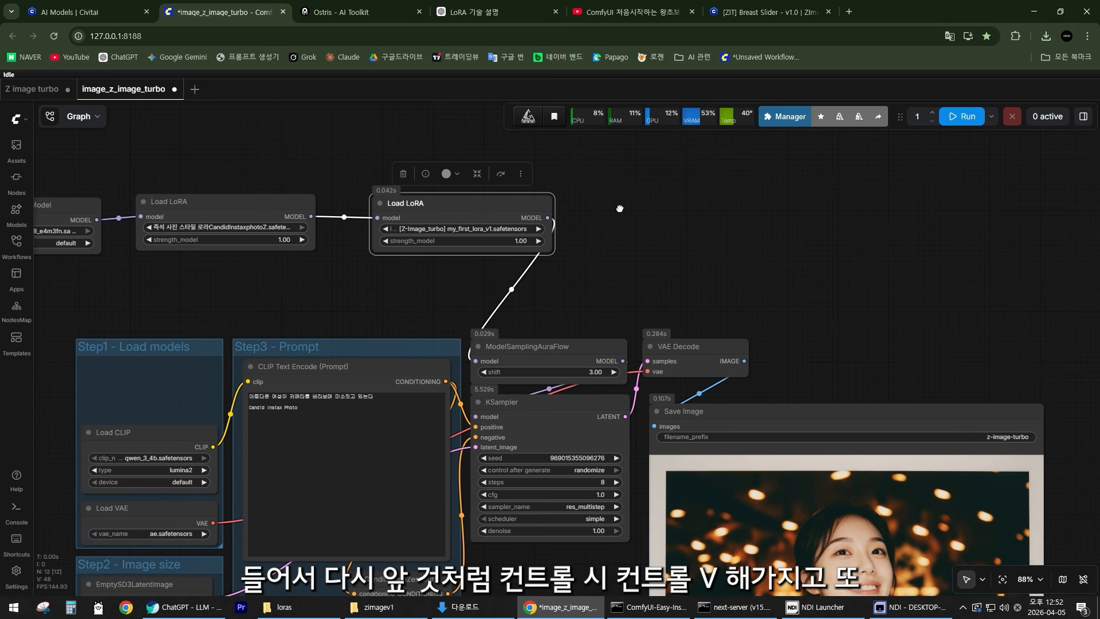
key("ctrl+c")
key("ctrl+v")
left_click_drag(675, 213, 623, 213)
left_click_drag(547, 217, 620, 228)
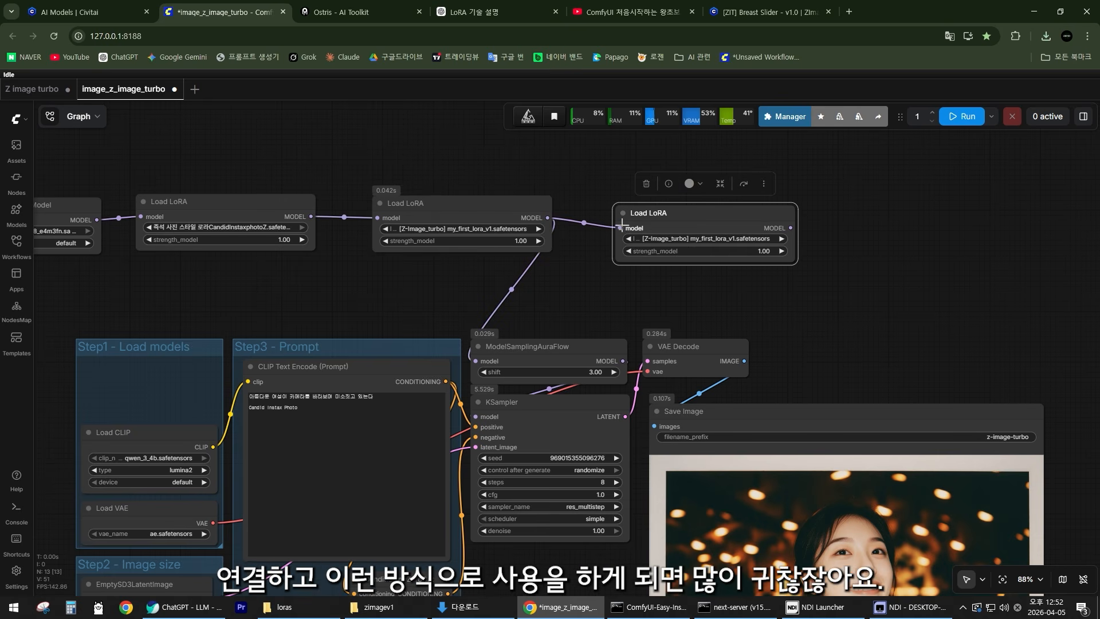
left_click_drag(790, 228, 476, 361)
left_click(514, 272)
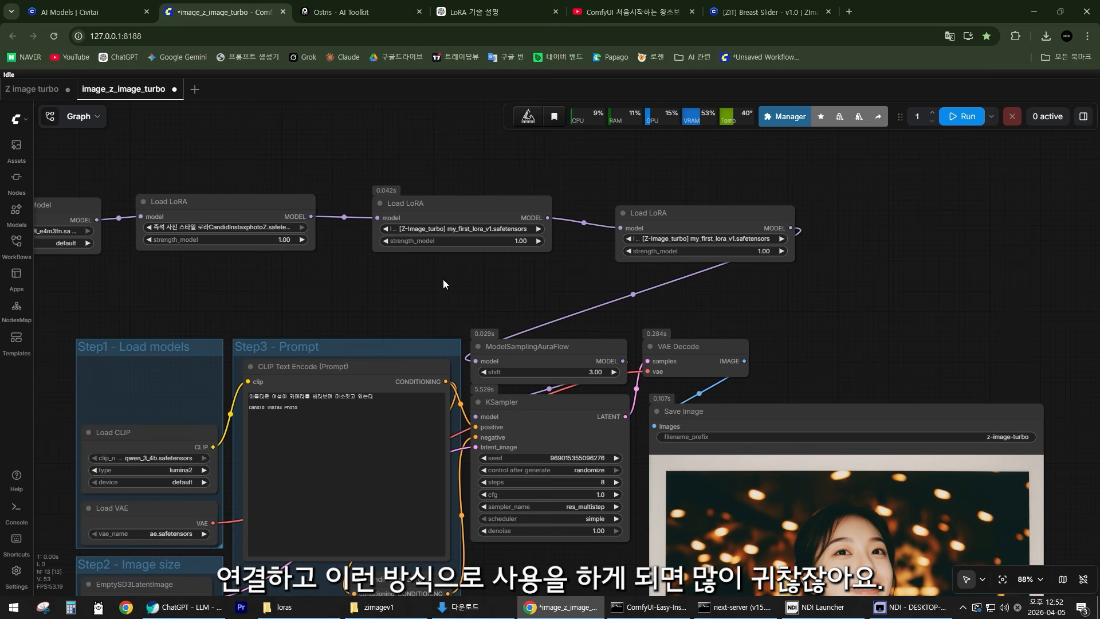
Search the nodes for "power lora", add Power Lora Loader (rgthree) and place it above the Load LoRA chain.
left_click_drag(442, 283, 483, 346)
scroll(483, 346, "up", 1)
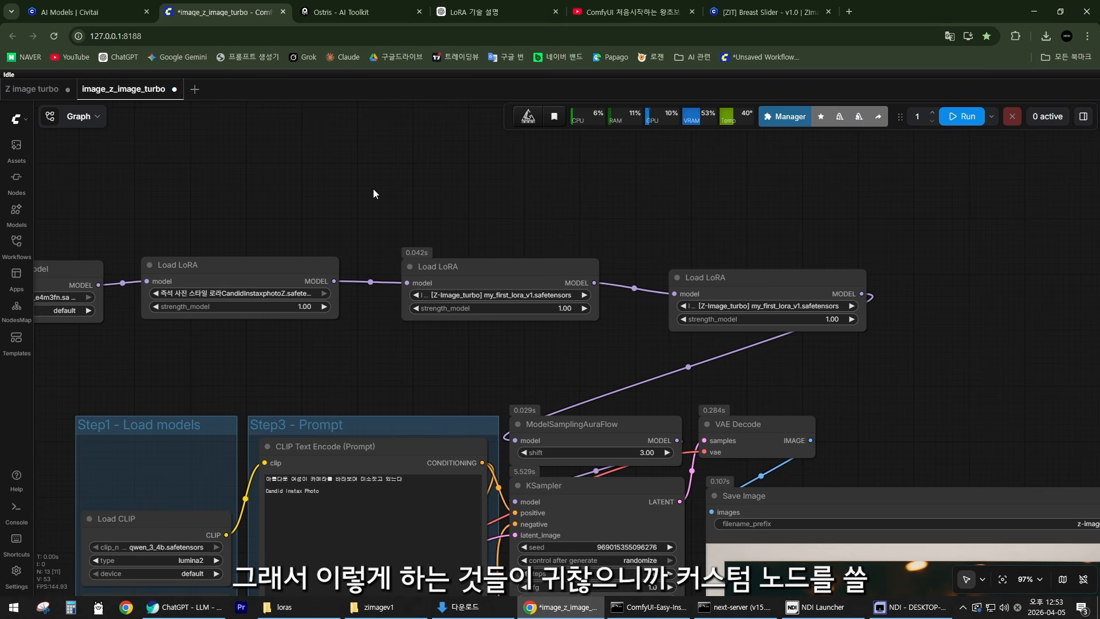
double_click(332, 179)
type("po")
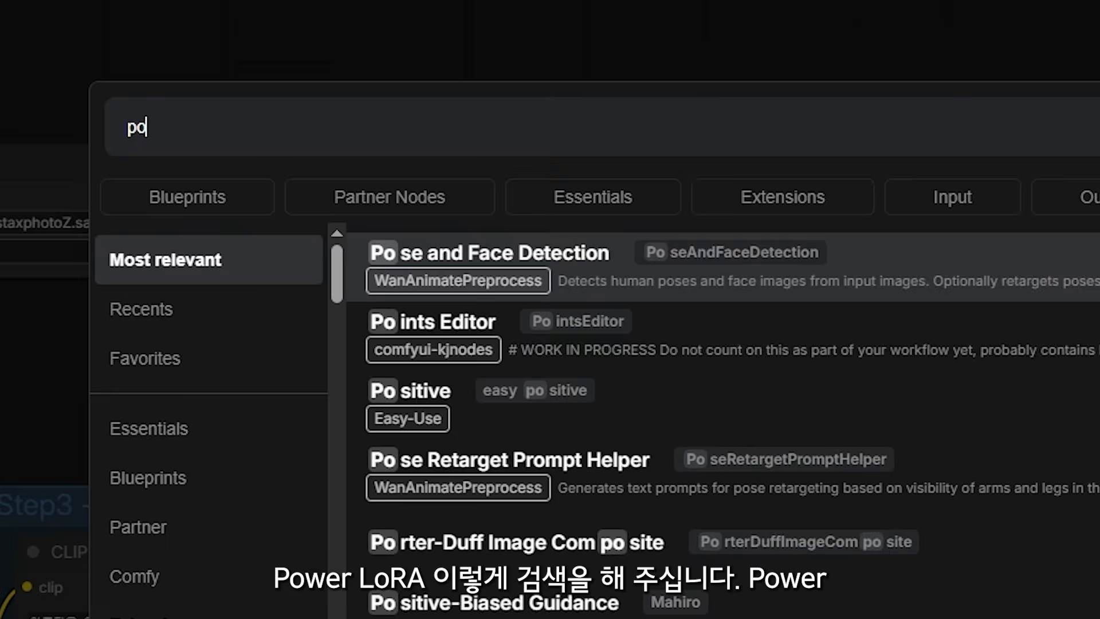
type("wer lora")
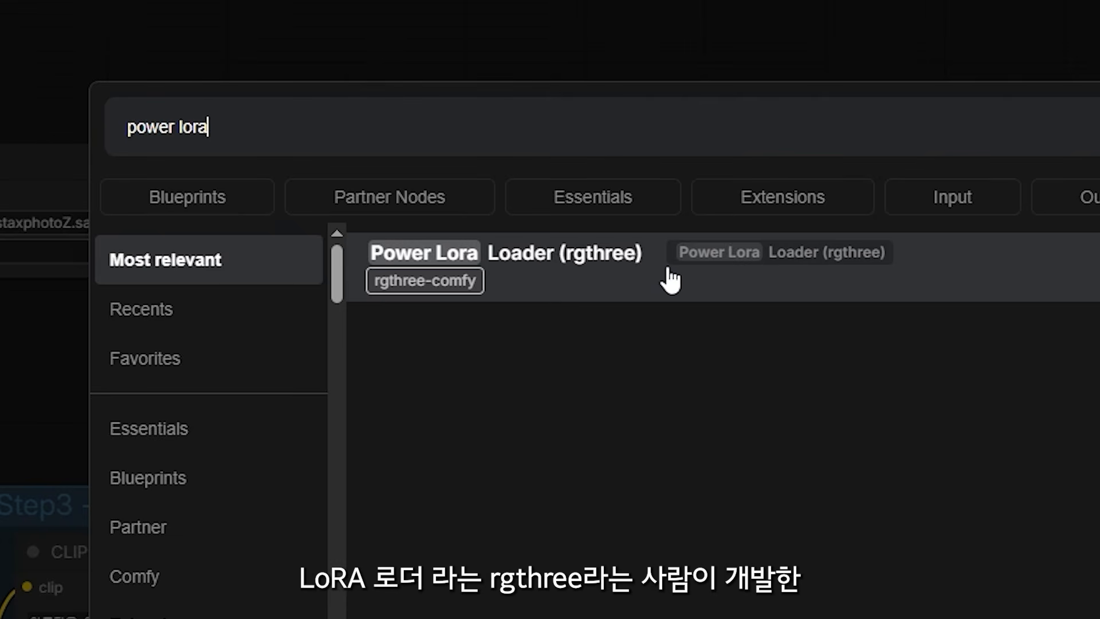
left_click(660, 287)
left_click_drag(404, 47, 274, 109)
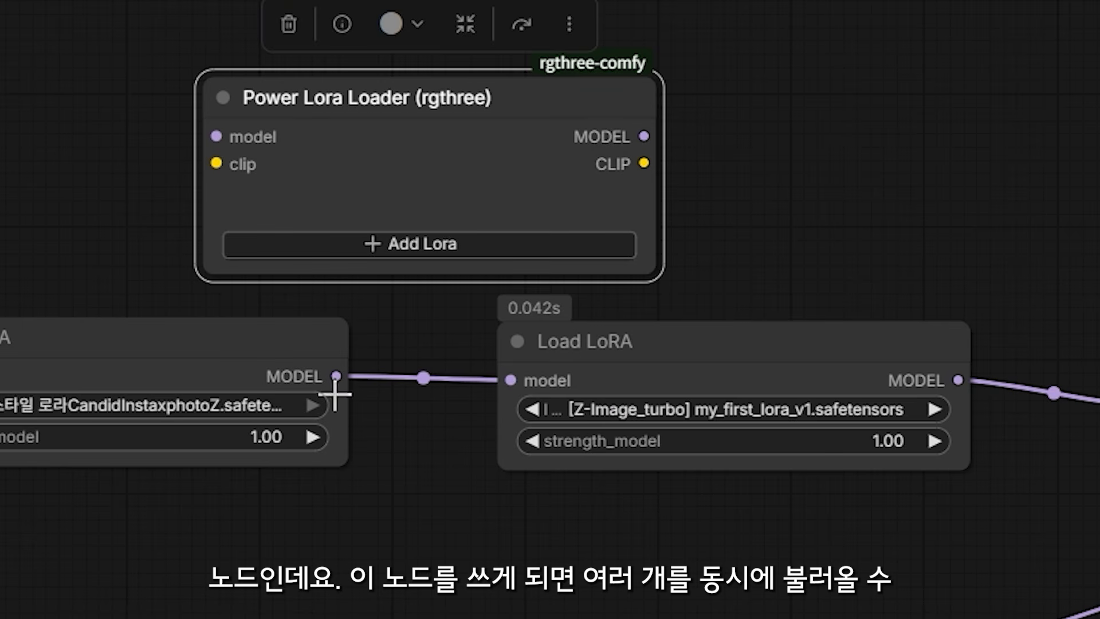
Add Z-Breast-Slider, [Z-Image_turbo] my_first_lora_v1 and the CandidInstaxphotoZ style LoRA to the Power Lora Loader.
left_click(365, 252)
left_click(446, 256)
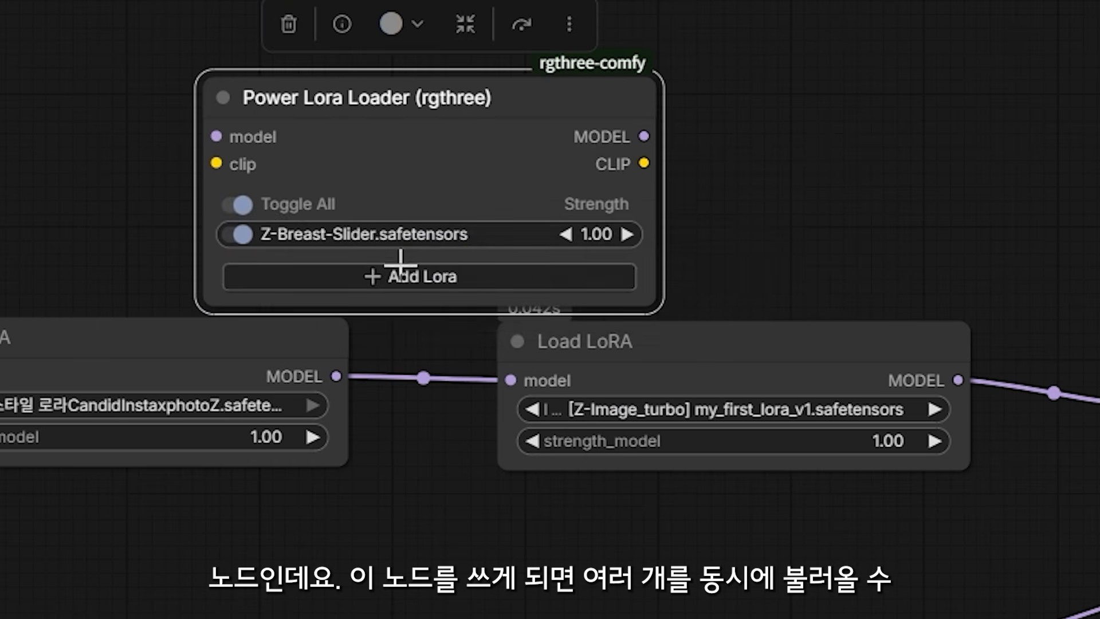
left_click(395, 275)
left_click(439, 296)
left_click(410, 308)
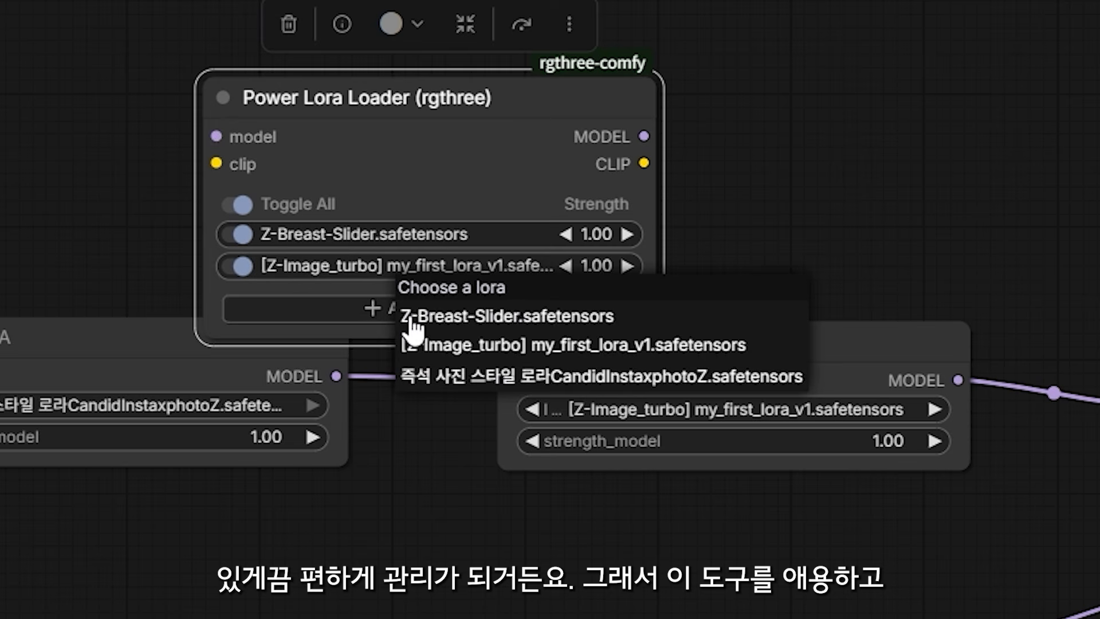
left_click(465, 377)
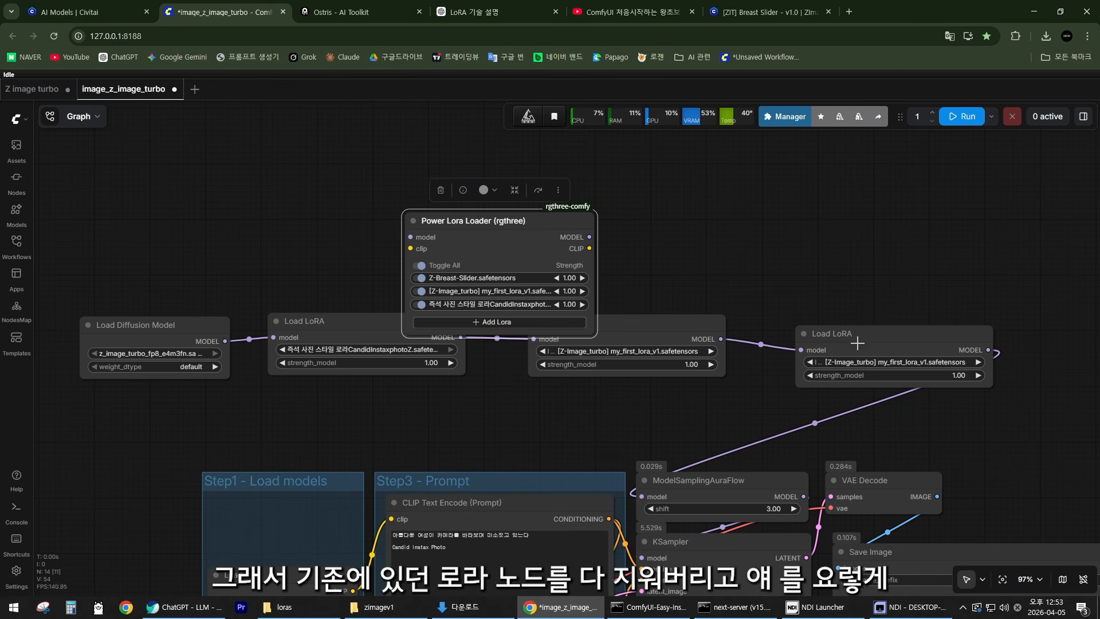
Delete the three separate Load LoRA nodes from the workflow.
left_click(880, 337)
key("Delete")
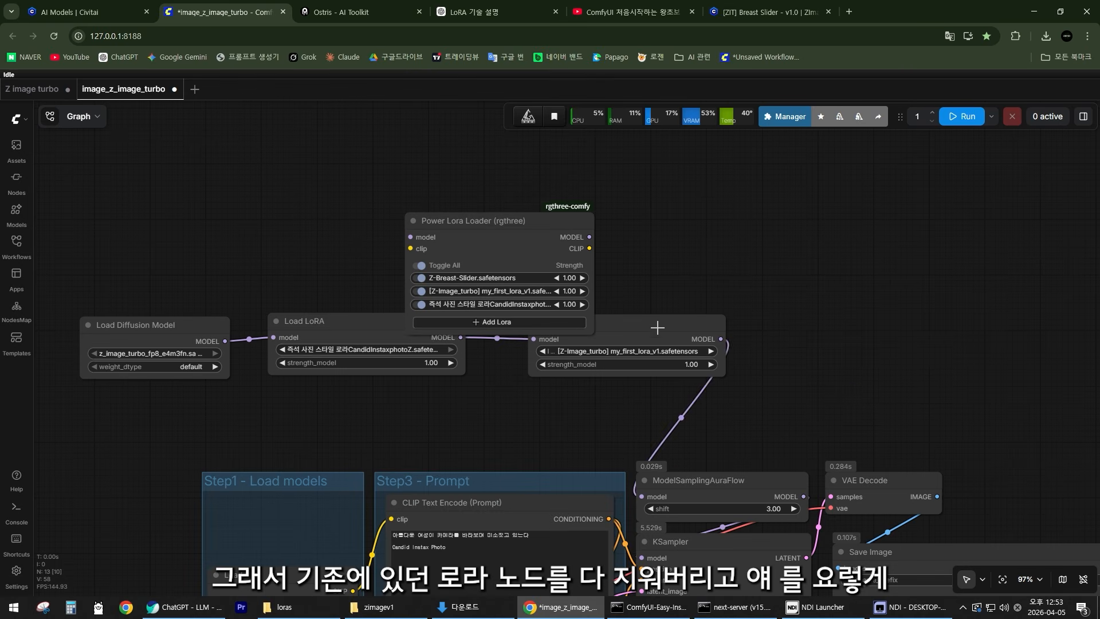
left_click(534, 369)
key("Delete")
left_click(343, 321)
key("Delete")
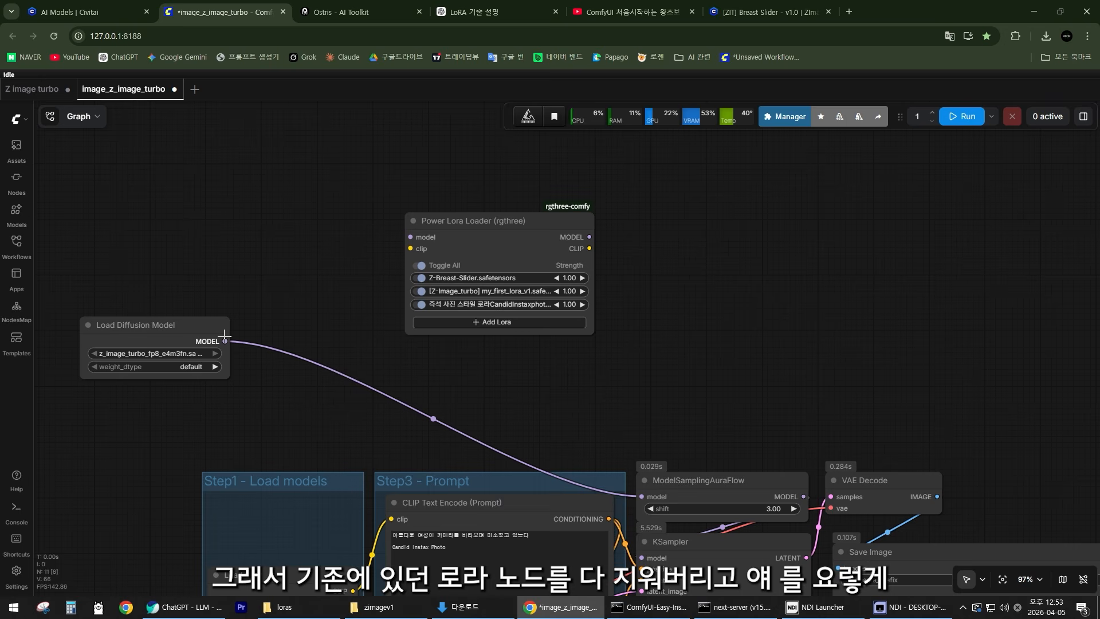
Wire the Power Lora Loader between Load Diffusion Model and ModelSamplingAuraFlow, and arrange the two loader nodes side by side.
left_click_drag(225, 341, 411, 238)
left_click_drag(480, 227, 398, 254)
left_click_drag(503, 263, 641, 496)
scroll(371, 373, "up", 4)
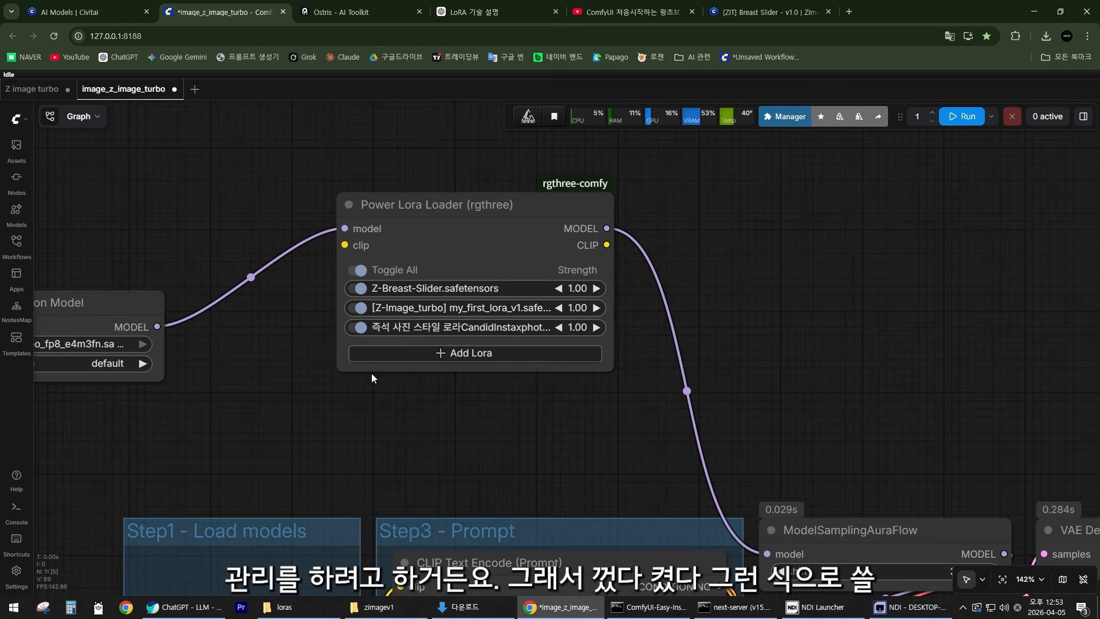
scroll(363, 379, "down", 3)
left_click_drag(197, 319, 288, 266)
scroll(397, 404, "up", 1)
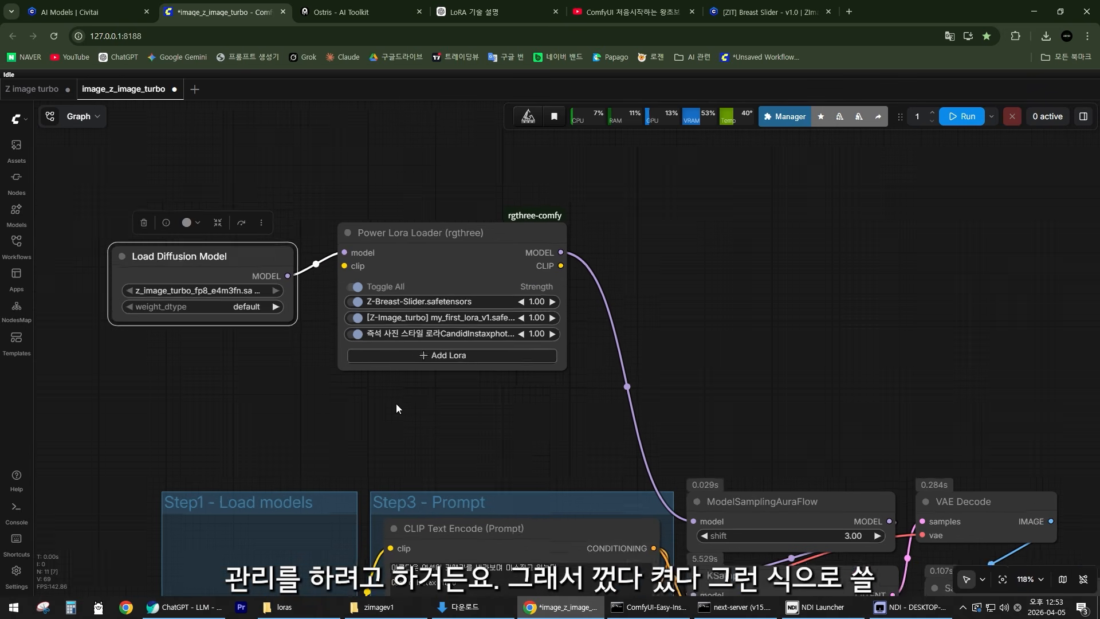
Turn off all three LoRAs individually in the Power Lora Loader.
scroll(401, 413, "up", 1)
left_click(347, 327)
left_click(346, 309)
left_click(346, 292)
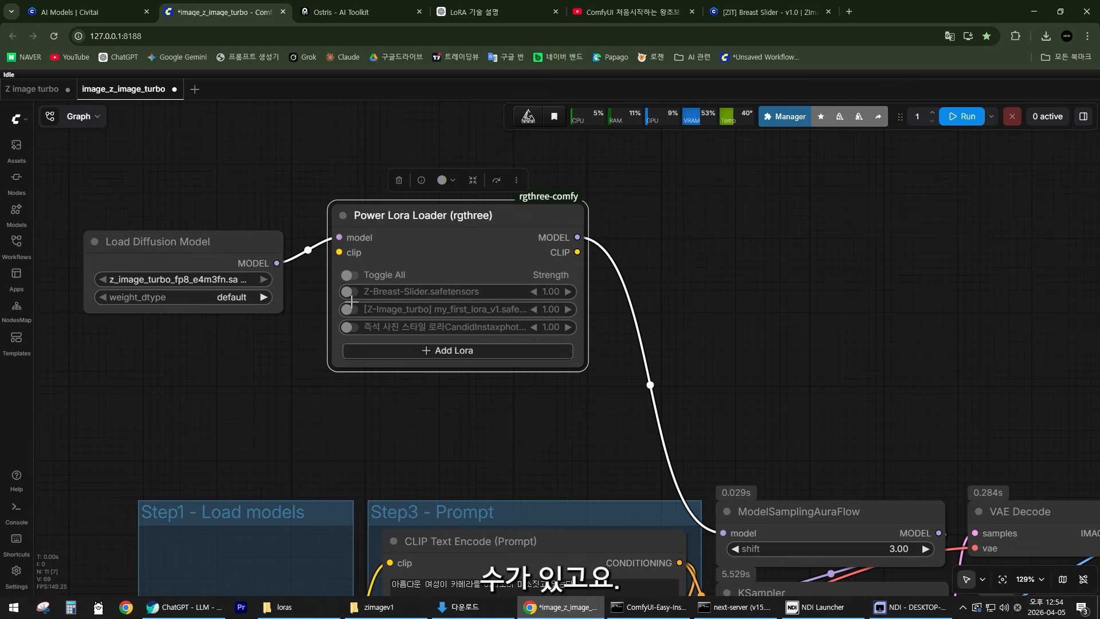
Switch all three LoRAs in the Power Lora Loader on, off and on again, using Toggle All.
left_click(351, 311)
left_click(351, 323)
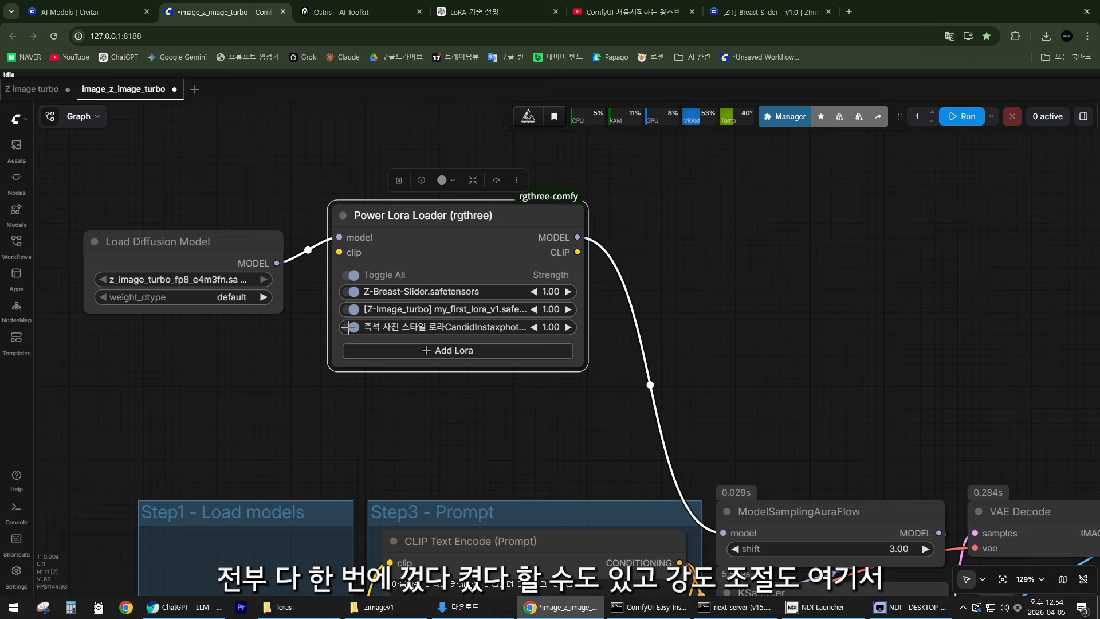
left_click(352, 279)
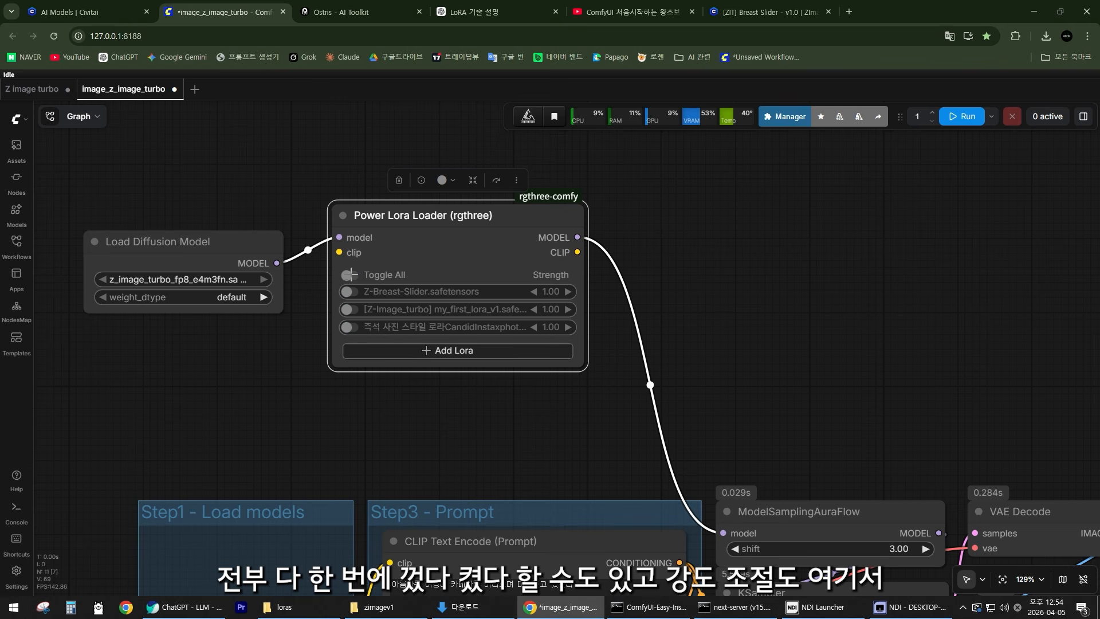
left_click(350, 275)
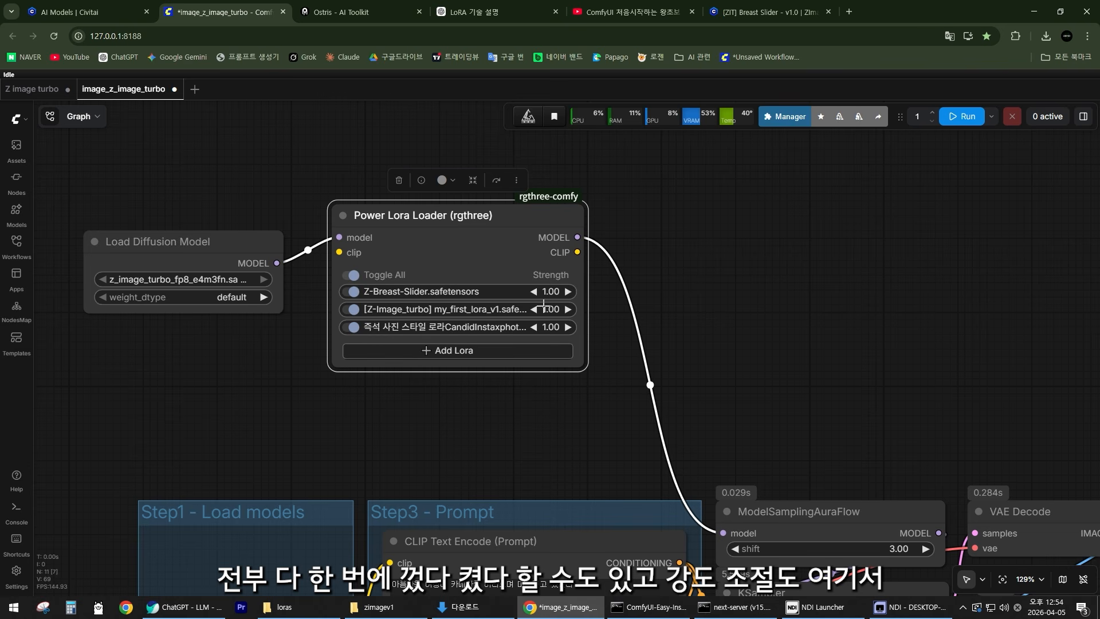
Try a strength of 0.5 on the CandidInstaxphotoZ style LoRA and set it back to 1.
left_click(548, 326)
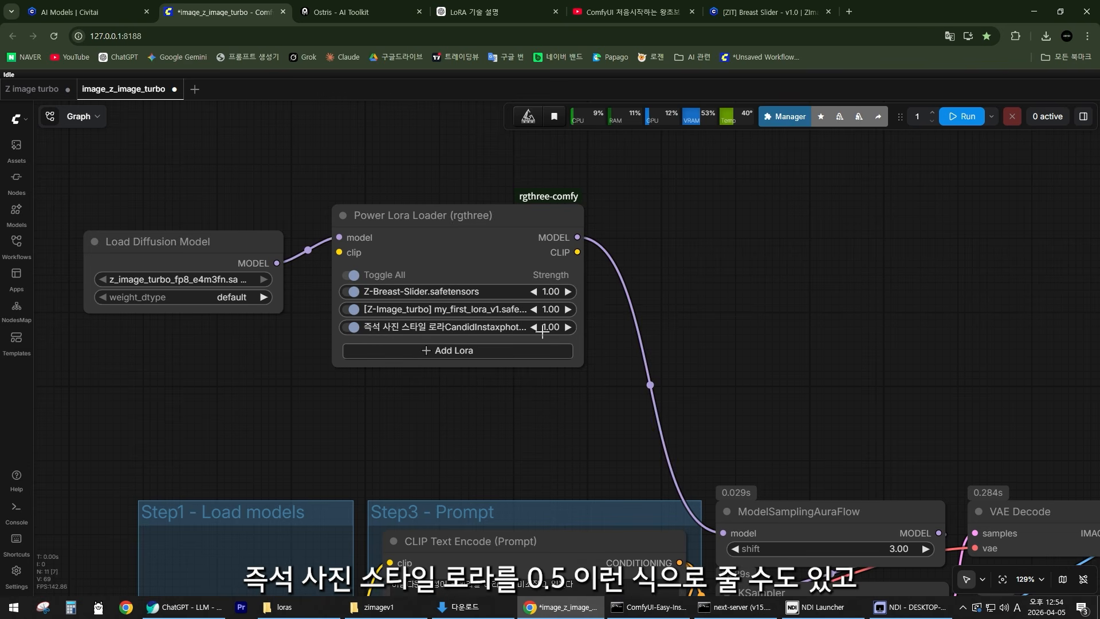
type("0.5")
key("Return")
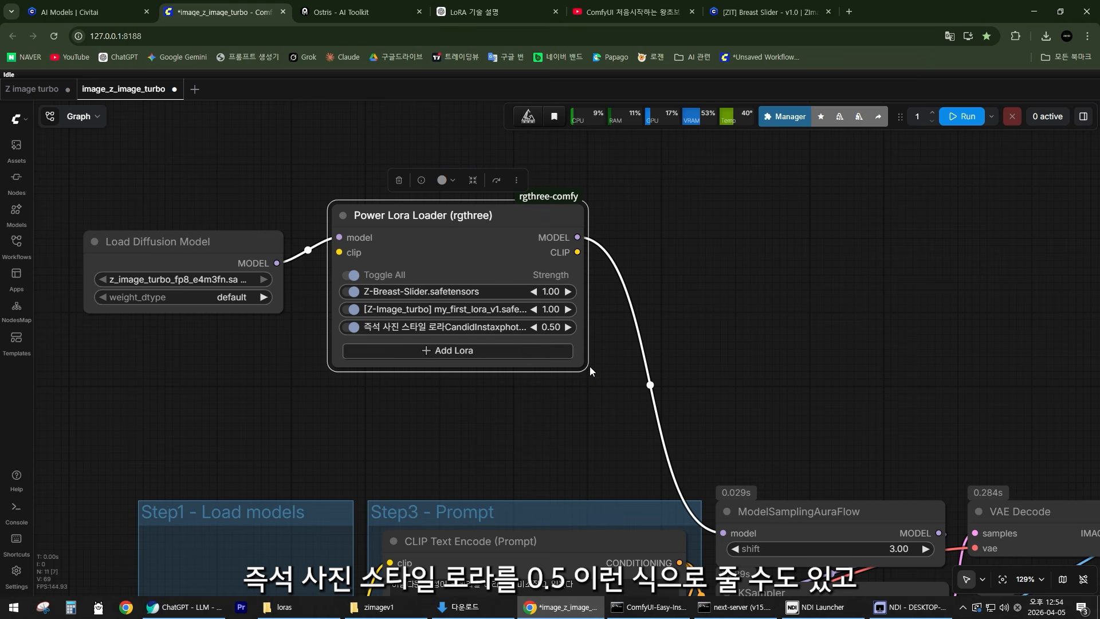
left_click(550, 326)
type("1")
key("Return")
left_click(713, 298)
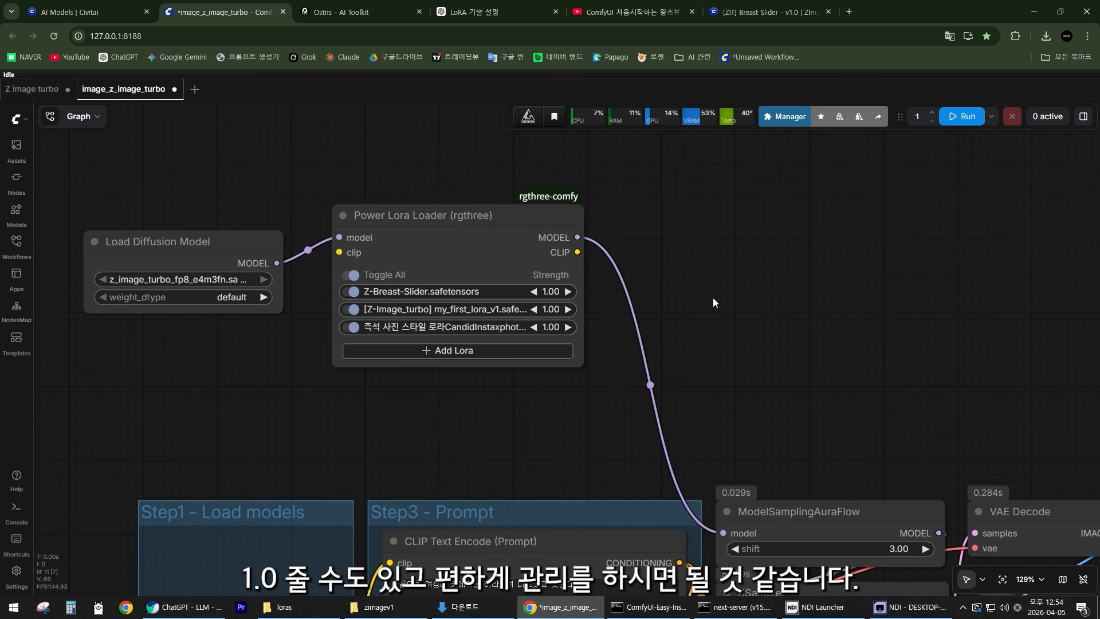
Review which LoRAs are enabled in the Power Lora Loader and read the prompt in the CLIP Text Encode node.
left_click(494, 351)
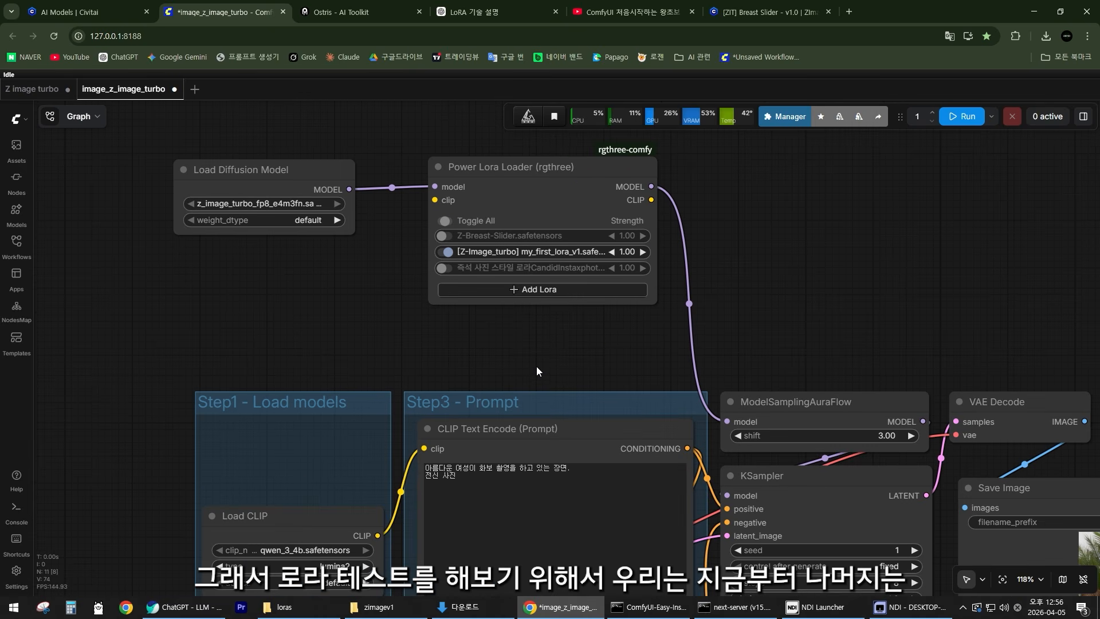
scroll(536, 361, "up", 3)
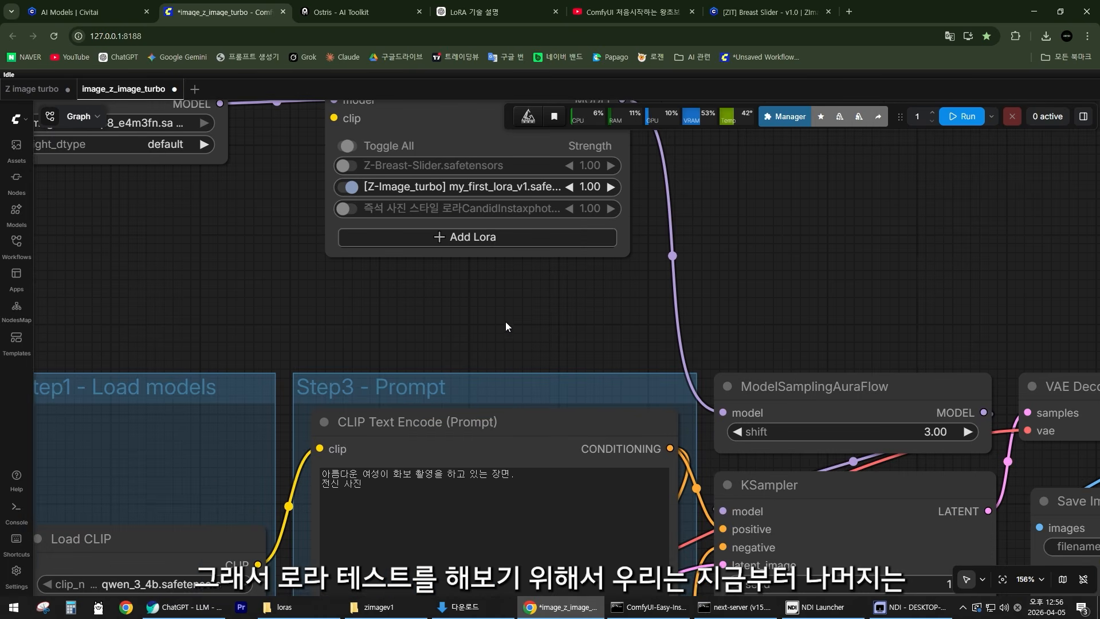
scroll(468, 345, "up", 1)
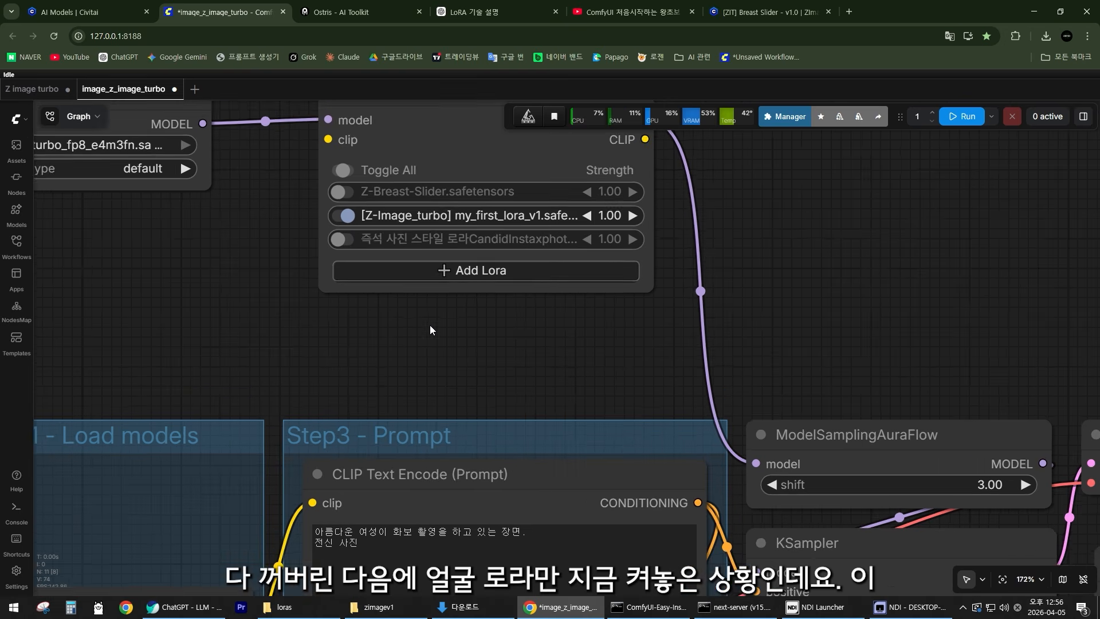
scroll(430, 329, "up", 1)
scroll(453, 341, "down", 5)
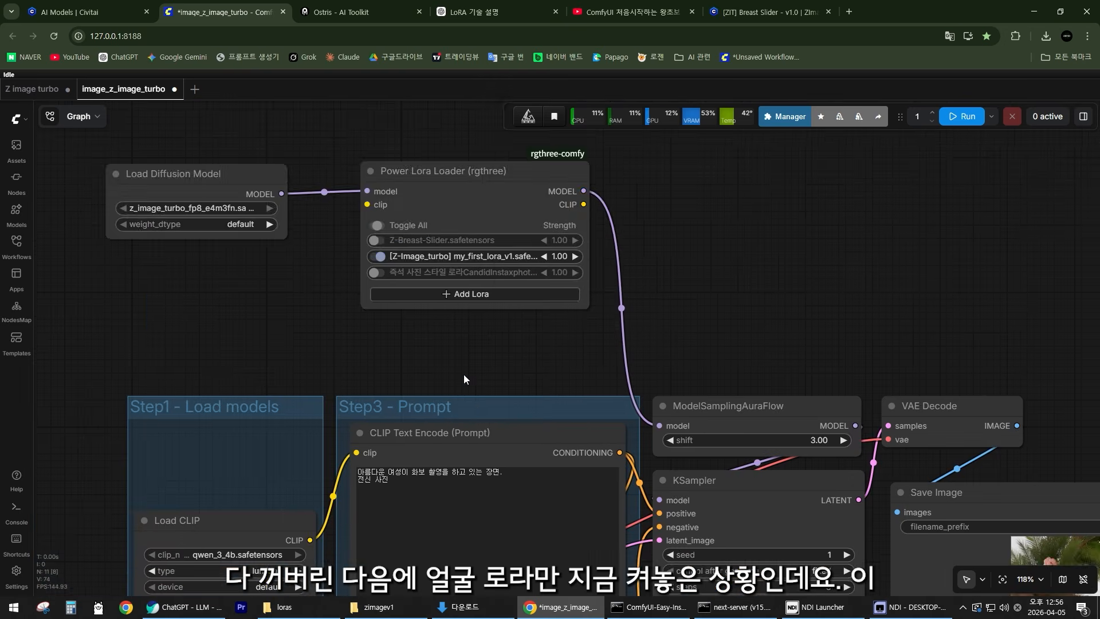
left_click_drag(463, 373, 469, 216)
scroll(467, 344, "up", 11)
scroll(362, 309, "up", 1)
left_click(331, 301)
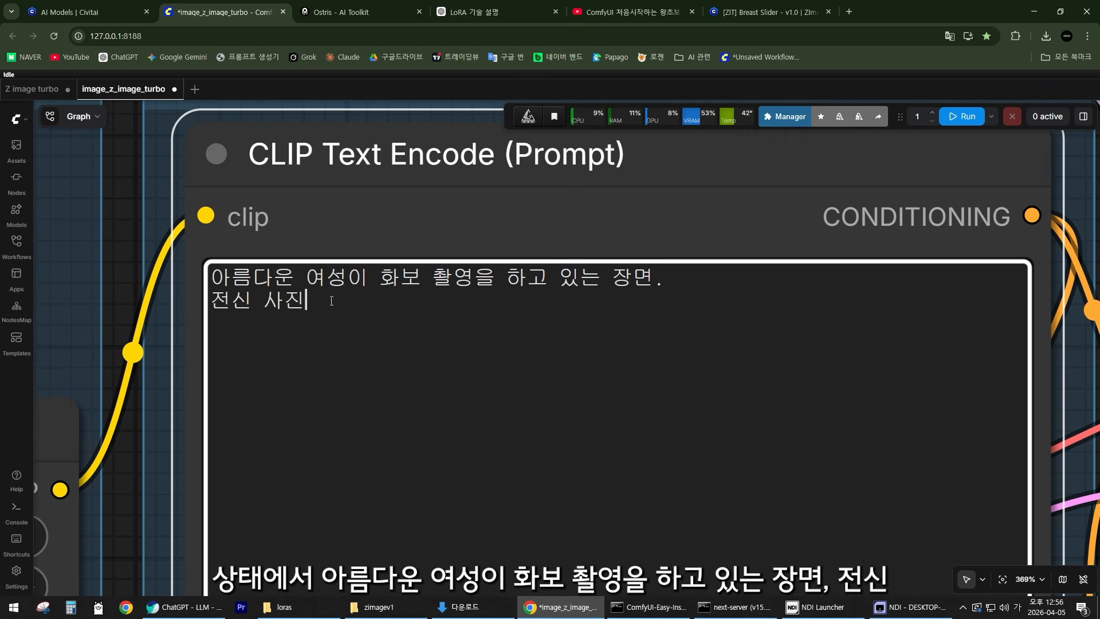
key("ctrl+a")
left_click(464, 317)
key("ctrl+a")
left_click(376, 332)
Check the latent image size settings and examine the generated picture in the Save Image node.
scroll(543, 446, "down", 13)
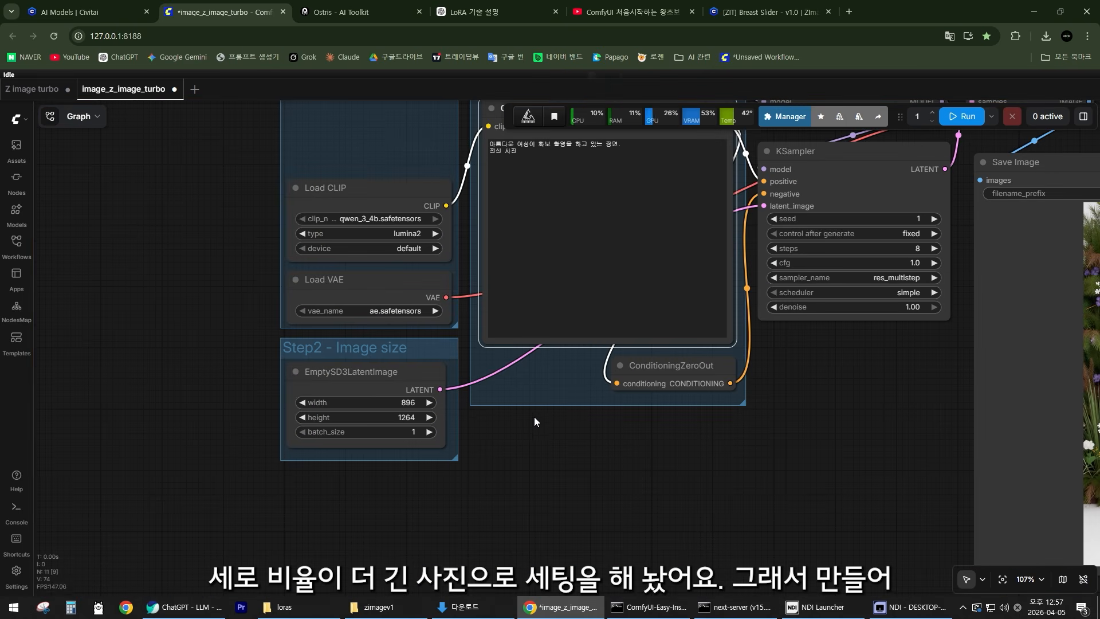
scroll(778, 391, "down", 3)
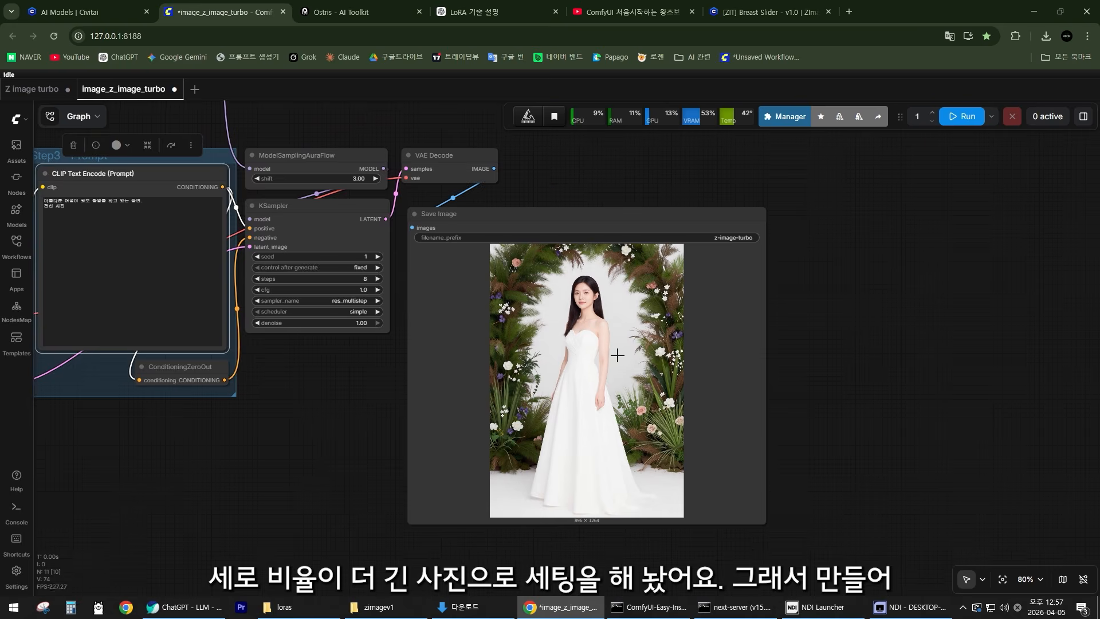
scroll(617, 355, "up", 7)
scroll(609, 364, "down", 3)
scroll(573, 375, "up", 2)
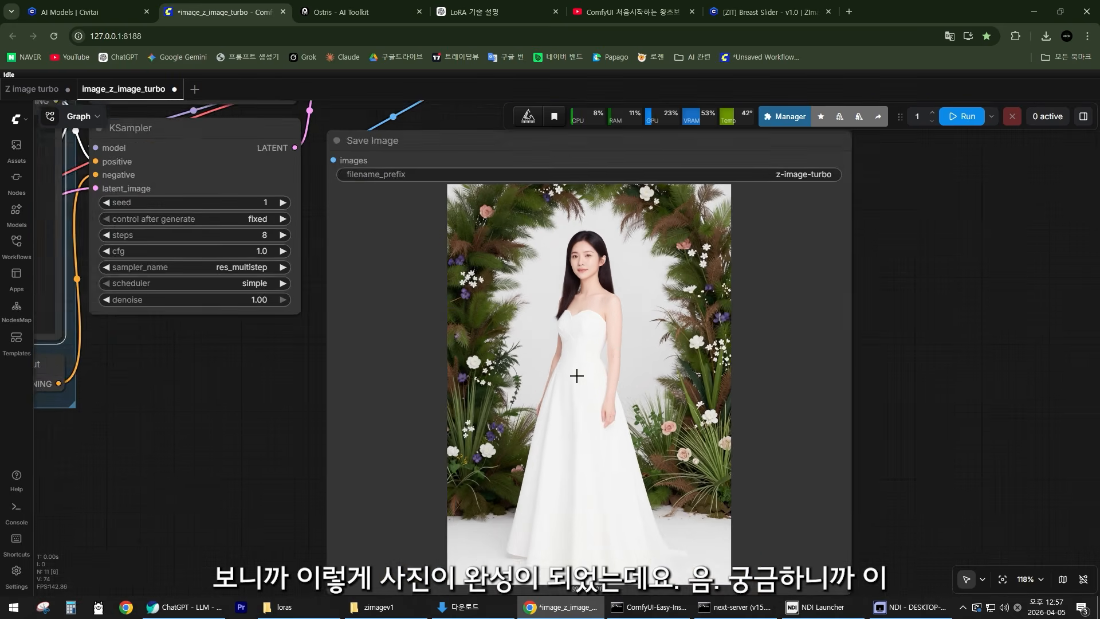
scroll(567, 395, "down", 4)
Turn on the Z-Breast-Slider LoRA alongside the my_first_lora_v1 face LoRA and generate a new image.
left_click_drag(468, 466, 680, 526)
scroll(445, 262, "up", 5)
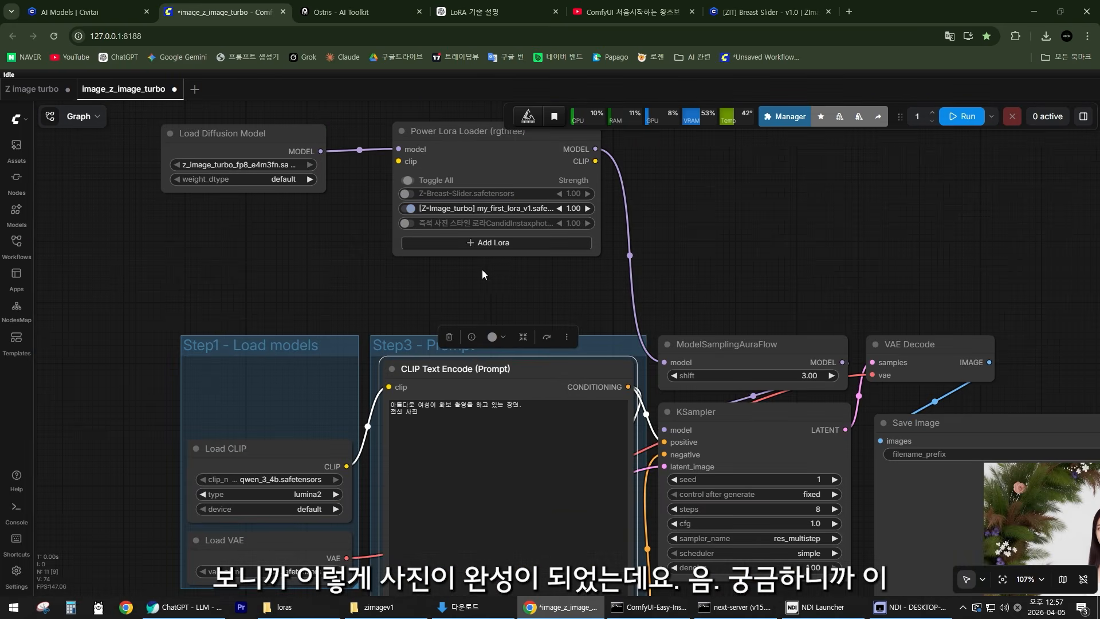
scroll(510, 339, "up", 4)
left_click_drag(483, 269, 509, 409)
scroll(508, 409, "up", 1)
scroll(509, 409, "up", 4)
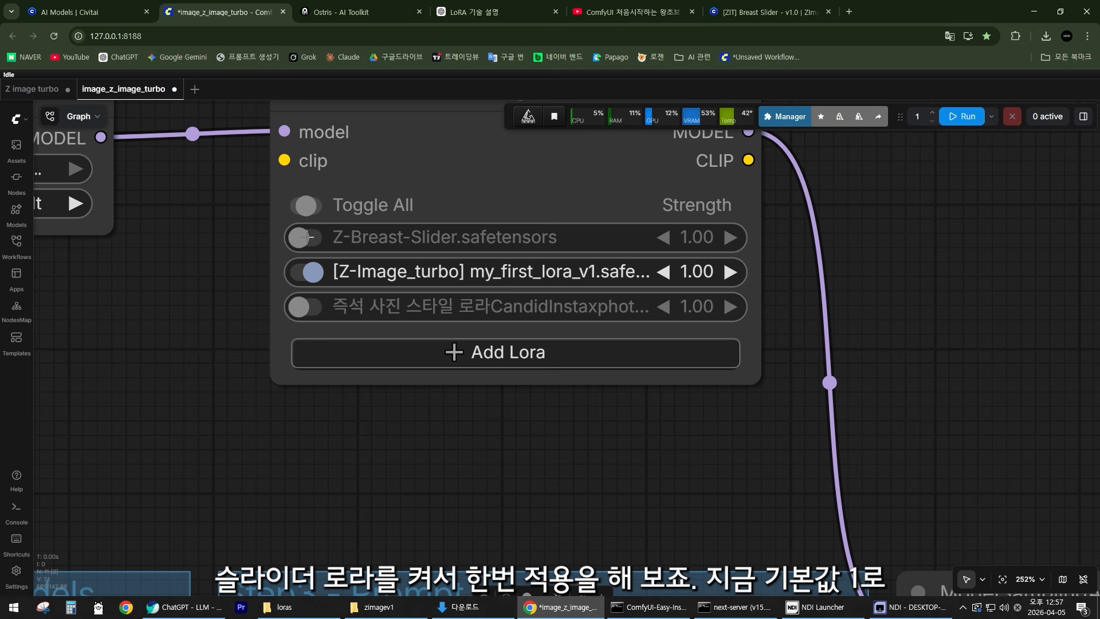
left_click(309, 237)
left_click_drag(831, 257, 817, 320)
scroll(612, 310, "up", 2)
scroll(676, 330, "down", 4)
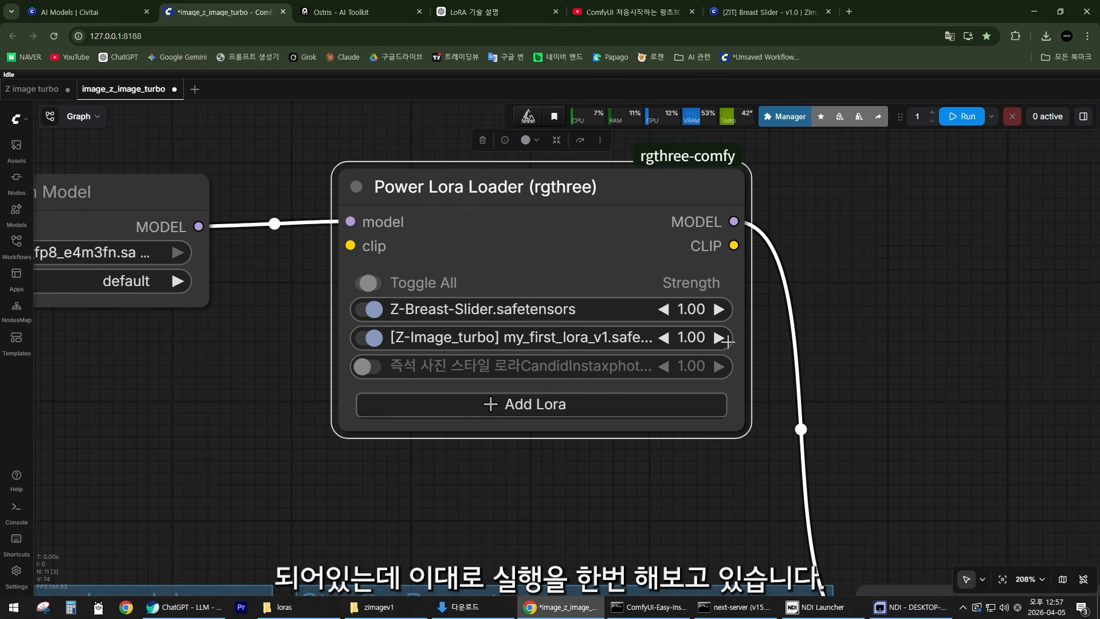
left_click(852, 327)
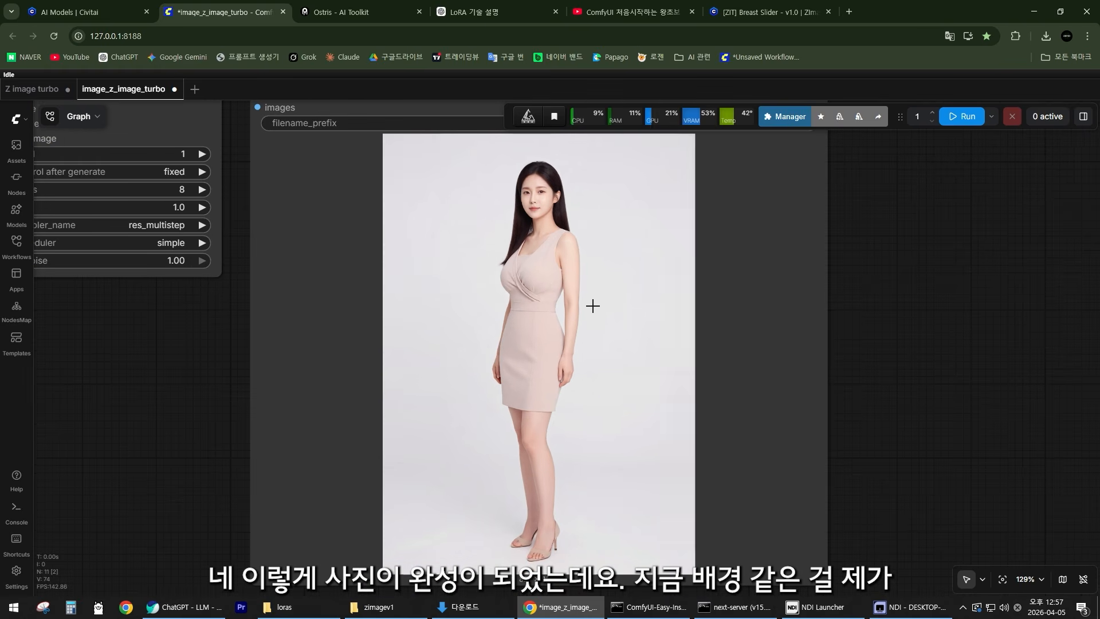
Examine the newly generated image in the Save Image node, especially its background and the figure.
scroll(650, 287, "down", 2)
scroll(607, 301, "up", 2)
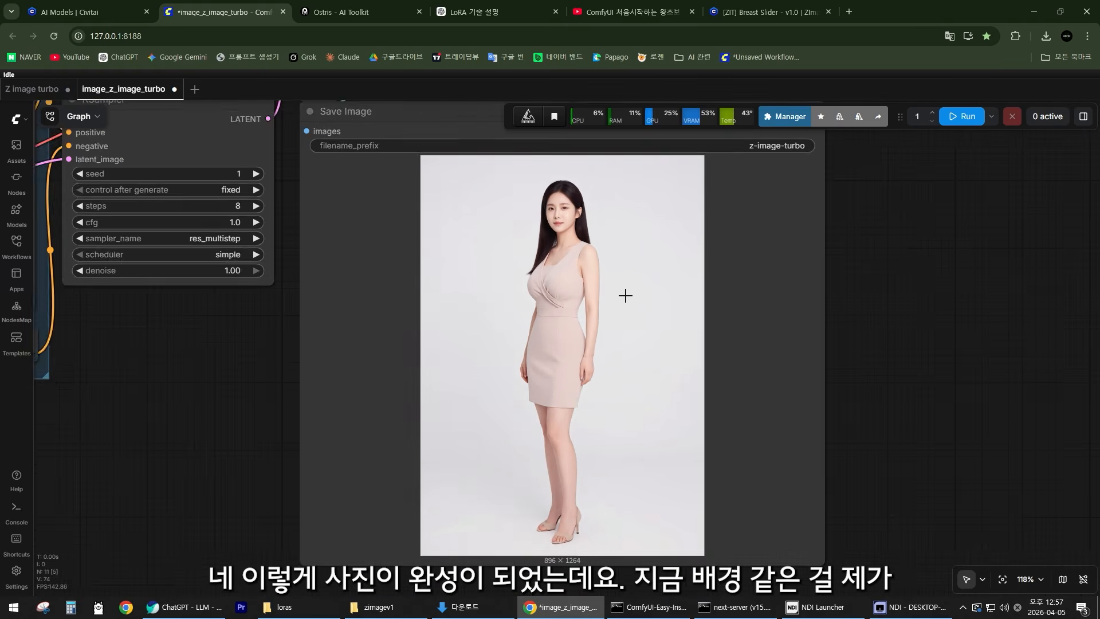
scroll(626, 294, "down", 2)
scroll(631, 300, "up", 2)
scroll(628, 308, "down", 4)
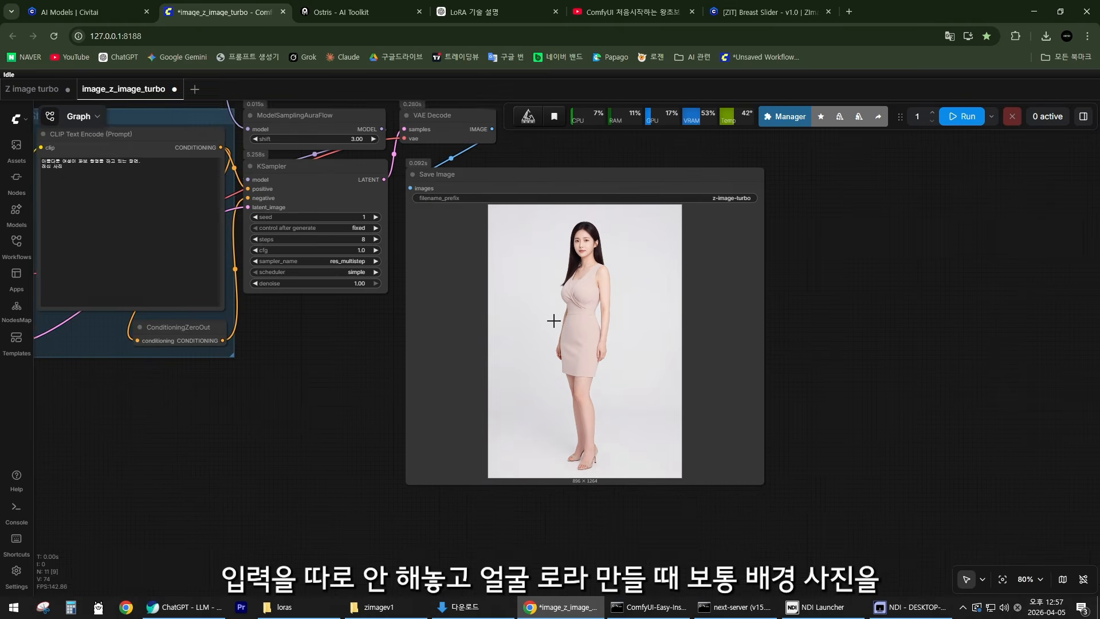
left_click_drag(367, 319, 497, 508)
left_click_drag(746, 329, 542, 170)
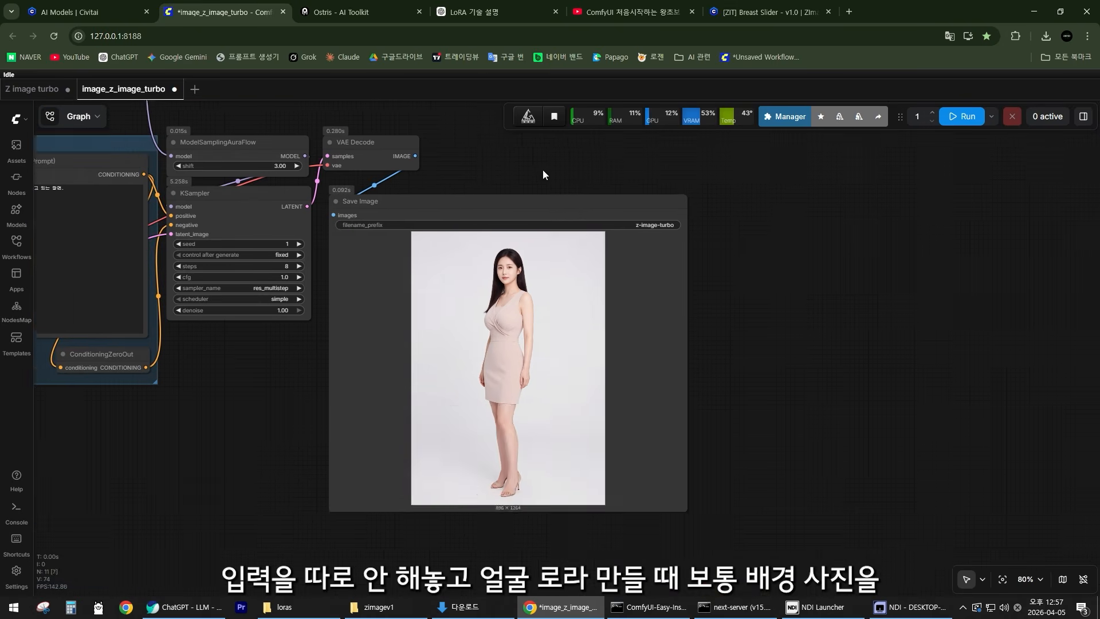
scroll(591, 322, "up", 3)
left_click_drag(597, 308, 657, 272)
scroll(448, 326, "down", 3)
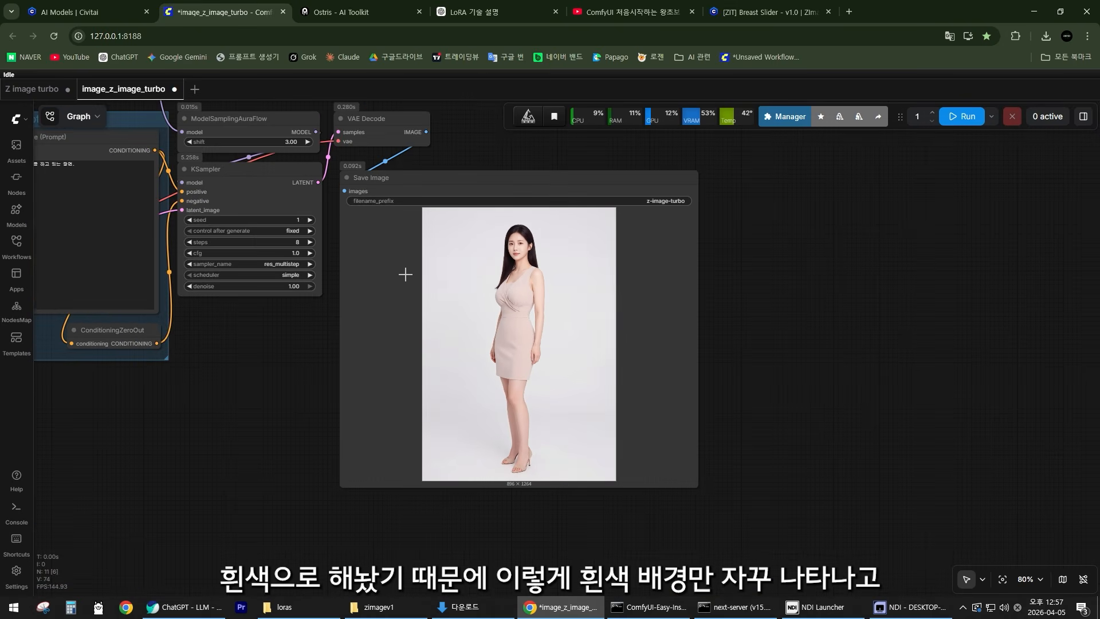
scroll(448, 282, "up", 3)
scroll(243, 399, "down", 5)
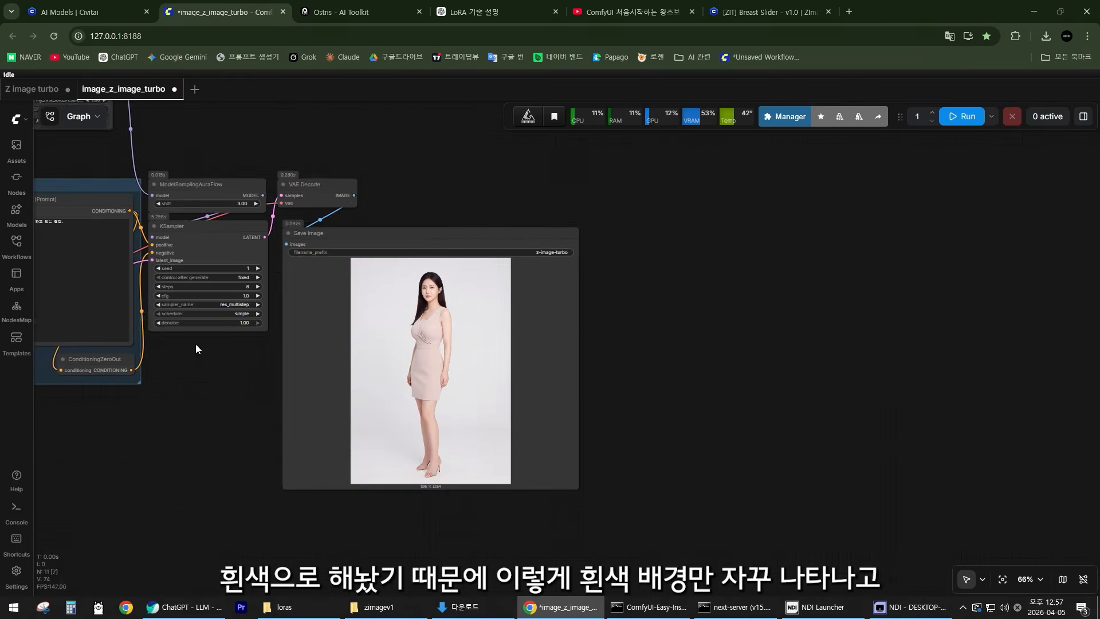
Open the prompt text in the CLIP Text Encode node for editing.
left_click_drag(194, 344, 554, 431)
scroll(424, 341, "up", 5)
scroll(424, 341, "up", 3)
left_click(393, 312)
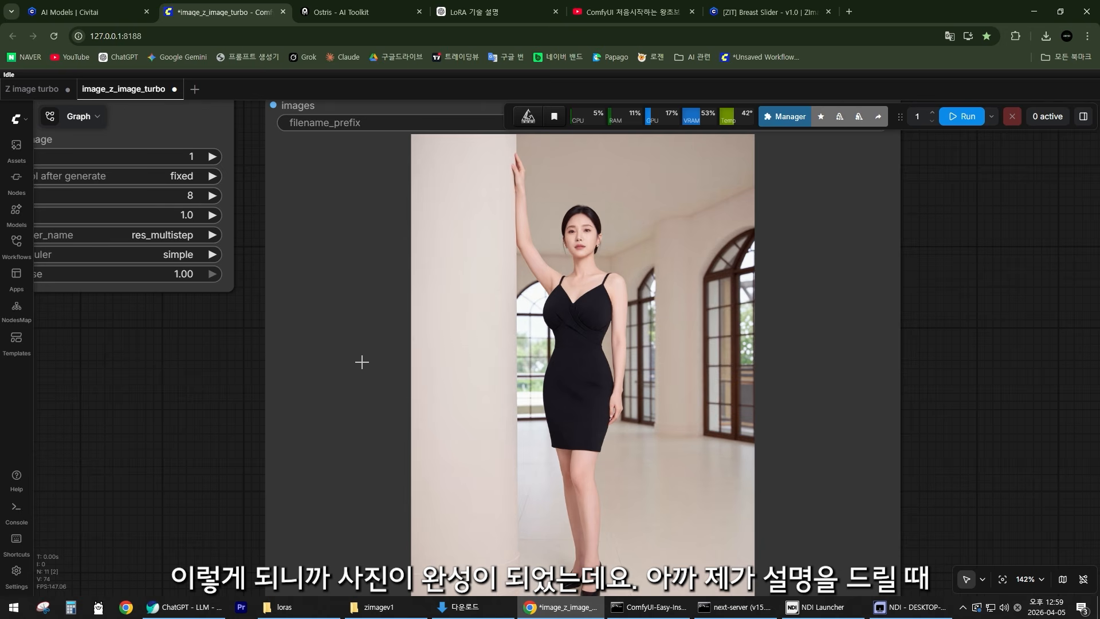
Set the Z-Breast-Slider LoRA's strength to 0.5 in the Power Lora Loader and run the workflow.
scroll(362, 362, "down", 6)
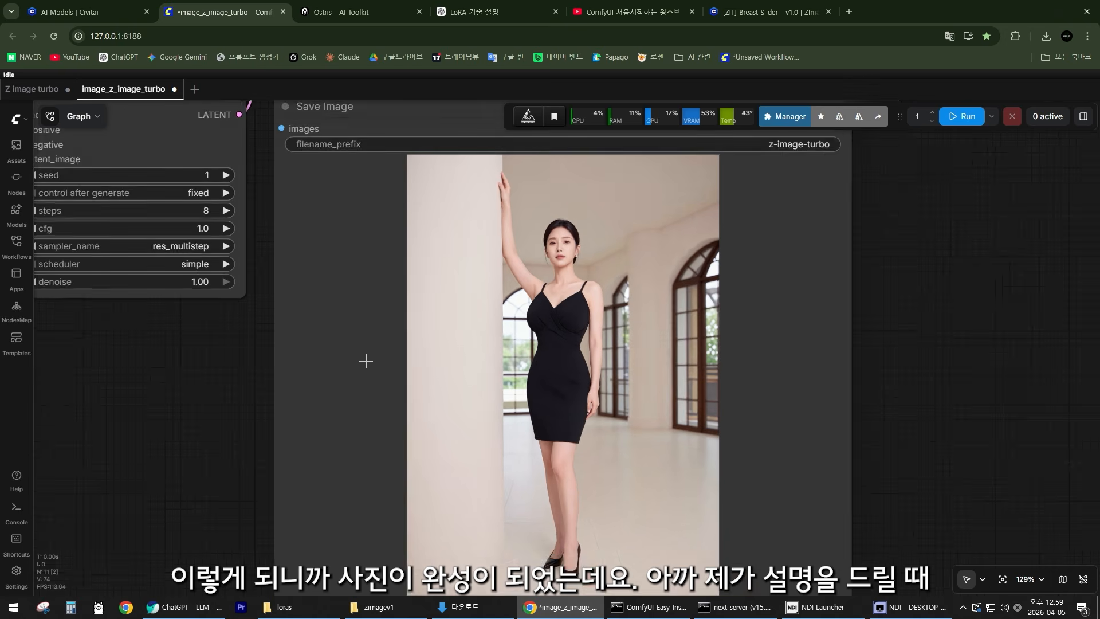
left_click_drag(203, 347, 488, 450)
left_click(417, 424)
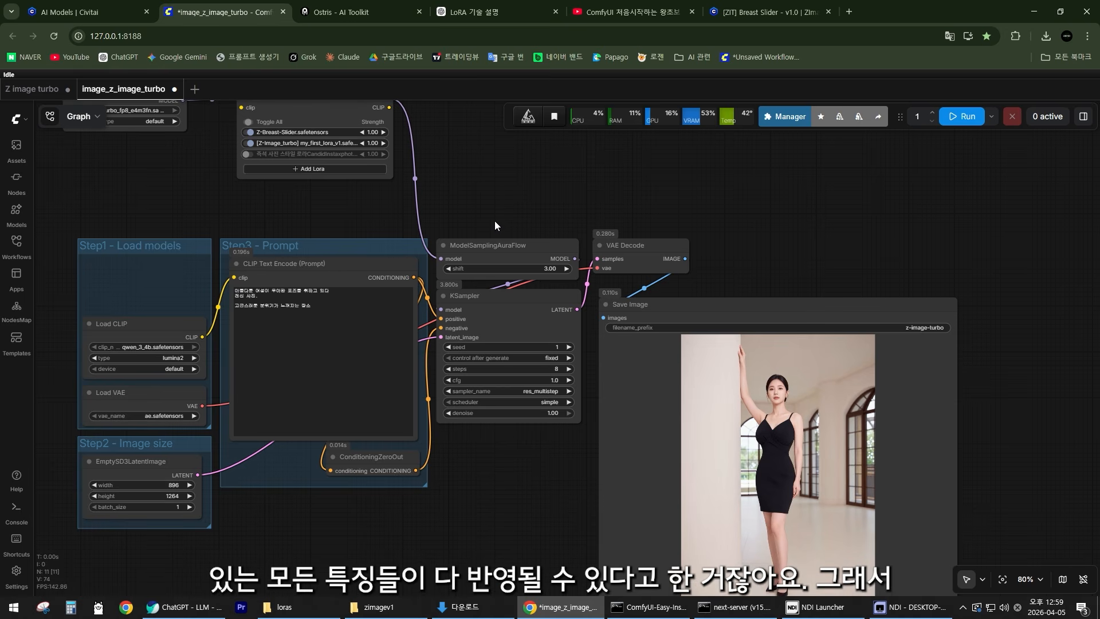
scroll(321, 172, "up", 8)
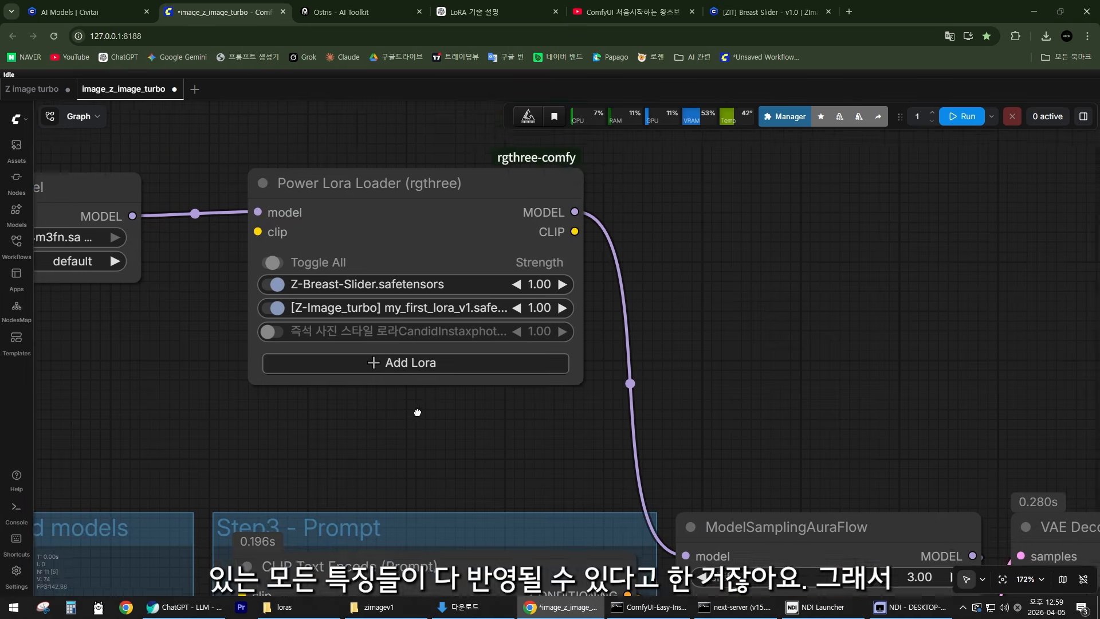
scroll(382, 388, "up", 4)
left_click_drag(431, 422, 493, 460)
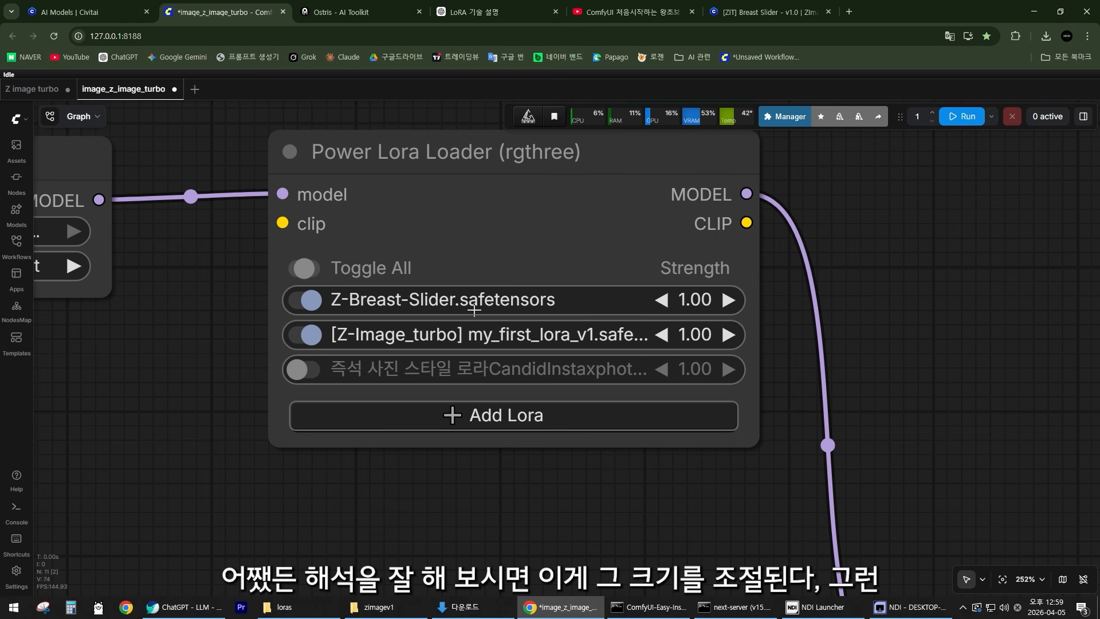
left_click(687, 307)
type("0.5")
key("Return")
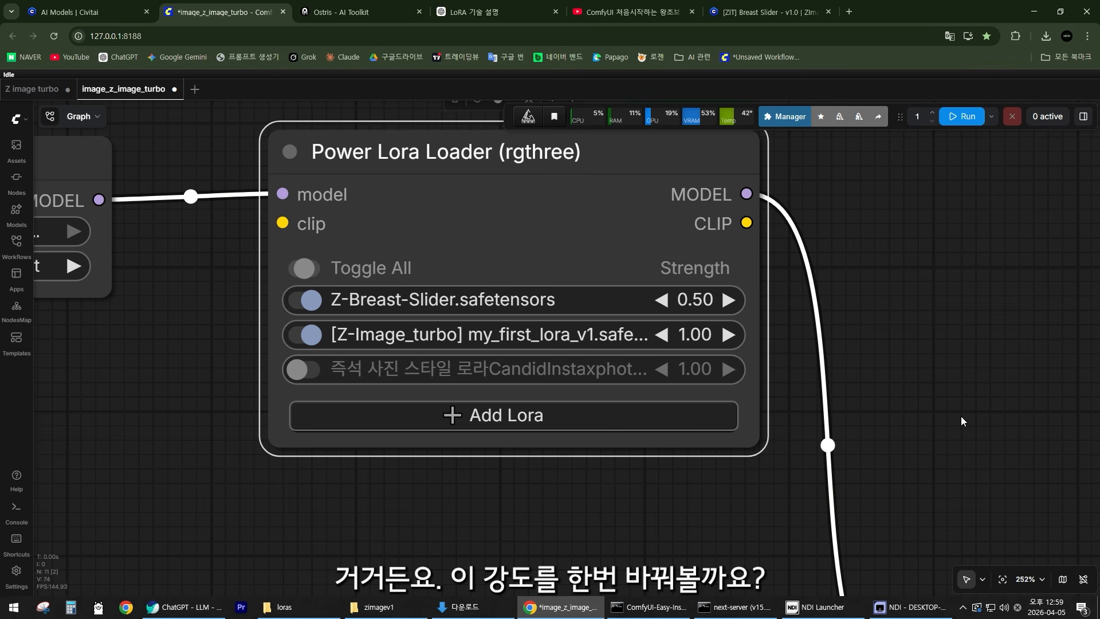
key("ctrl+Return")
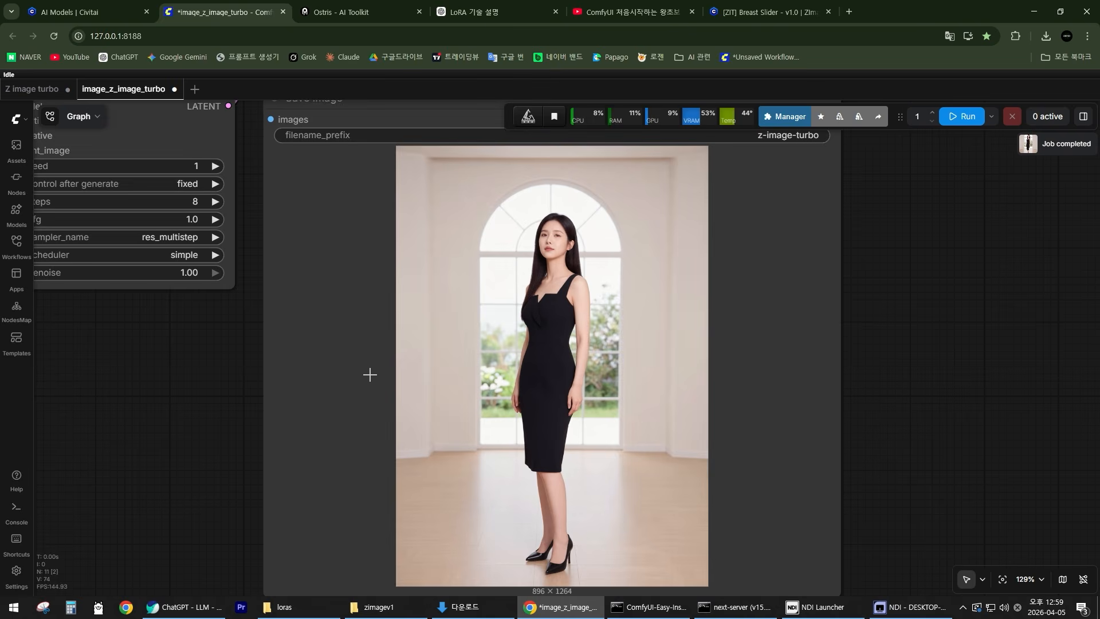
Inspect the resulting image closely, comparing the figure's proportions and the level of facial detail.
scroll(376, 366, "up", 3)
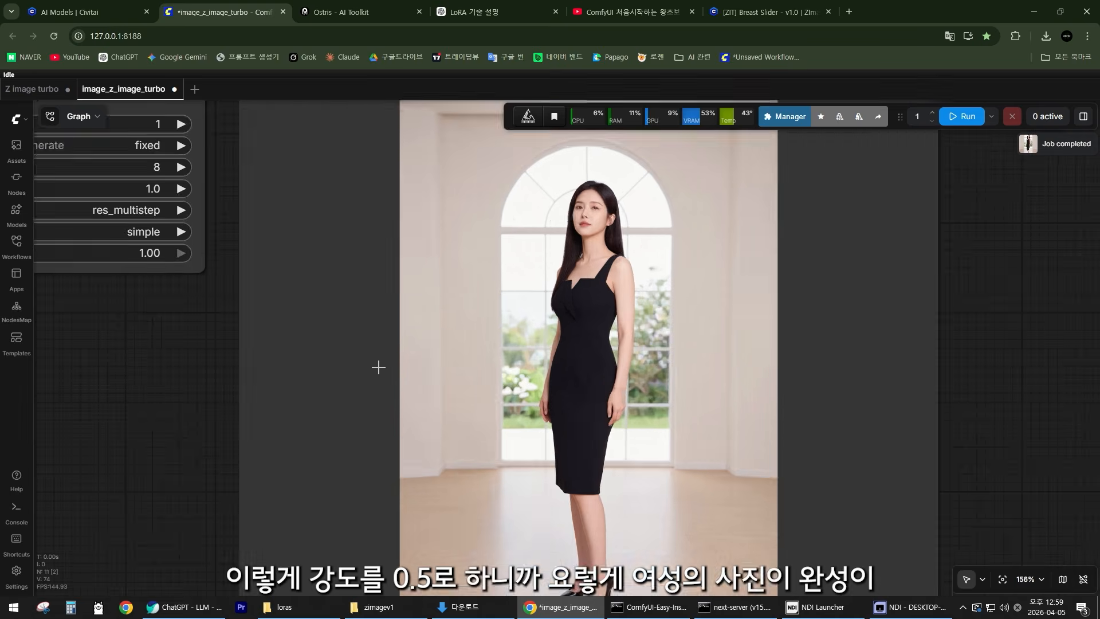
scroll(494, 248, "down", 3)
scroll(554, 294, "up", 5)
scroll(560, 363, "down", 3)
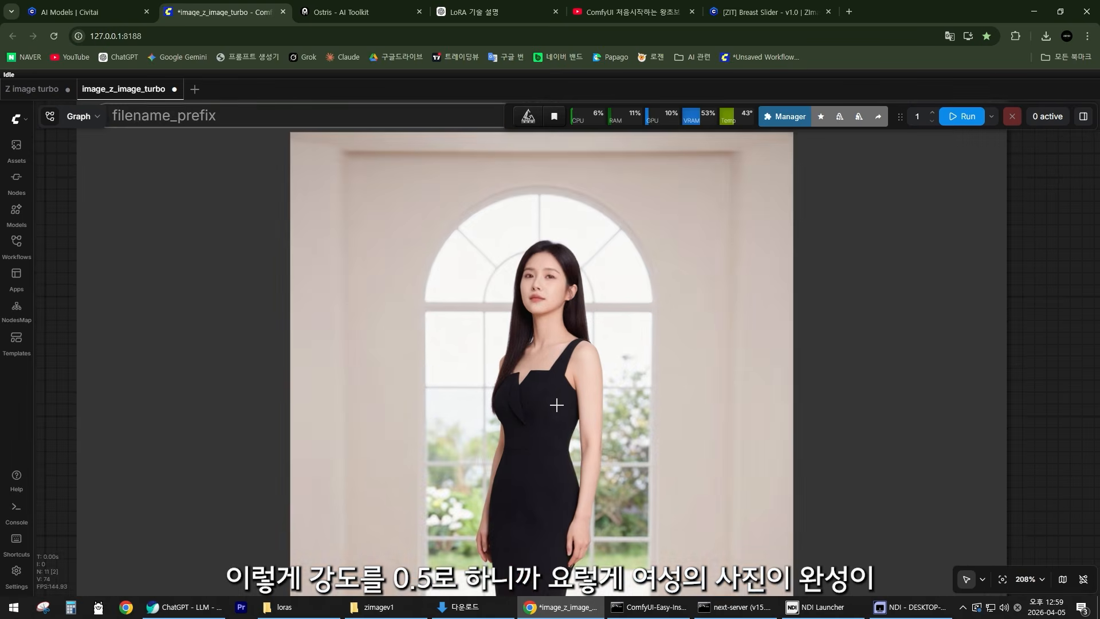
scroll(562, 385, "up", 5)
scroll(572, 383, "down", 1)
scroll(573, 385, "down", 5)
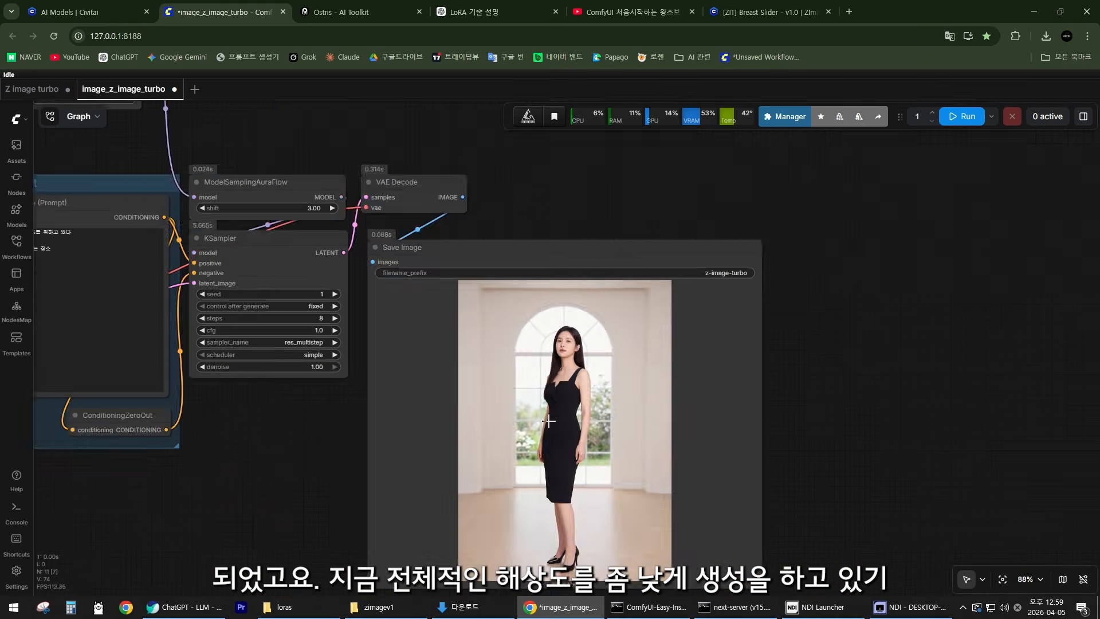
scroll(611, 348, "up", 1)
left_click_drag(606, 314, 52, 412)
scroll(445, 332, "up", 16)
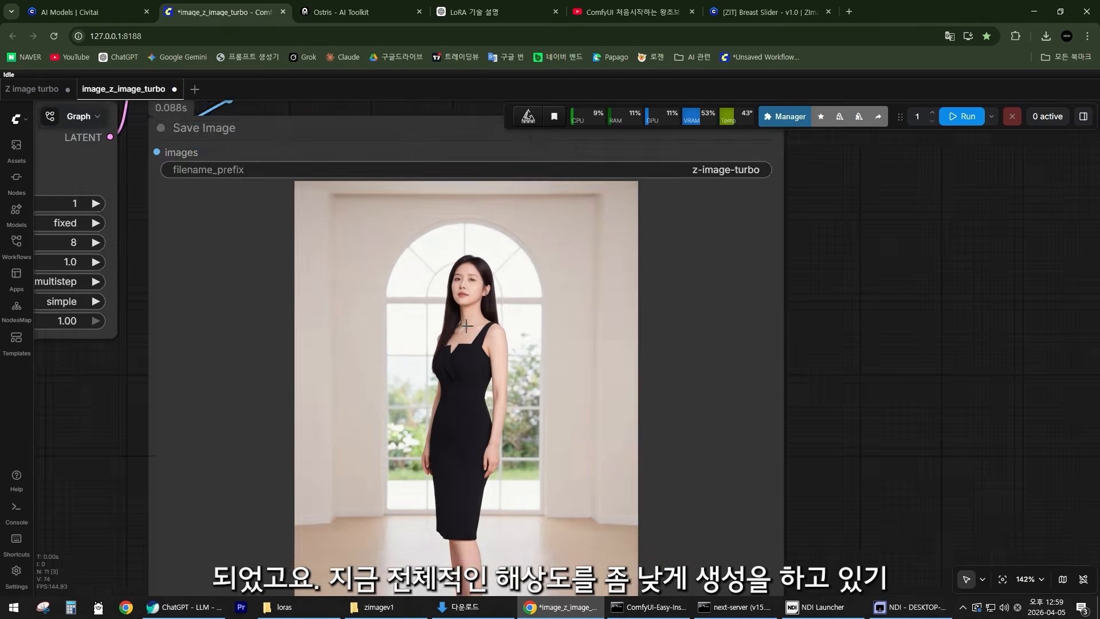
scroll(511, 211, "up", 3)
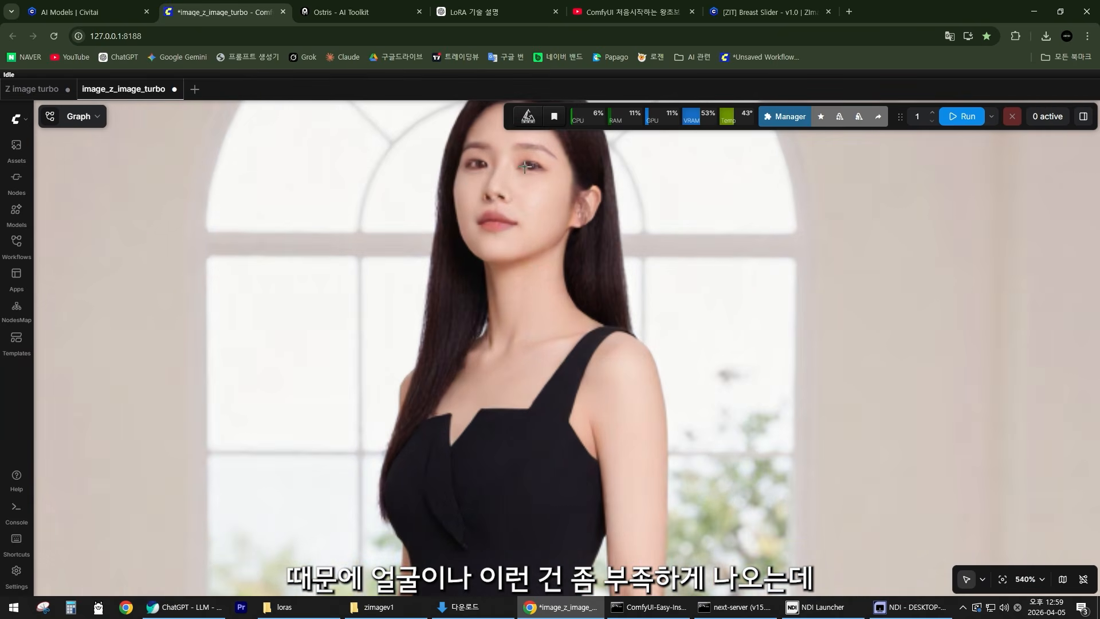
Set the Z-Breast-Slider LoRA's strength to 2 in the Power Lora Loader and run the workflow.
scroll(524, 167, "down", 6)
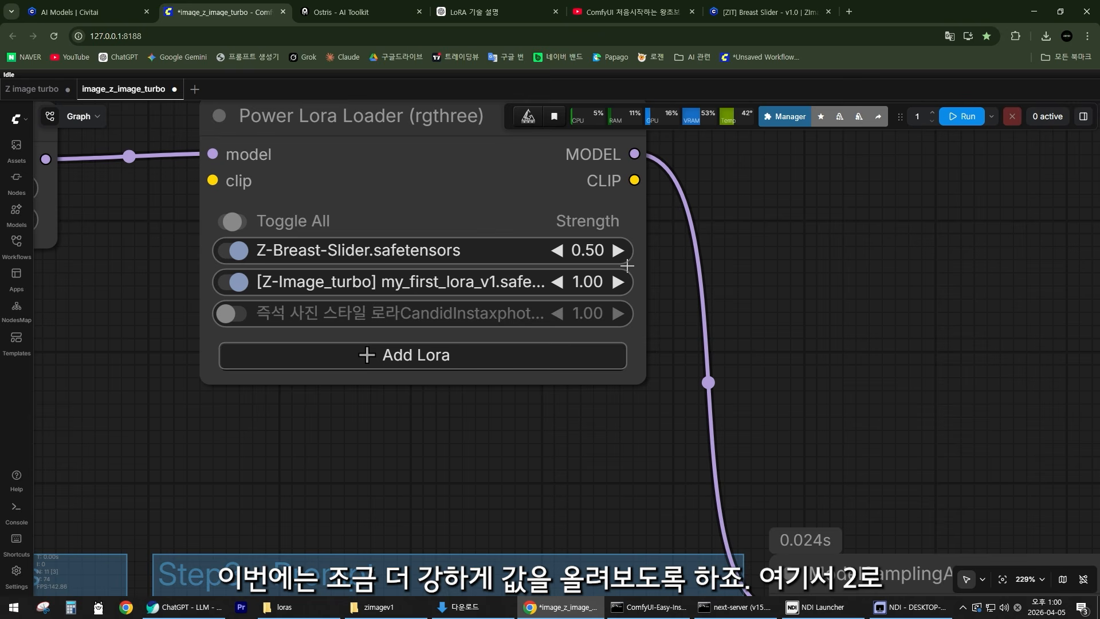
scroll(628, 265, "up", 4)
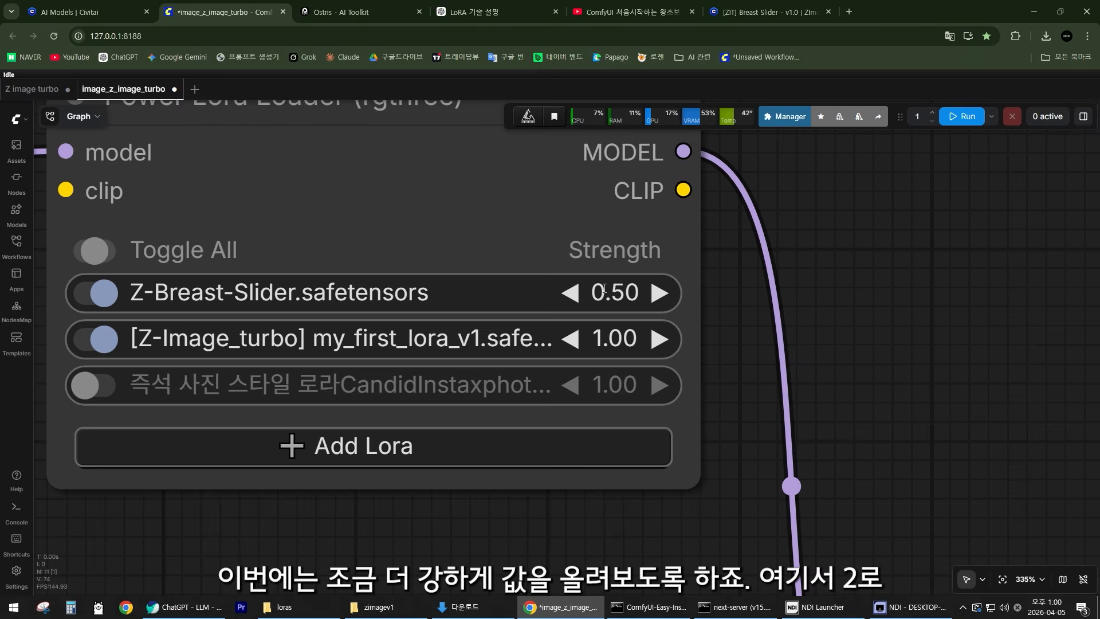
left_click(603, 288)
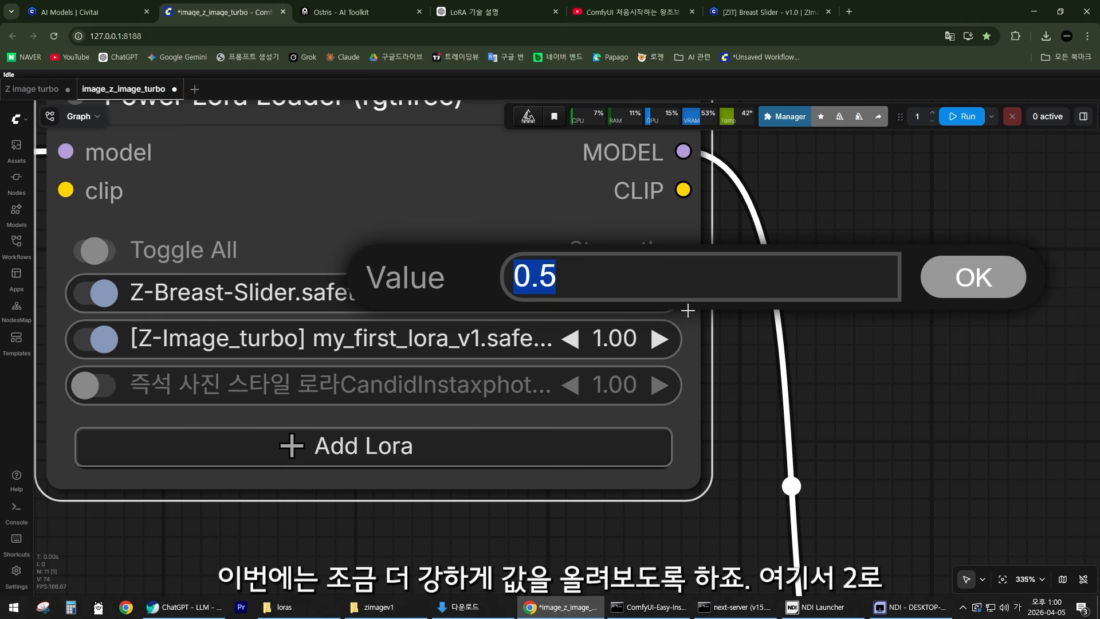
type("2")
key("Return")
key("ctrl+Return")
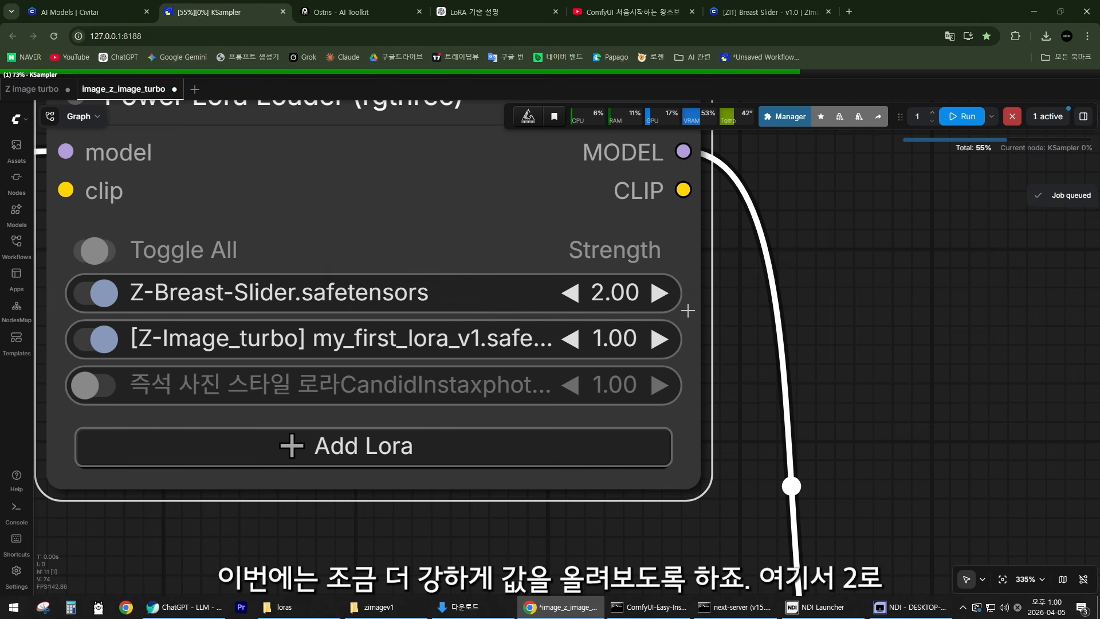
Follow the generation in the Save Image node and examine the finished image up close.
scroll(727, 326, "down", 10)
scroll(726, 326, "down", 5)
left_click_drag(825, 323, 372, 74)
scroll(496, 354, "up", 7)
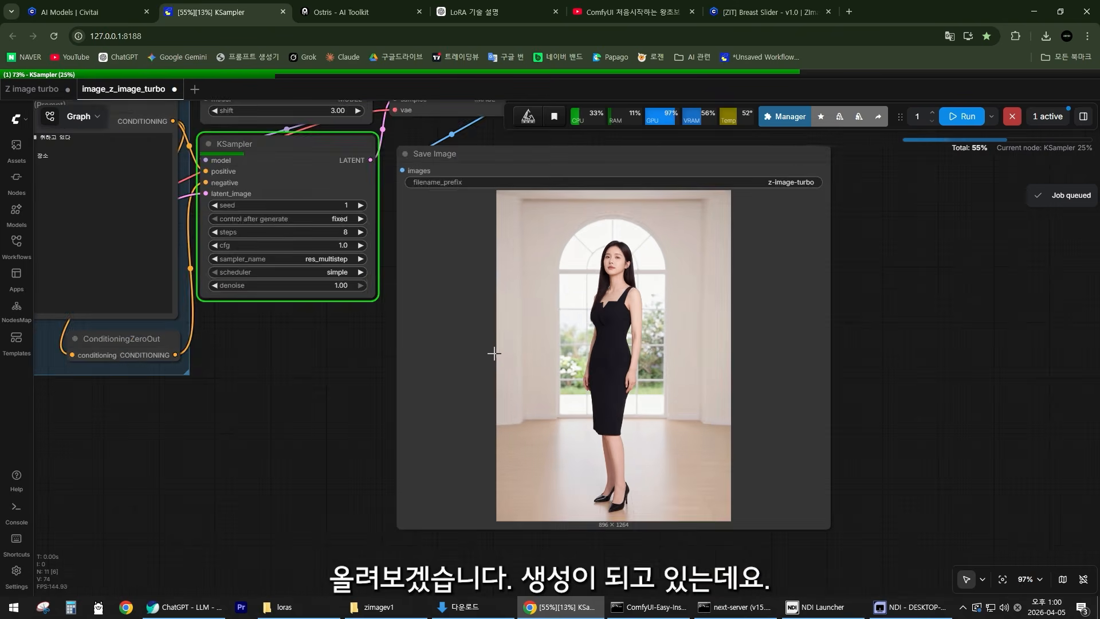
scroll(489, 349, "down", 2)
left_click_drag(521, 338, 377, 322)
scroll(401, 297, "up", 6)
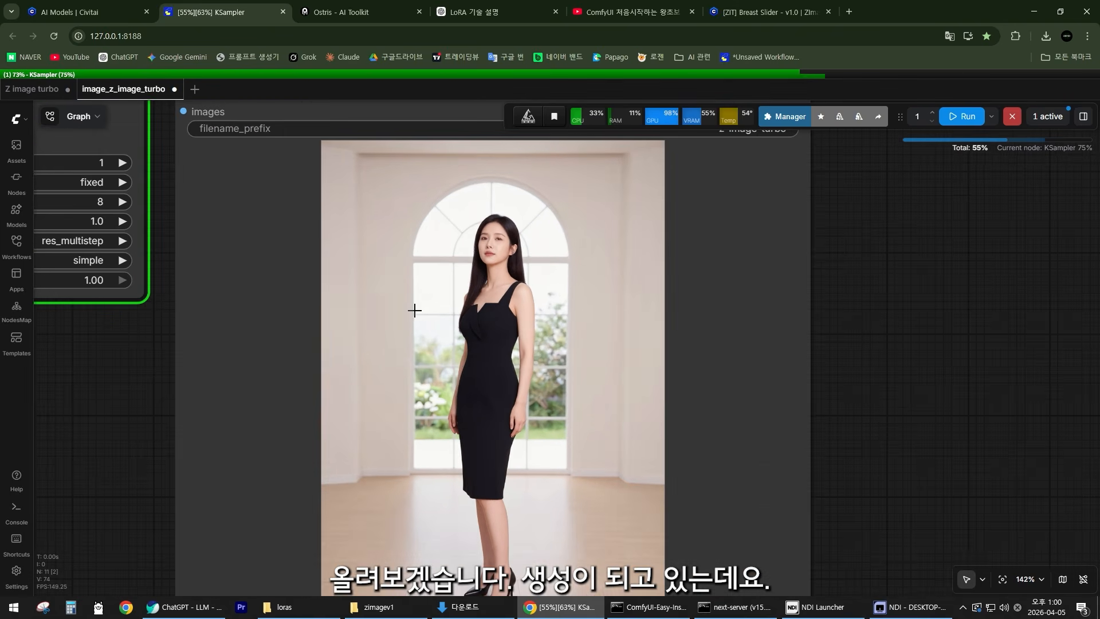
scroll(375, 381, "up", 5)
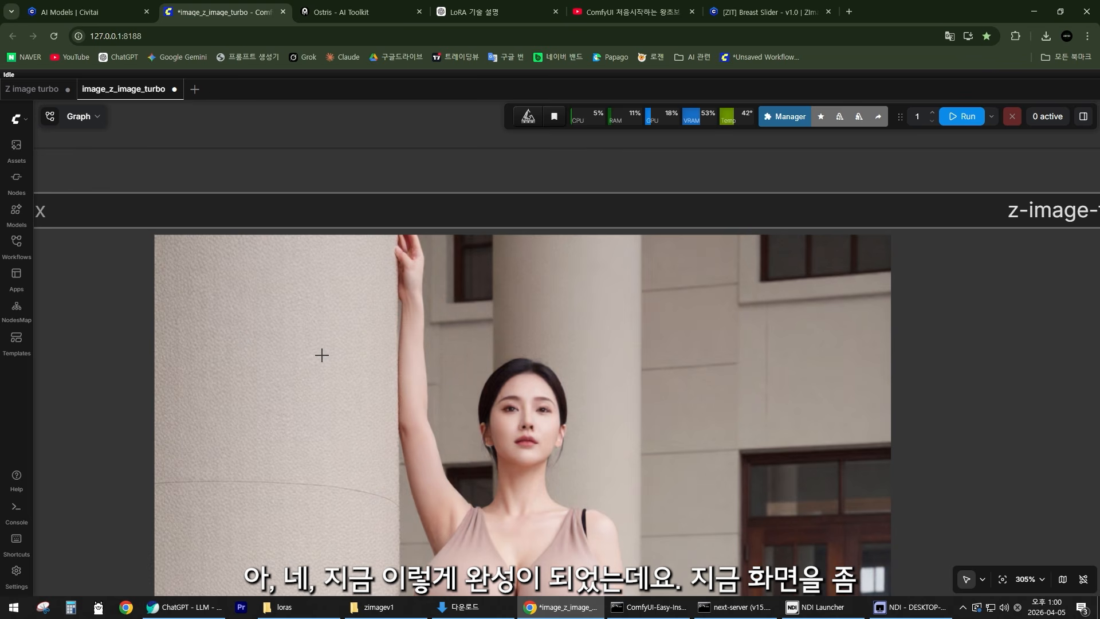
left_click_drag(321, 355, 394, 380)
scroll(333, 360, "down", 1)
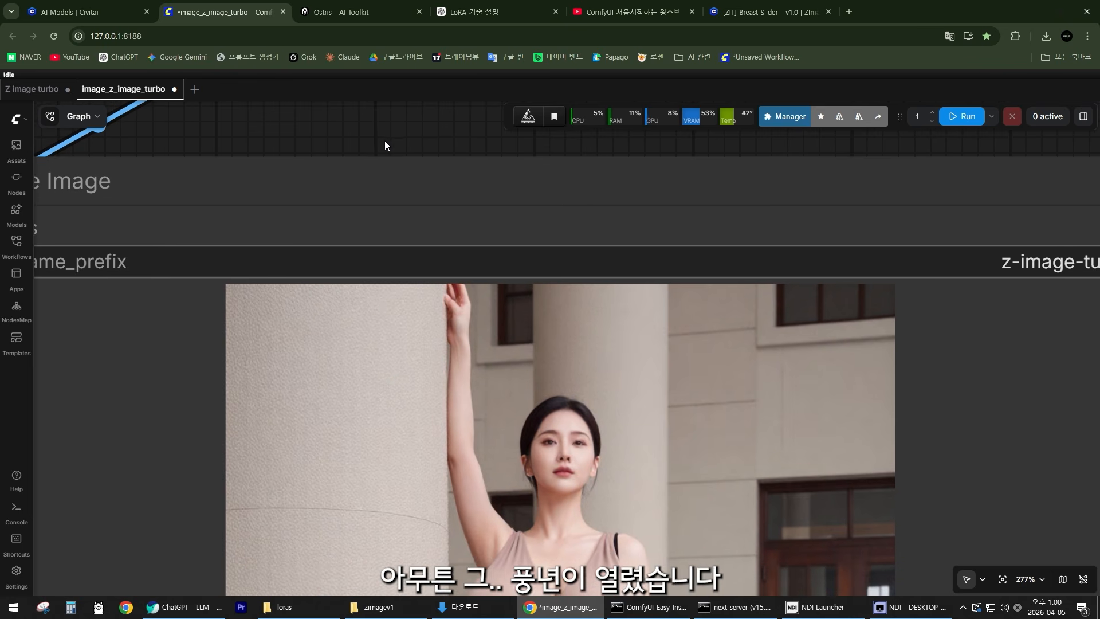
Set the Z-Breast-Slider LoRA's strength to 1.5 in the Power Lora Loader and run the workflow again.
left_click_drag(367, 137, 437, 355)
scroll(437, 356, "down", 3)
scroll(430, 283, "down", 3)
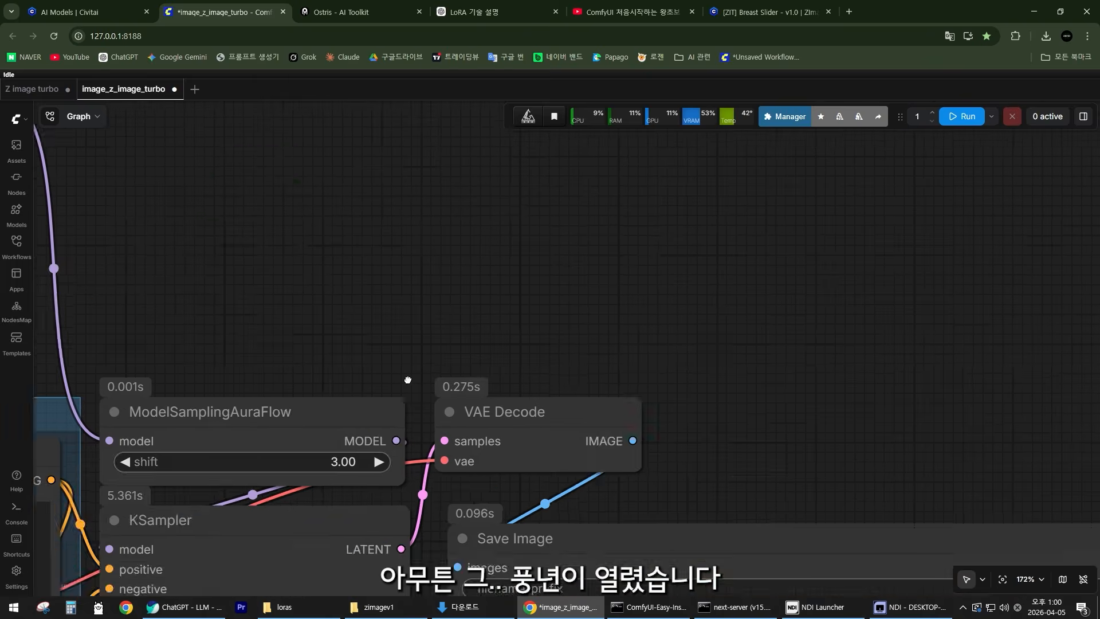
left_click_drag(240, 189, 640, 314)
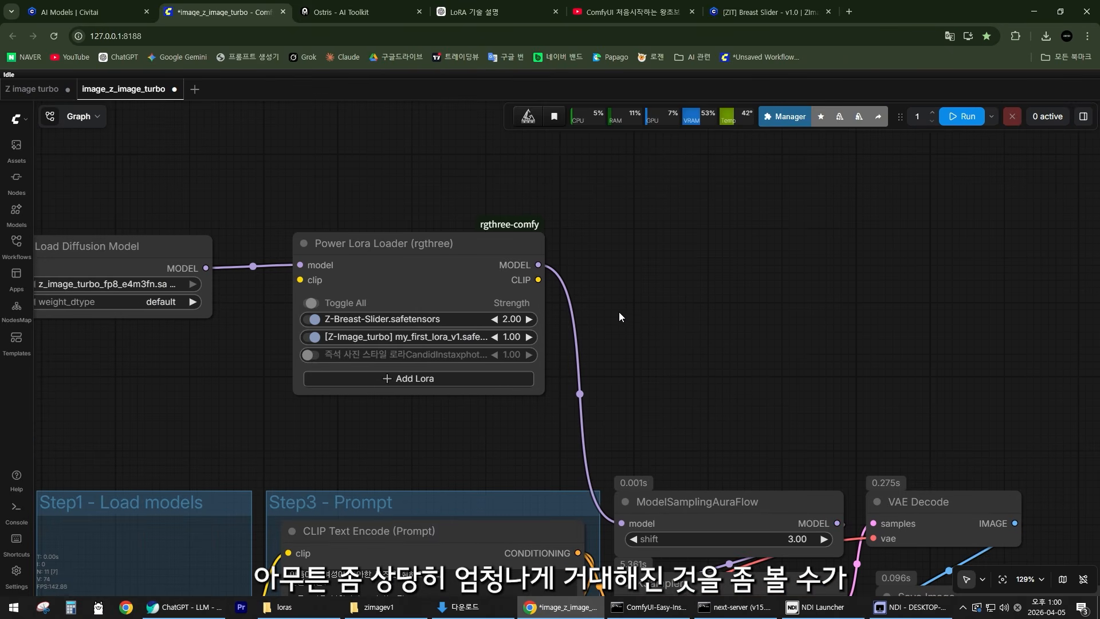
left_click_drag(546, 316, 733, 321)
scroll(733, 320, "up", 4)
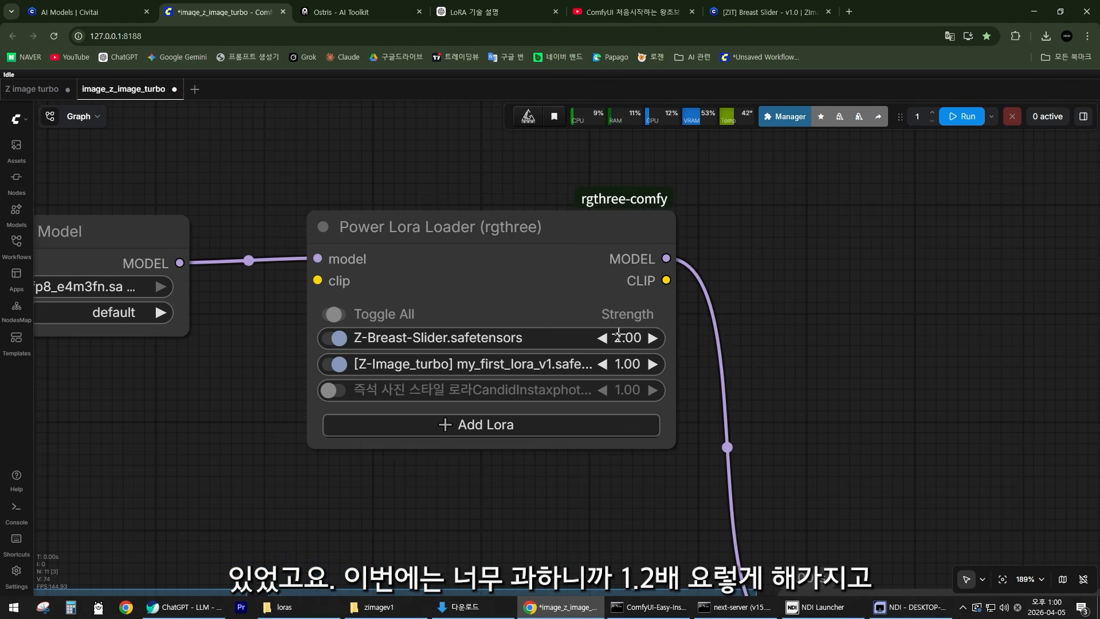
left_click(628, 338)
type("1.5")
key("Return")
key("ctrl+Return")
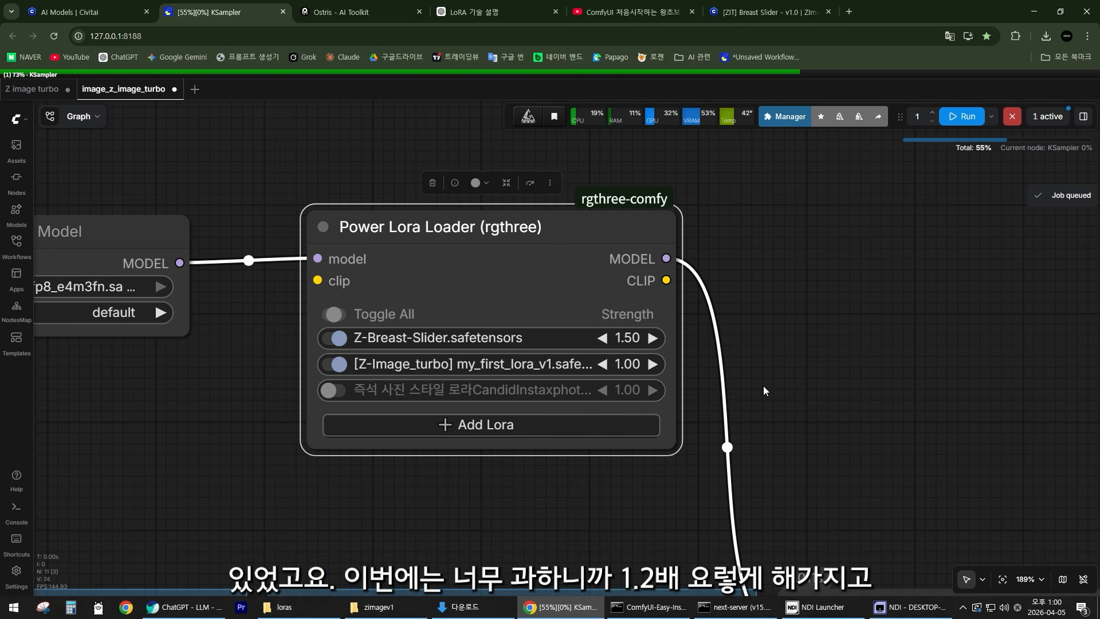
left_click(776, 381)
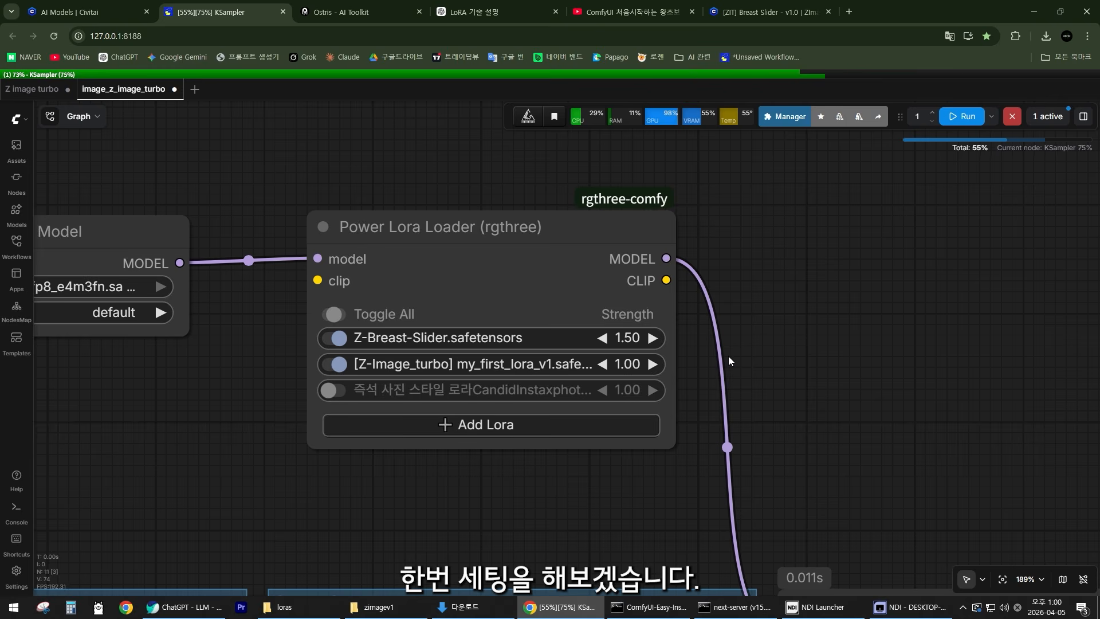
Examine the newly generated image in the Save Image node to judge the effect of the 1.5 slider strength.
scroll(729, 361, "down", 1)
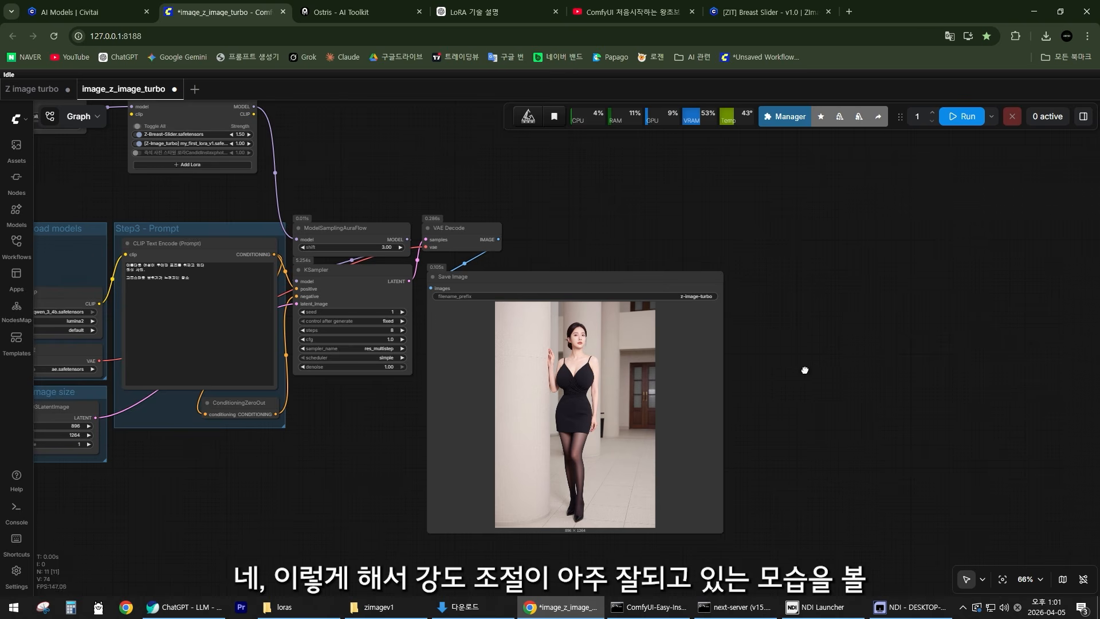
scroll(835, 408, "up", 4)
left_click_drag(805, 370, 911, 387)
scroll(835, 408, "down", 4)
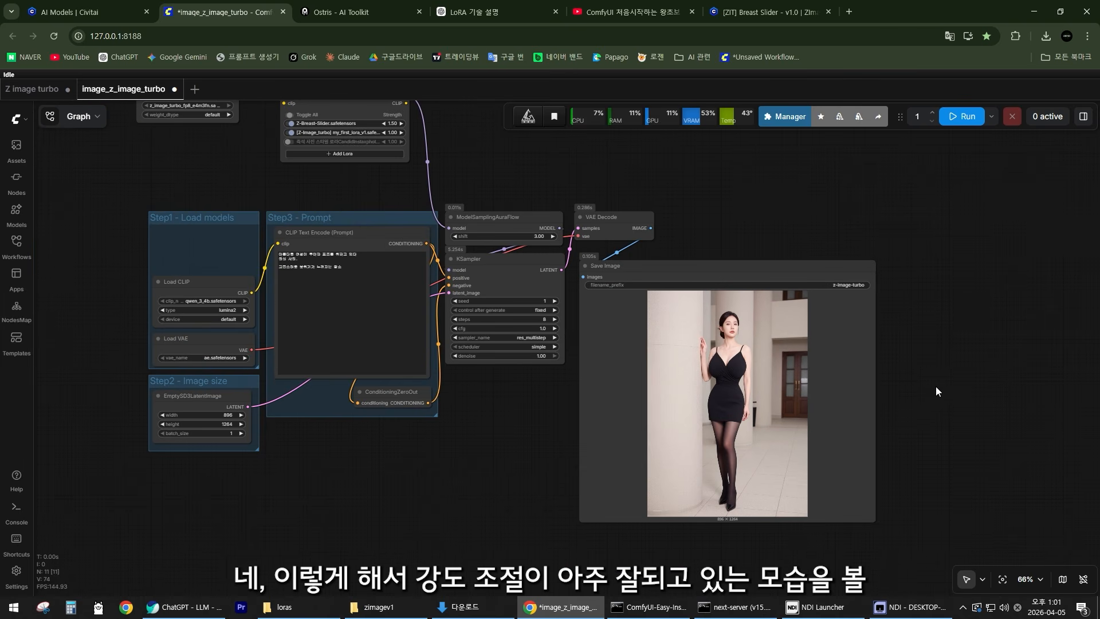
scroll(926, 401, "down", 2)
left_click_drag(730, 227, 716, 283)
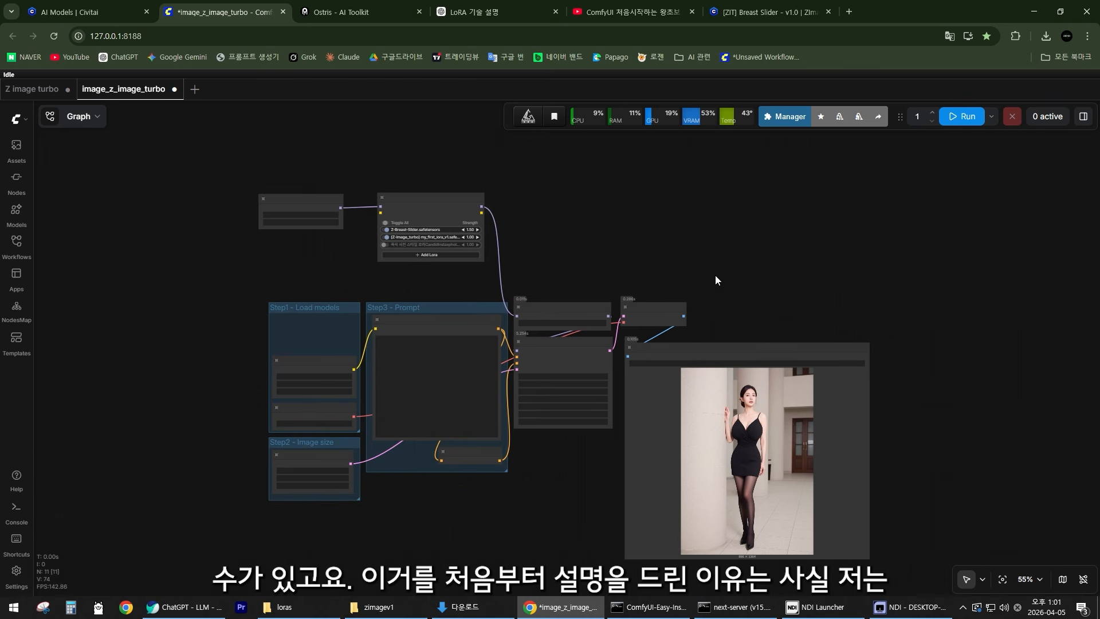
left_click_drag(565, 253, 789, 343)
scroll(812, 263, "up", 8)
scroll(829, 314, "down", 5)
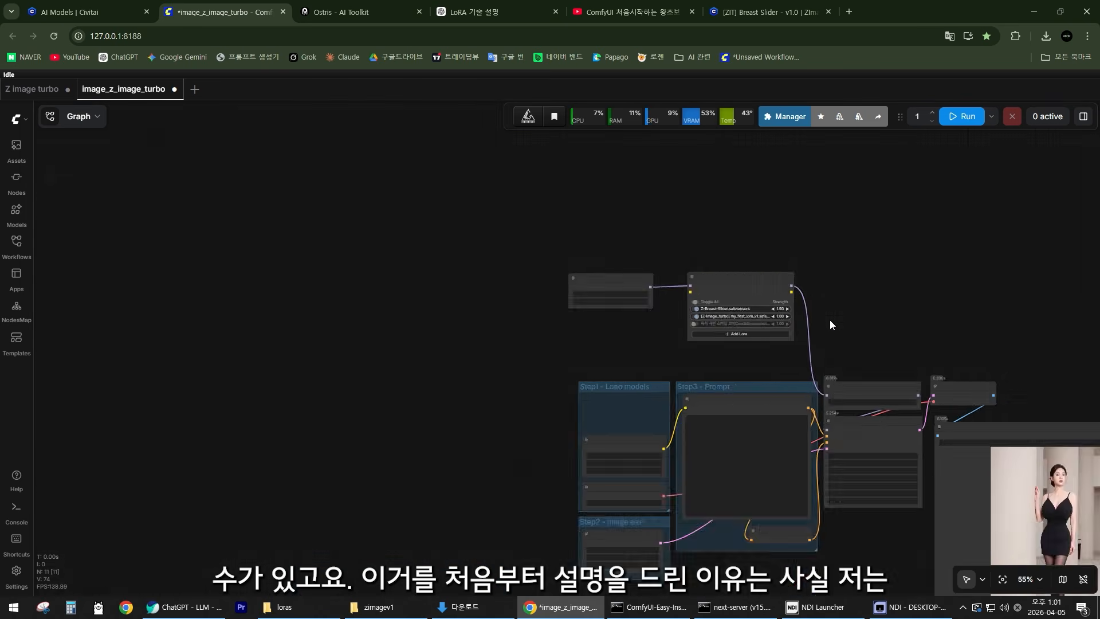
scroll(830, 320, "up", 3)
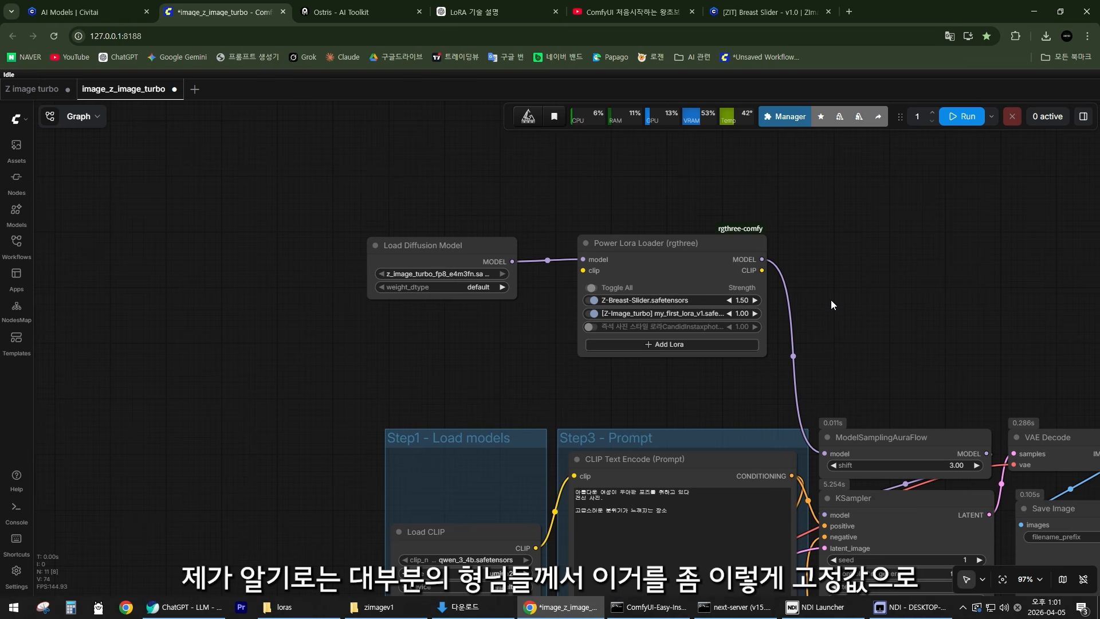
scroll(825, 298, "up", 4)
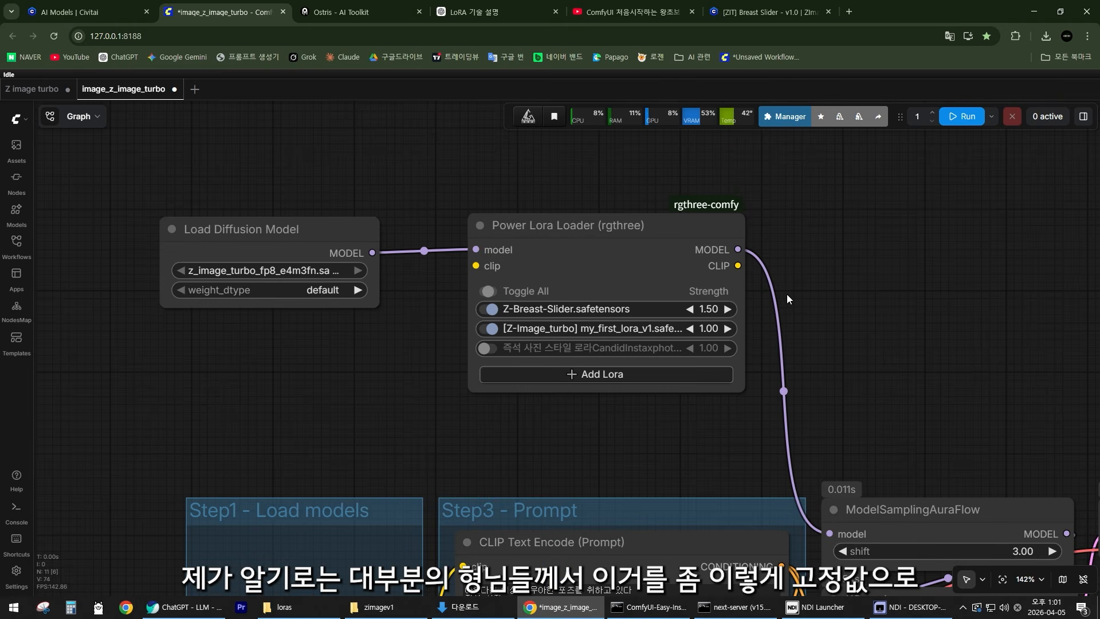
left_click_drag(816, 303, 908, 308)
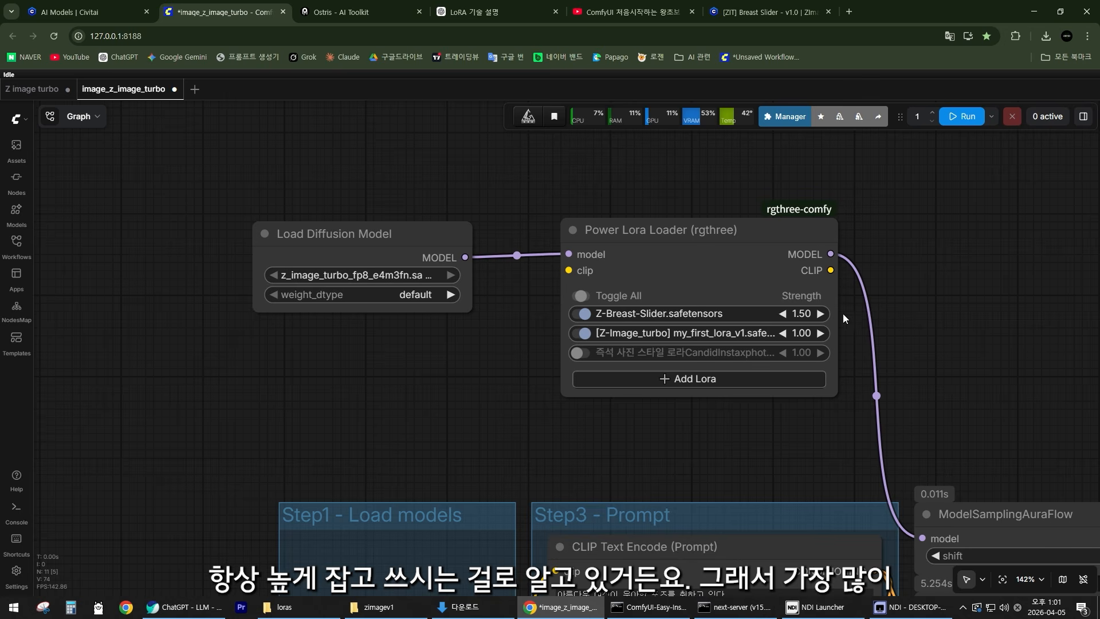
scroll(817, 321, "down", 8)
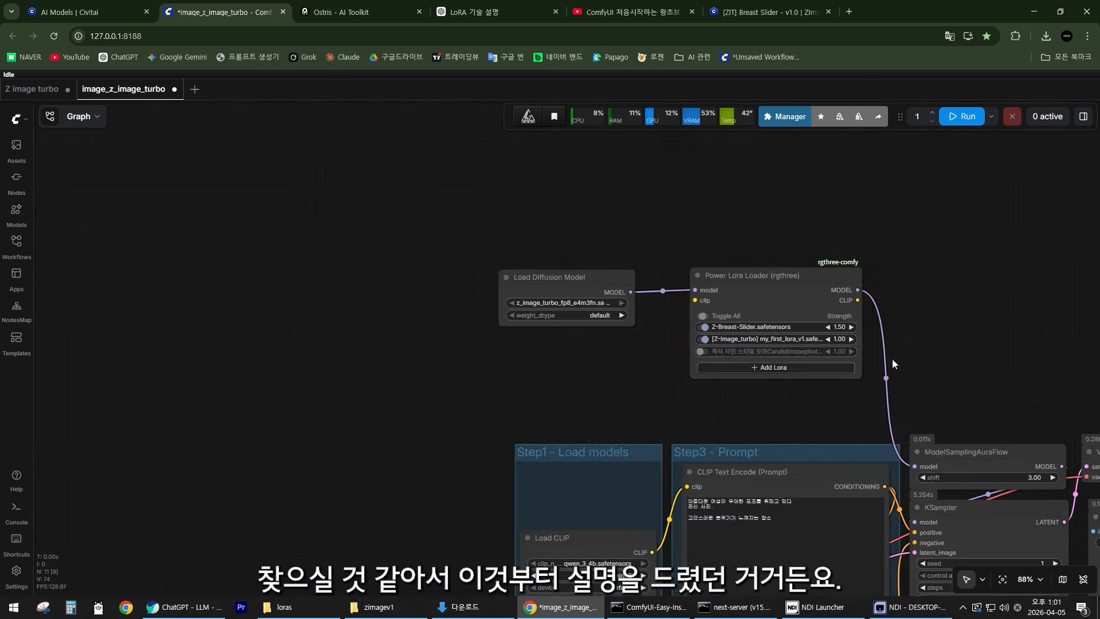
Switch to the Civitai page of the breast slider LoRA, return to the model list and browse the available LoRAs.
left_click(745, 12)
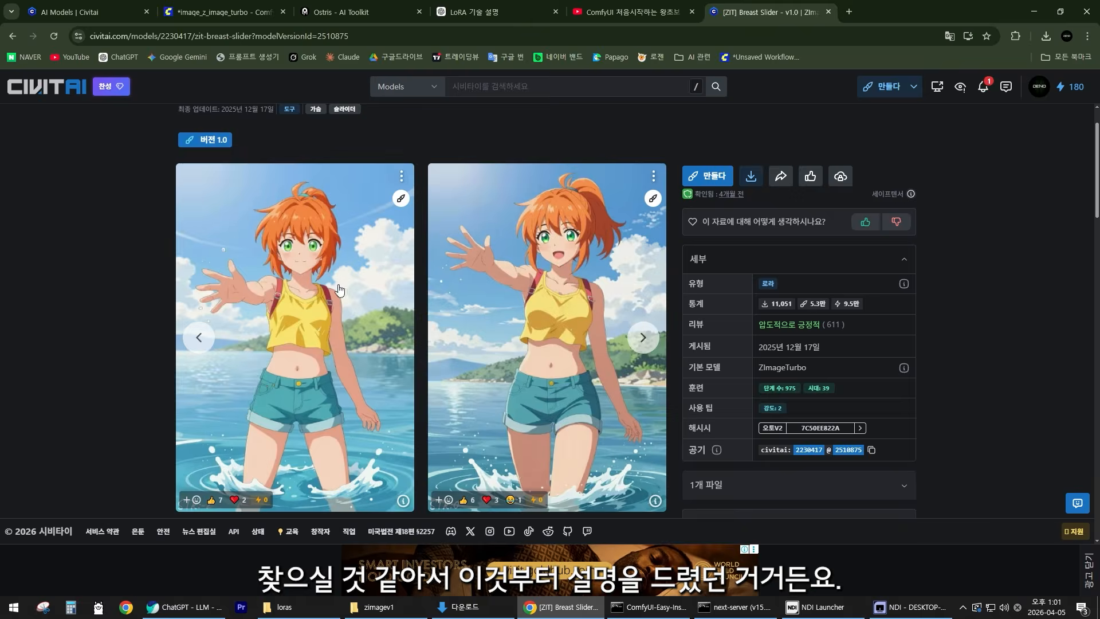
key("alt+Left")
scroll(530, 364, "up", 10)
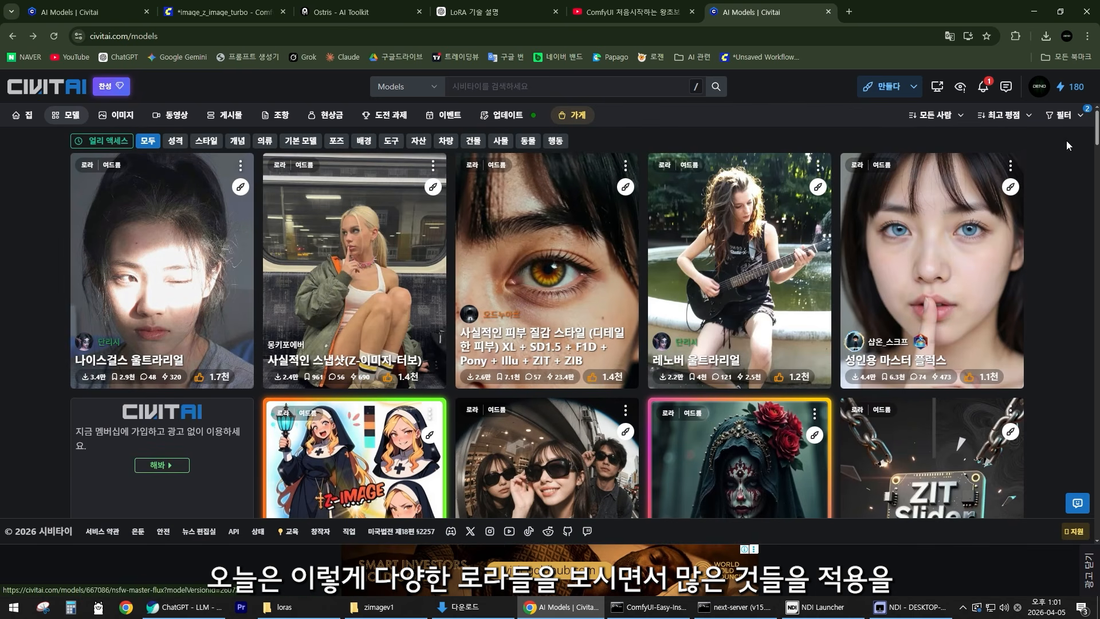
scroll(1084, 250, "down", 15)
scroll(1084, 250, "down", 20)
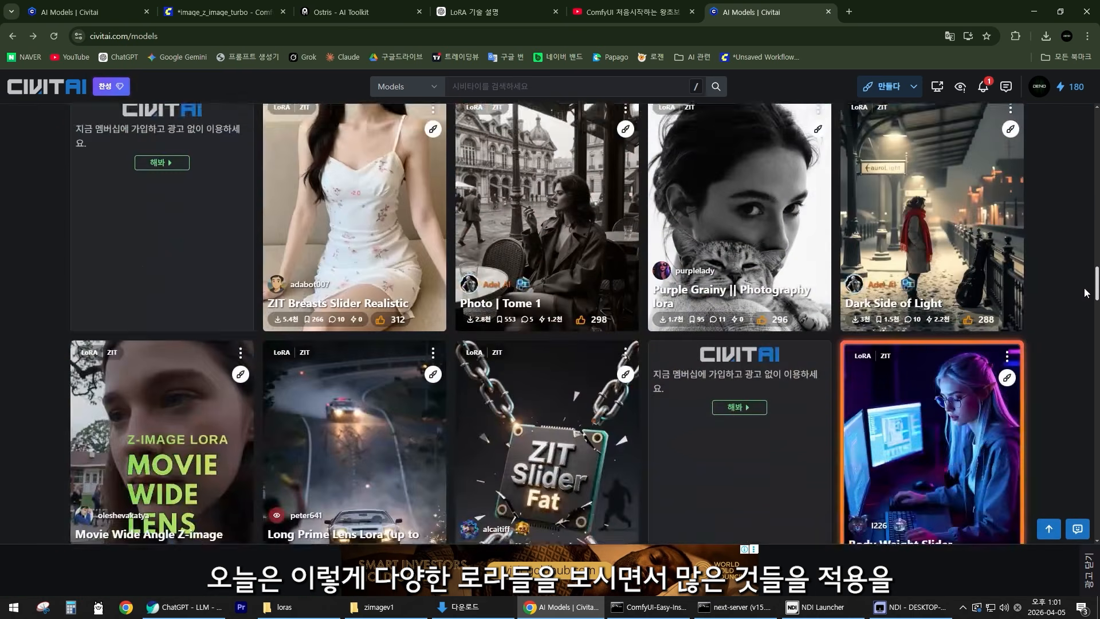
scroll(1079, 393, "down", 15)
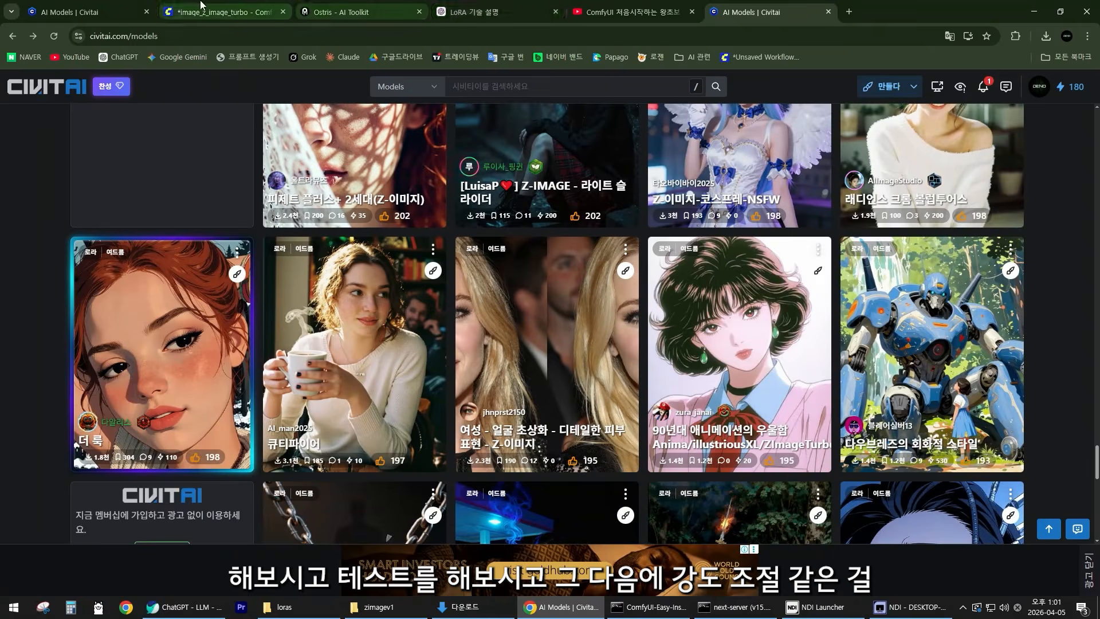
Switch back to ComfyUI and review the LoRA entries and their strengths in the Power Lora Loader.
left_click(223, 12)
scroll(711, 294, "up", 5)
scroll(920, 268, "up", 5)
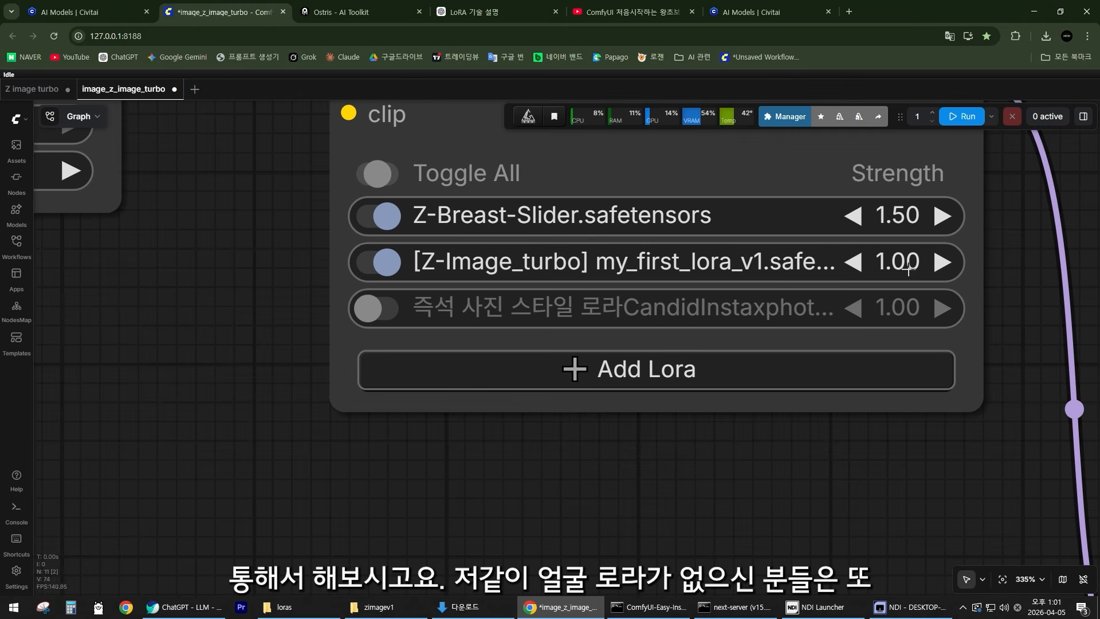
scroll(735, 378, "down", 5)
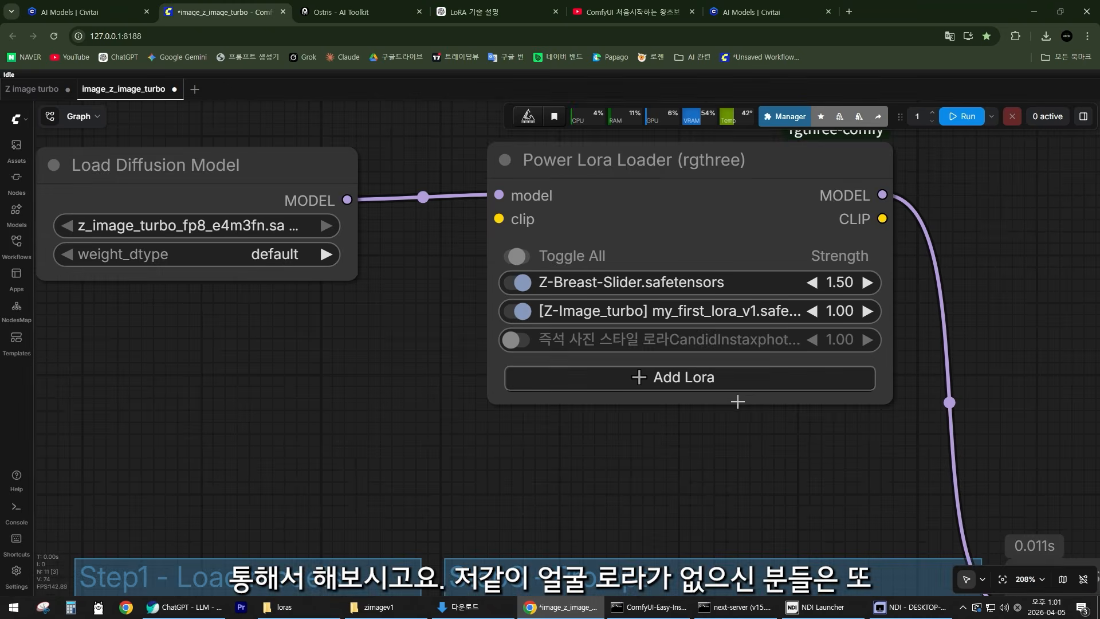
scroll(730, 349, "up", 4)
Return to Civitai's model list, open the OB拍立得人image摄影 instant camera portrait LoRA and look over its page.
left_click(764, 12)
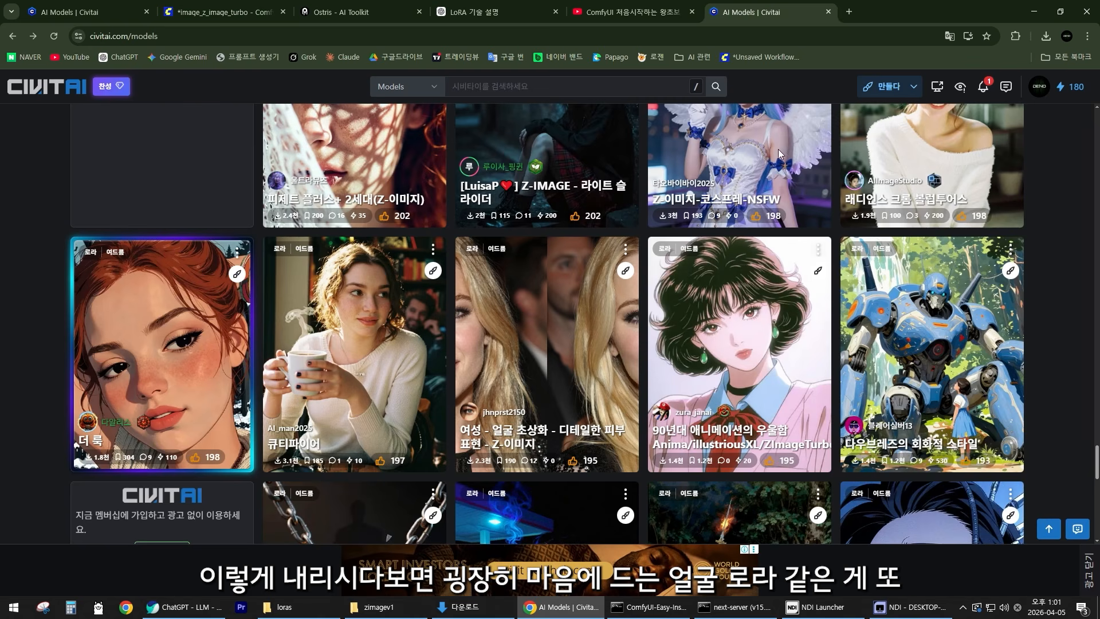
mouse_move(1096, 456)
left_mouse_down()
mouse_move(1096, 325)
mouse_move(1094, 470)
mouse_move(1093, 457)
left_mouse_up()
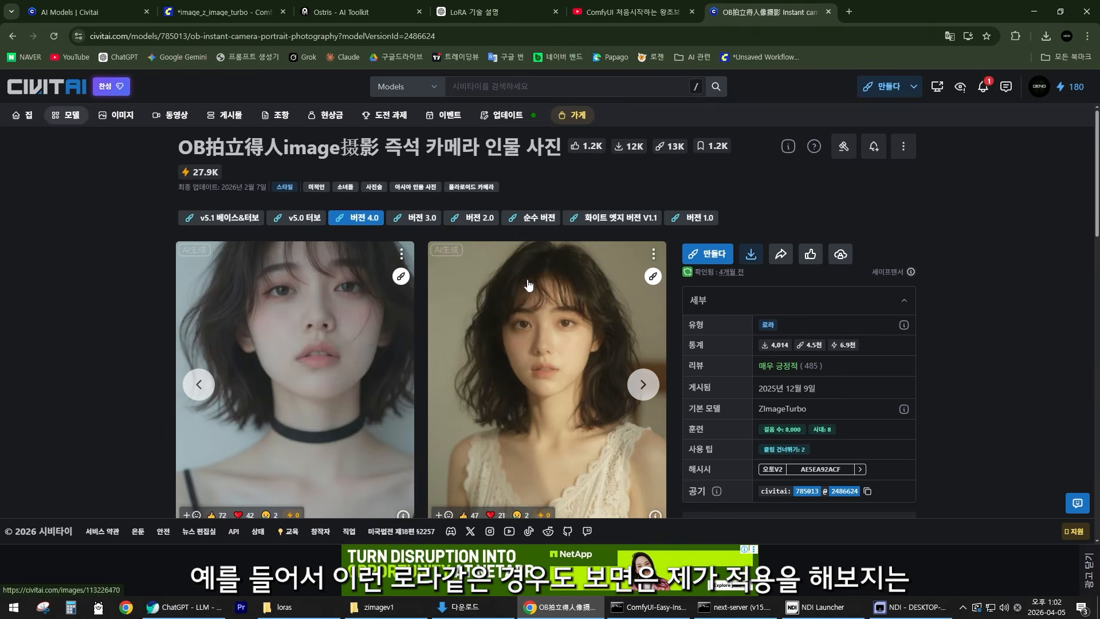
scroll(537, 298, "down", 2)
scroll(544, 309, "up", 2)
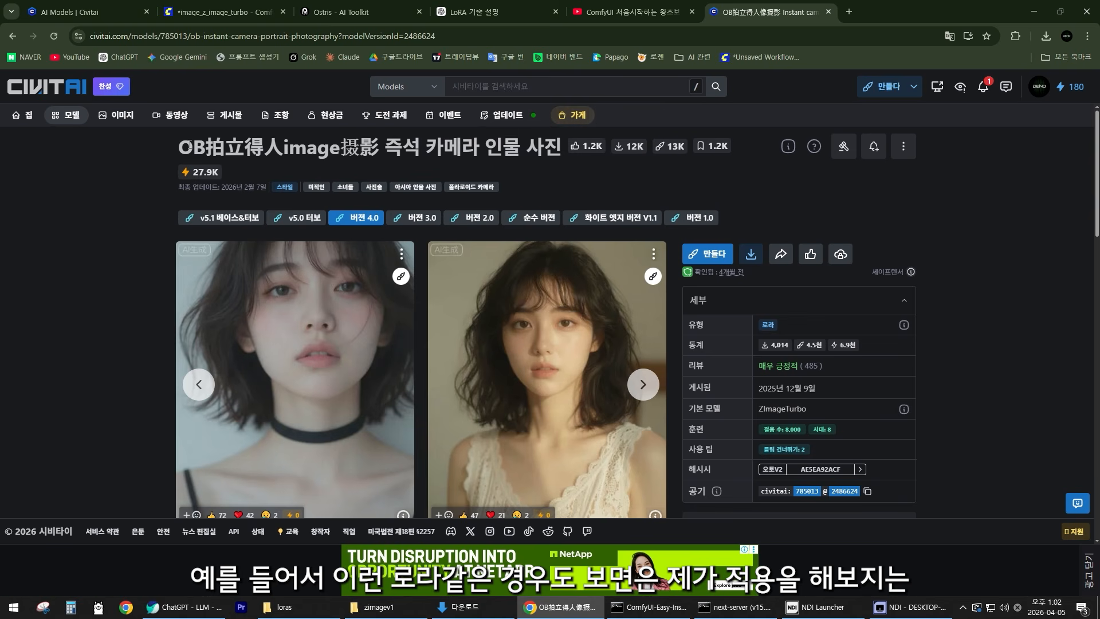
scroll(552, 344, "down", 1)
scroll(579, 355, "up", 1)
scroll(619, 373, "down", 2)
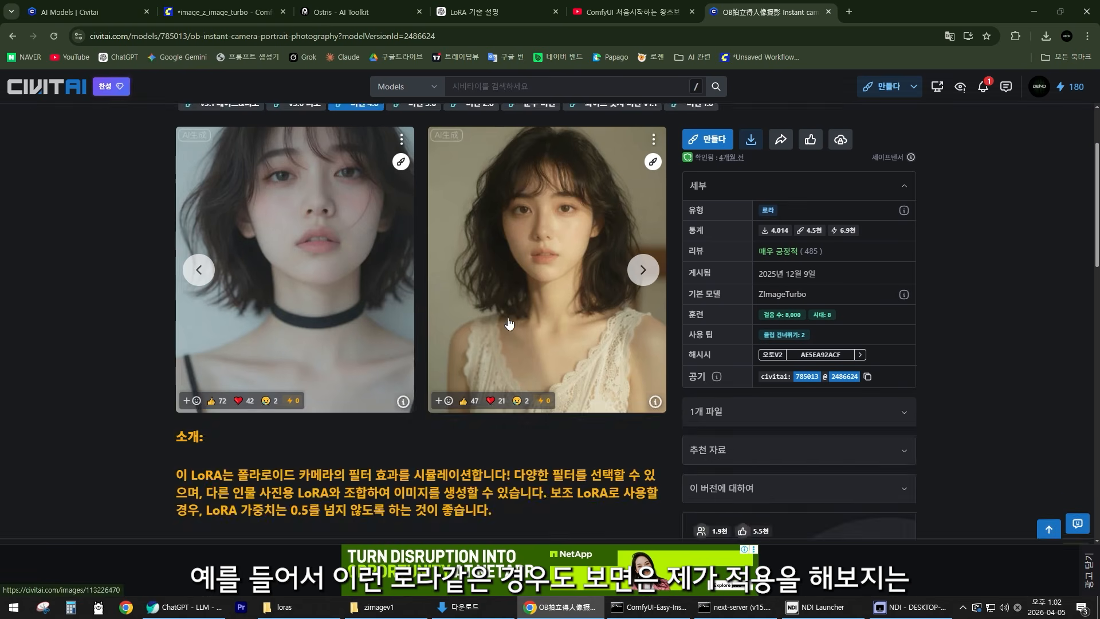
scroll(651, 391, "up", 2)
Browse through the LoRA's version 4.0 sample portraits, comparing the faces, and continue down to its description.
left_click(650, 389)
left_click(648, 385)
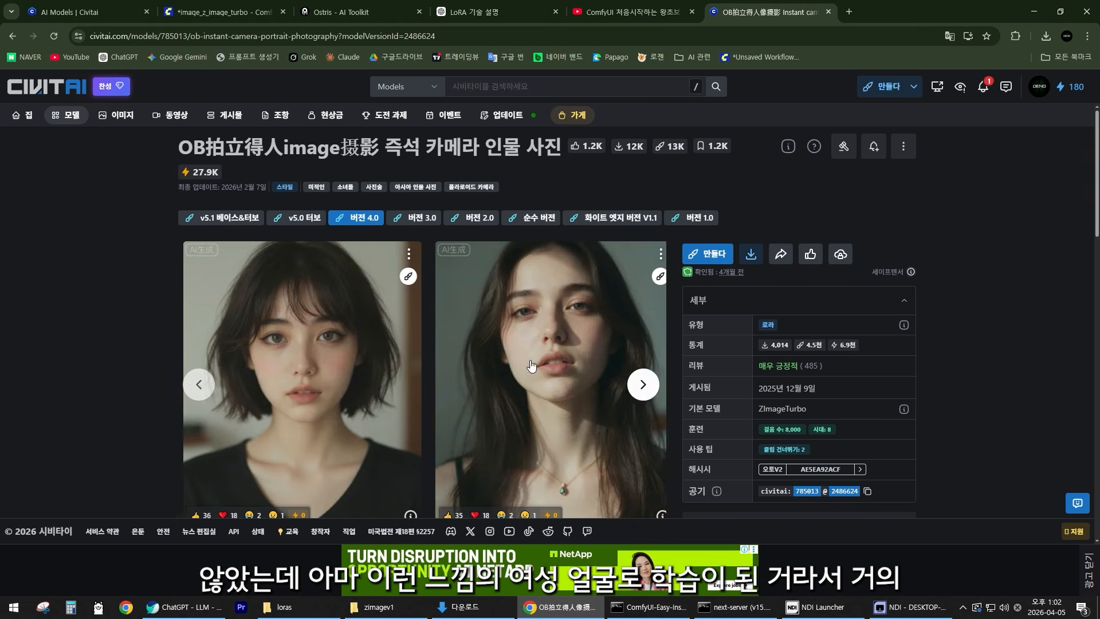
left_click(645, 383)
left_click(641, 382)
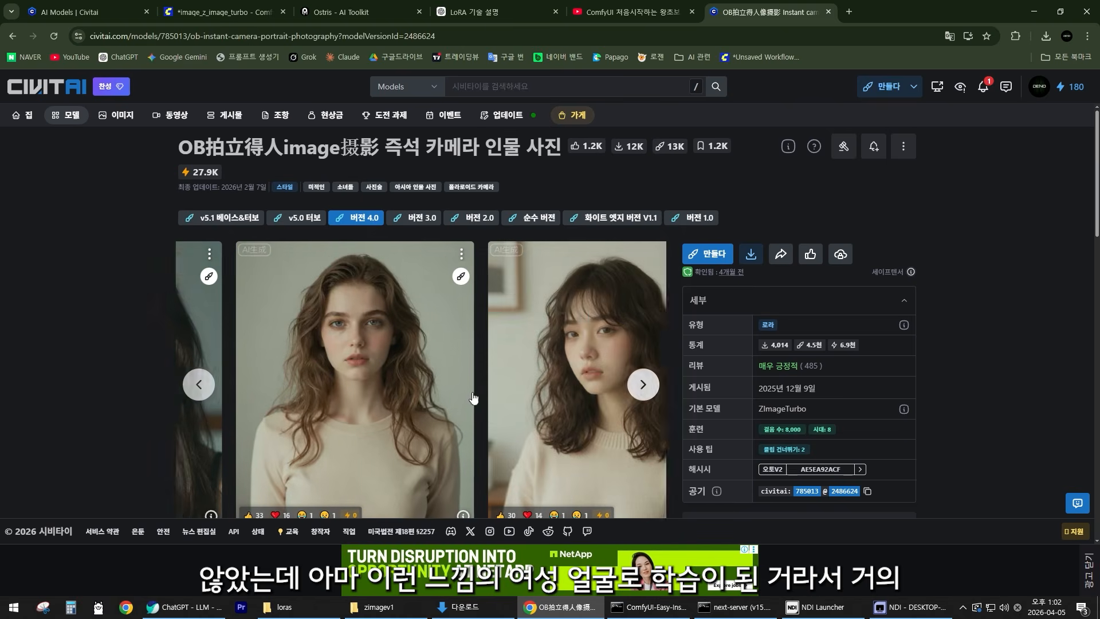
left_click(640, 382)
left_click(641, 382)
left_click(643, 382)
left_click(643, 383)
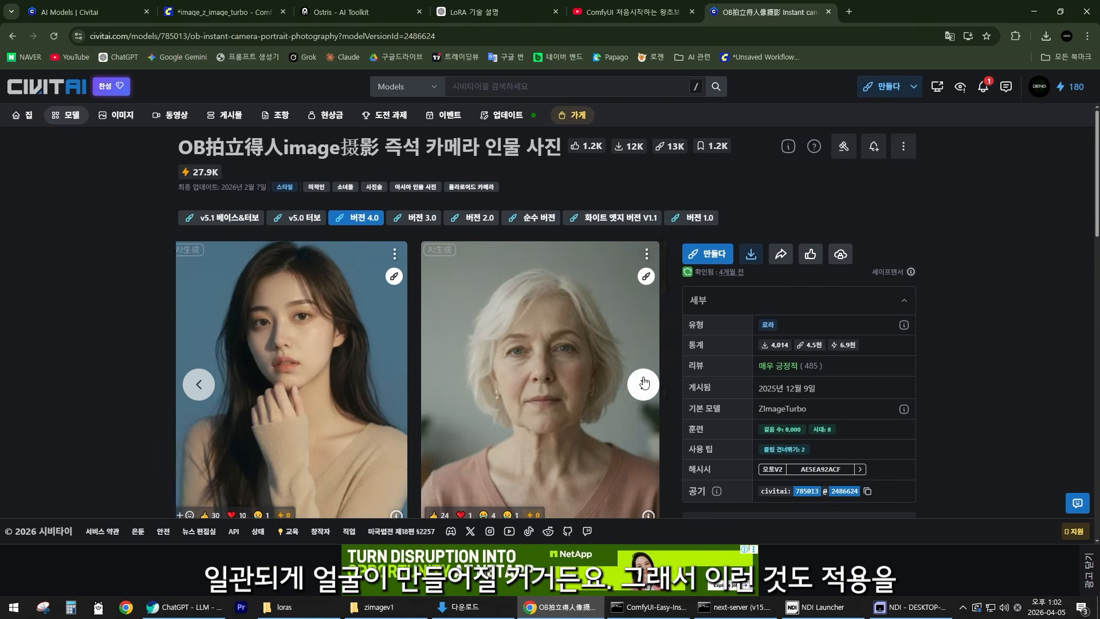
left_click(643, 383)
scroll(492, 358, "down", 10)
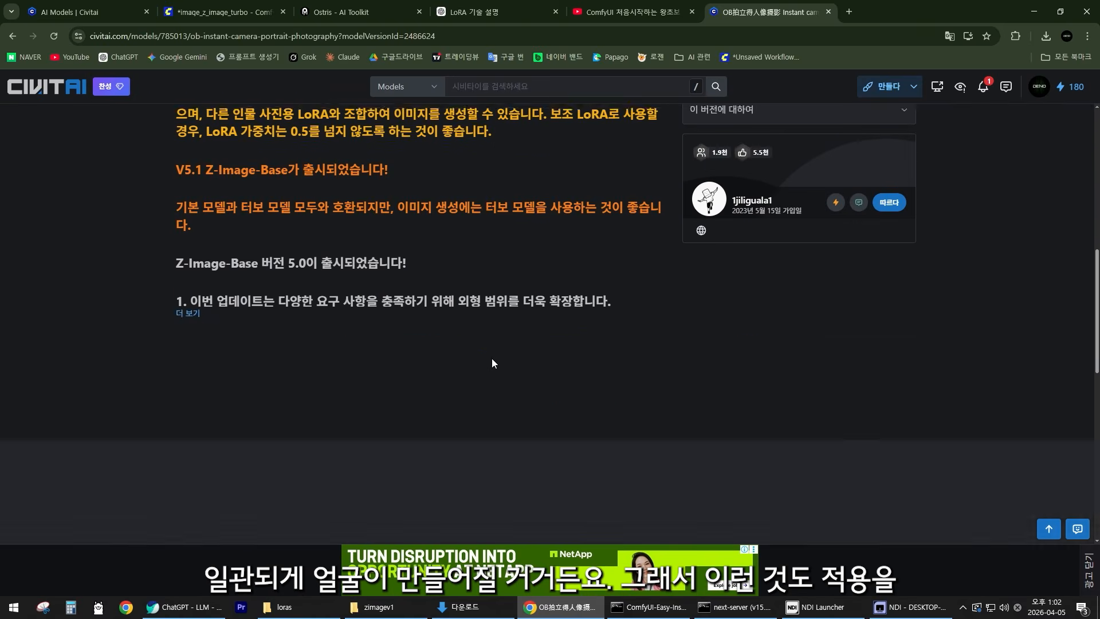
Review the instant camera LoRA's introduction and weight advice, and return to the model list.
scroll(479, 381, "up", 9)
scroll(480, 381, "up", 2)
scroll(383, 376, "down", 7)
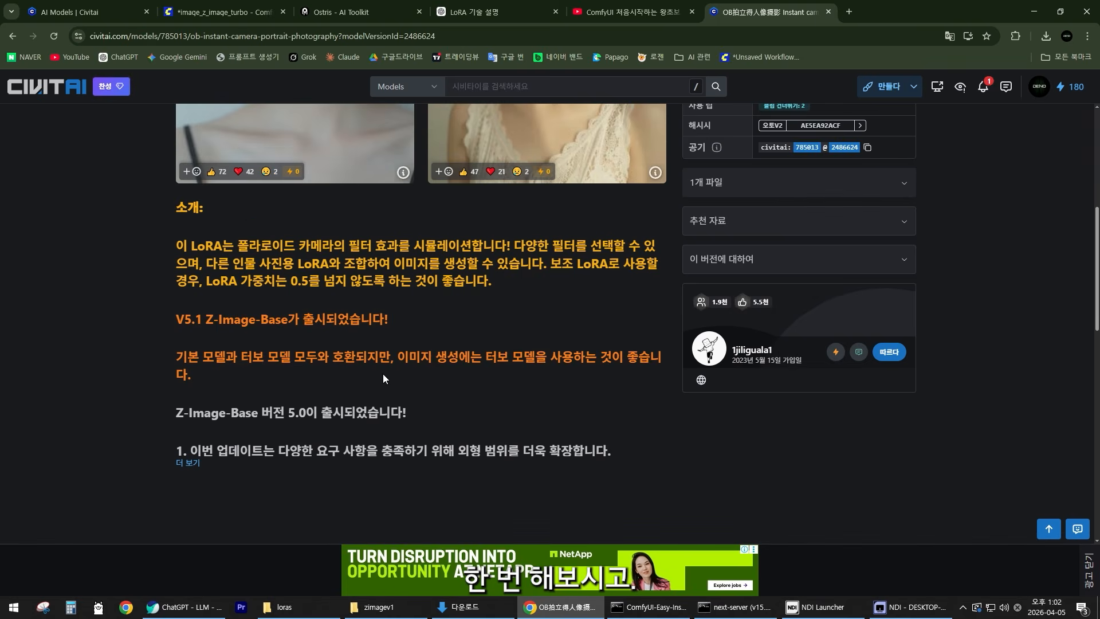
key("alt+Left")
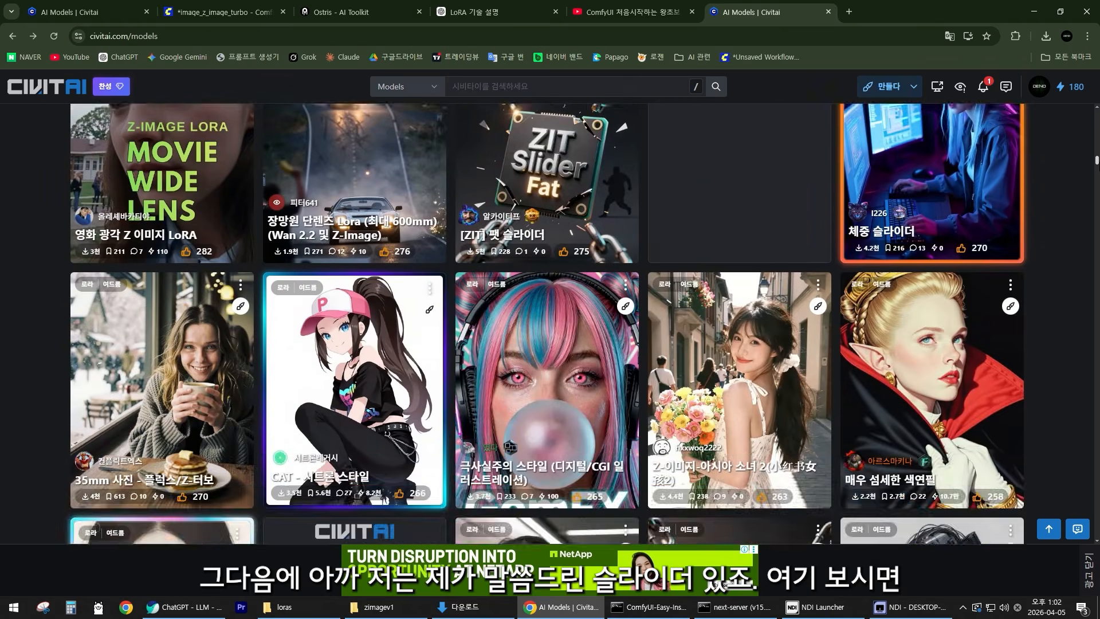
Browse the model list for slider, face and style LoRAs, check the browser's options for translation, and return to the list's beginning.
scroll(548, 335, "up", 1)
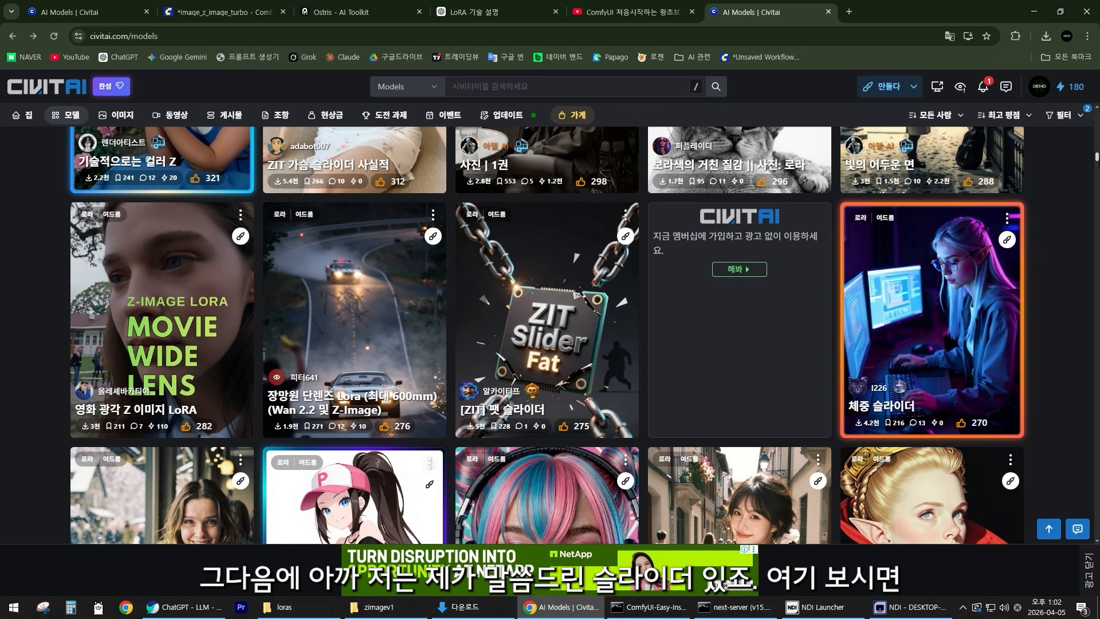
scroll(548, 336, "up", 1)
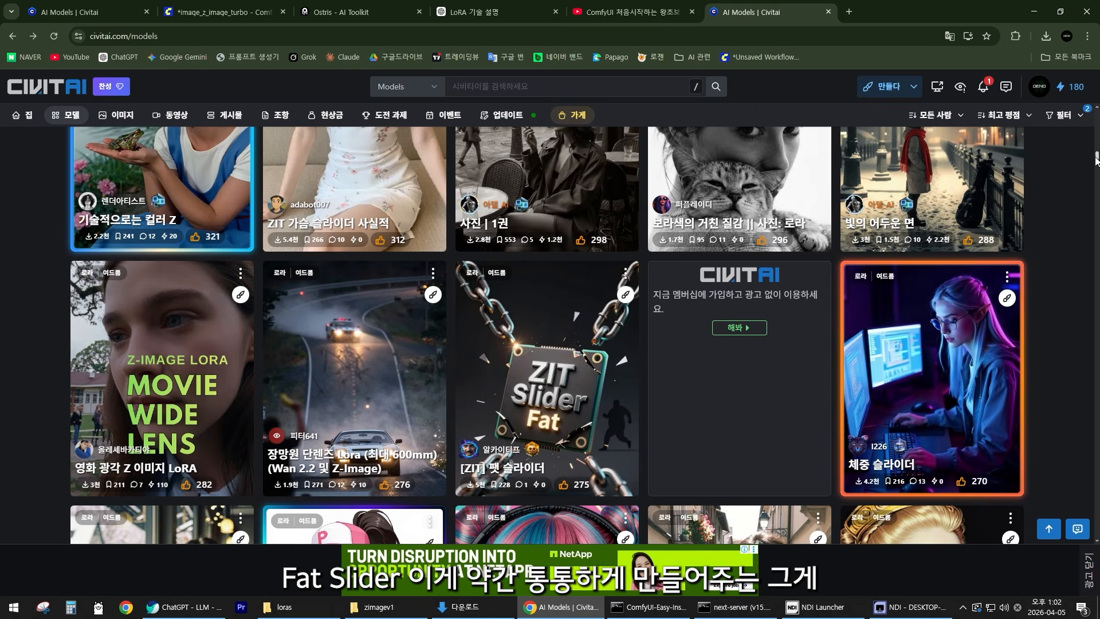
scroll(931, 378, "down", 5)
left_click_drag(1099, 174, 1098, 185)
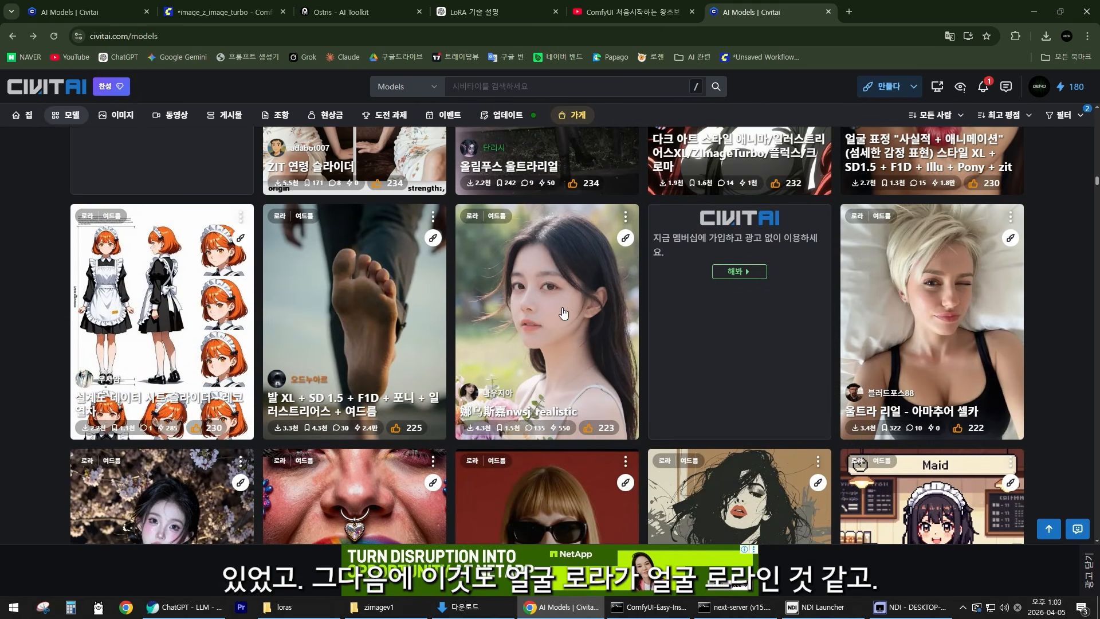
left_click_drag(1098, 181, 1097, 280)
left_click(1087, 36)
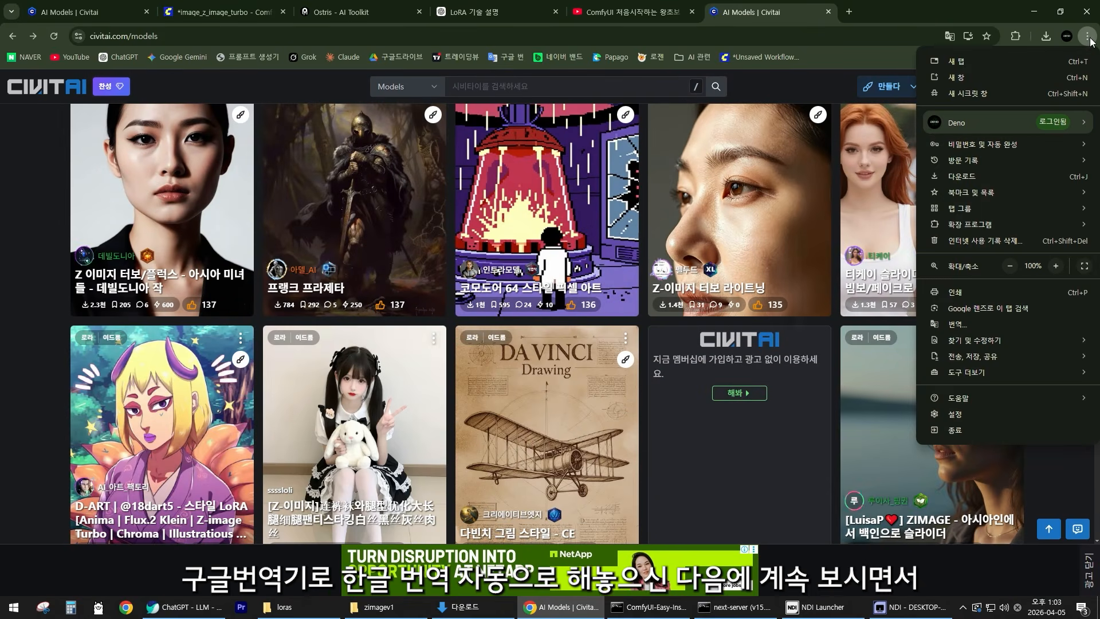
left_click(1088, 36)
left_click_drag(1097, 281, 1093, 116)
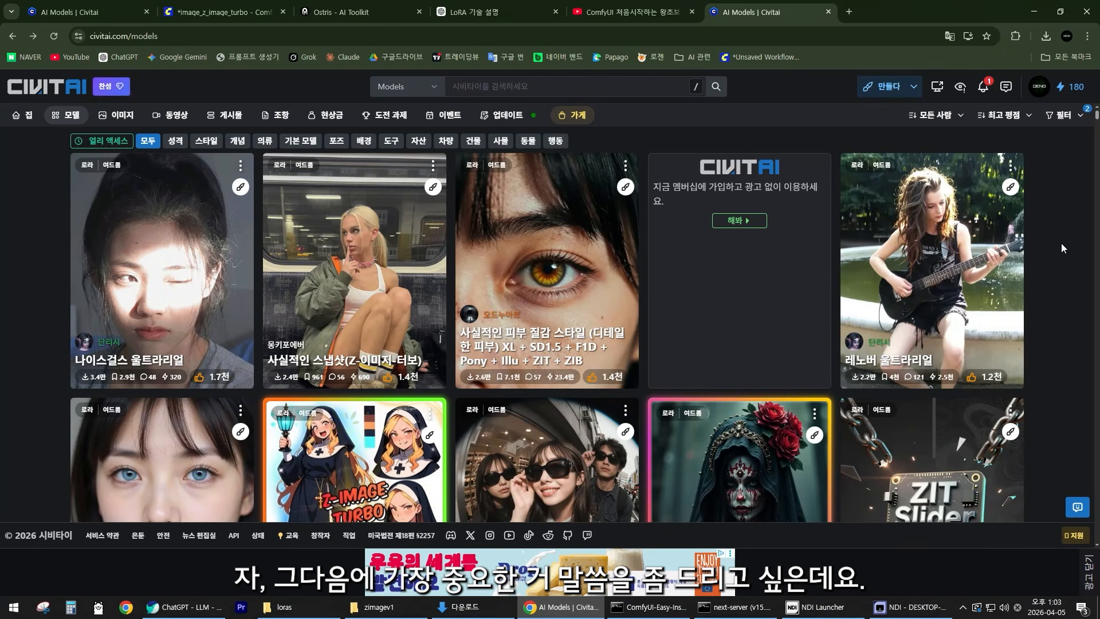
Examine Civitai's browsing level settings, including the PG to XXX content ratings and the adult content blur option.
left_click(960, 92)
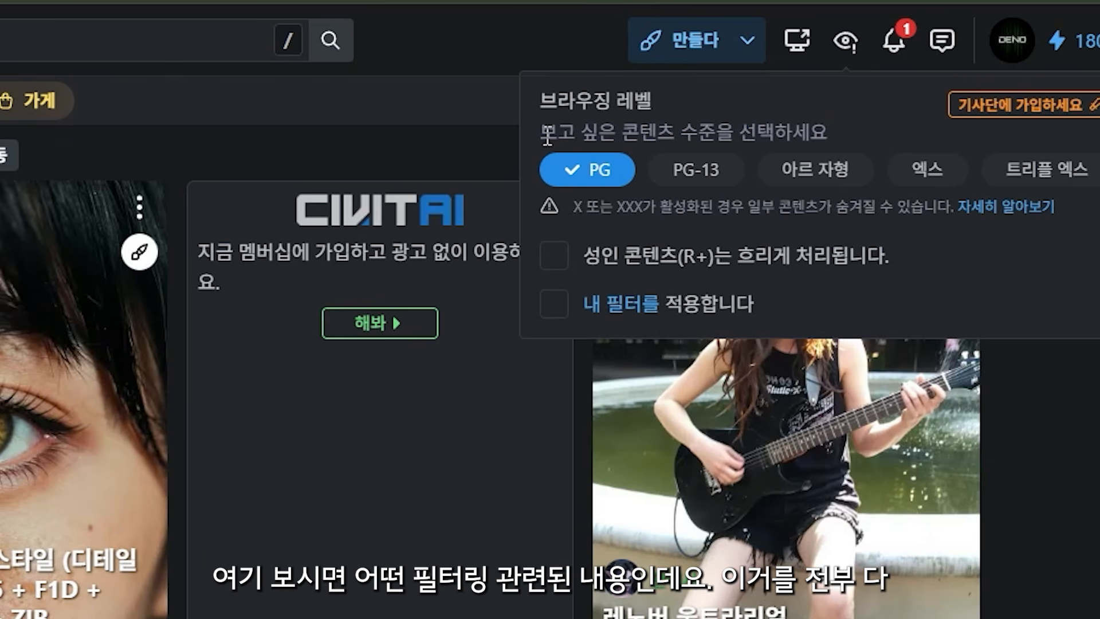
left_click_drag(869, 116, 548, 134)
left_click(803, 127)
left_click(619, 135)
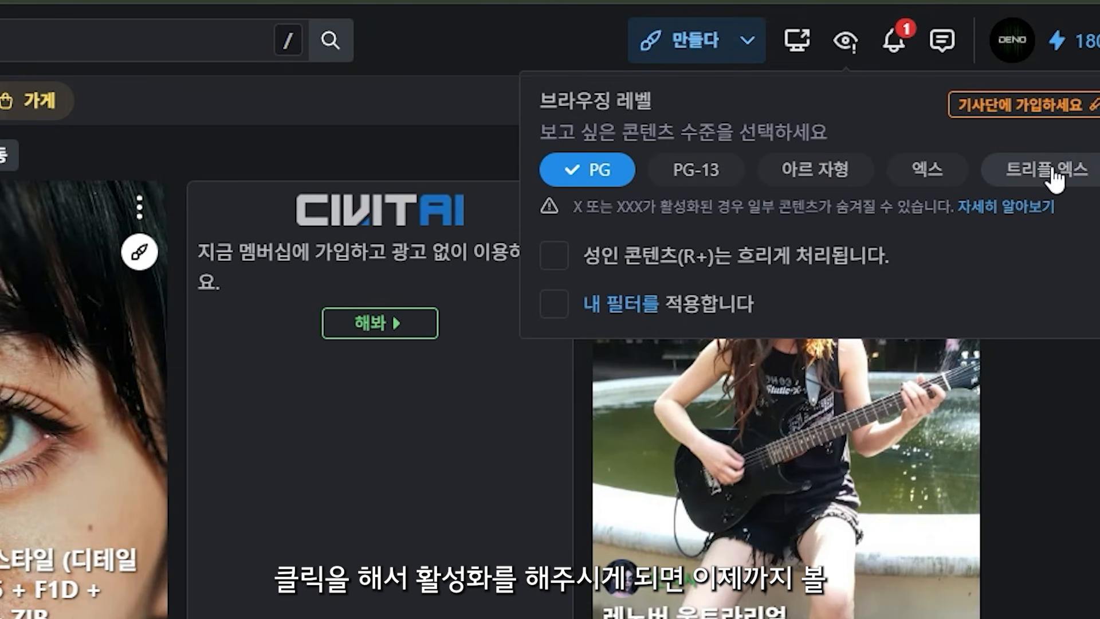
left_click(1055, 388)
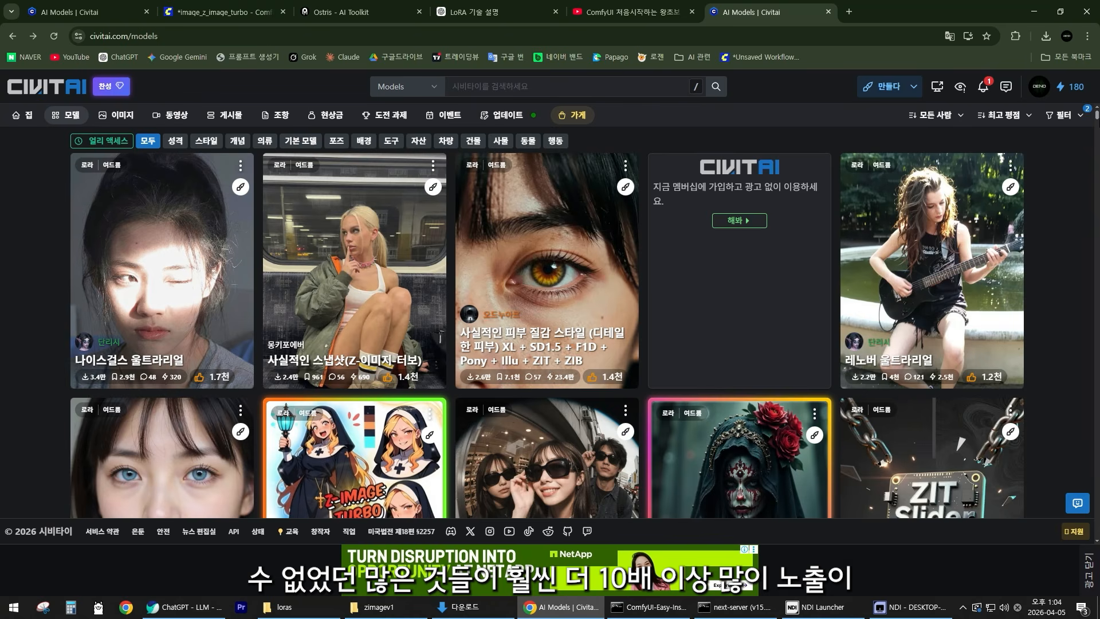
mouse_move(1096, 116)
left_mouse_down()
mouse_move(1094, 153)
mouse_move(1096, 116)
left_mouse_up()
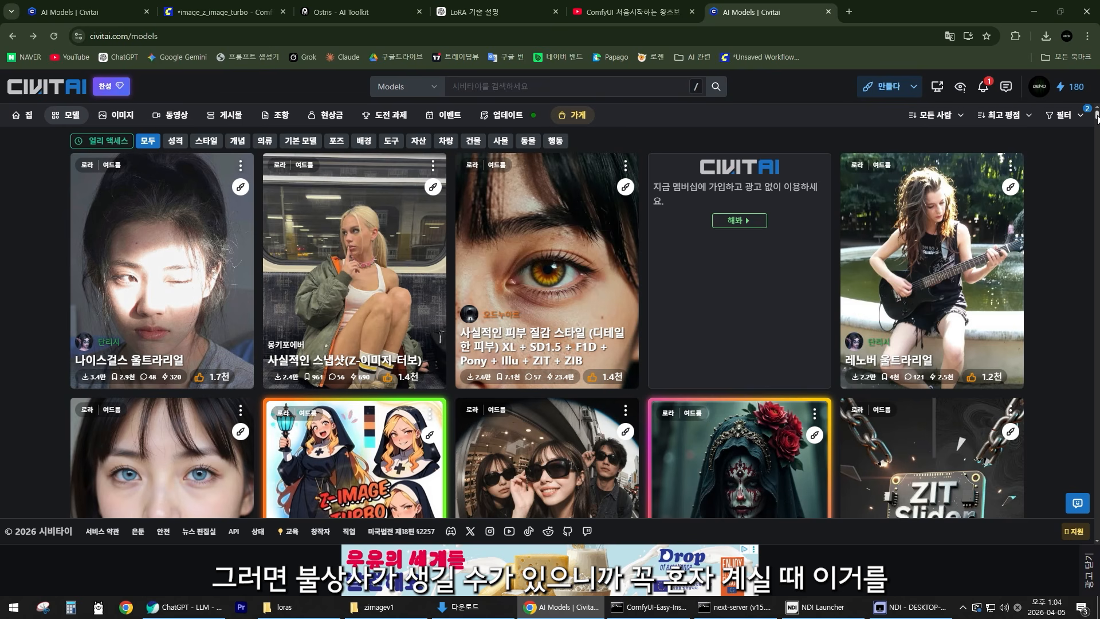
left_click(961, 87)
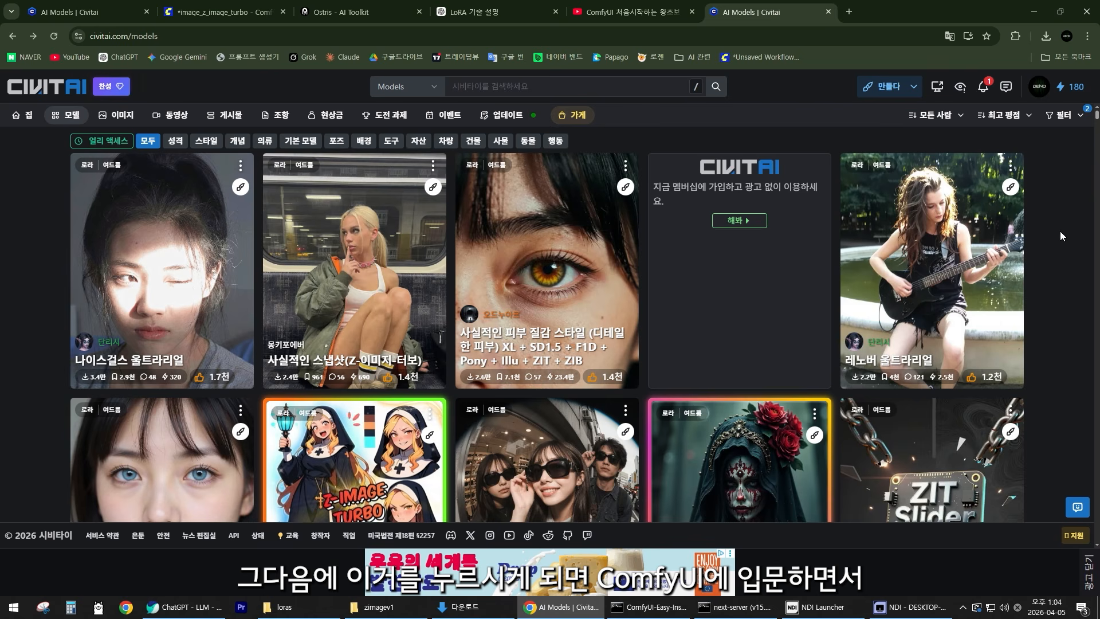